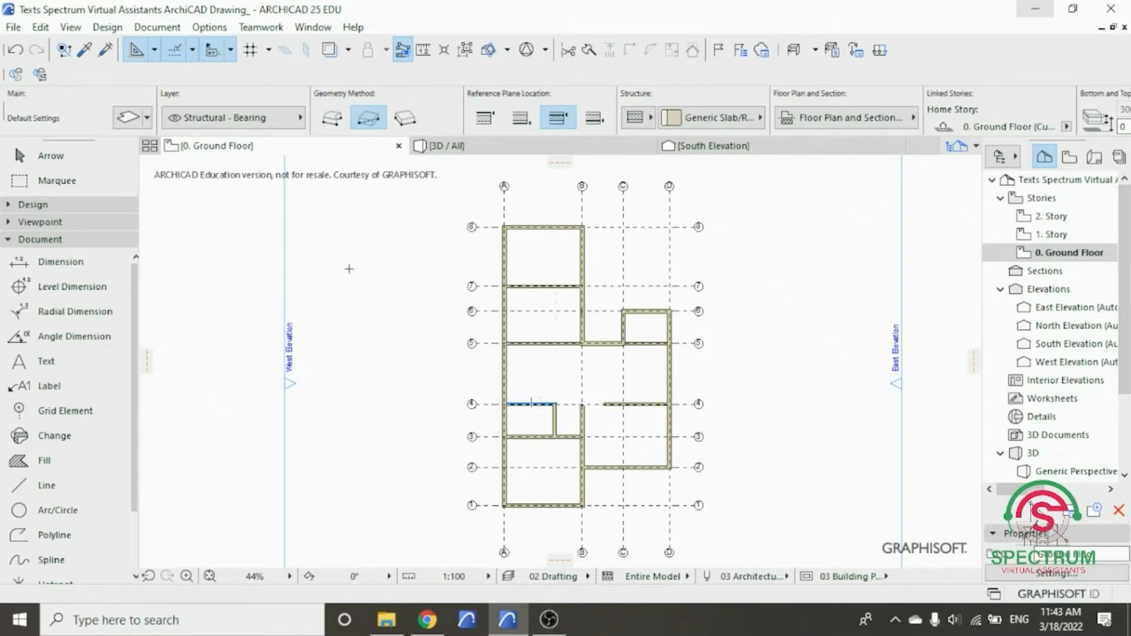
- Open the Text tool's default settings and enlarge the dialog to show all its sections
click(107, 244)
click(108, 244)
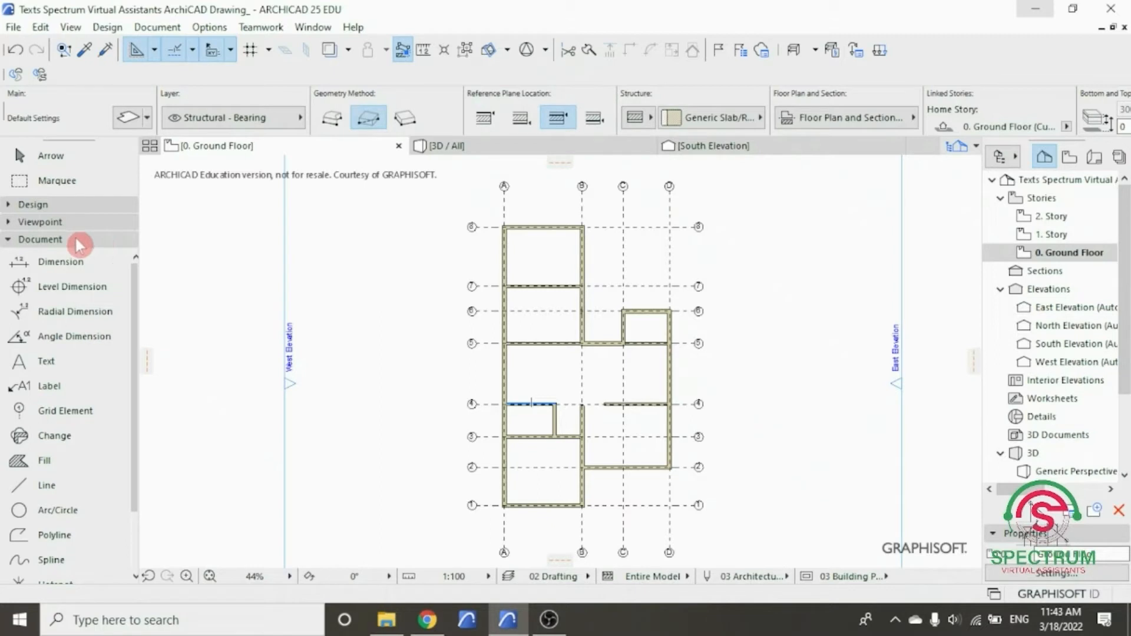
click(48, 363)
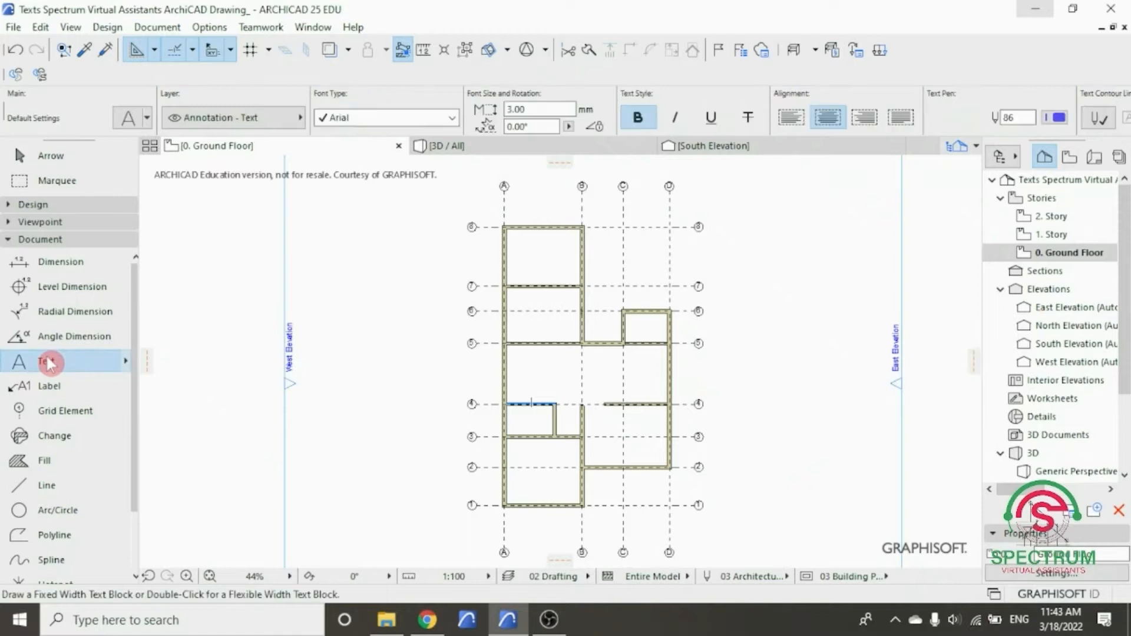
double_click(48, 363)
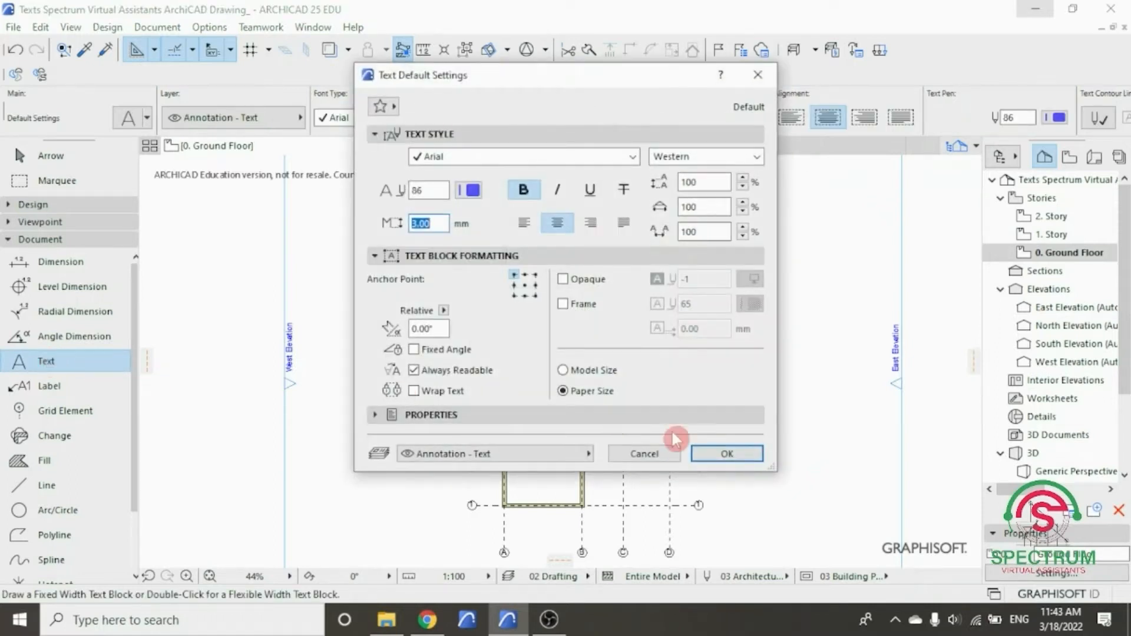
drag(772, 470, 841, 571)
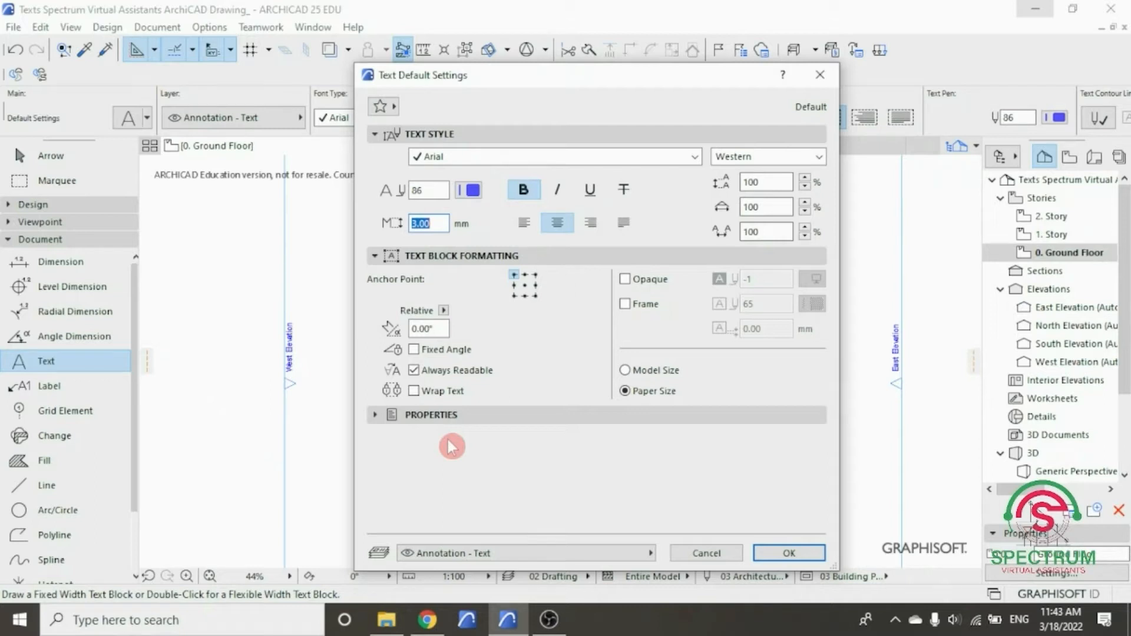
- Examine the available fonts and character scripts for the text, keeping Arial and Western
click(694, 155)
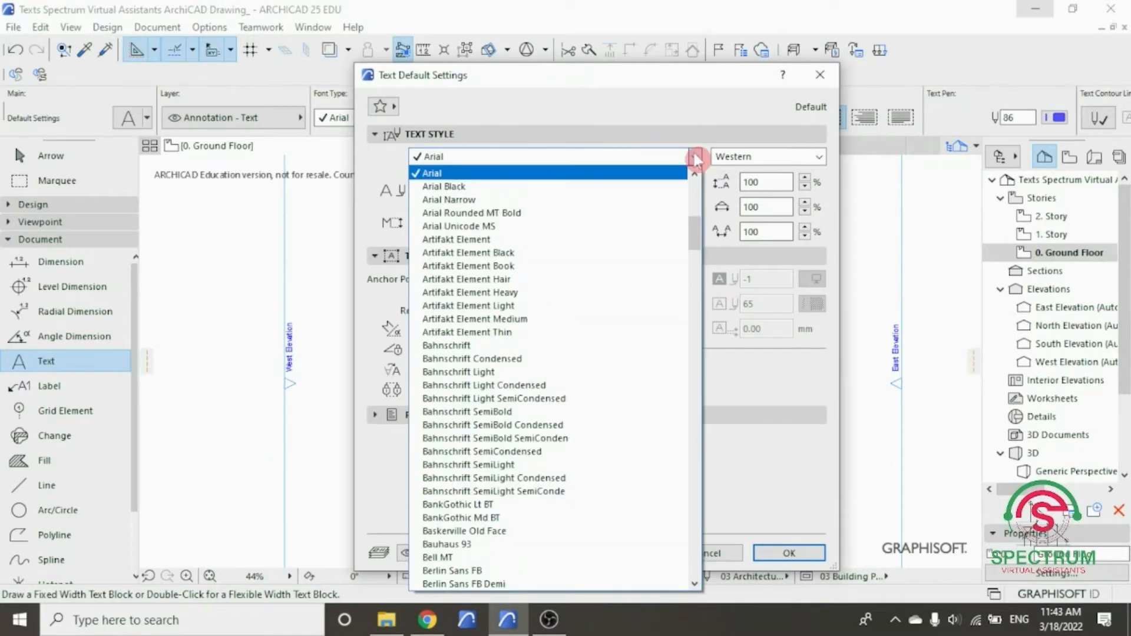
drag(696, 223, 703, 179)
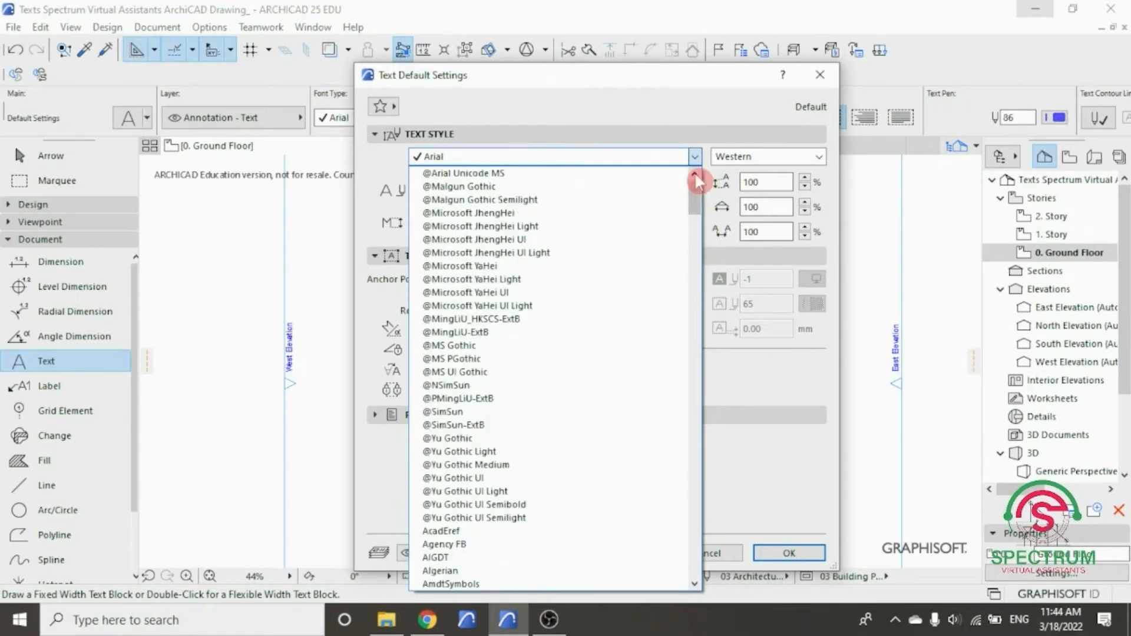
click(402, 161)
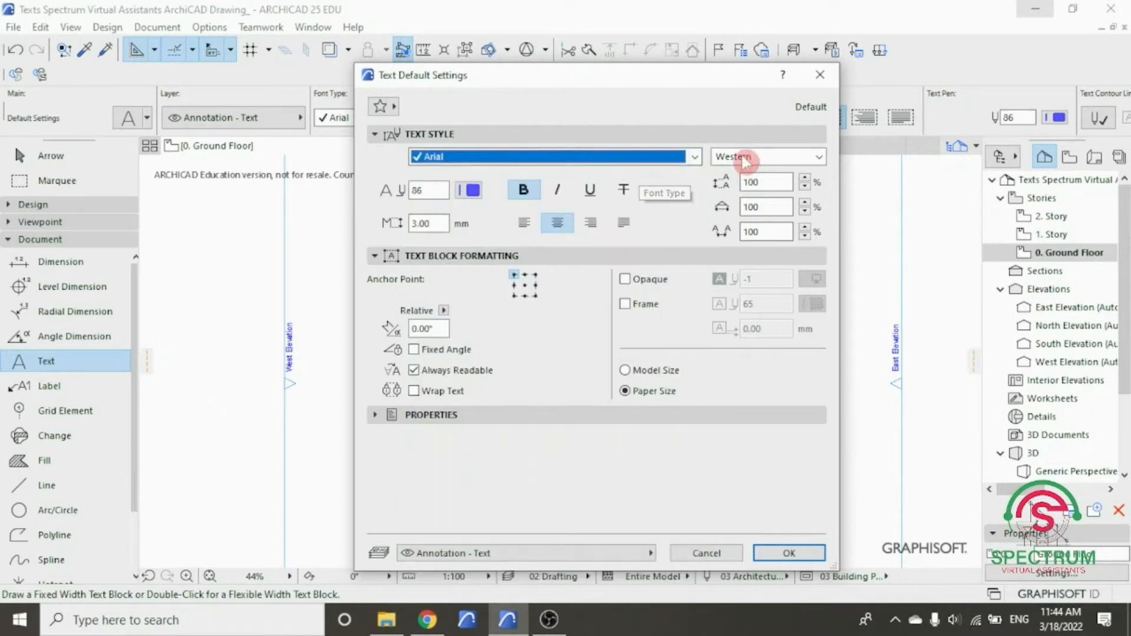
click(820, 157)
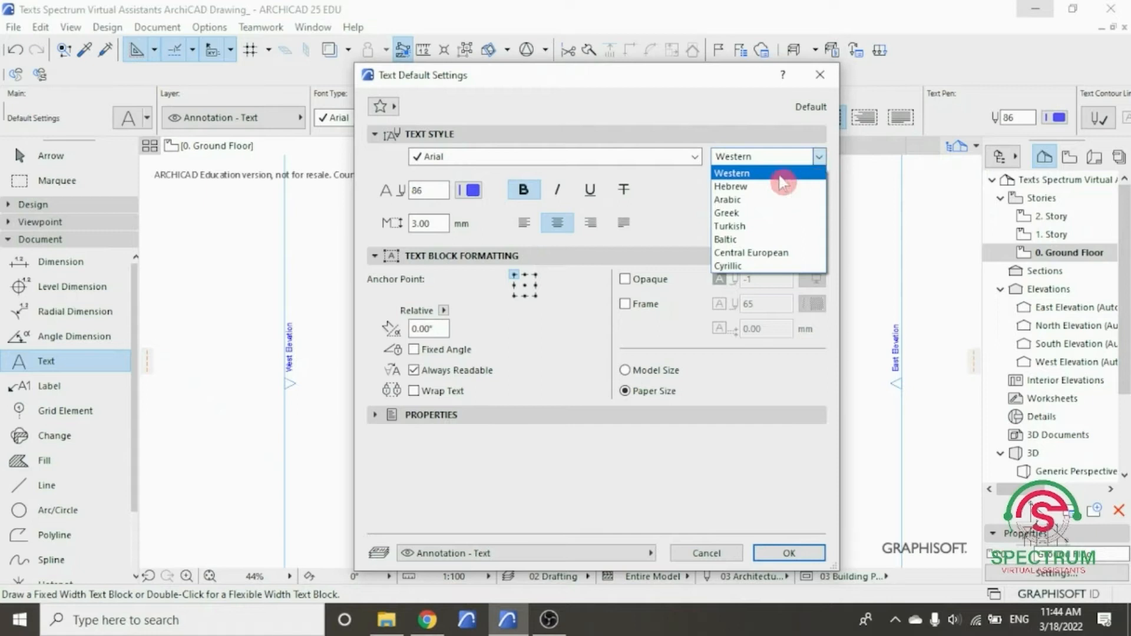
click(818, 172)
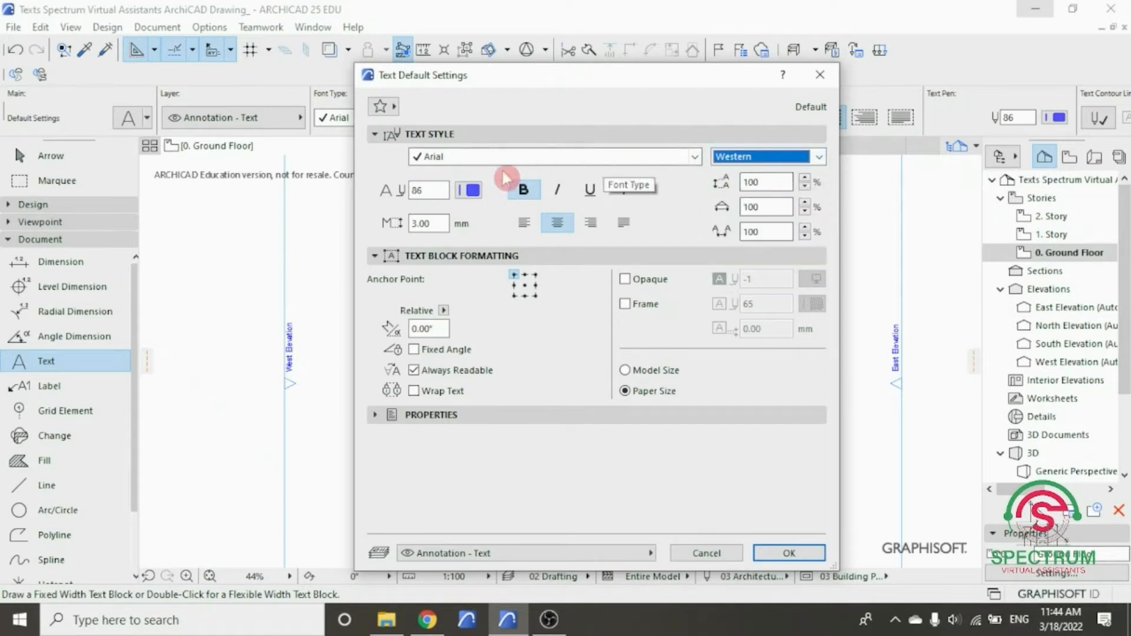
- Choose pen 86 for the default text colour and check the bold, italic and underline style options
click(472, 191)
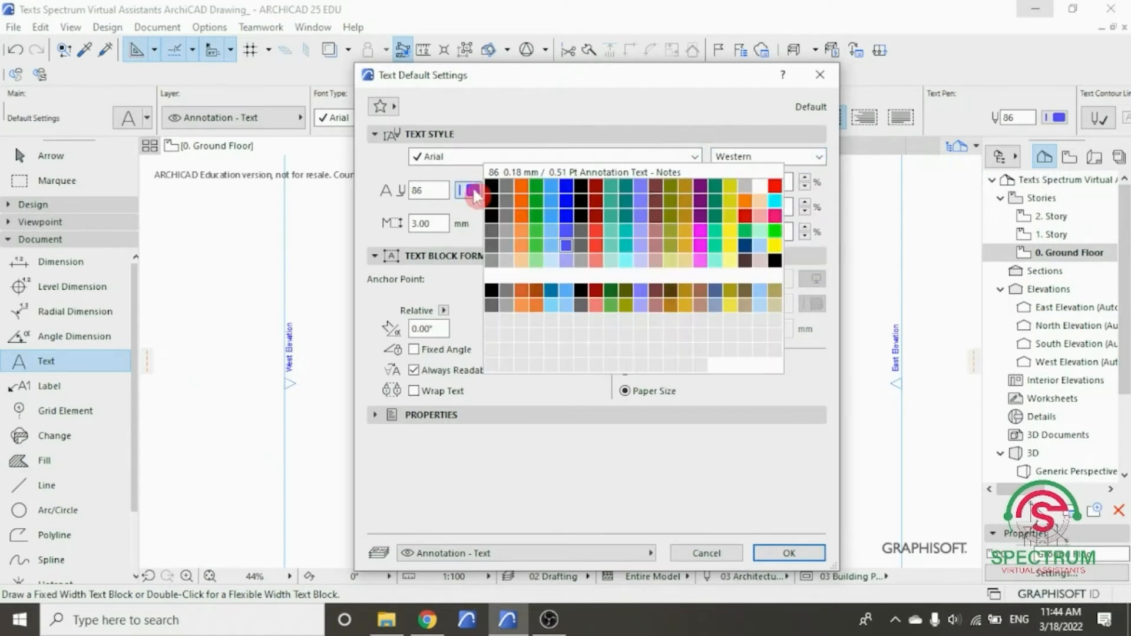
click(569, 245)
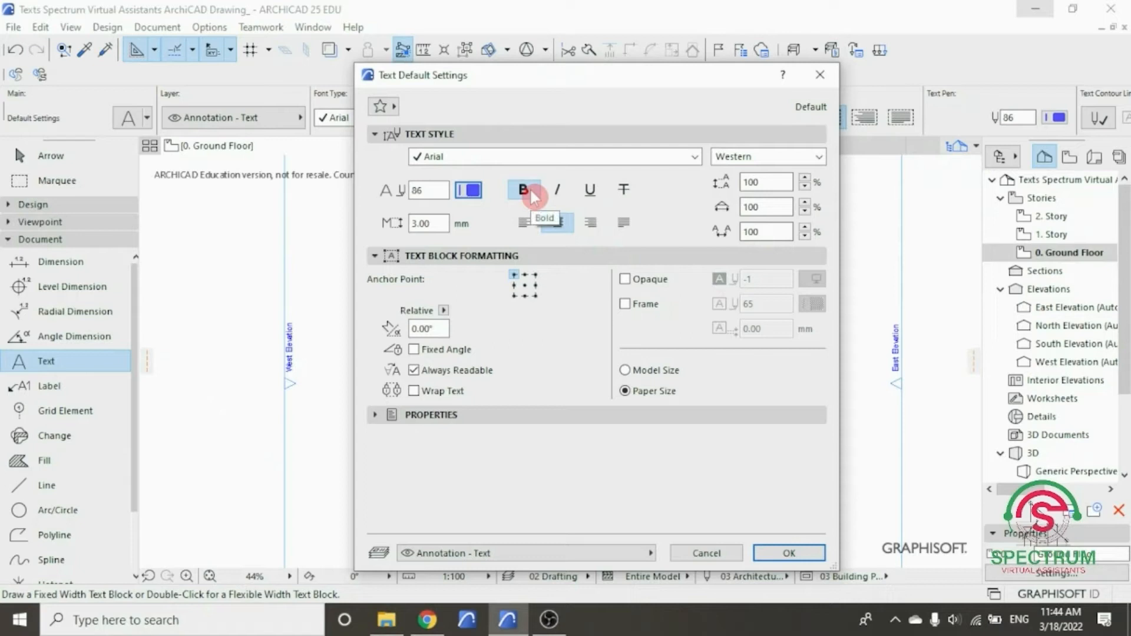
click(524, 190)
click(558, 190)
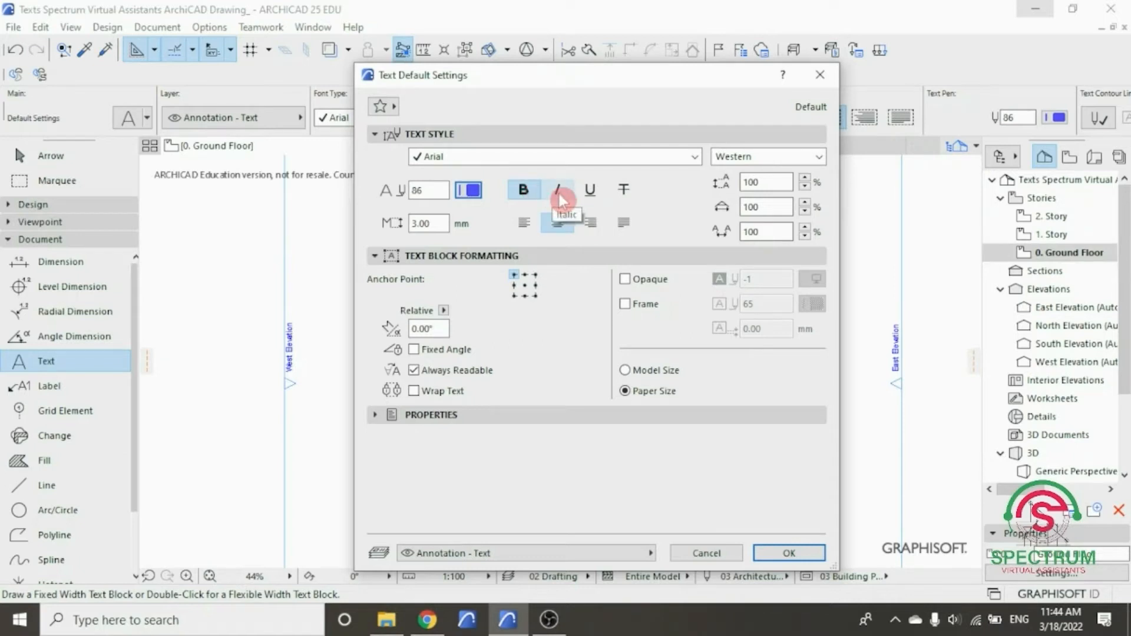
click(589, 194)
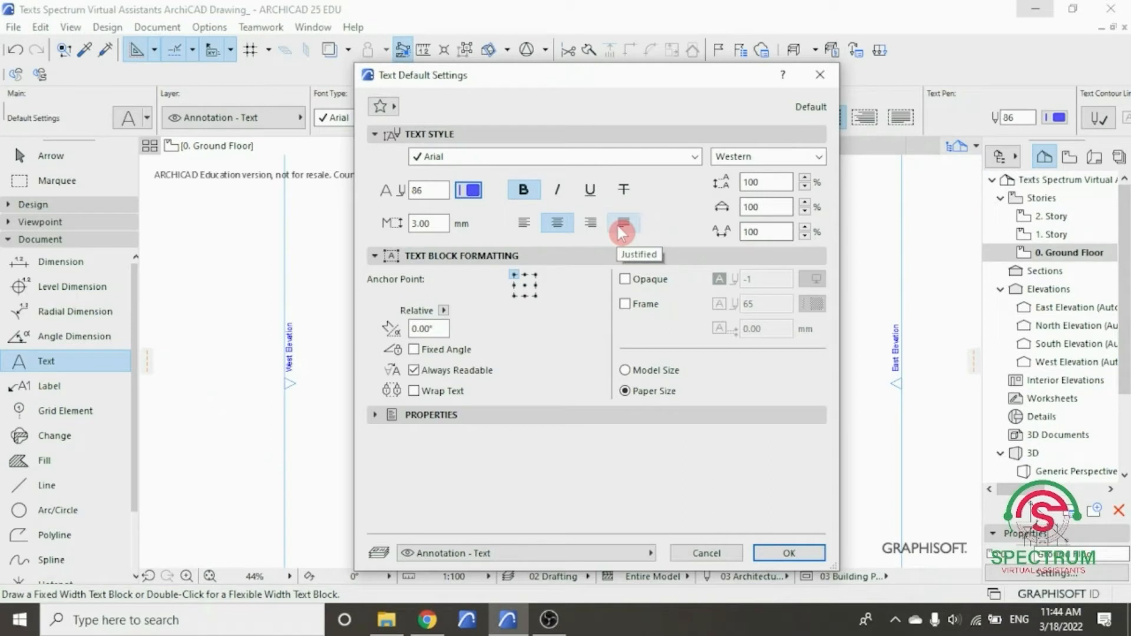
- Review the text block formatting, properties and layer choices, and accept the text defaults on the Annotation - Text layer
click(594, 142)
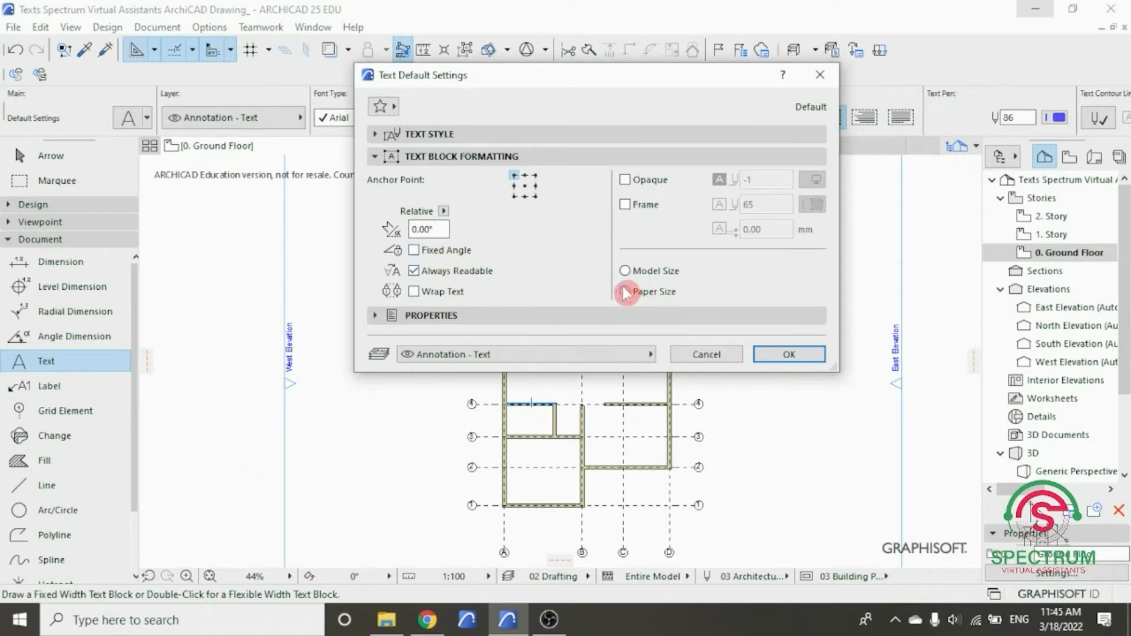
click(540, 157)
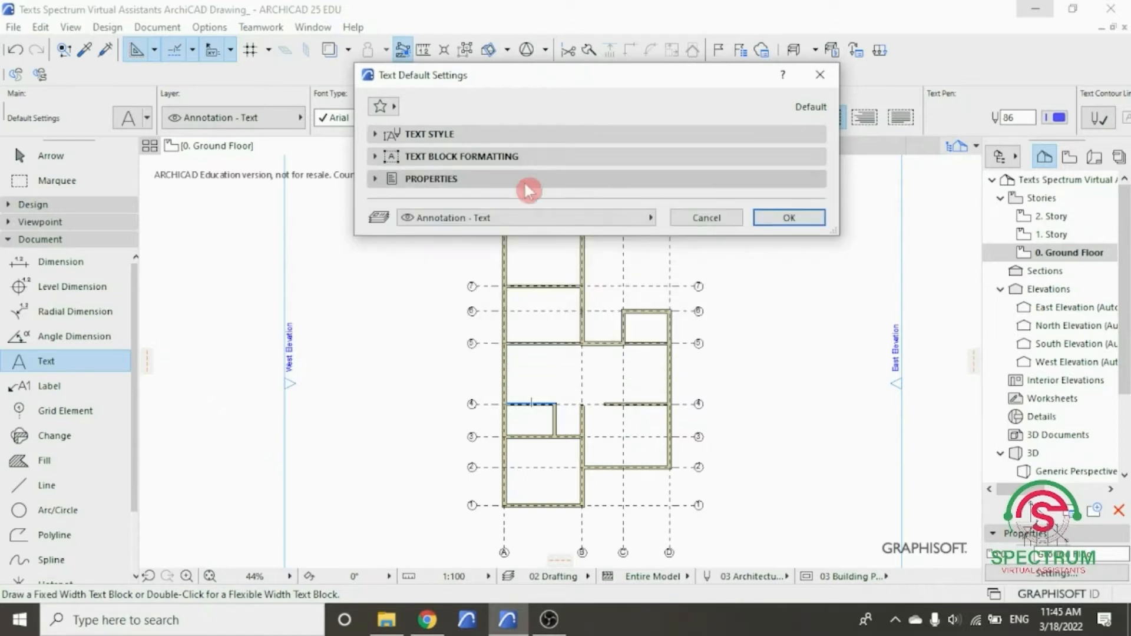
click(540, 179)
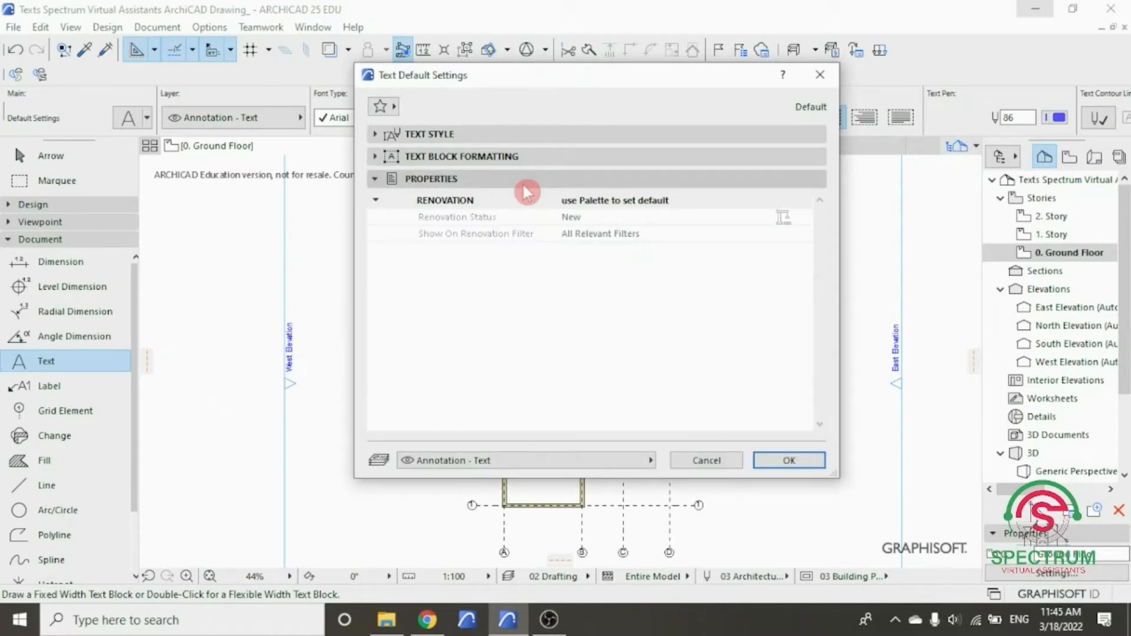
click(525, 189)
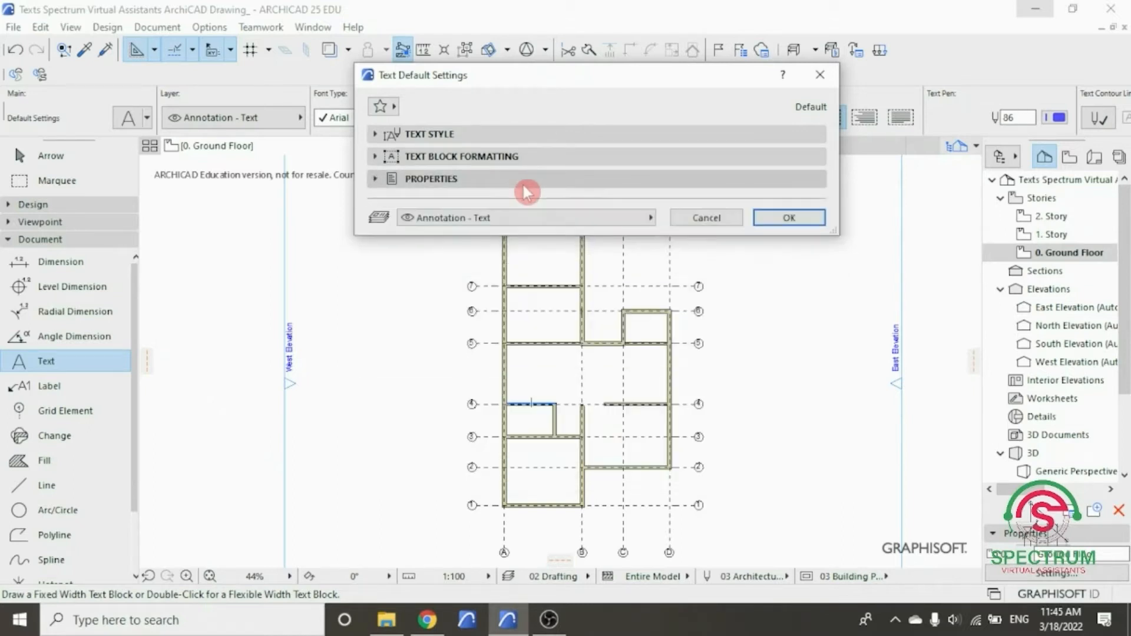
click(650, 226)
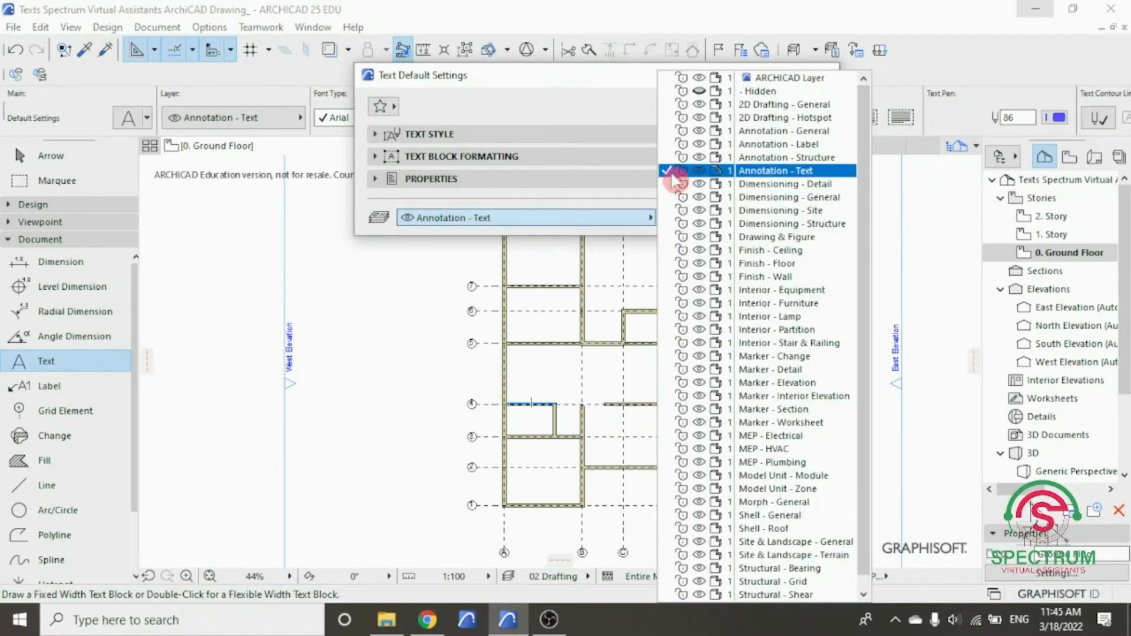
click(628, 211)
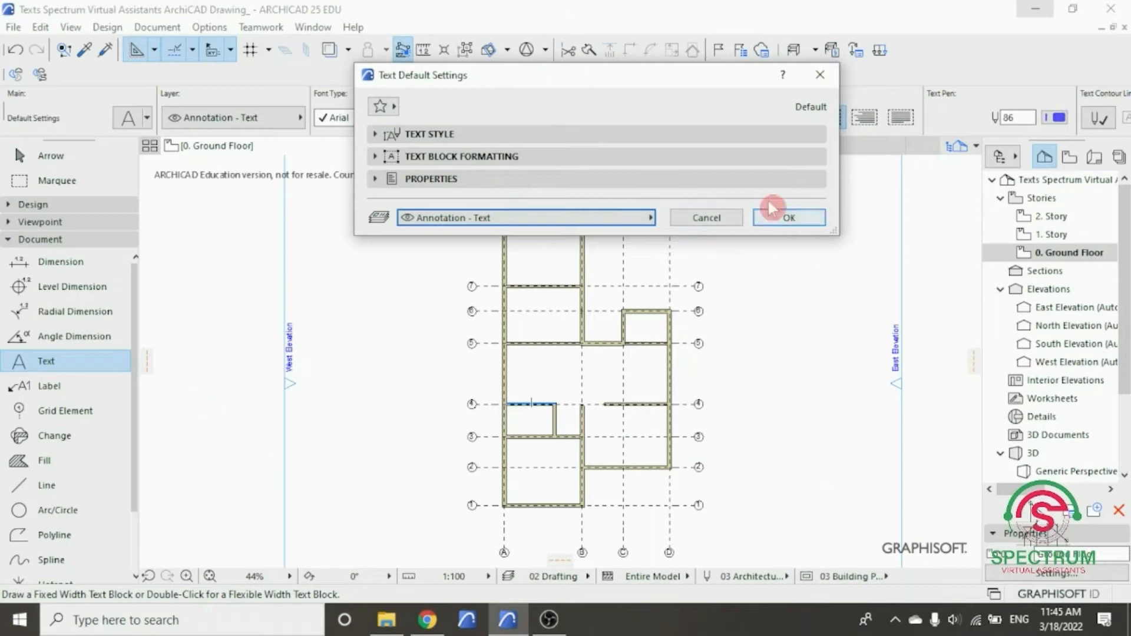
click(787, 221)
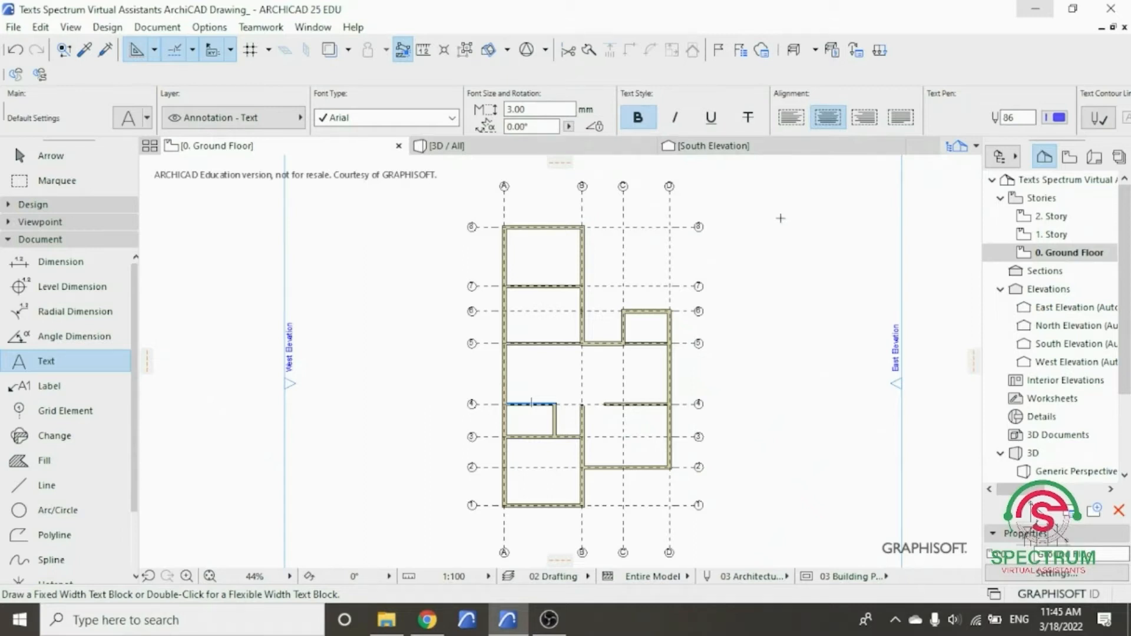
- Draw a text block about 1665 by 325 in the room between gridlines 2 and 4, beside gridline B
scroll(645, 424, up, 5)
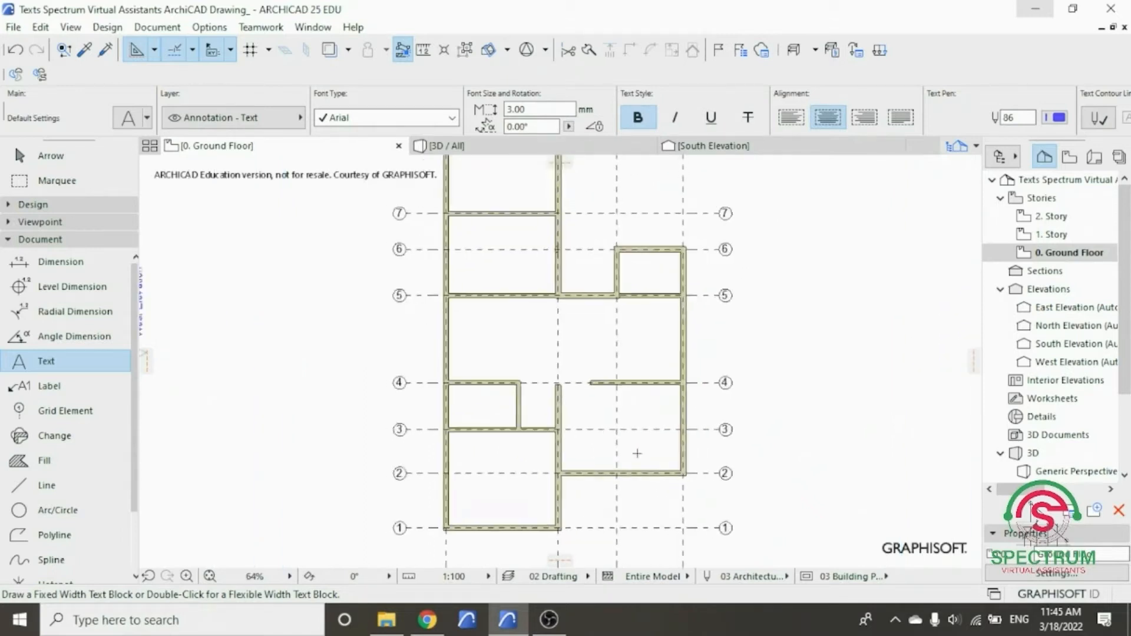
scroll(632, 441, up, 2)
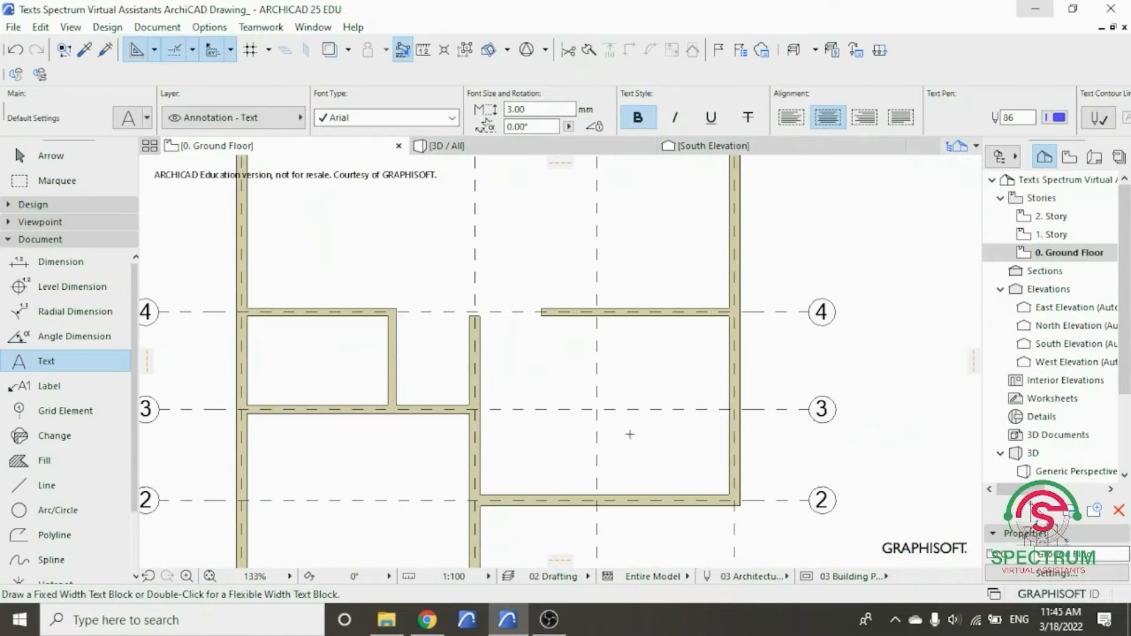
click(563, 386)
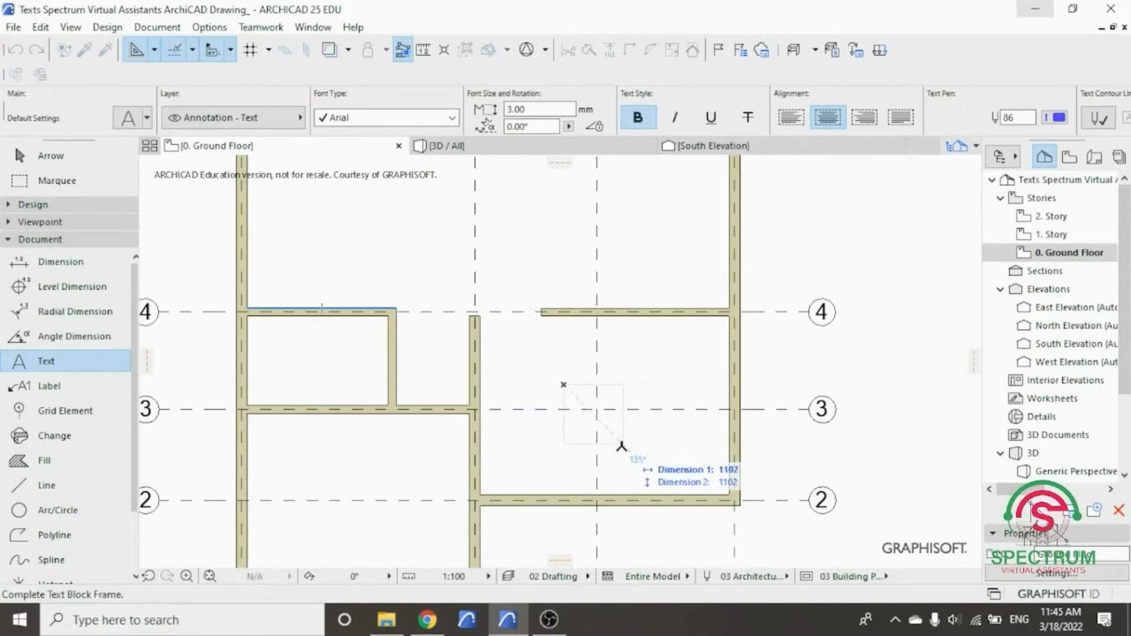
scroll(644, 388, up, 5)
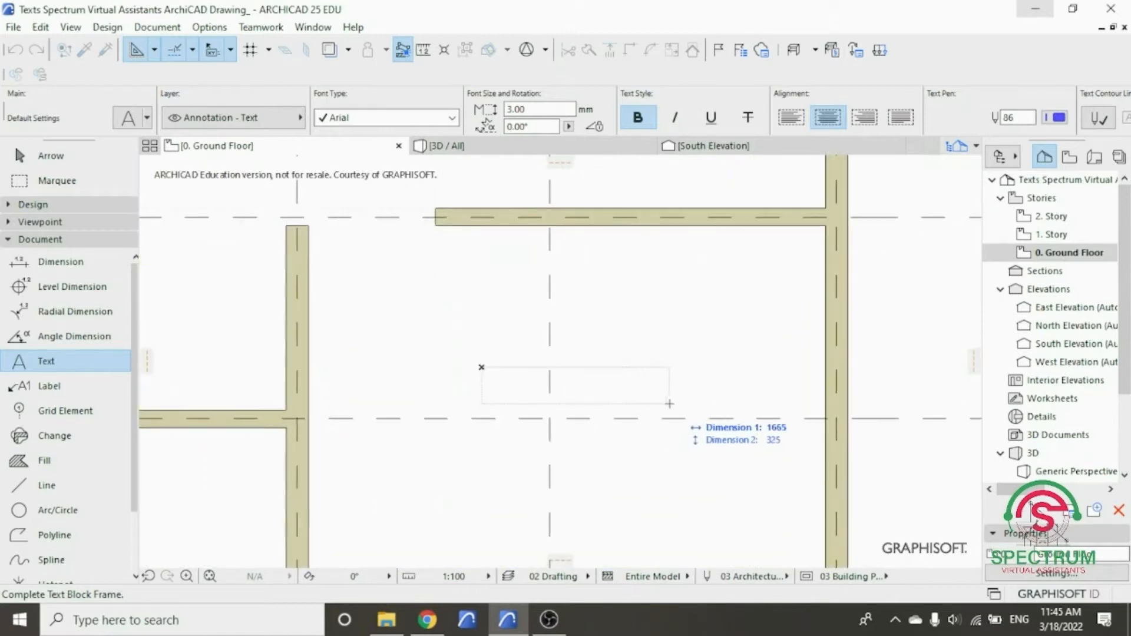
click(655, 401)
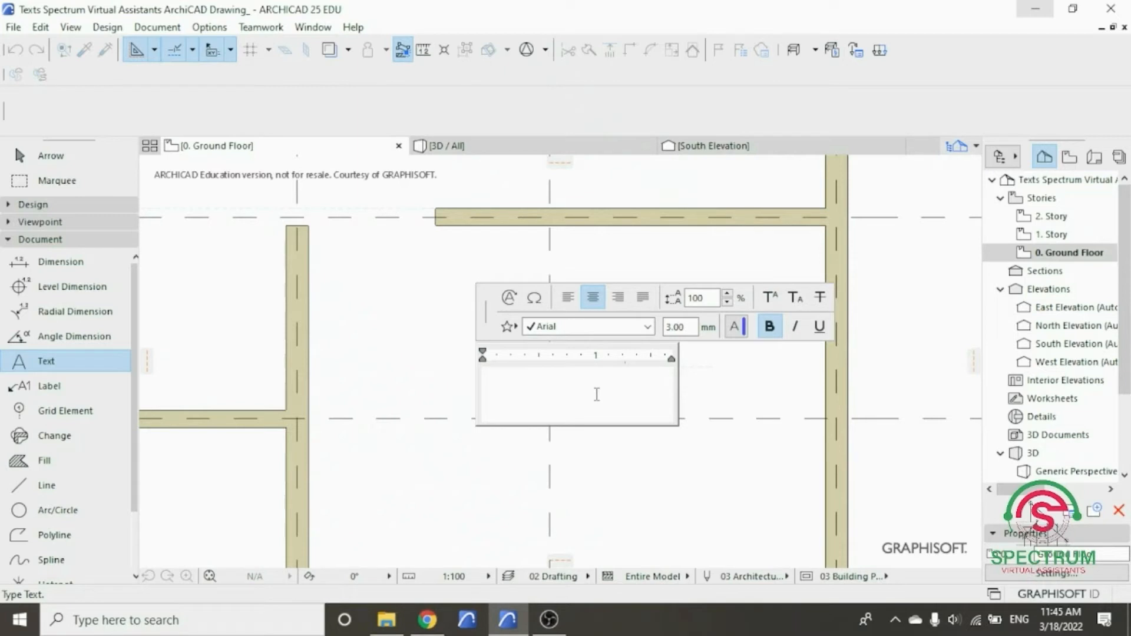
- Enter LIVING ROOM in the text block, finish it and leave the Text tool
text(LIV)
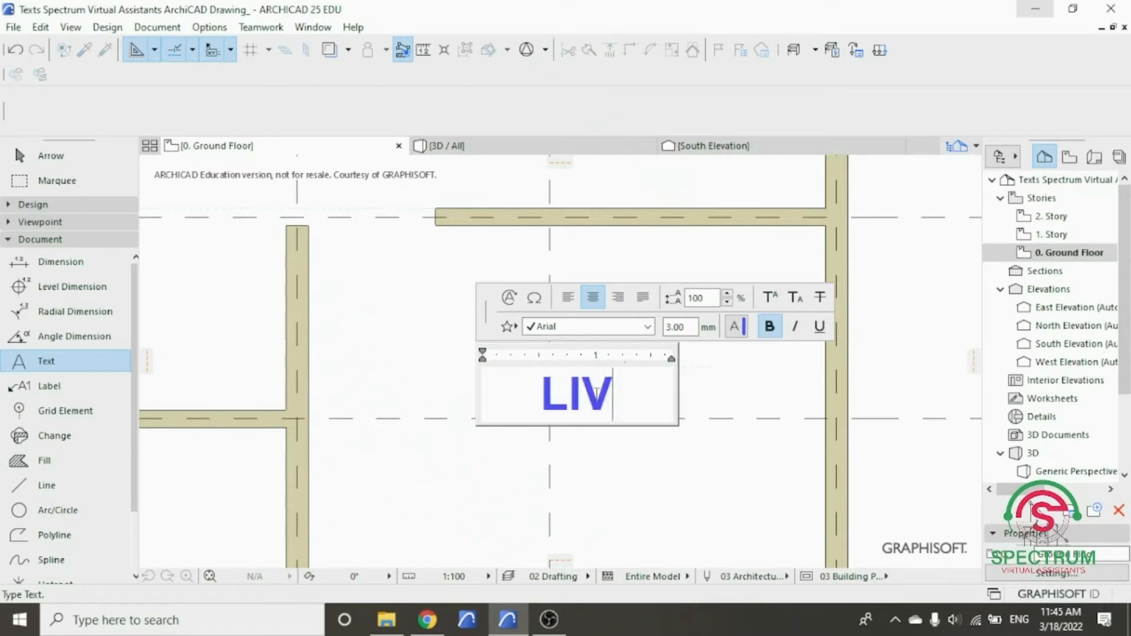
text(ING)
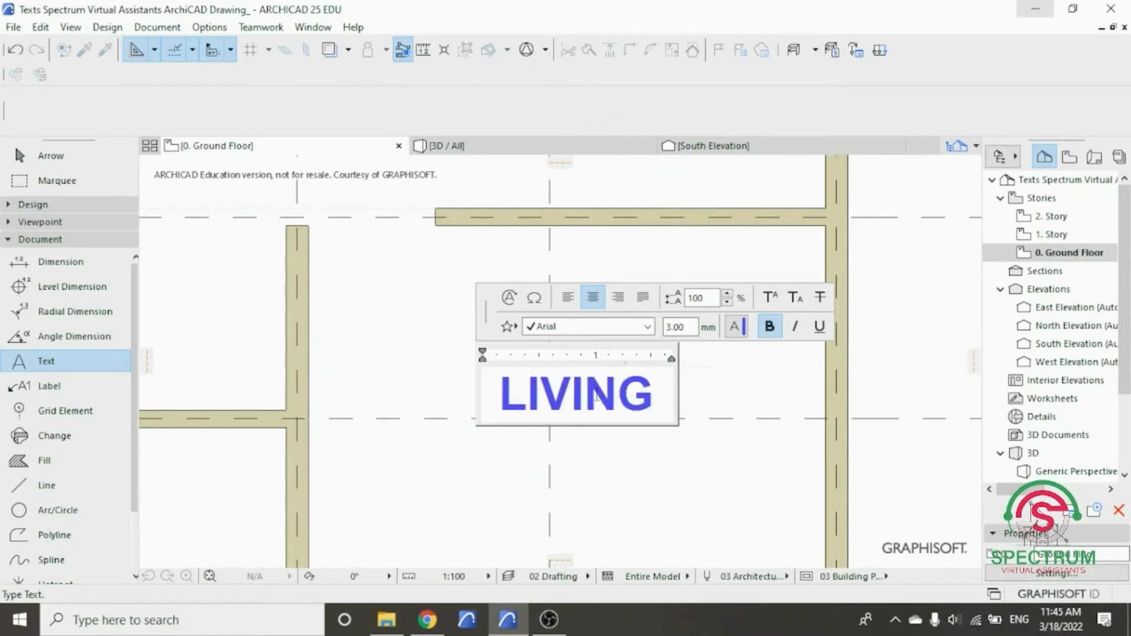
key(Return)
text(ROO)
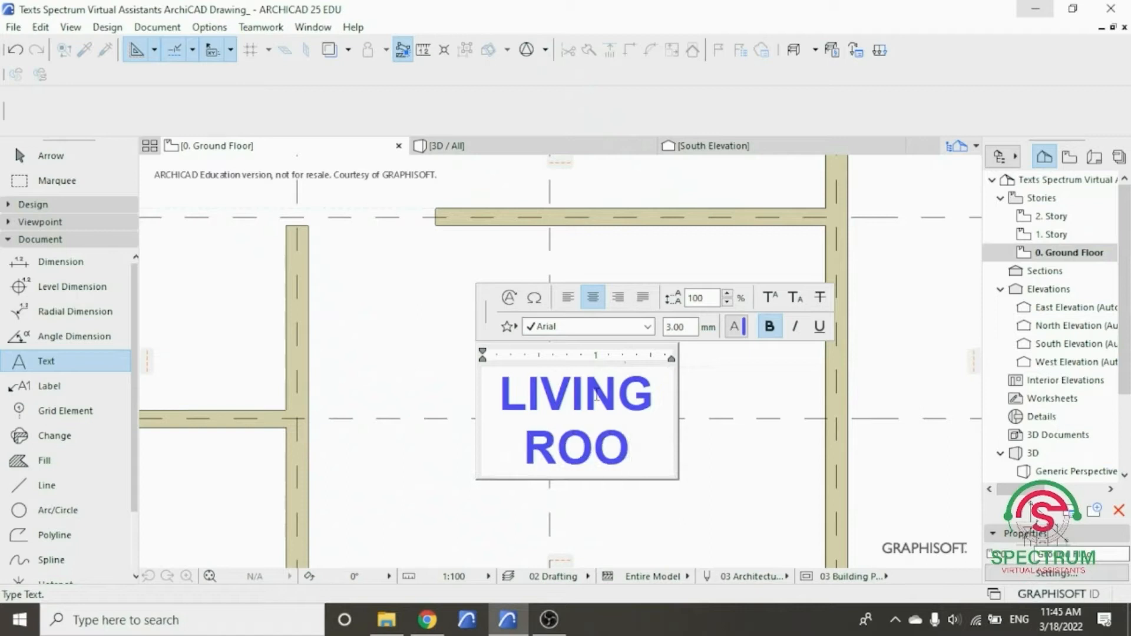
text(M)
click(410, 439)
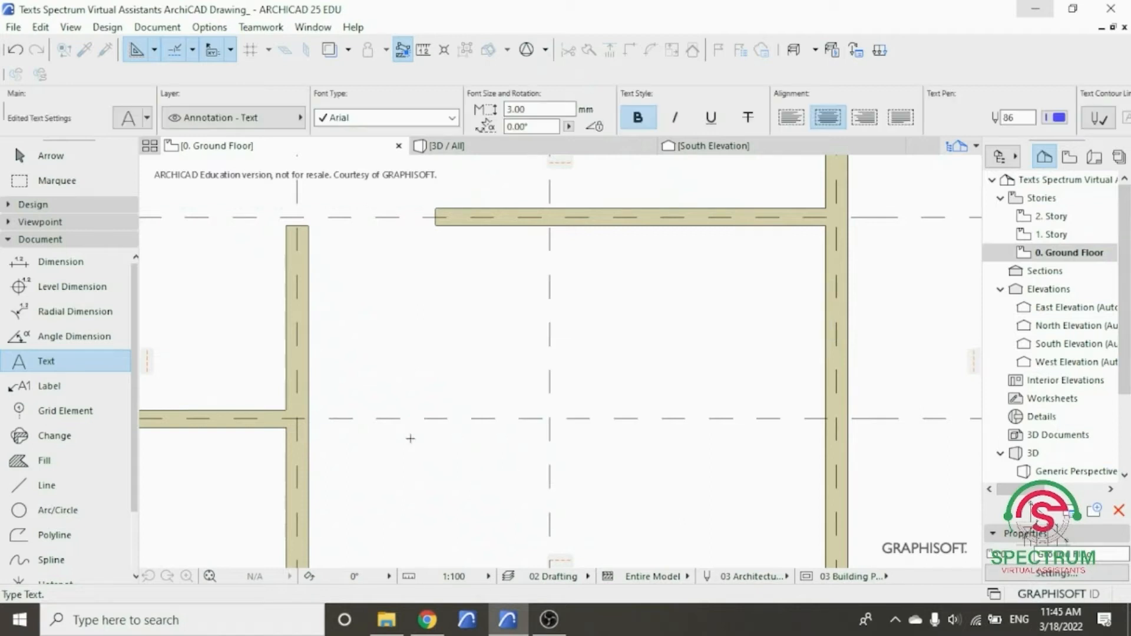
scroll(432, 400, down, 4)
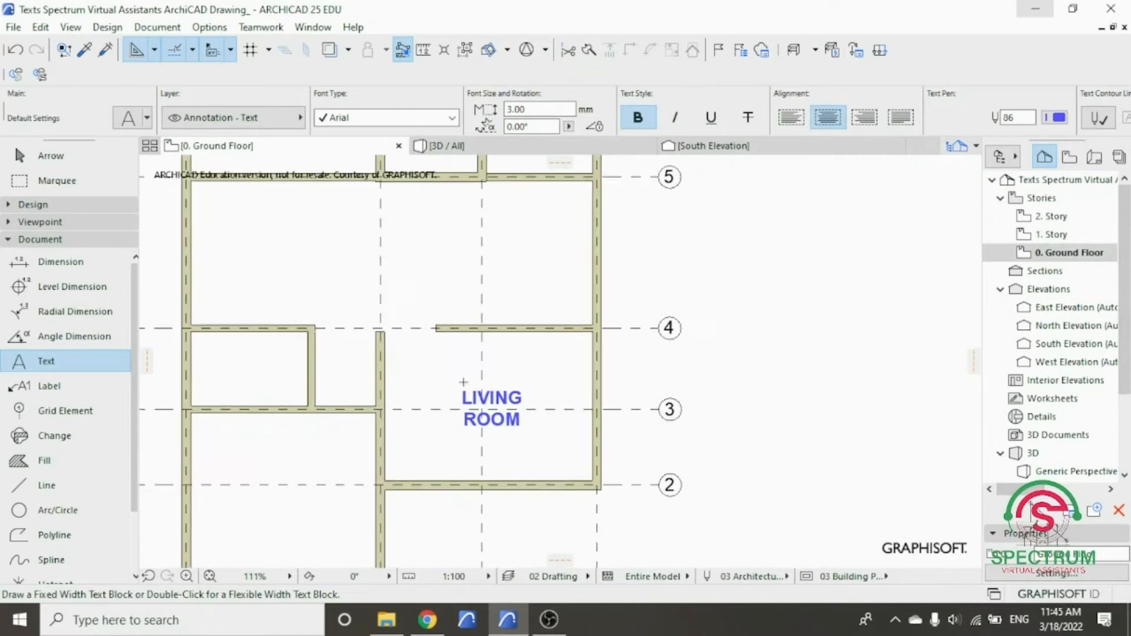
scroll(484, 375, up, 2)
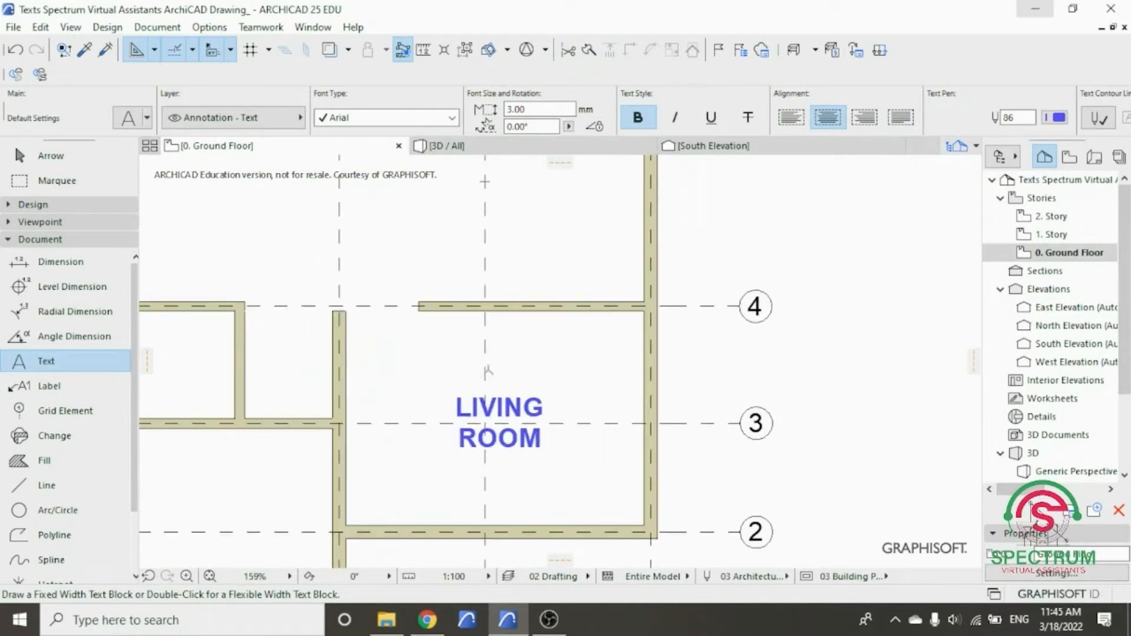
key(Escape)
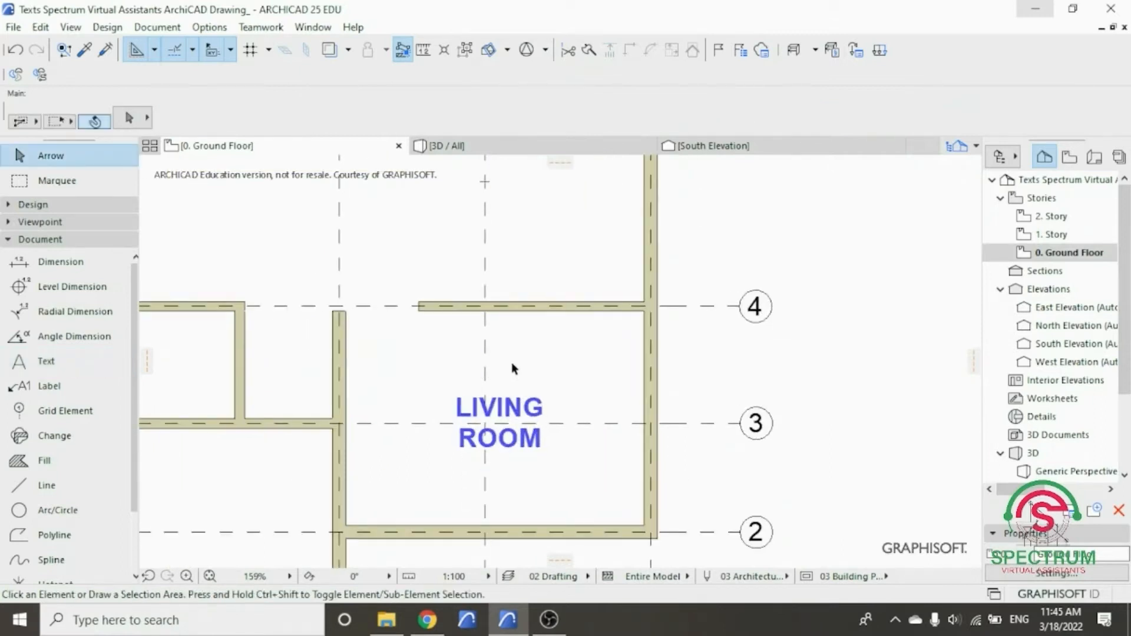
- Stretch the LIVING ROOM text block across to the outer wall on gridline D so the label fits on one line
click(525, 413)
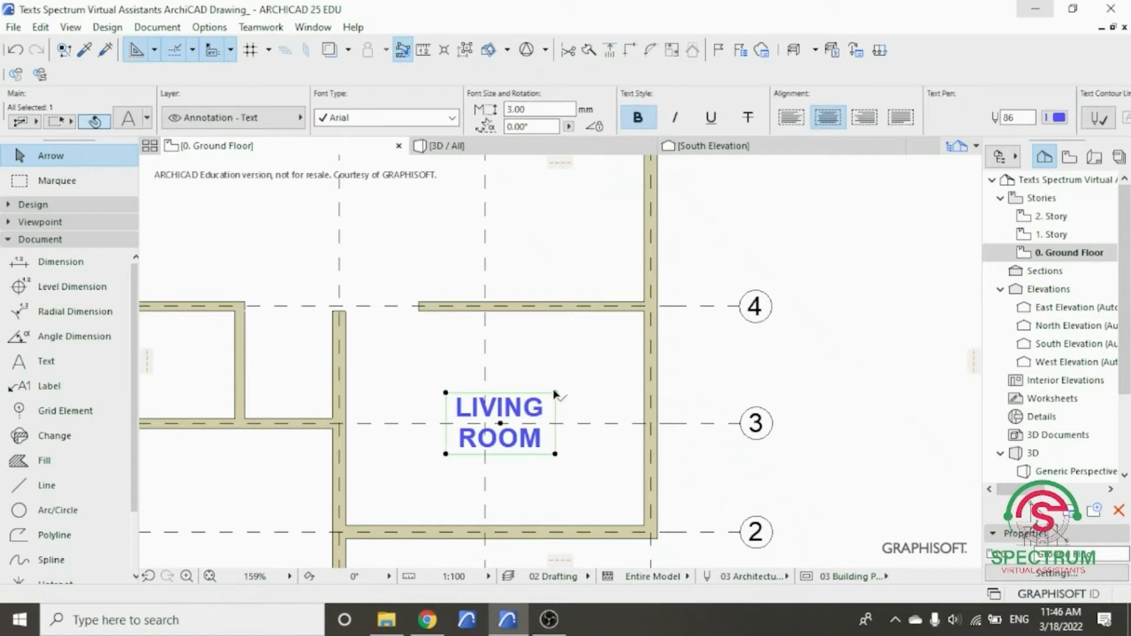
click(556, 392)
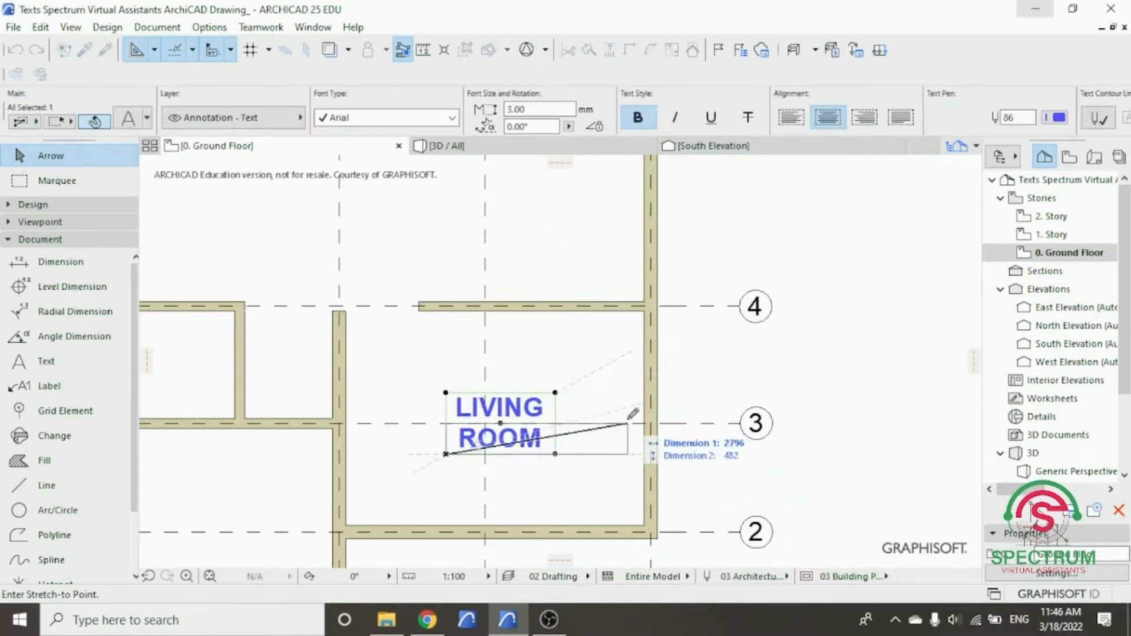
click(658, 431)
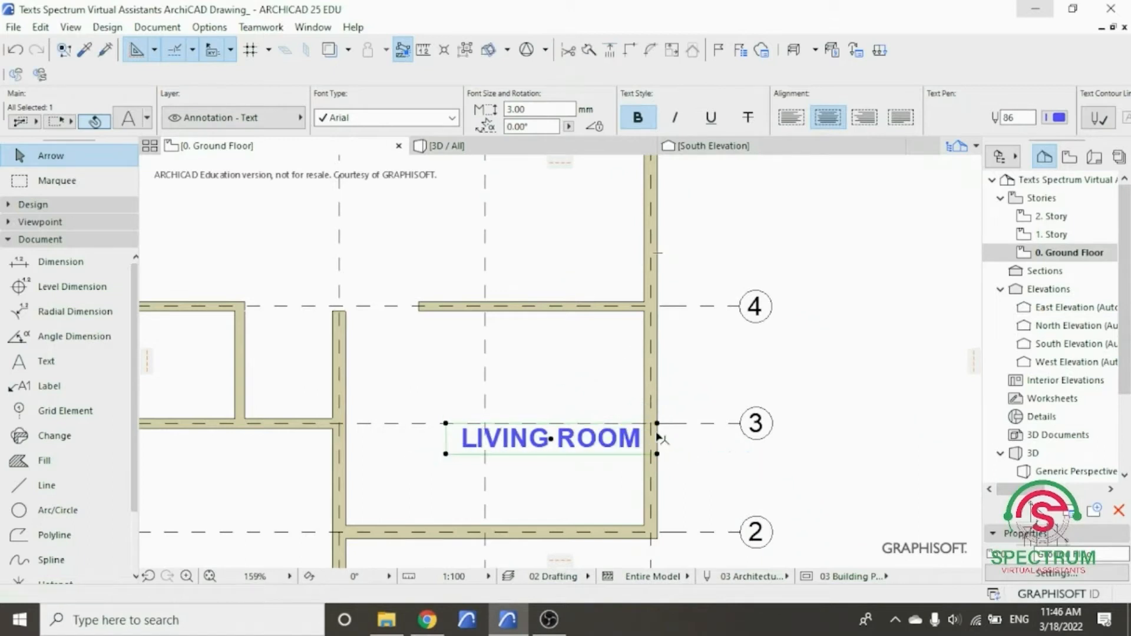
- Move the LIVING ROOM text block by its centre to the middle of the room between gridlines 2 and 4
right_click(609, 449)
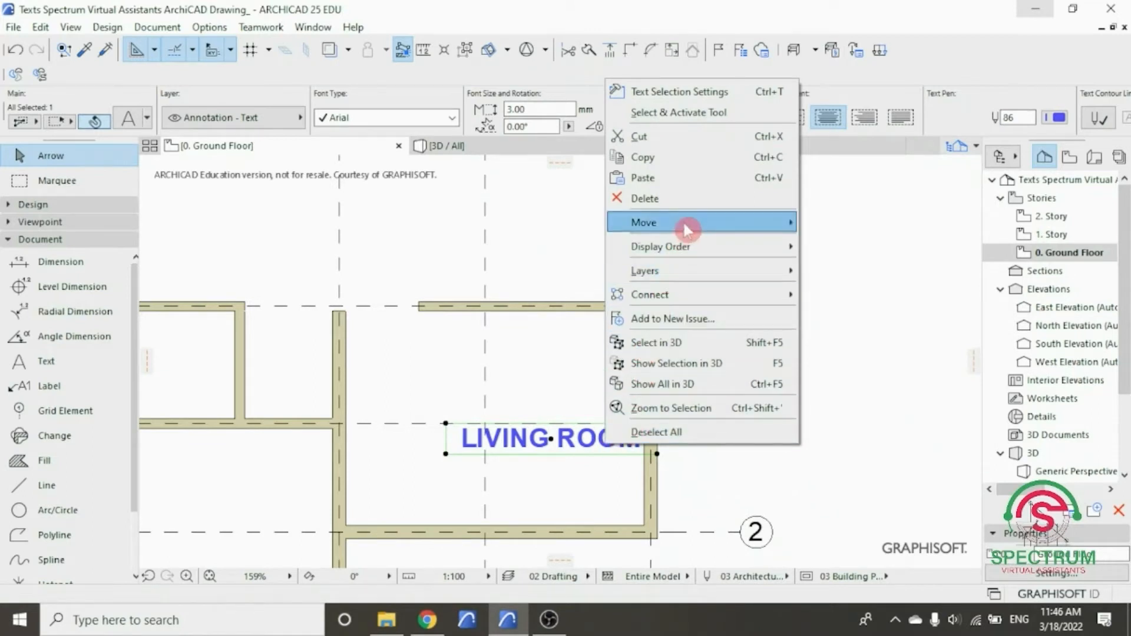
mouse_move(669, 225)
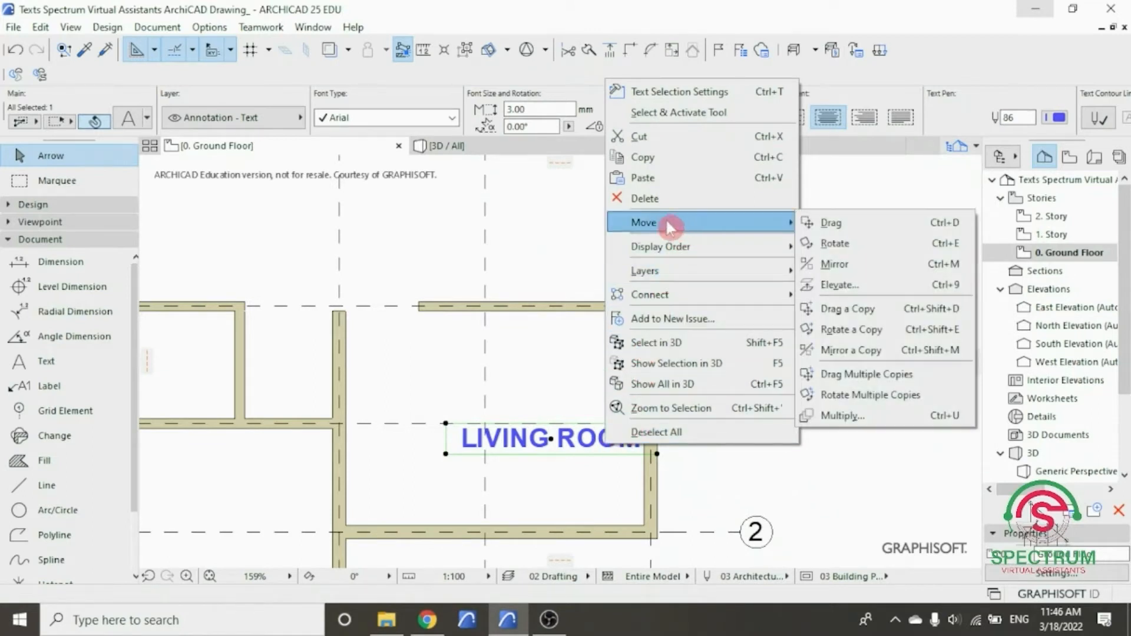
click(831, 225)
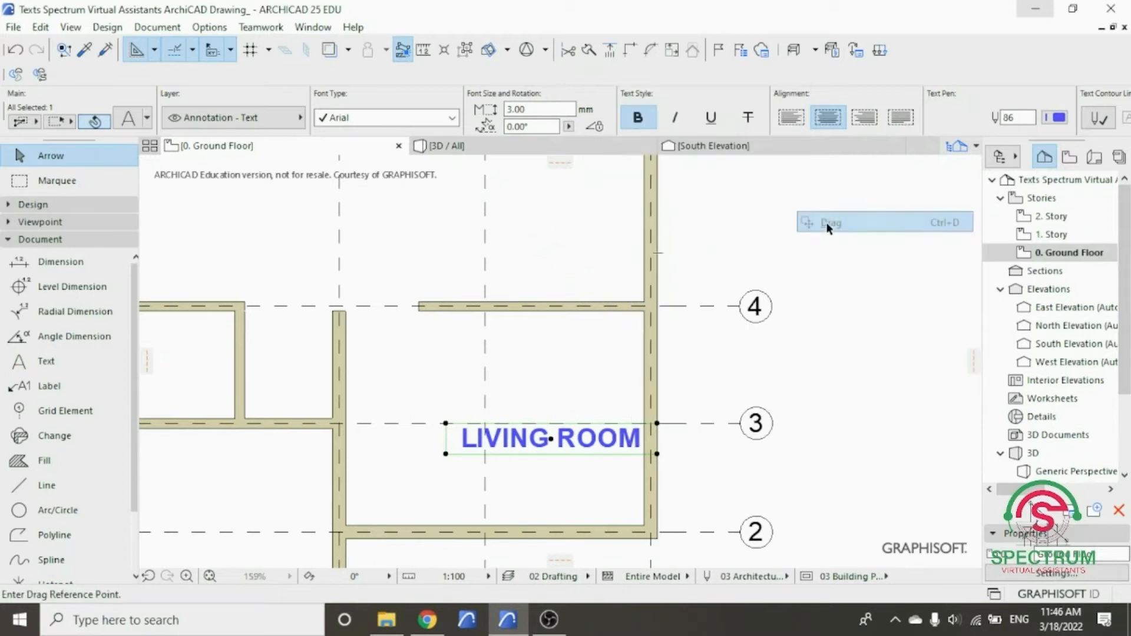
click(552, 439)
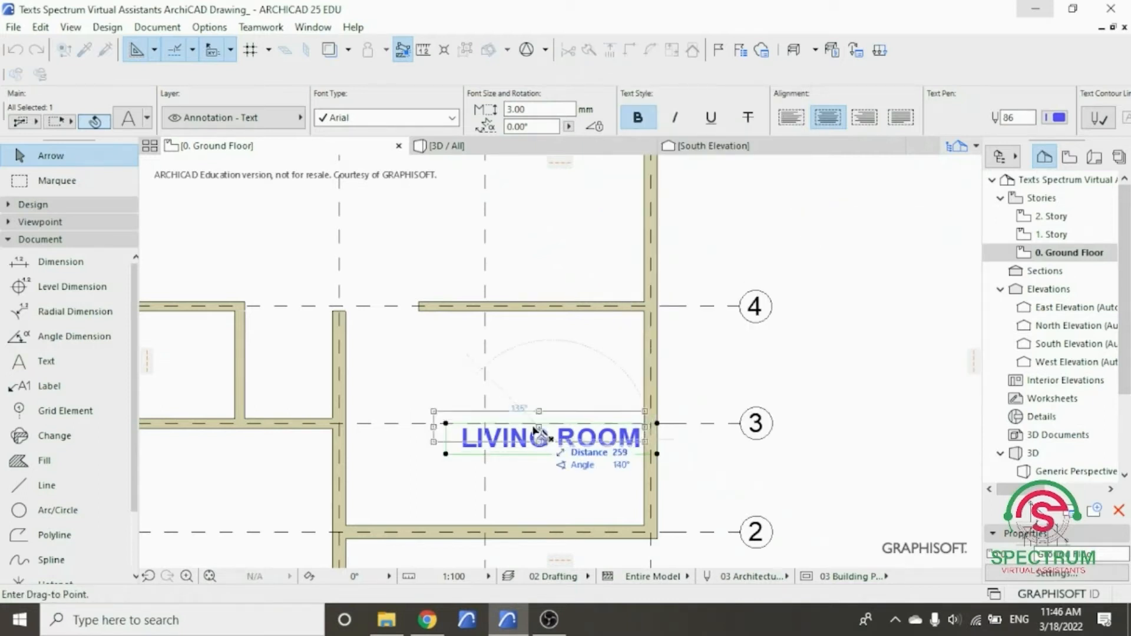
click(497, 401)
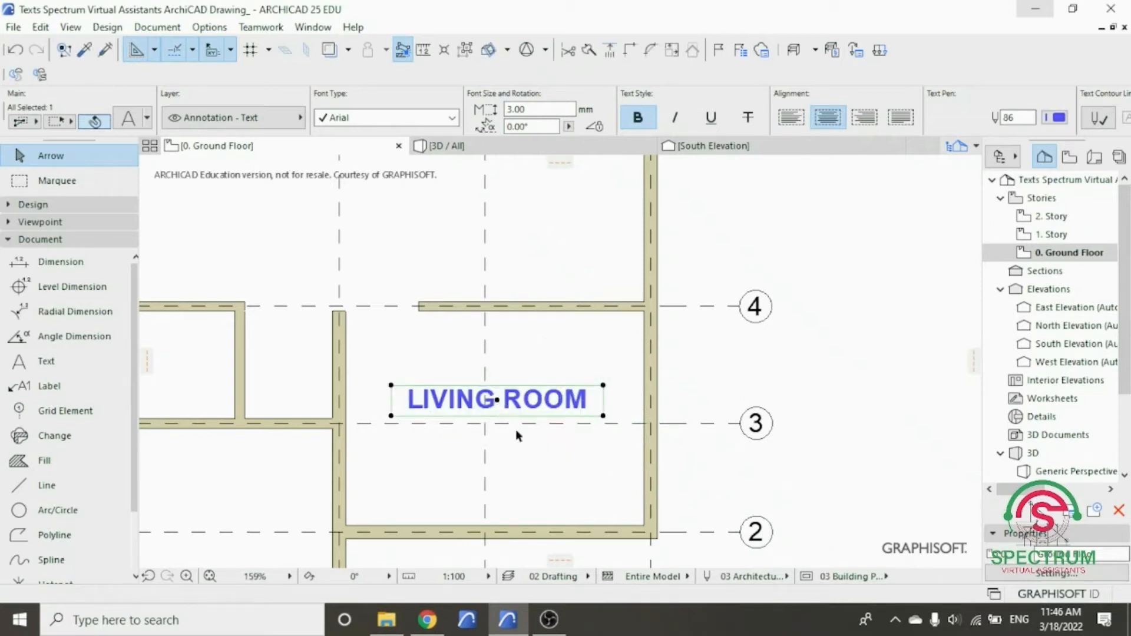
- Set the LIVING ROOM label's font size to 1.9 mm and deselect it
double_click(530, 108)
text(1)
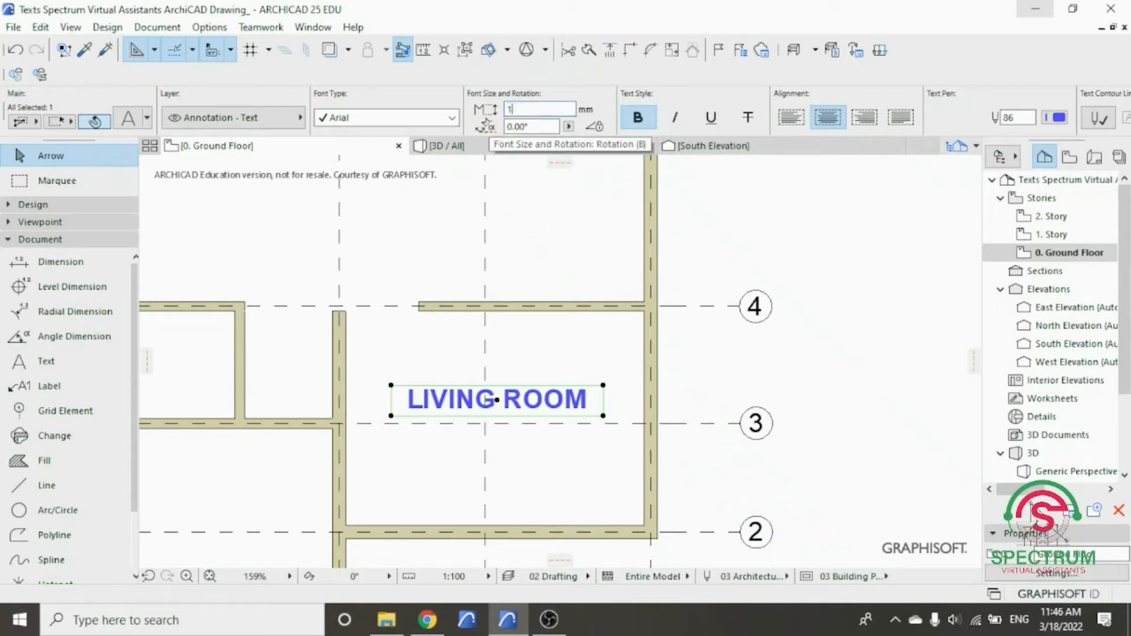
text(.900)
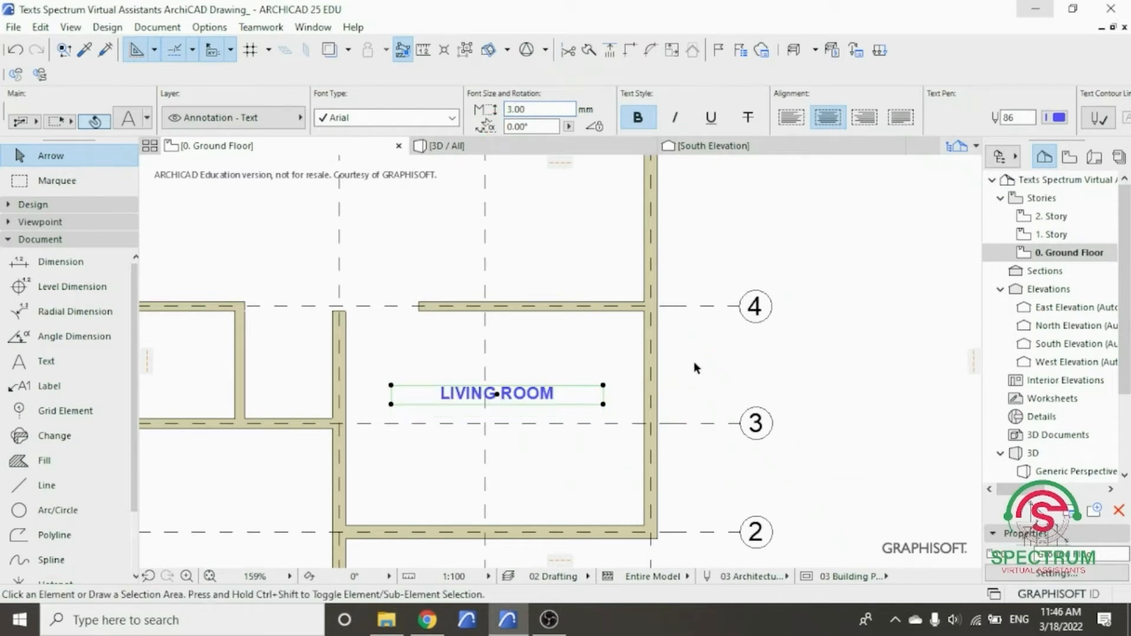
click(697, 364)
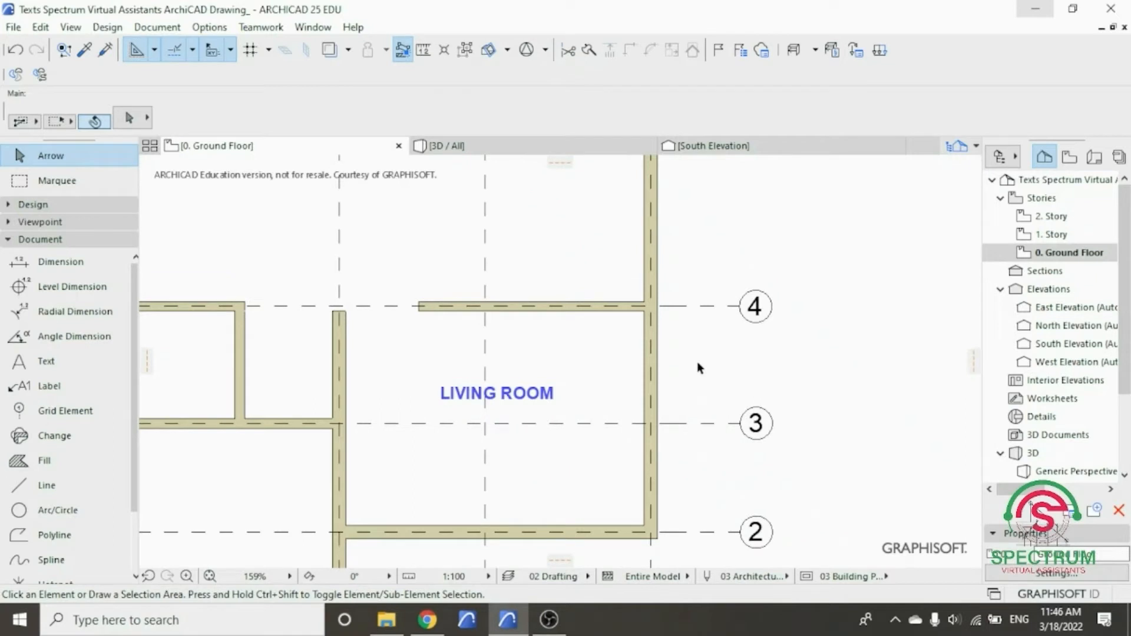
- Draw a small text block about 330 tall with the Text tool in the room between gridlines 1 and 3
scroll(717, 386, down, 5)
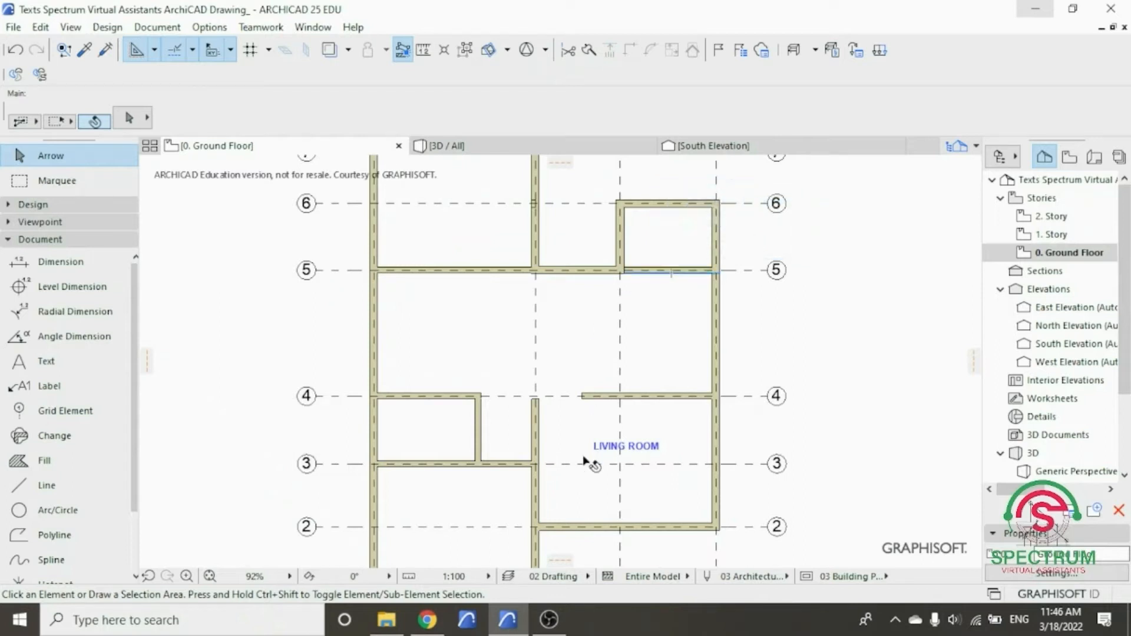
scroll(591, 457, down, 2)
scroll(590, 517, up, 2)
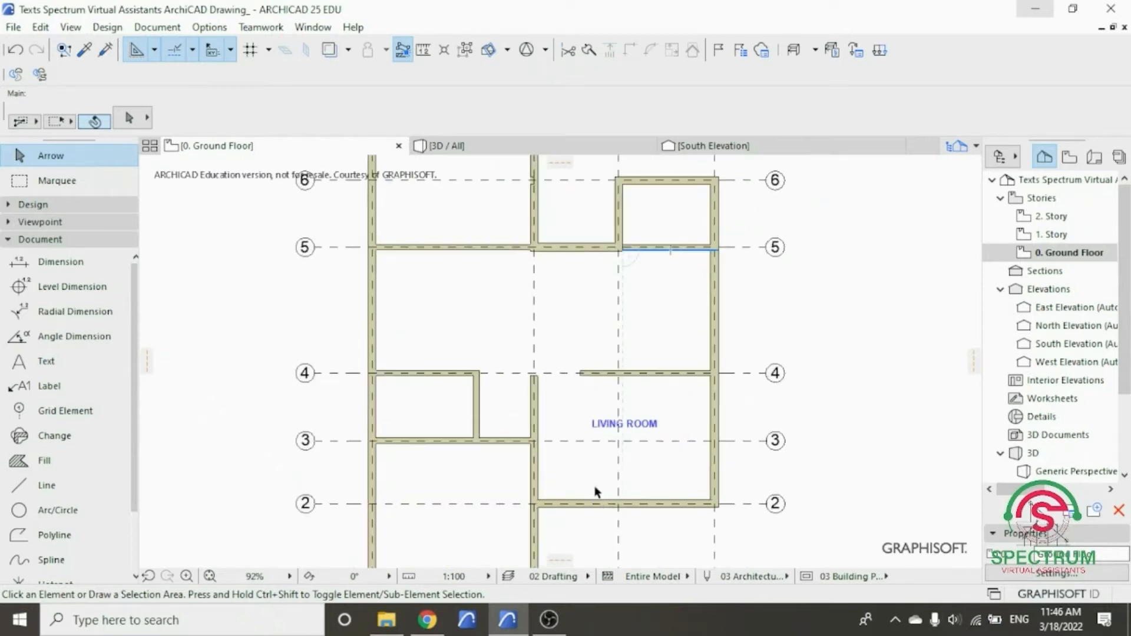
click(75, 241)
click(75, 241)
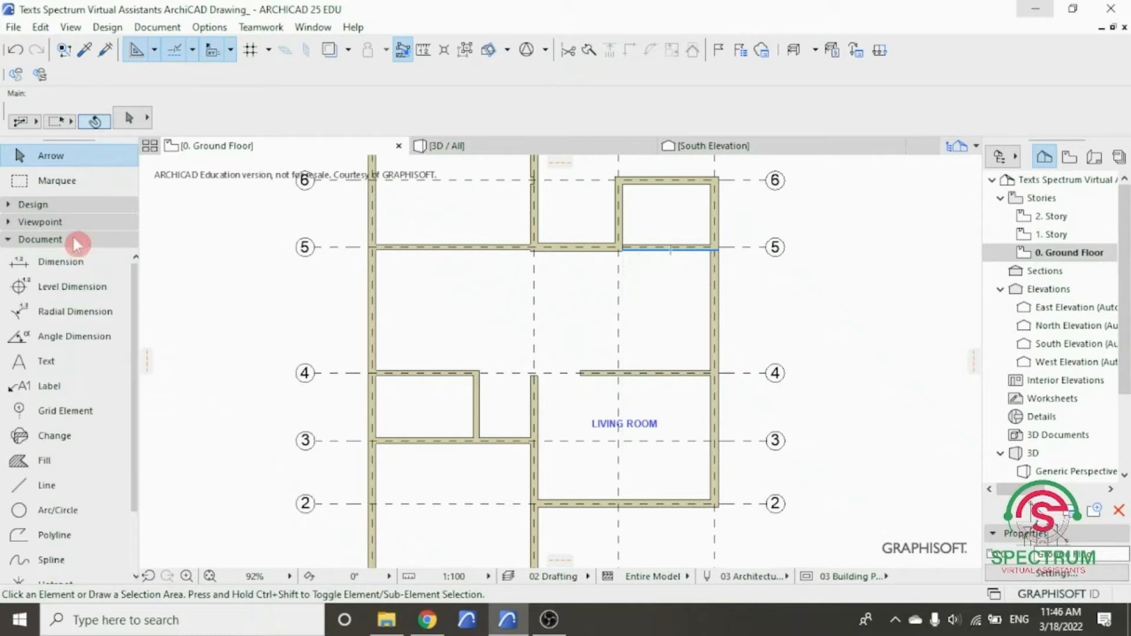
click(48, 361)
scroll(379, 407, down, 3)
scroll(413, 476, up, 4)
click(406, 461)
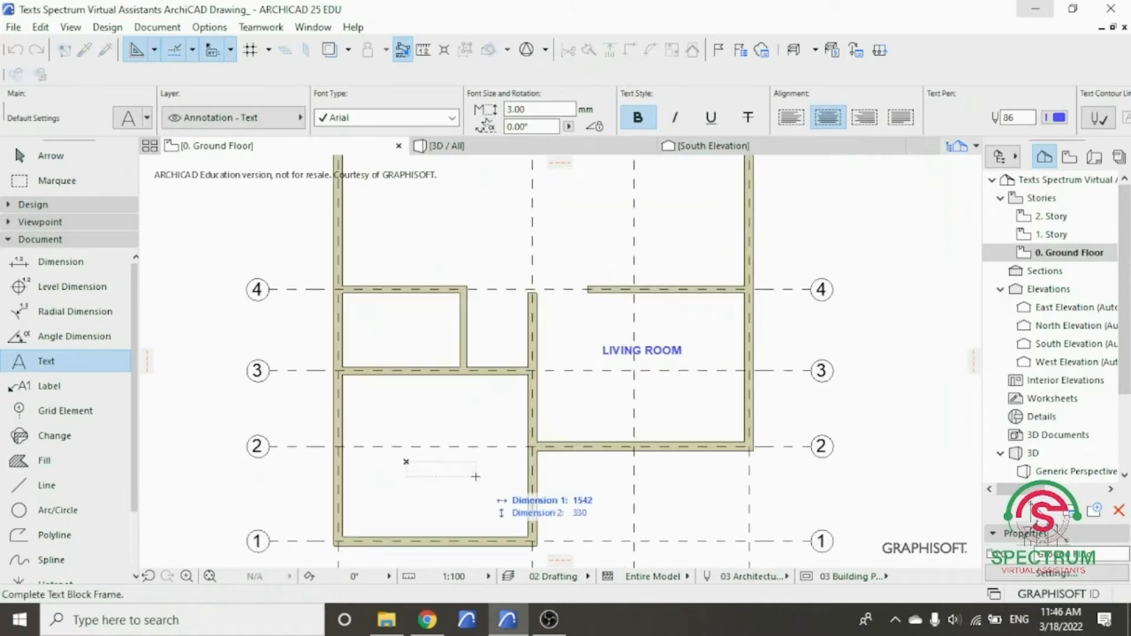
click(485, 476)
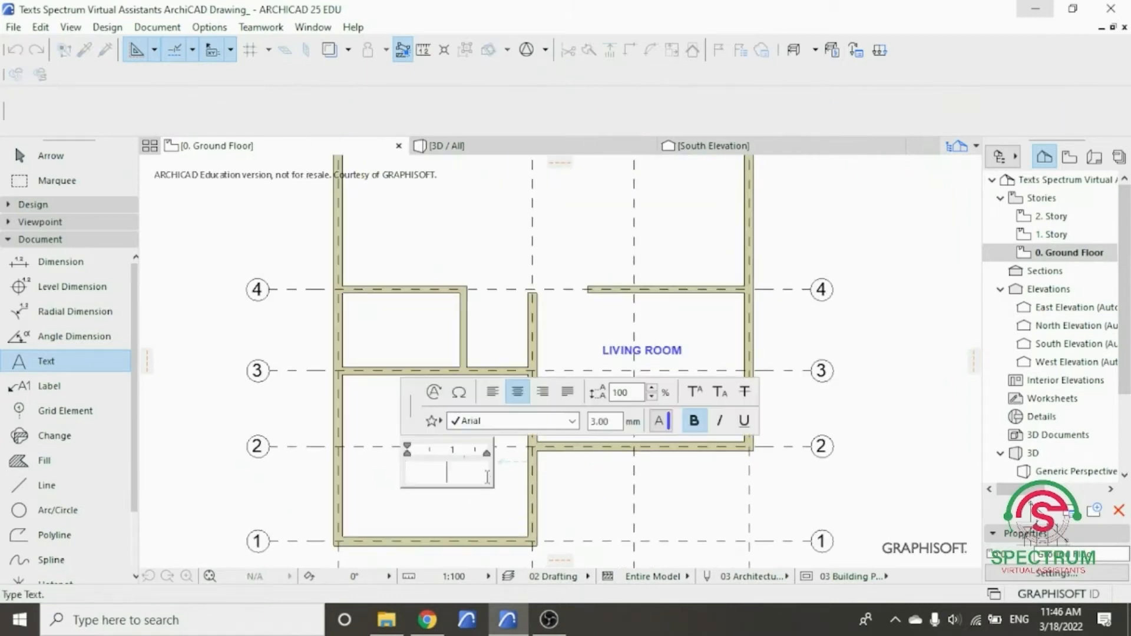
- Enter MASTER and BEDROOM on separate lines in the text block, finish it and leave the Text tool
text(MASTER)
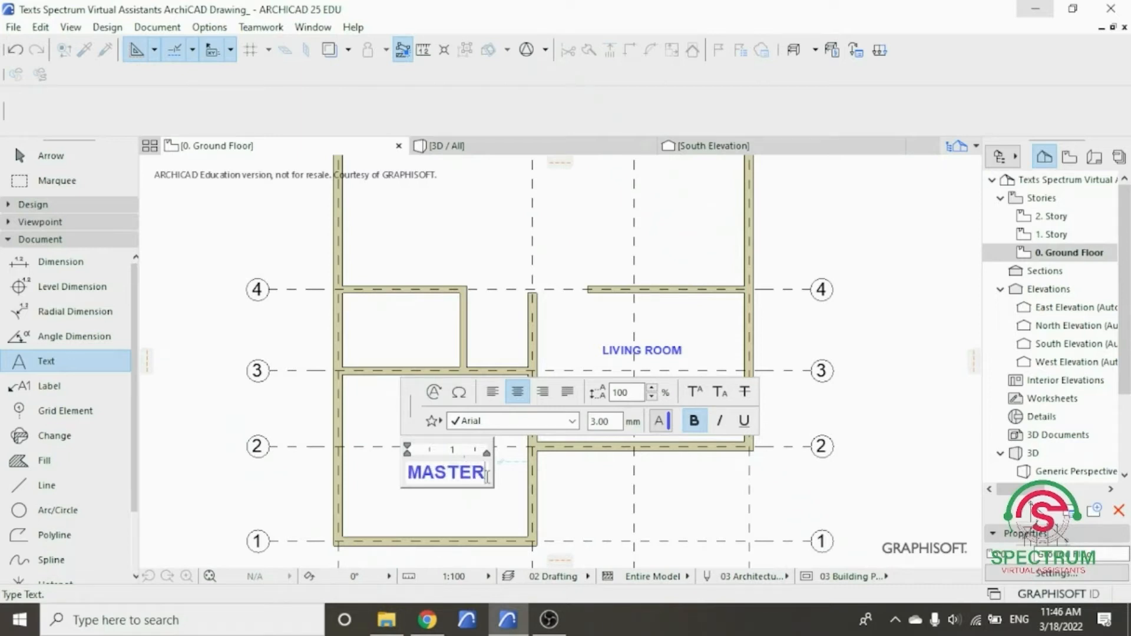
key(Return)
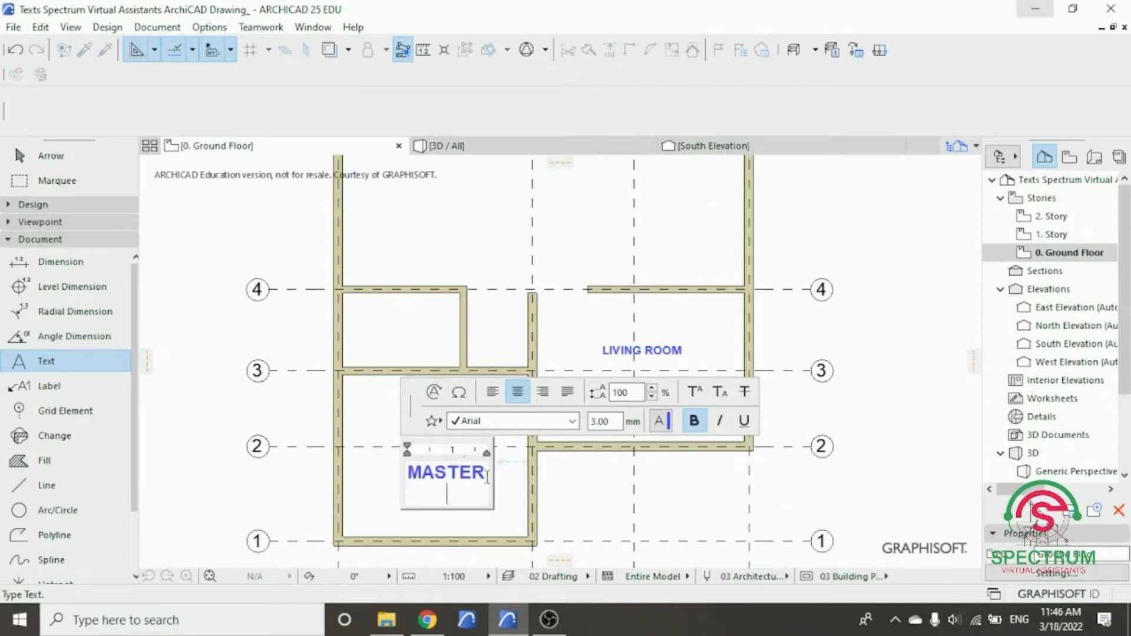
text(BEDROOM)
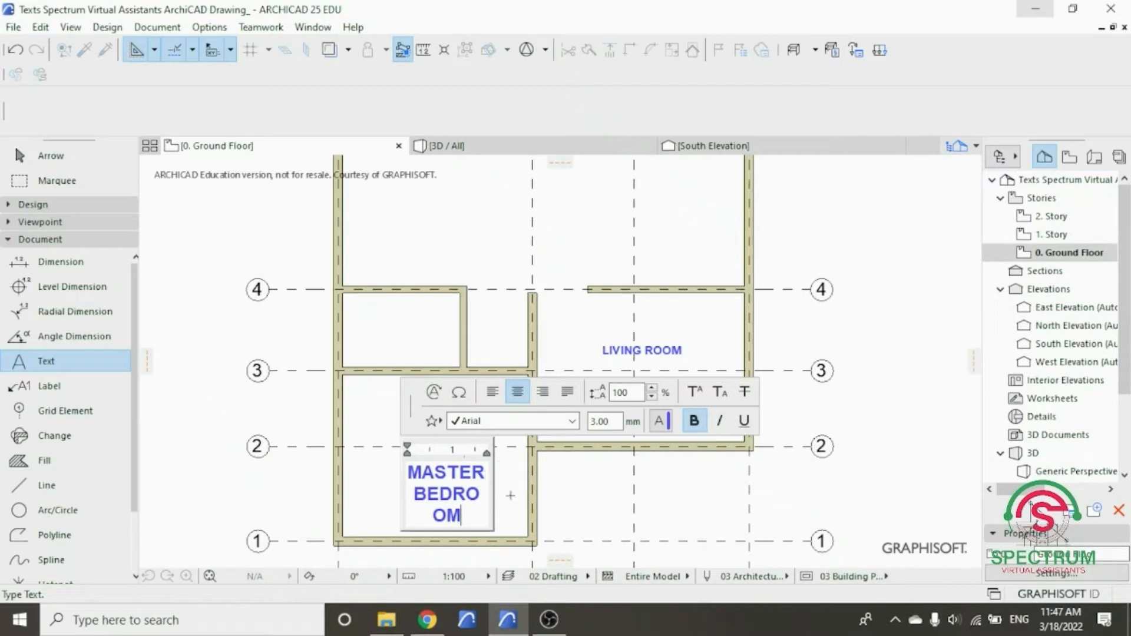
click(510, 496)
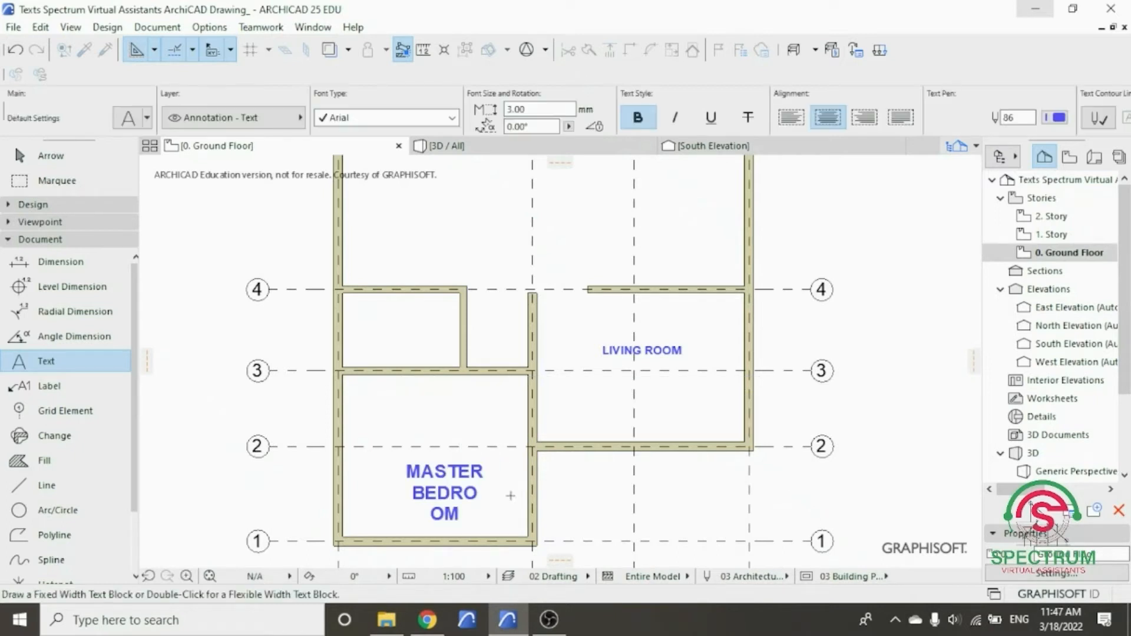
key(Escape)
- Widen the MASTER BEDROOM text block so BEDROOM fits on one line, and move it to the middle of its room
click(458, 490)
click(487, 525)
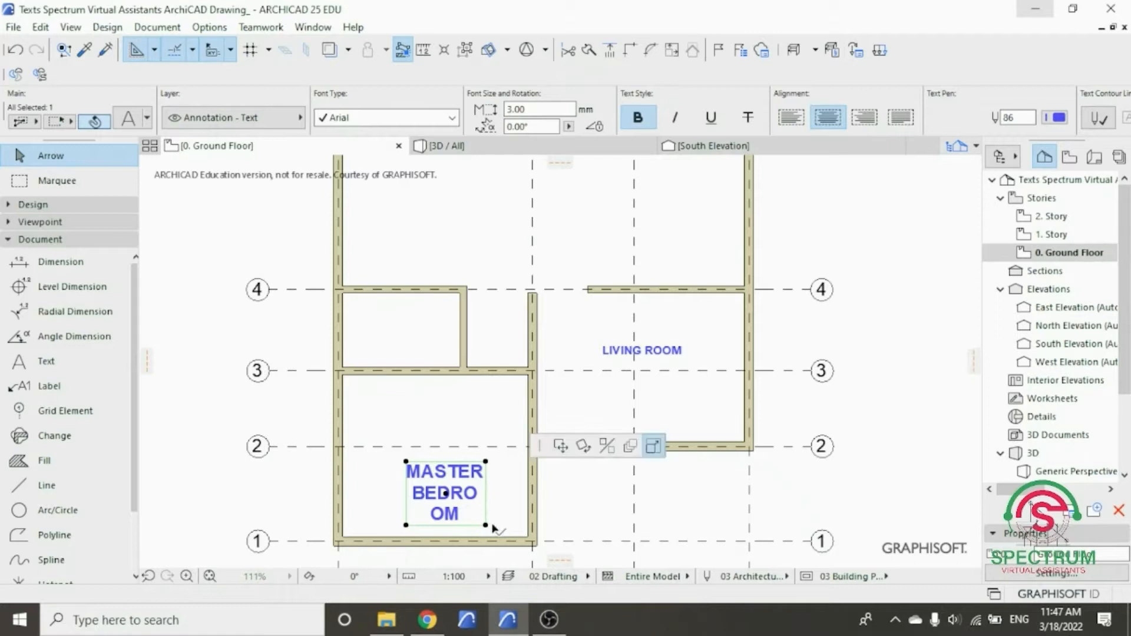
click(573, 489)
click(490, 484)
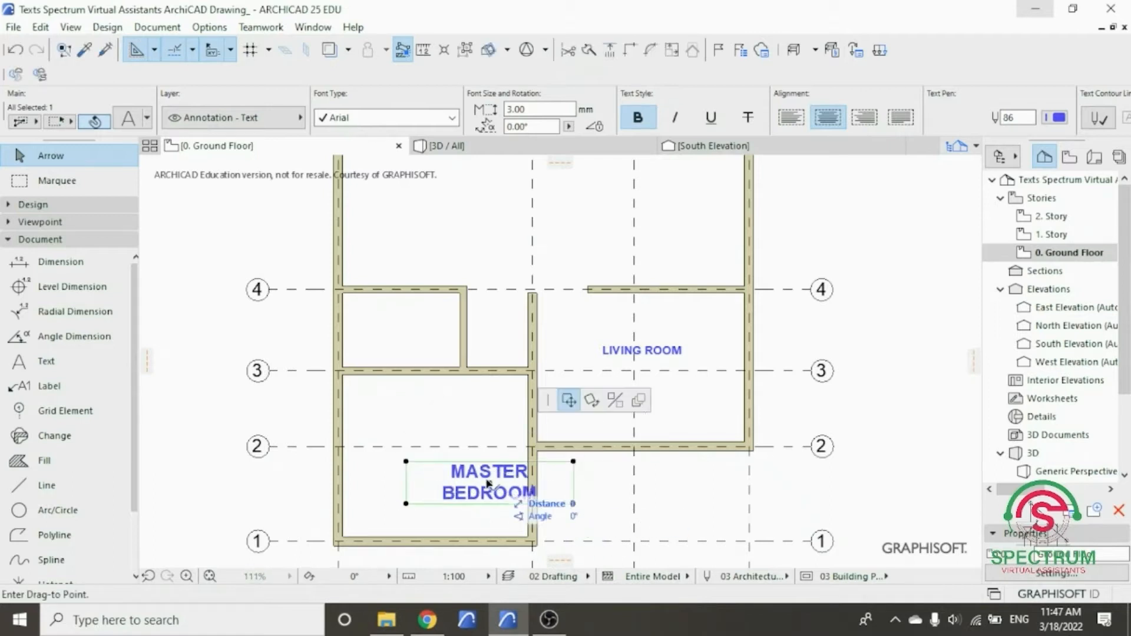
click(444, 483)
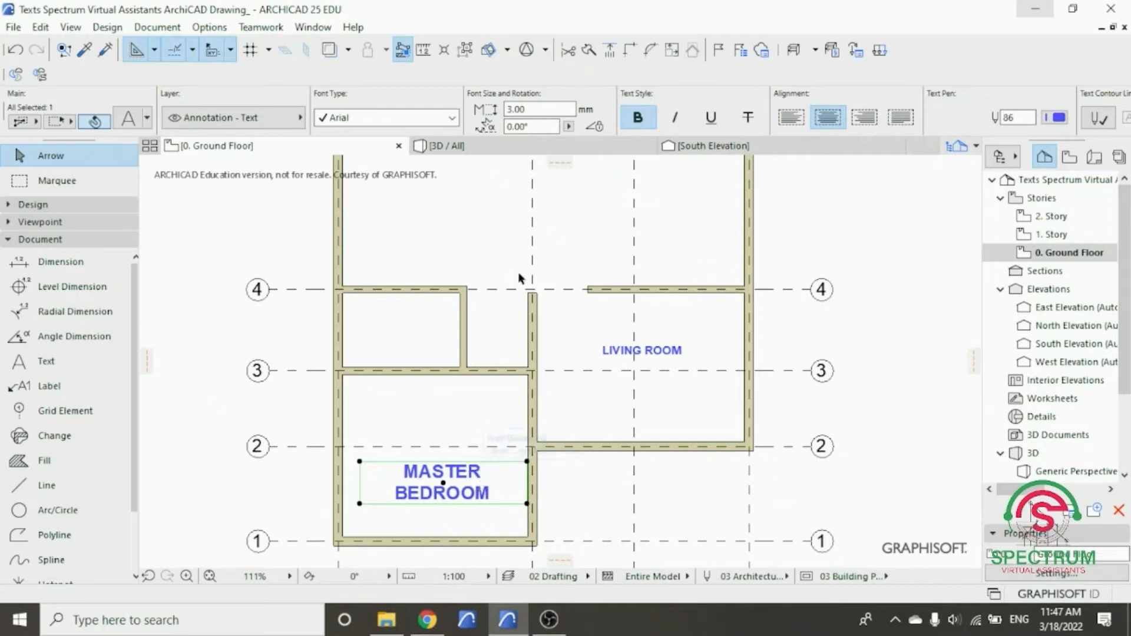
- Set the MASTER BEDROOM label's font size to 1.9 mm and deselect it
click(453, 120)
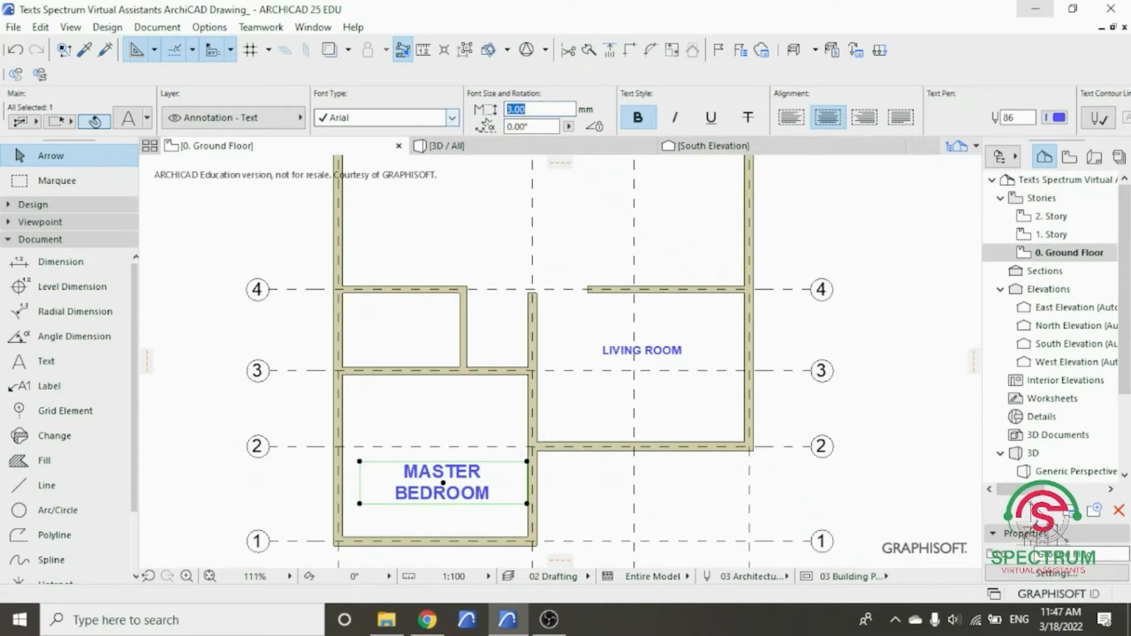
click(479, 412)
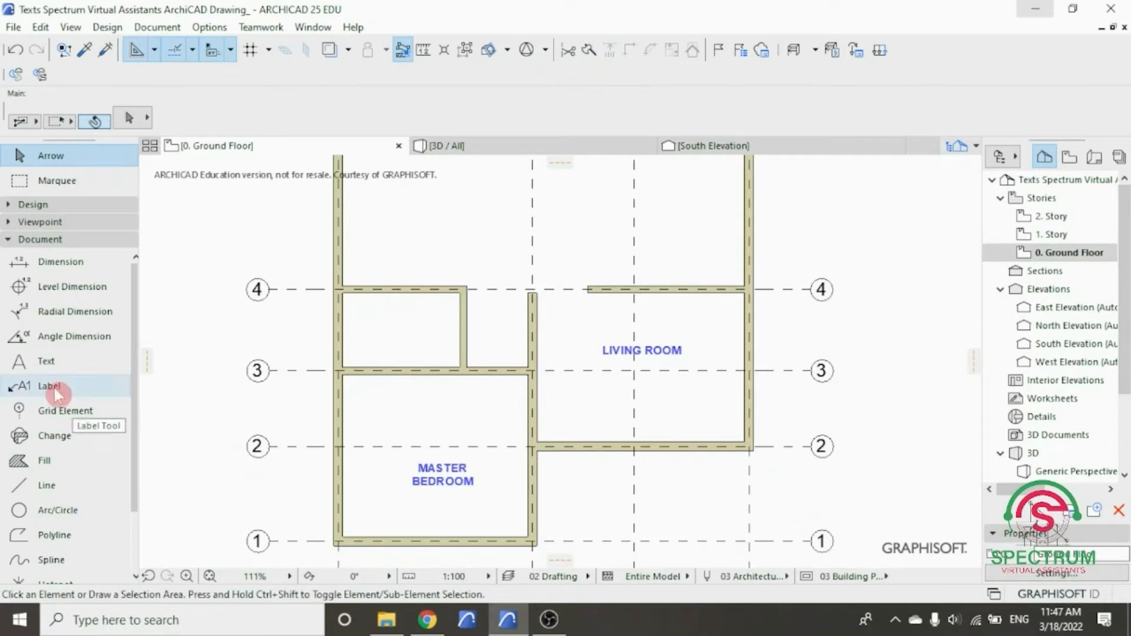
- Set the Text tool's default text height to 1.9 mm and accept the settings
click(55, 360)
double_click(56, 360)
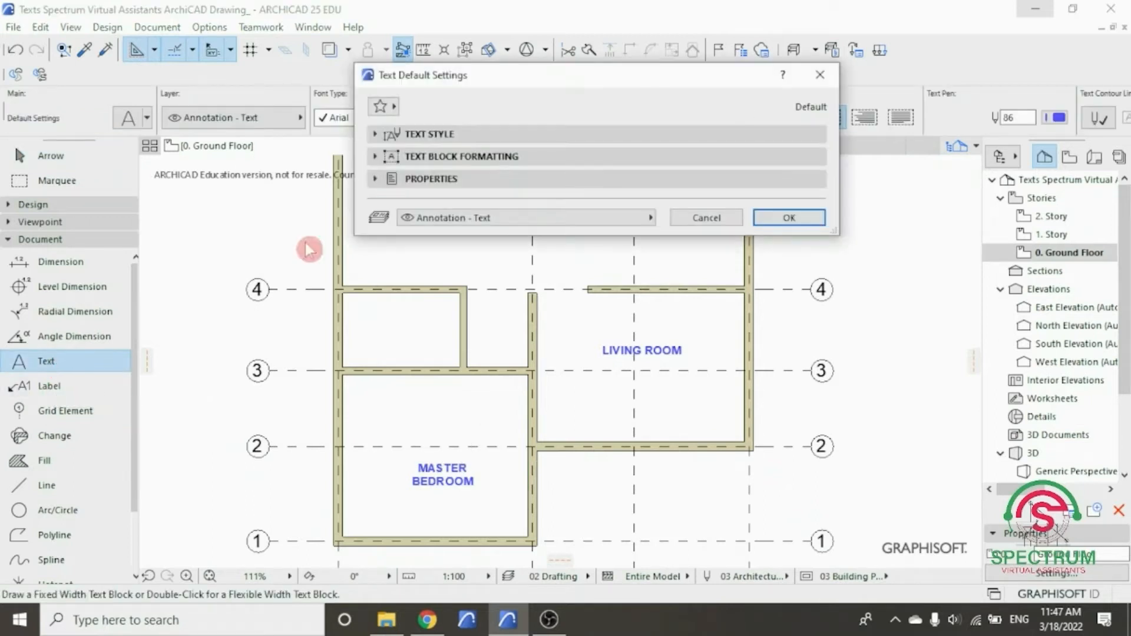
click(433, 135)
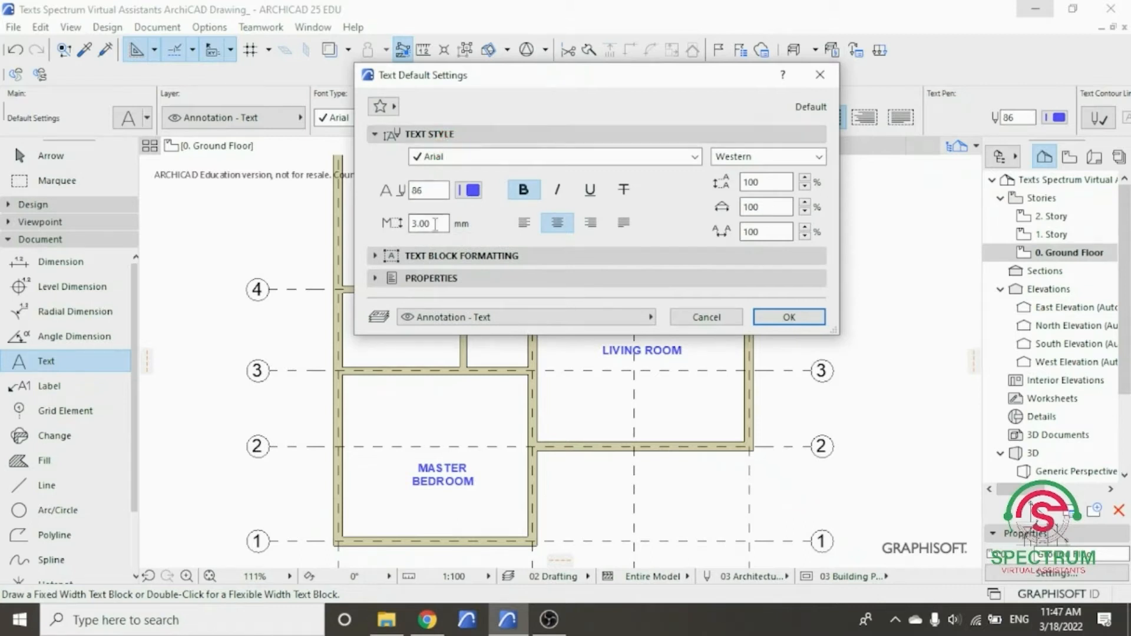
text(1.9)
click(789, 317)
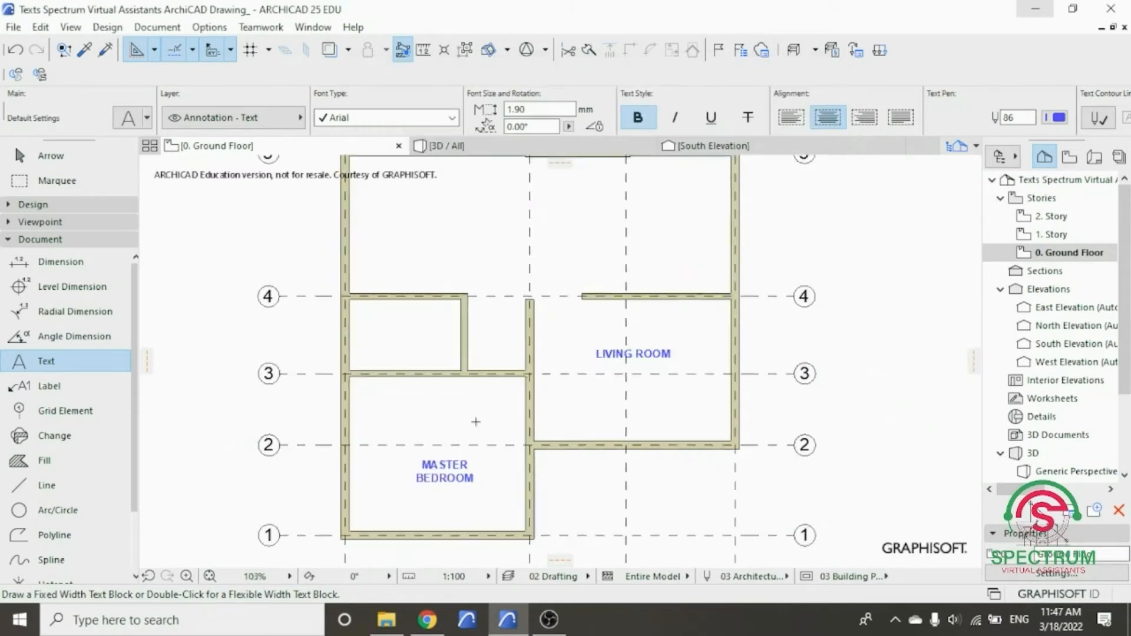
- Leave the Text tool and narrow the MASTER BEDROOM text block from both sides to fit closely around its text
scroll(480, 412, down, 4)
scroll(488, 353, up, 2)
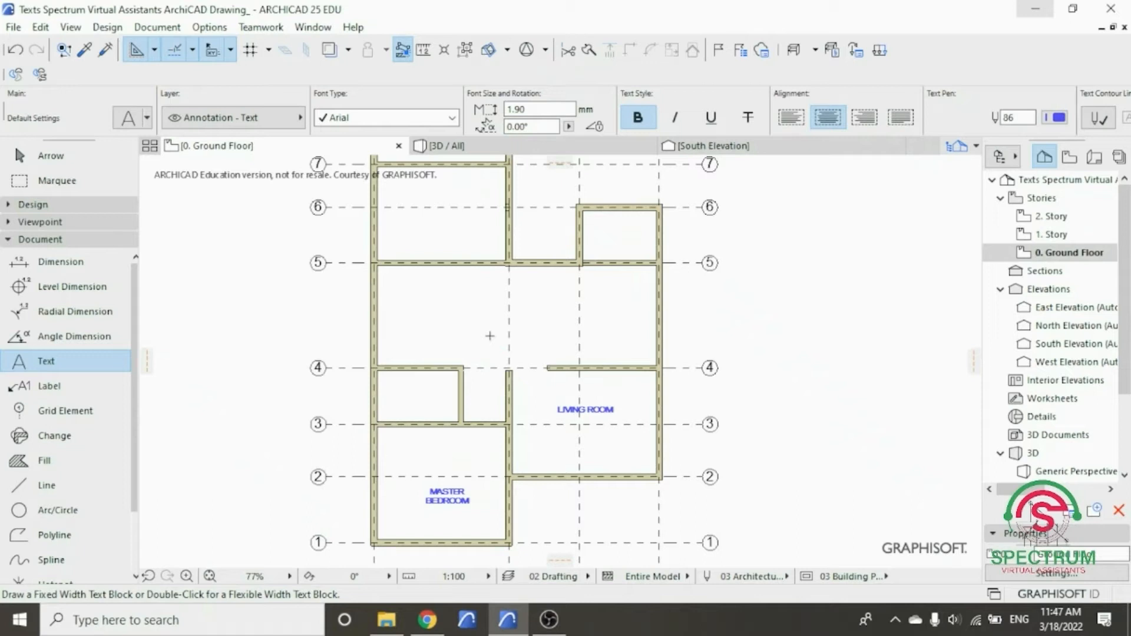
key(Escape)
click(454, 501)
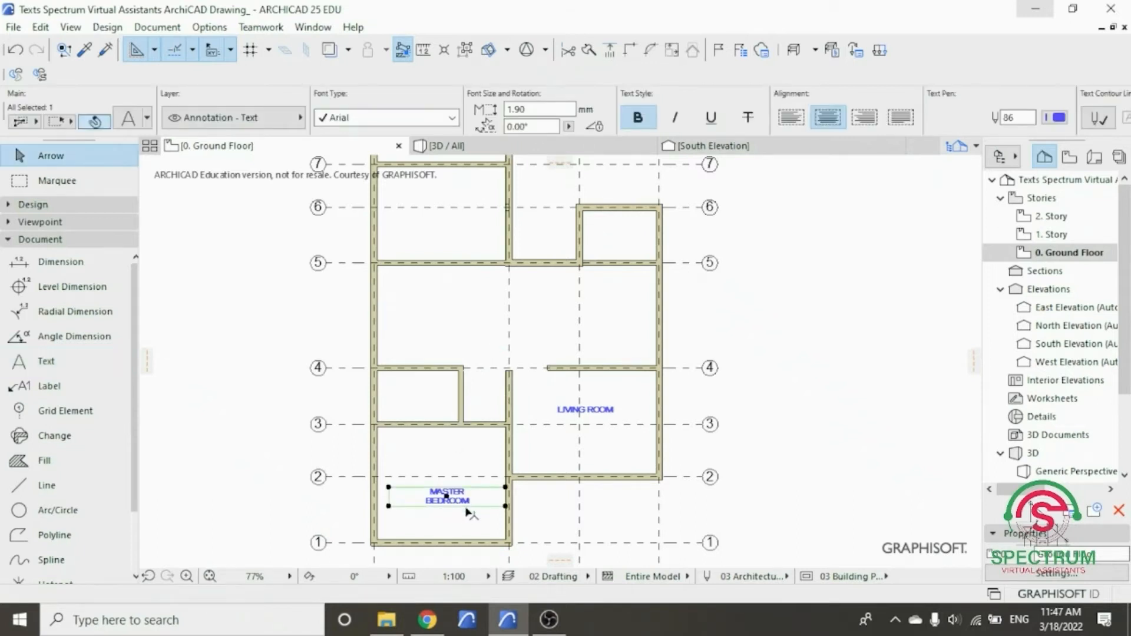
scroll(507, 480, up, 2)
click(505, 487)
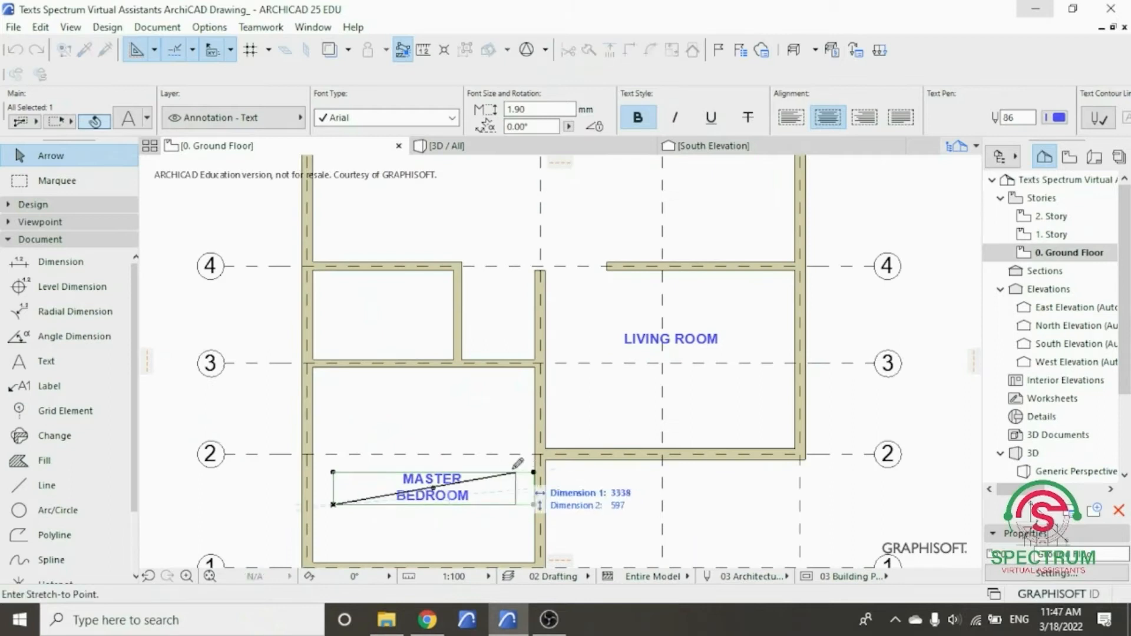
click(478, 472)
click(333, 472)
click(362, 472)
click(478, 472)
click(467, 471)
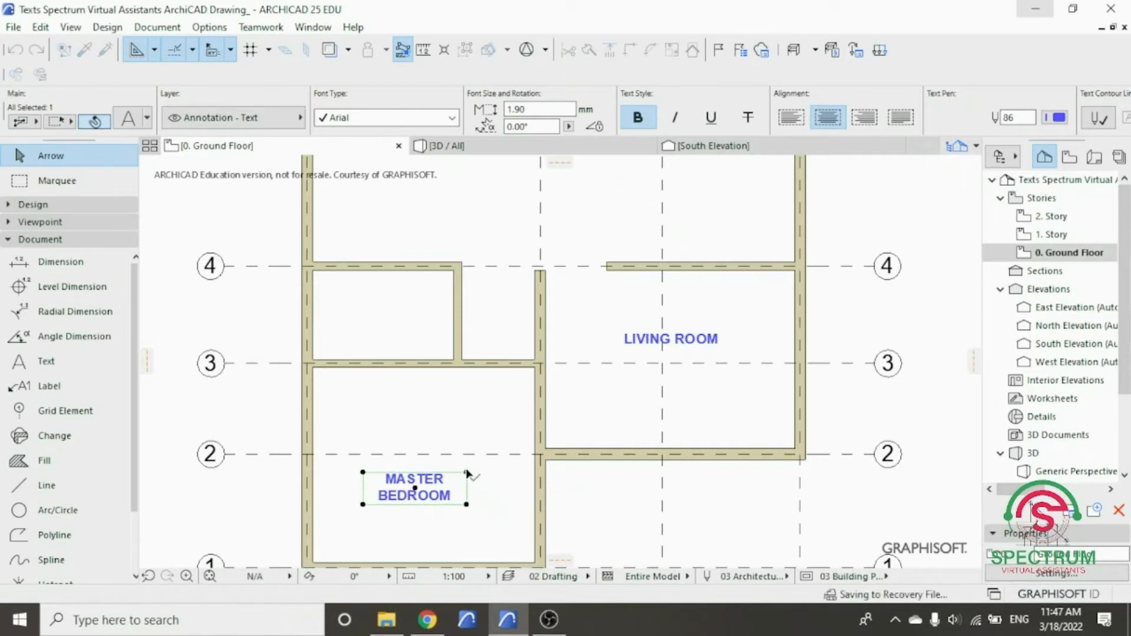
- Drag a copy of the MASTER BEDROOM label into the small room between gridlines 3 and 4
right_click(436, 490)
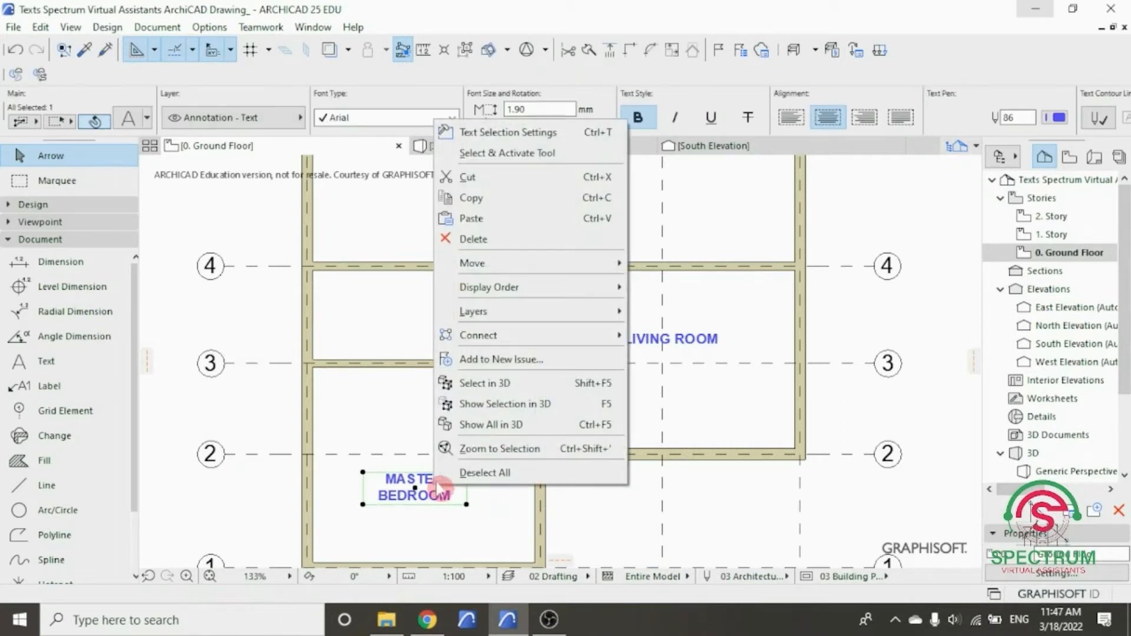
click(502, 263)
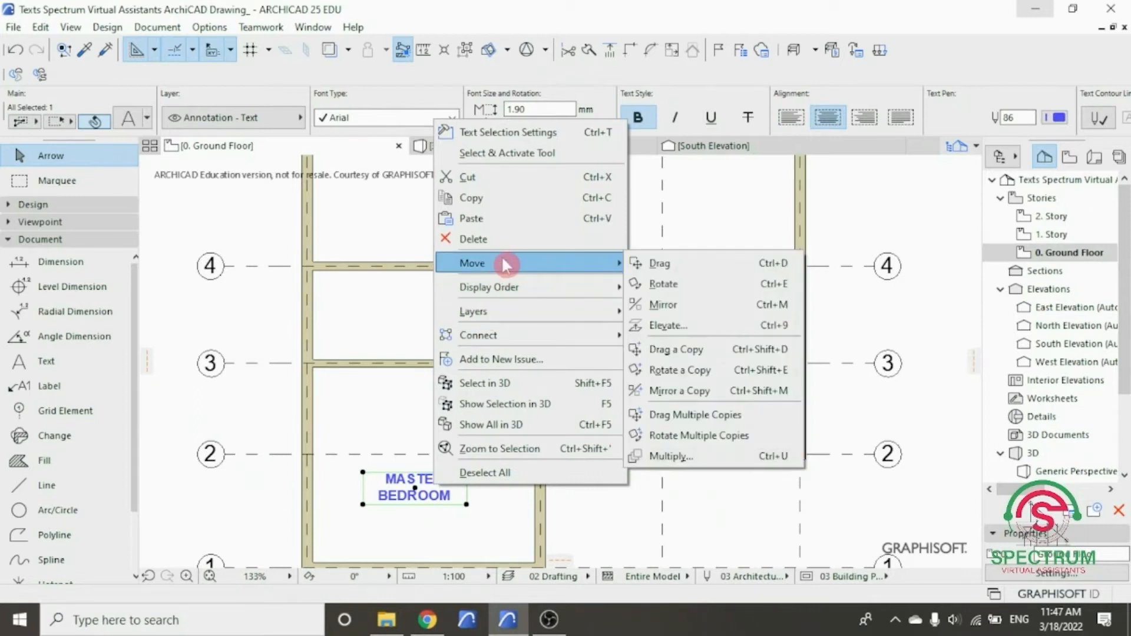
click(691, 351)
click(417, 489)
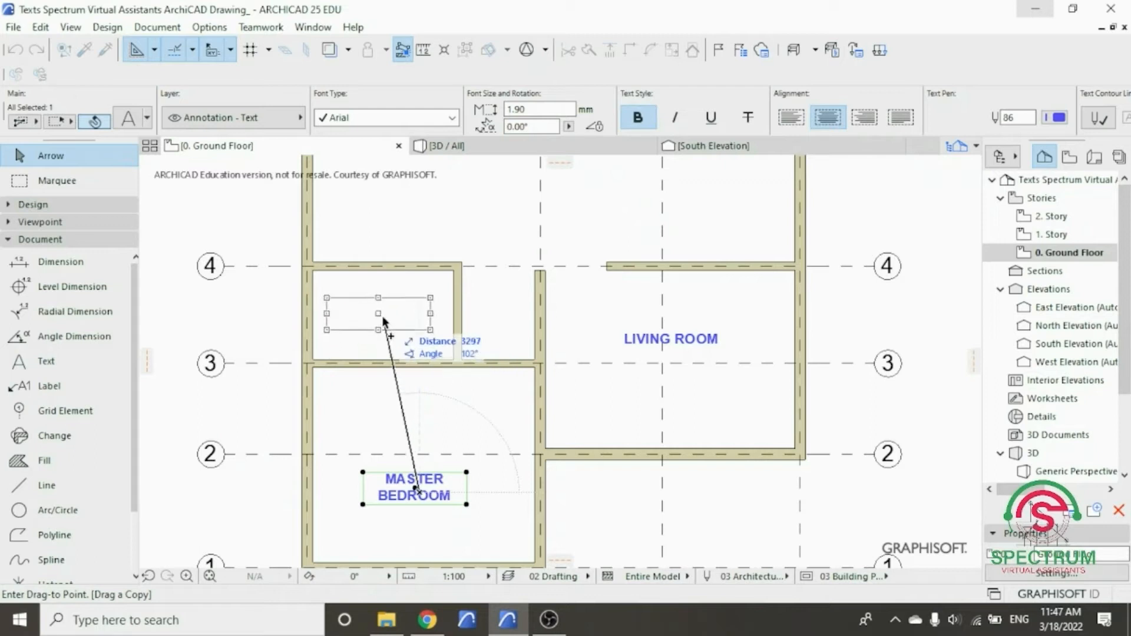
click(380, 313)
- Change the copied MASTER BEDROOM label in the small room between gridlines 3 and 4 to WC / SHOWER
scroll(393, 309, up, 5)
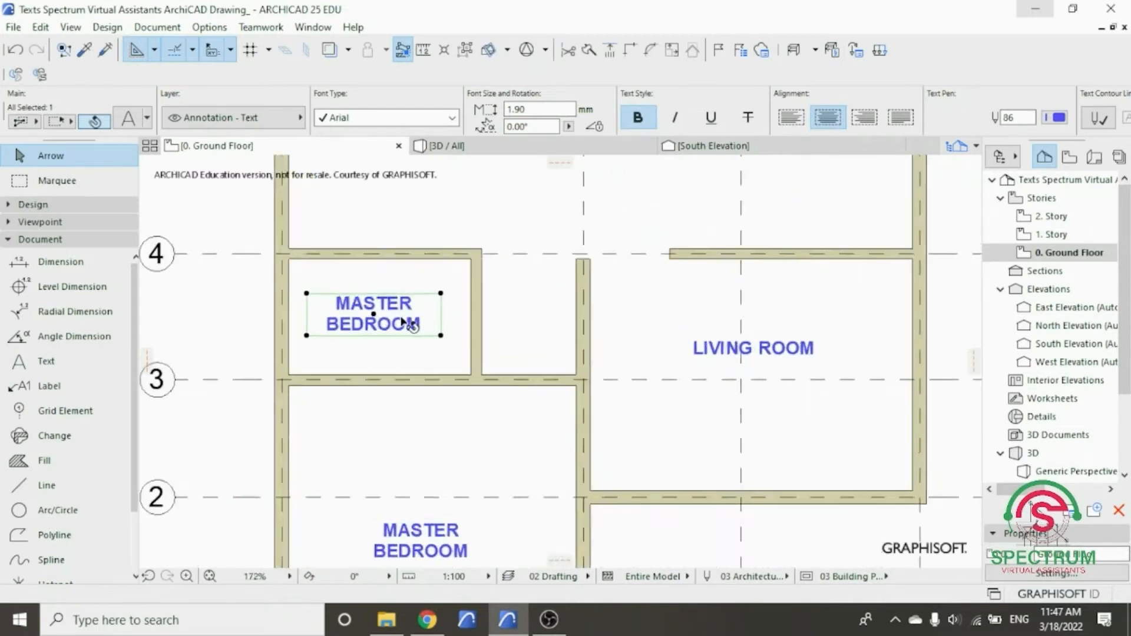
double_click(436, 322)
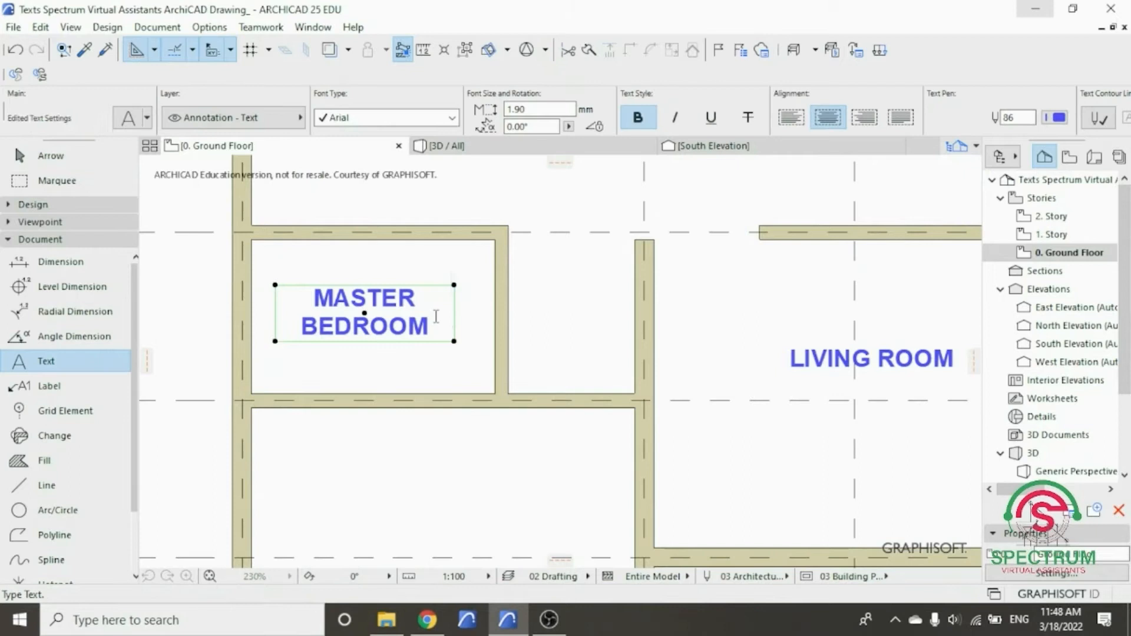
drag(429, 327, 304, 302)
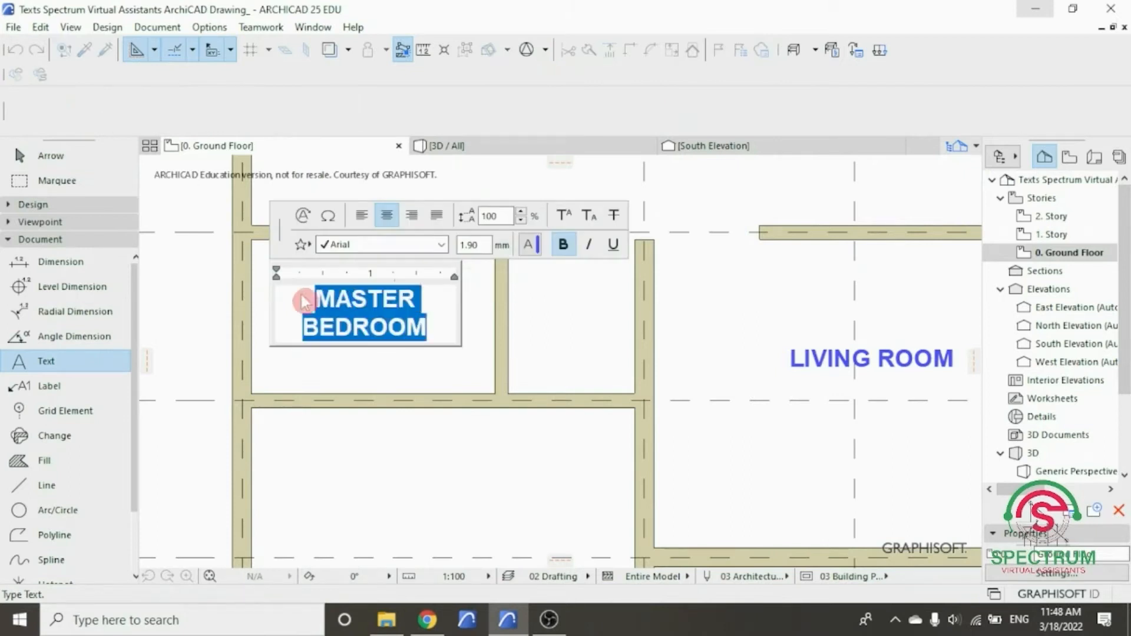
text(W)
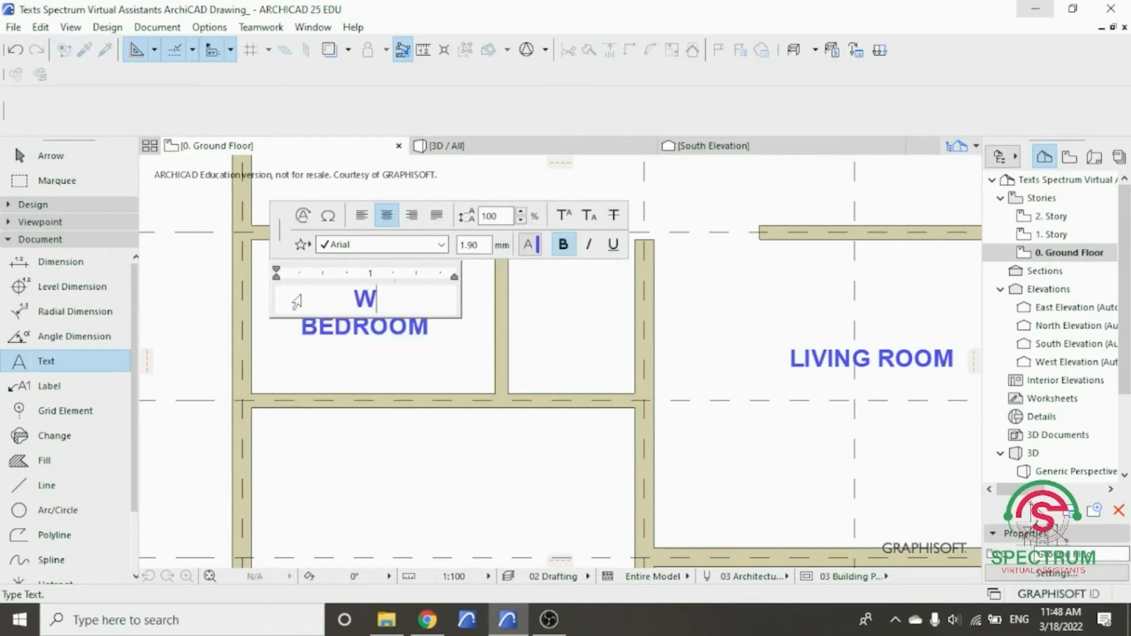
text(C / SHOWER)
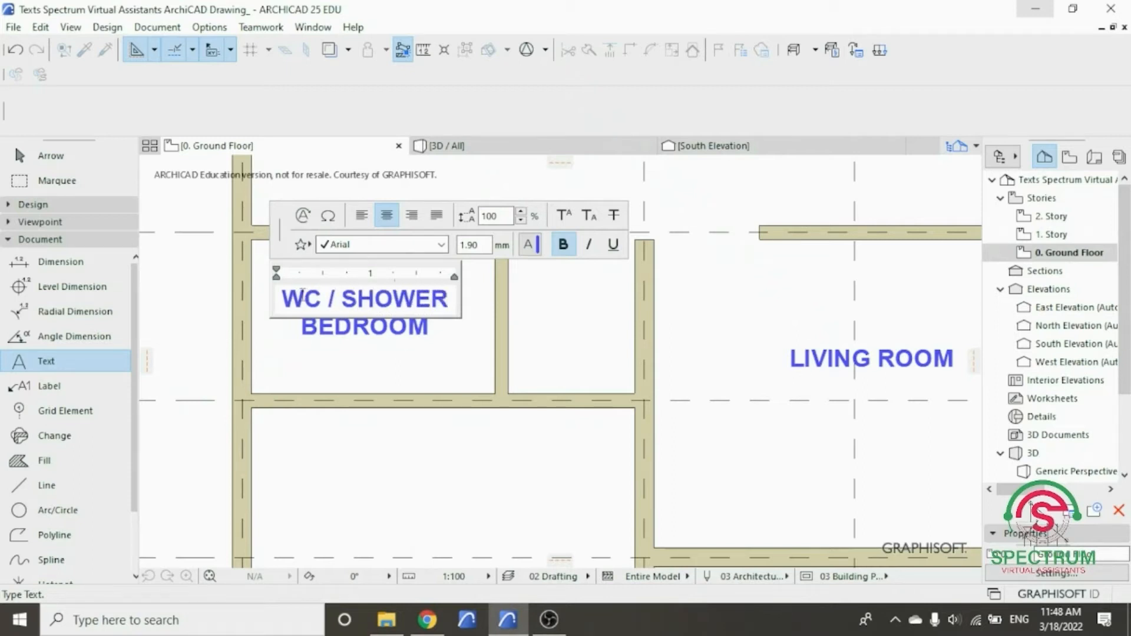
click(365, 465)
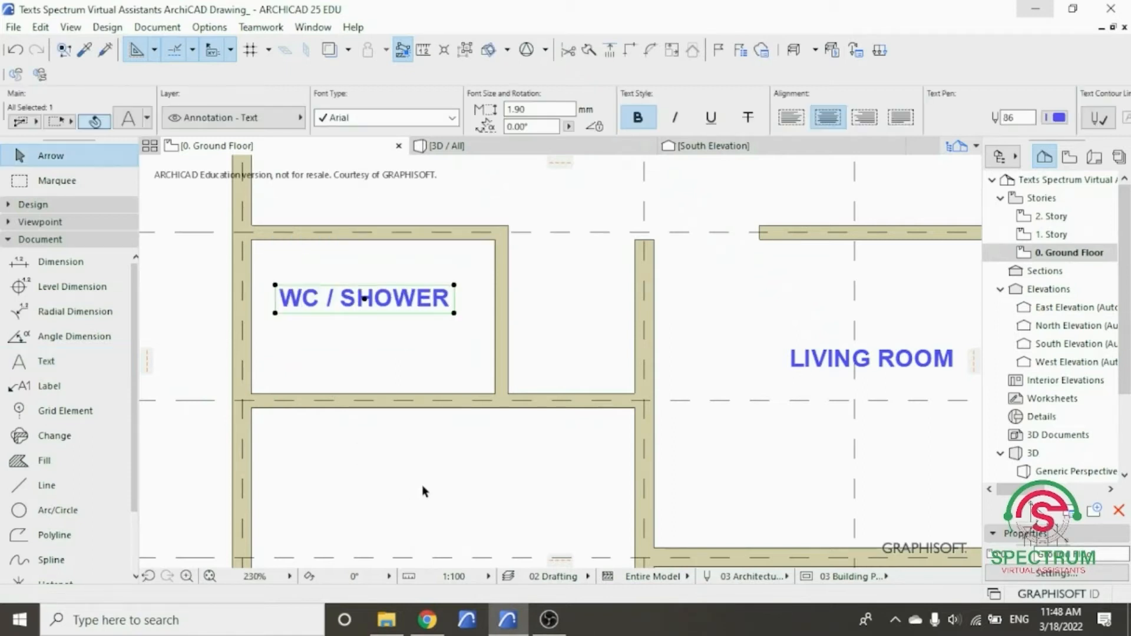
- Move the WC / SHOWER label slightly down to centre it within its small room
scroll(422, 485, down, 5)
scroll(423, 426, up, 5)
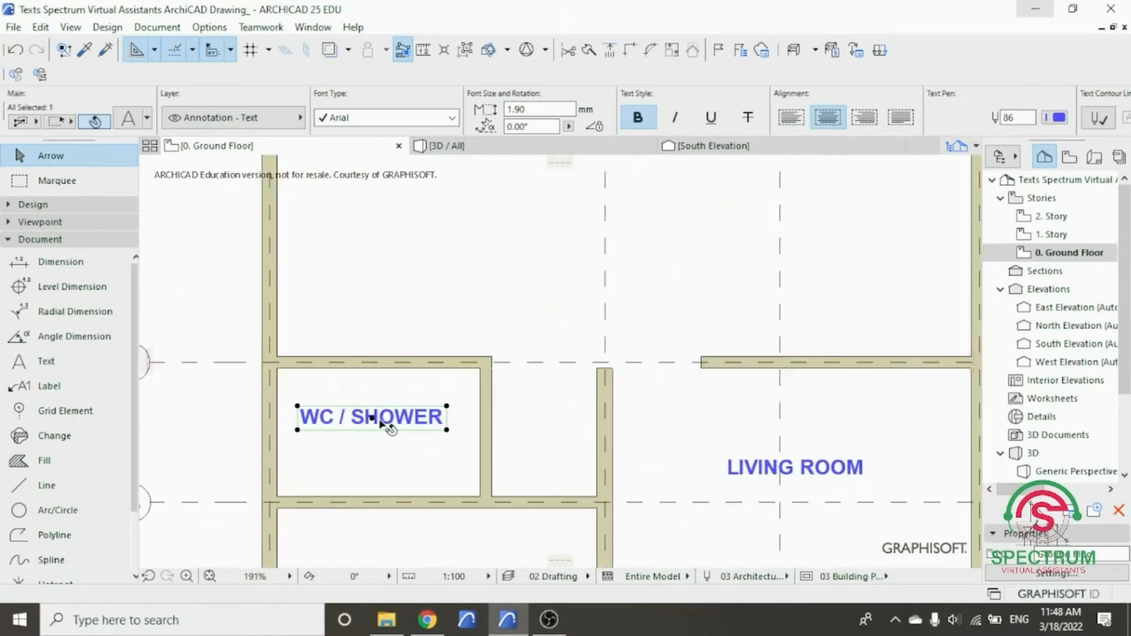
click(383, 418)
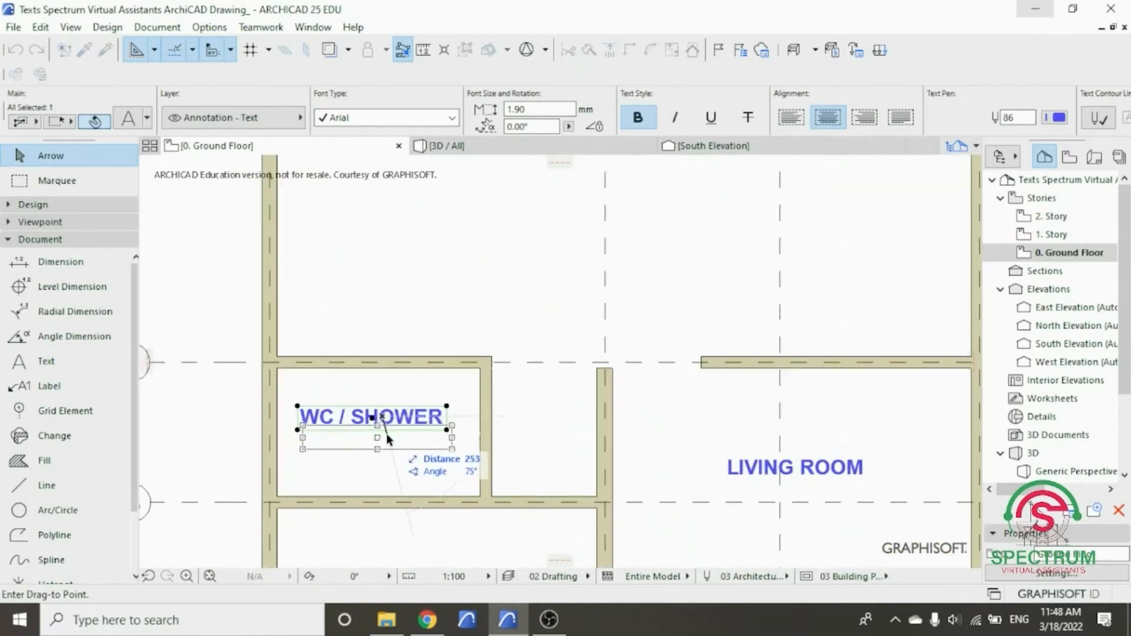
click(388, 437)
- Drag multiple copies of the WC / SHOWER label, placing one between gridlines 6 and 7 and one just above gridline 7
scroll(404, 448, down, 6)
scroll(394, 437, up, 2)
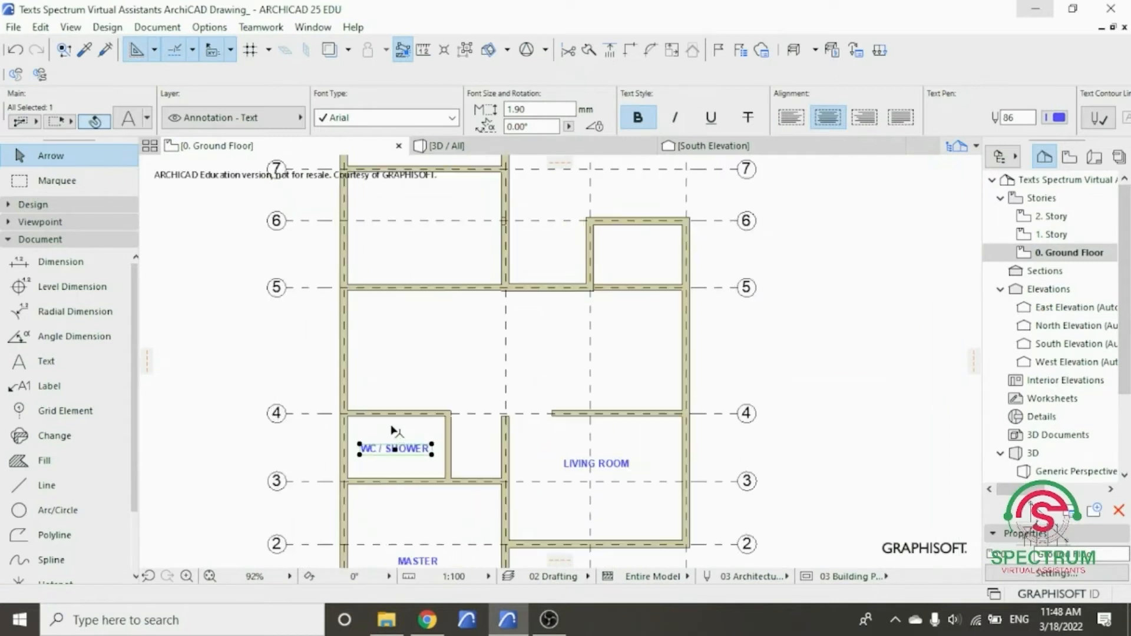
right_click(293, 345)
mouse_move(344, 381)
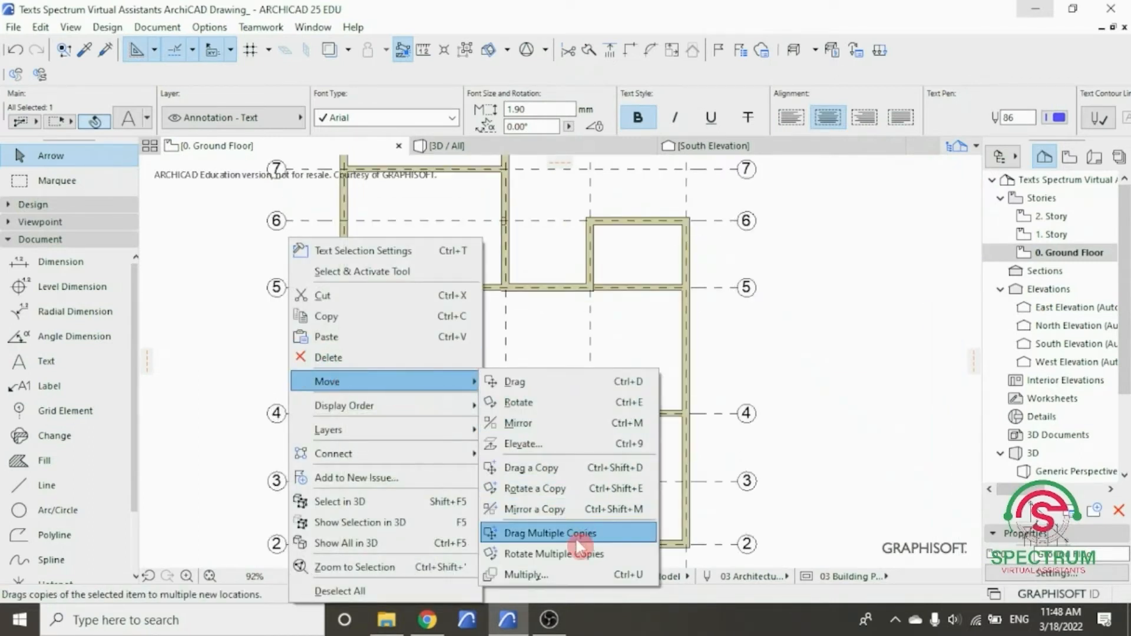
click(553, 532)
scroll(419, 521, down, 1)
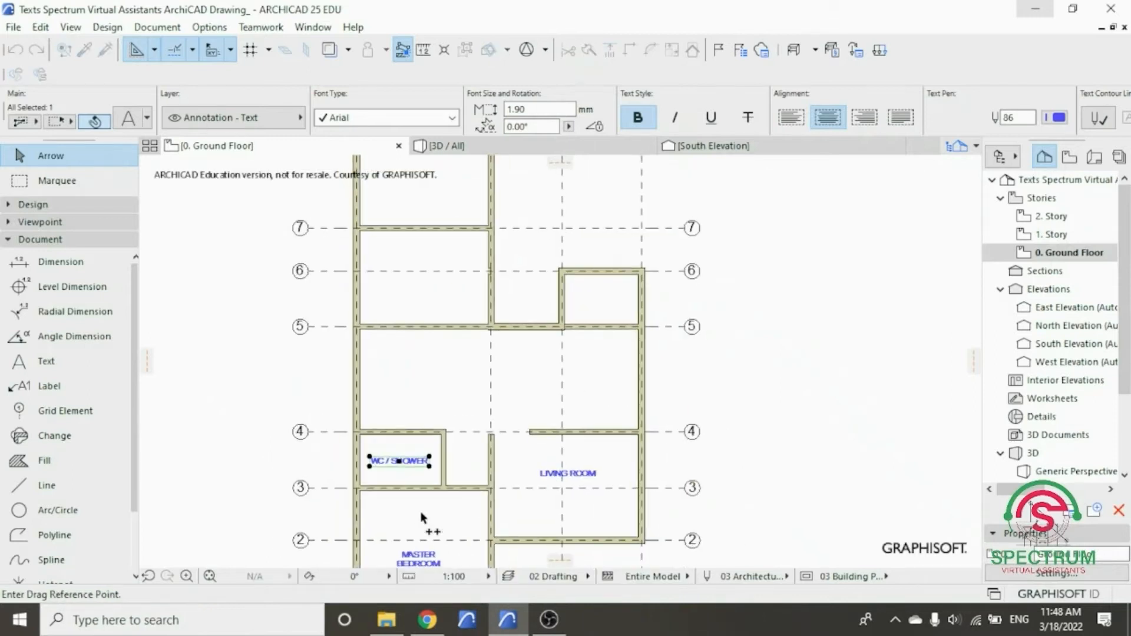
click(399, 463)
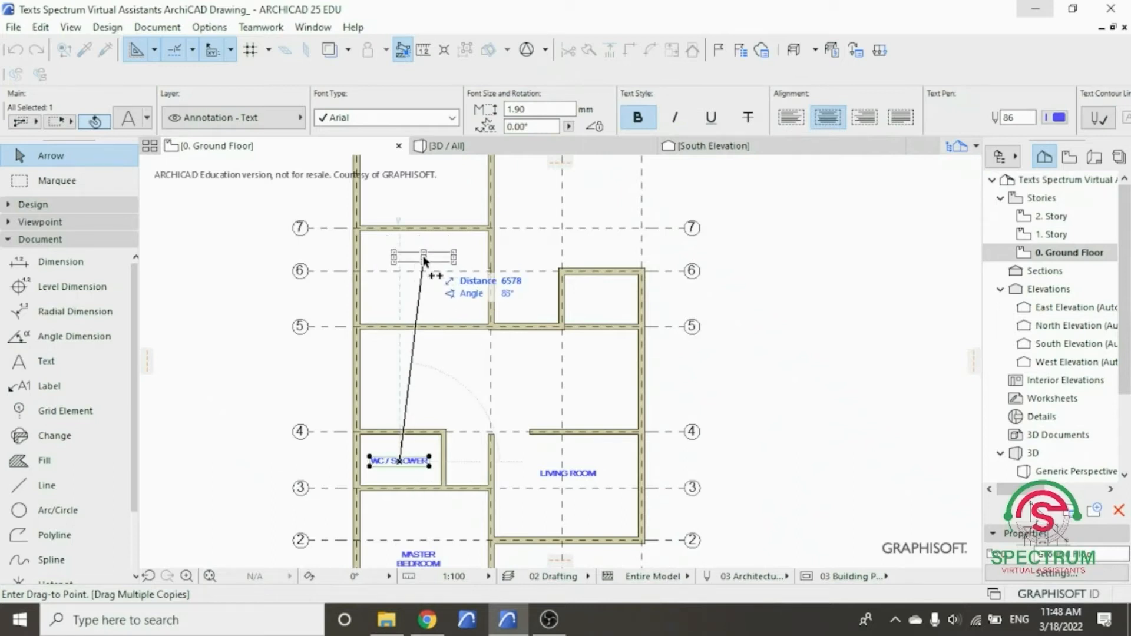
scroll(416, 264, down, 2)
scroll(432, 230, up, 3)
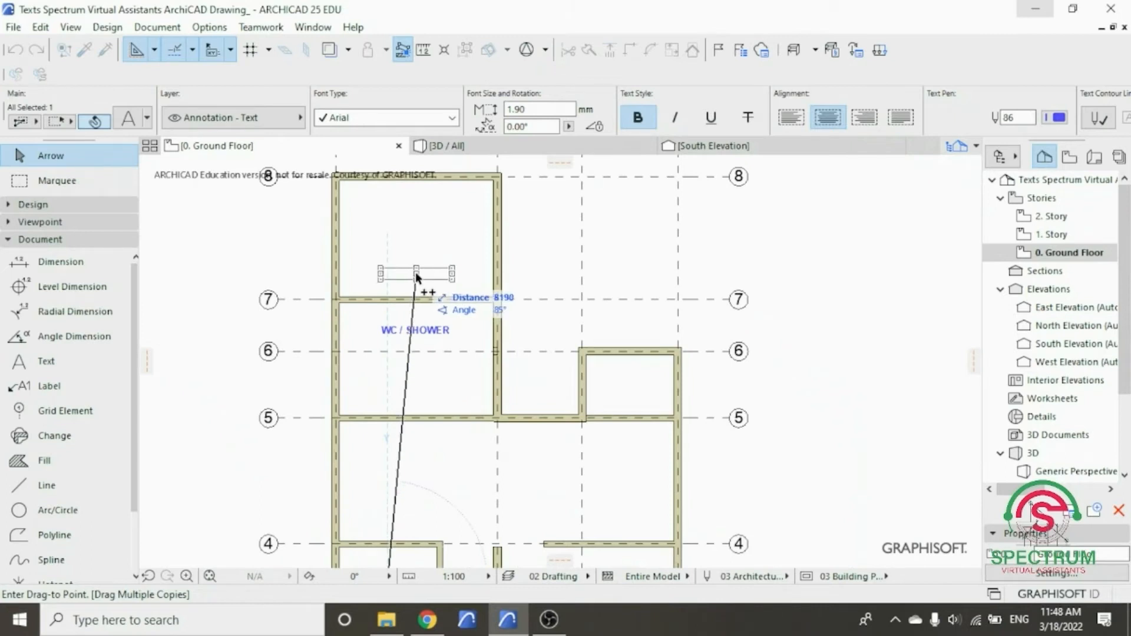
click(416, 277)
- Place WC / SHOWER copies in the small room between gridlines 5 and 6, on both sides between 4 and 5, and below the living room
scroll(374, 295, down, 2)
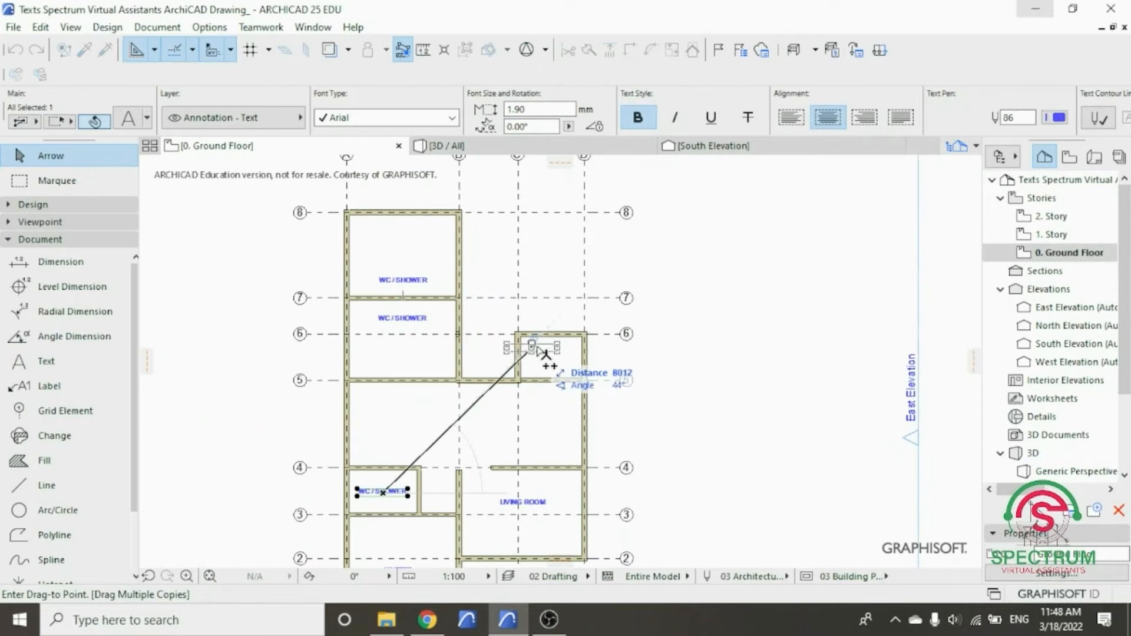
click(559, 358)
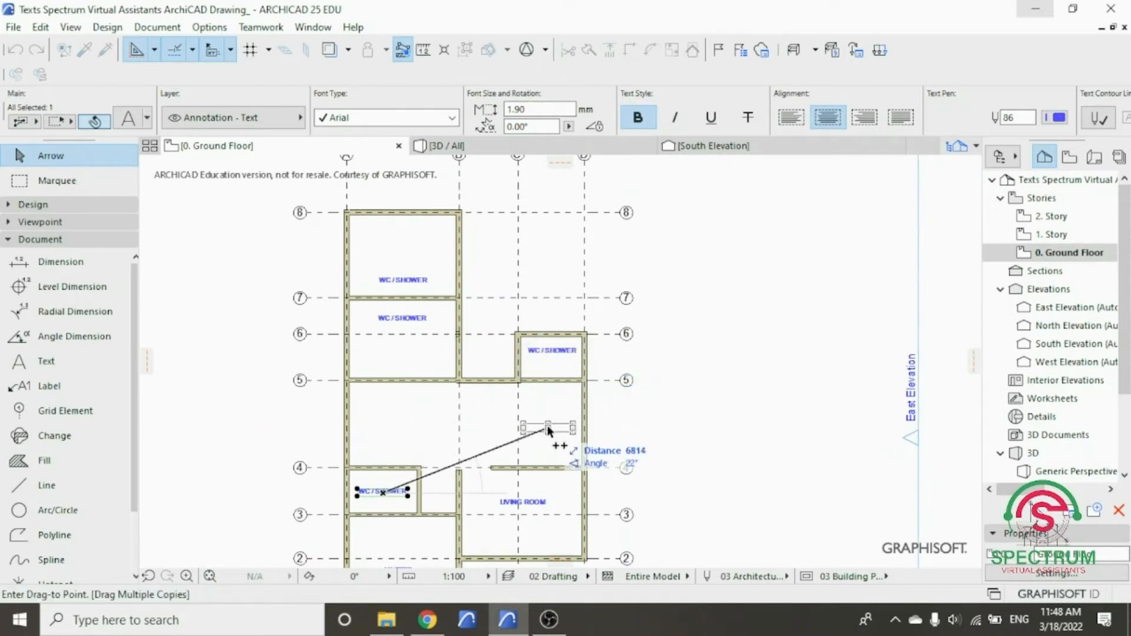
click(520, 423)
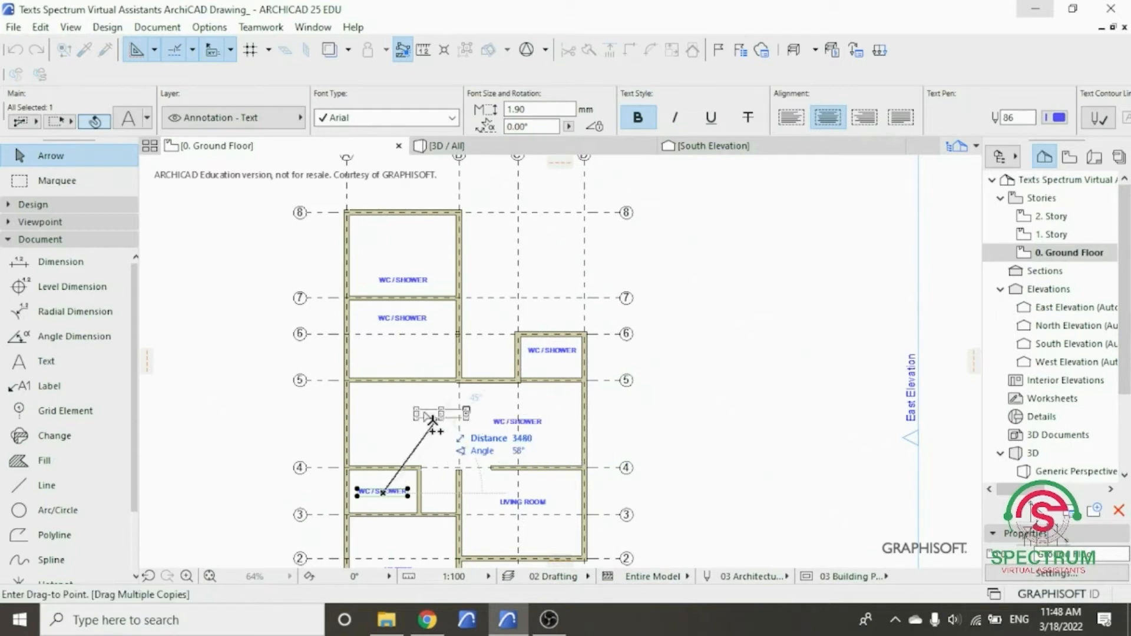
click(384, 426)
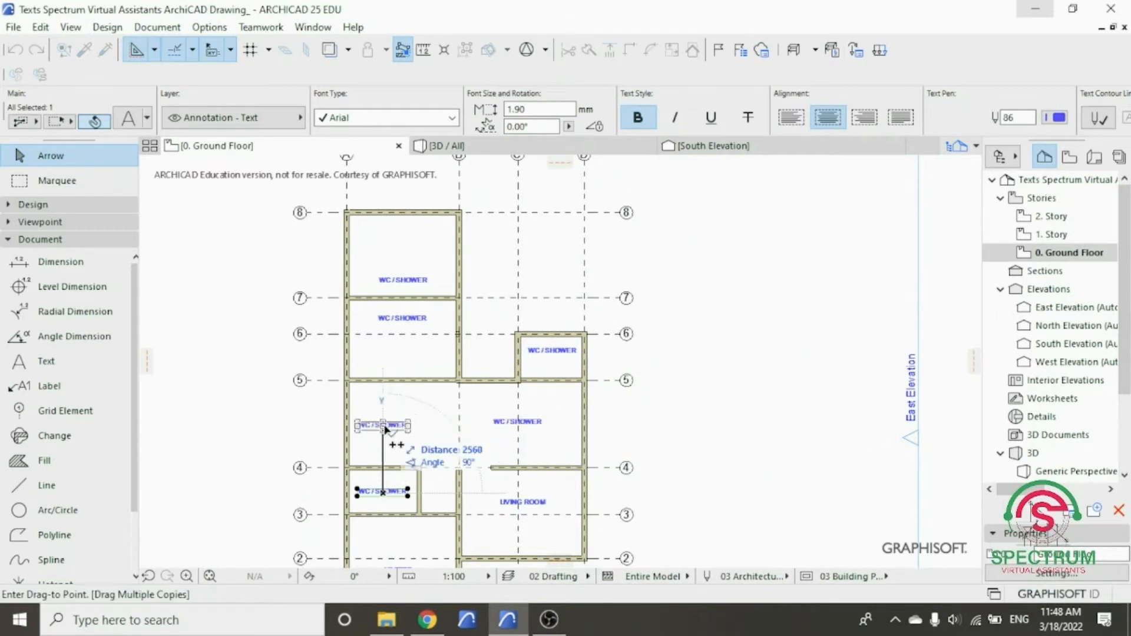
scroll(400, 460, down, 3)
scroll(449, 522, up, 4)
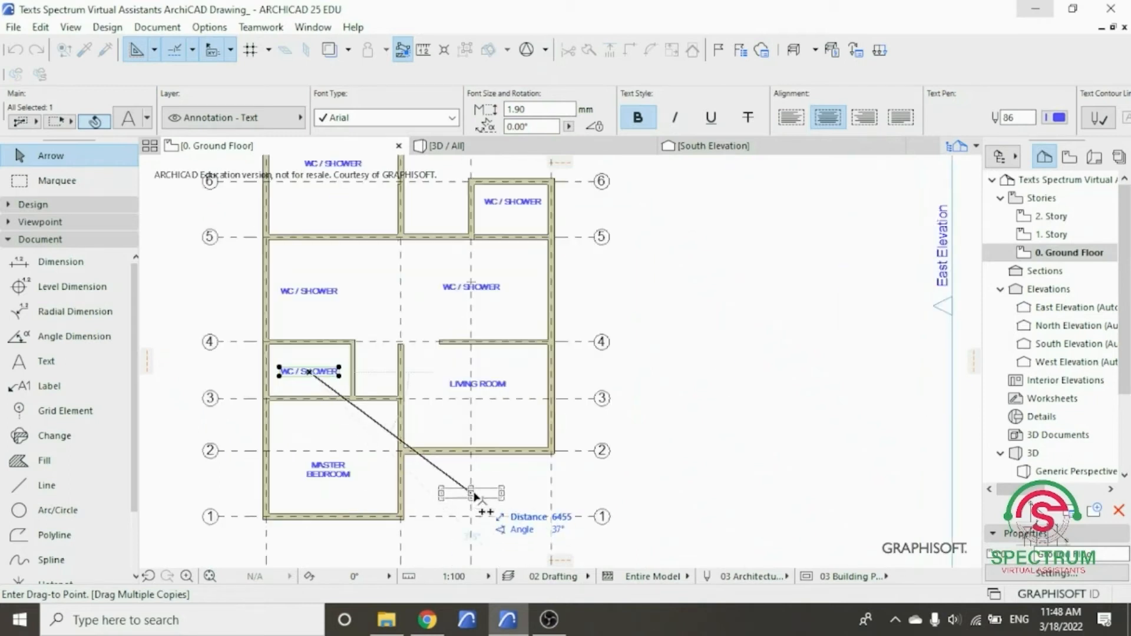
click(476, 495)
key(Escape)
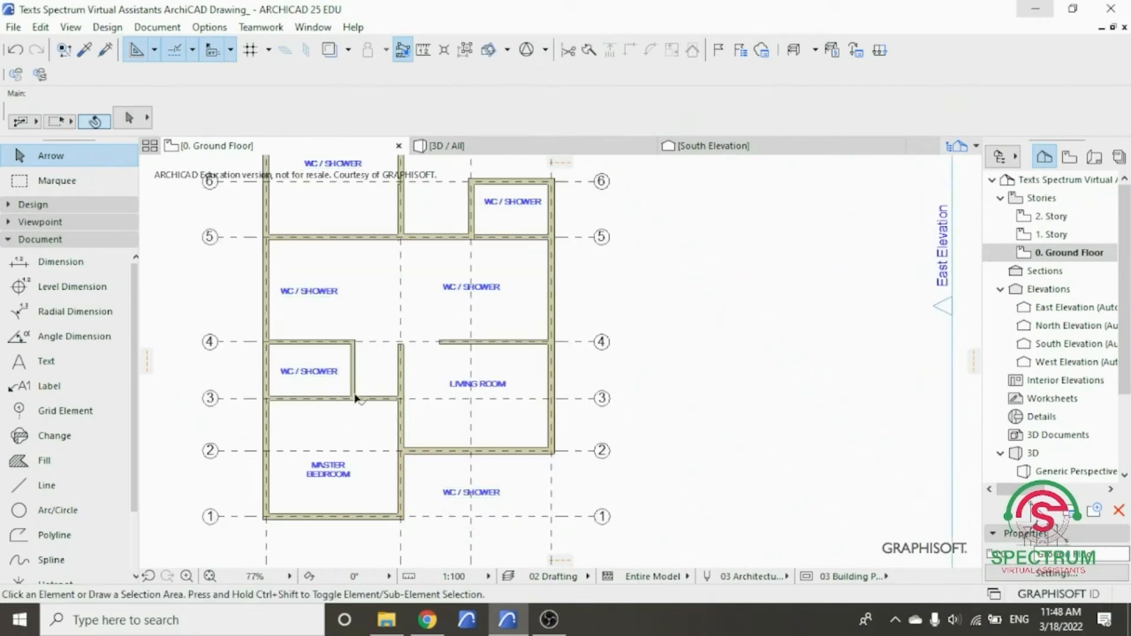
- Change the WC / SHOWER label on the west side between gridlines 4 and 5 to DINING ROOM
scroll(336, 278, up, 5)
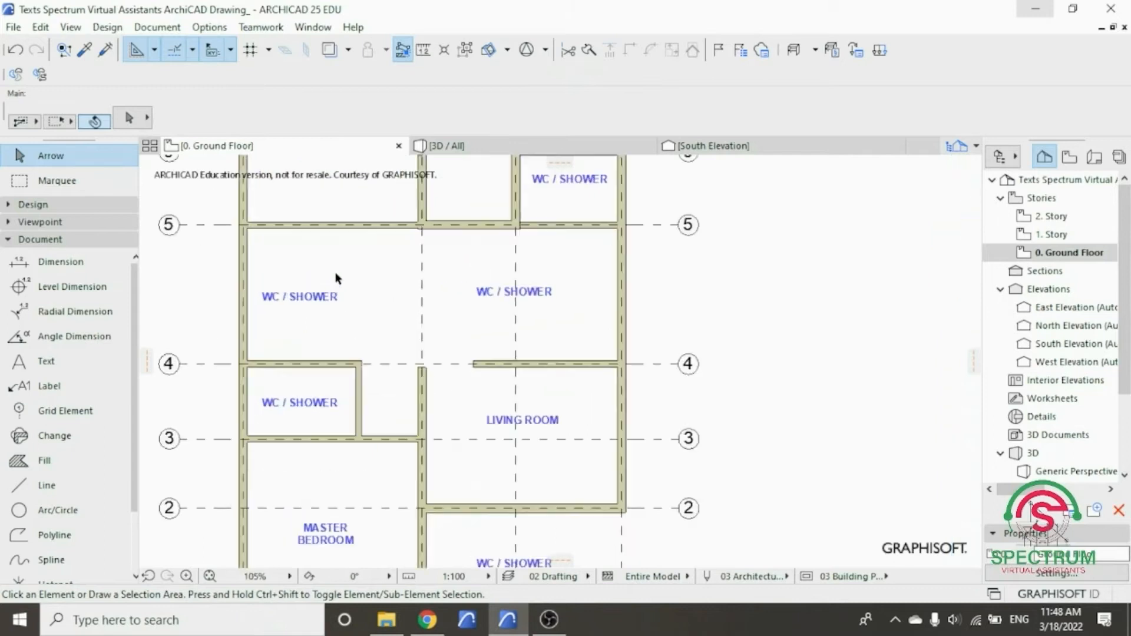
click(337, 320)
double_click(337, 320)
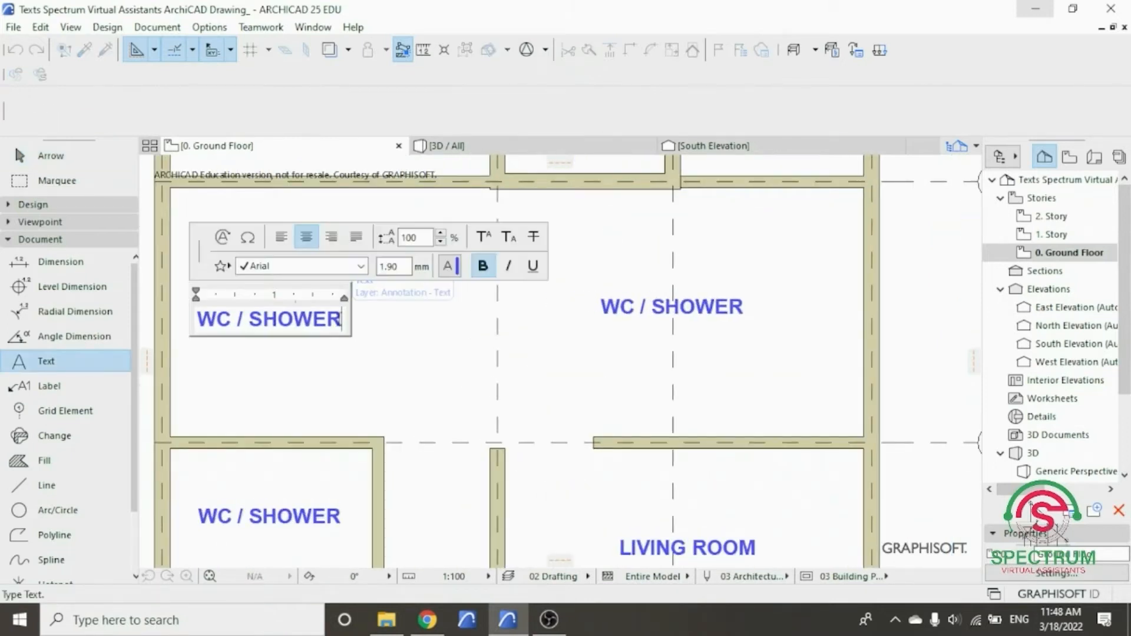
text(DI)
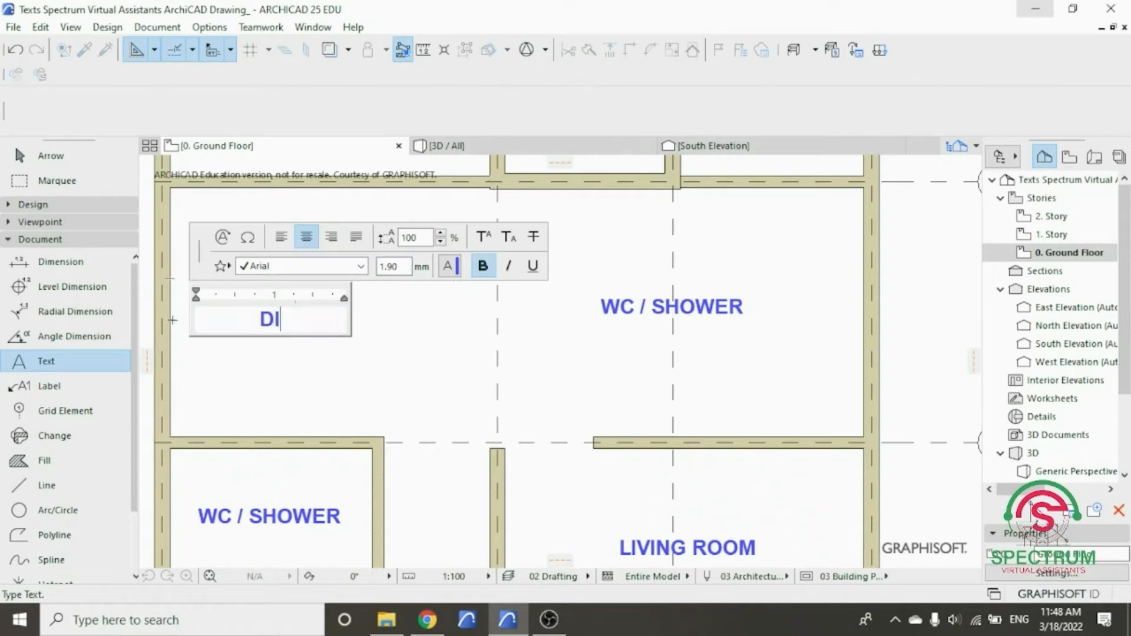
text(NING ROOM)
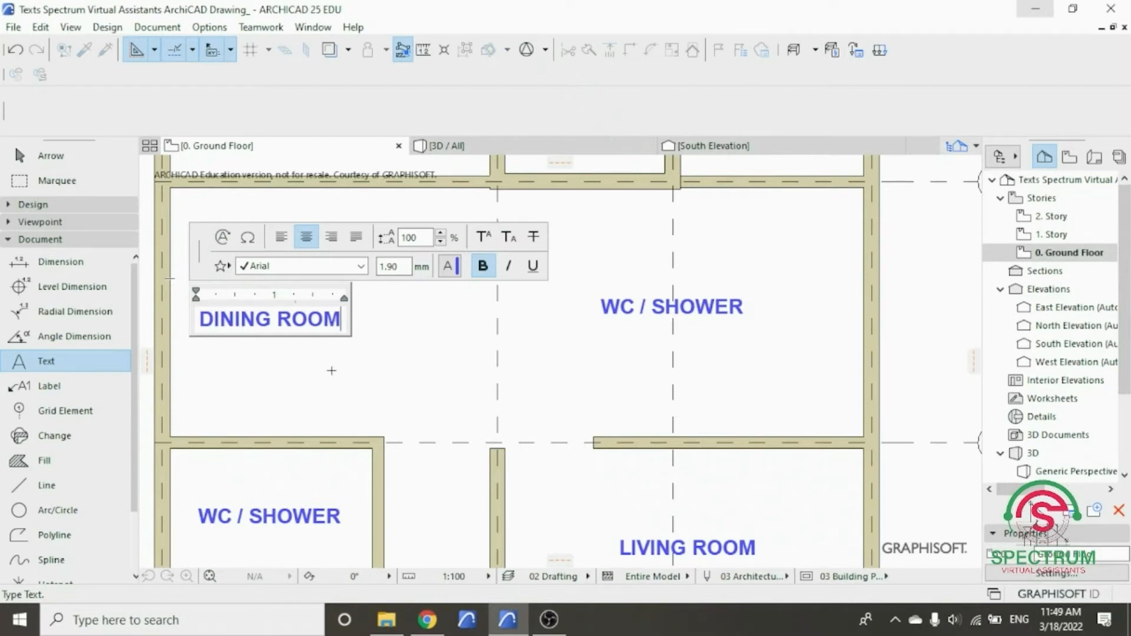
click(332, 371)
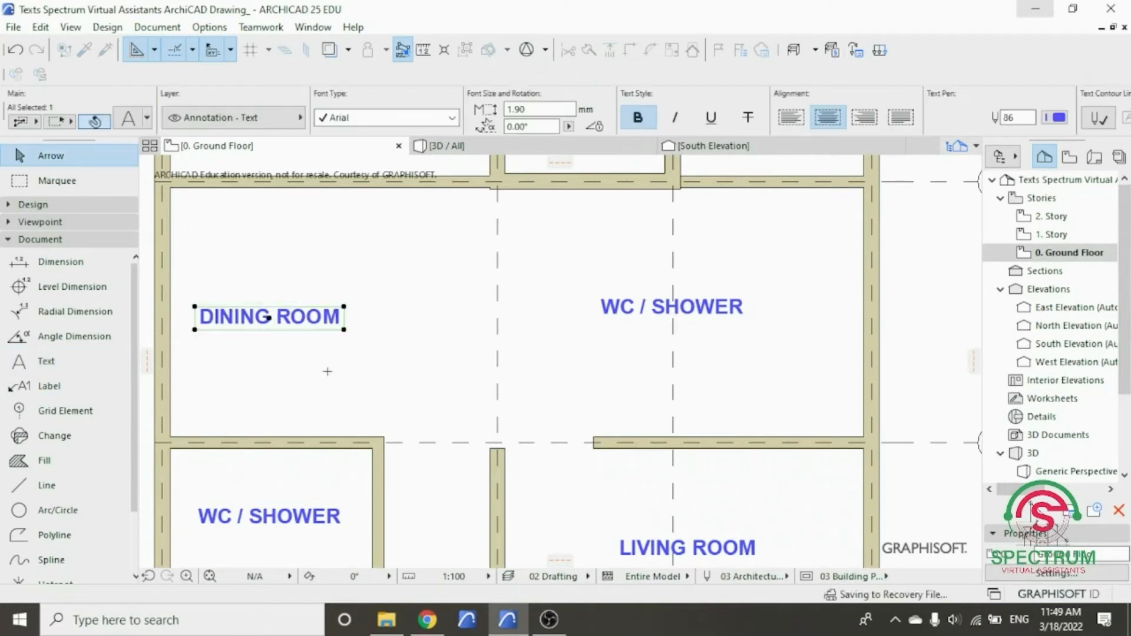
- Change the WC / SHOWER label on the east side between gridlines 4 and 5 to KITCHEN
double_click(741, 309)
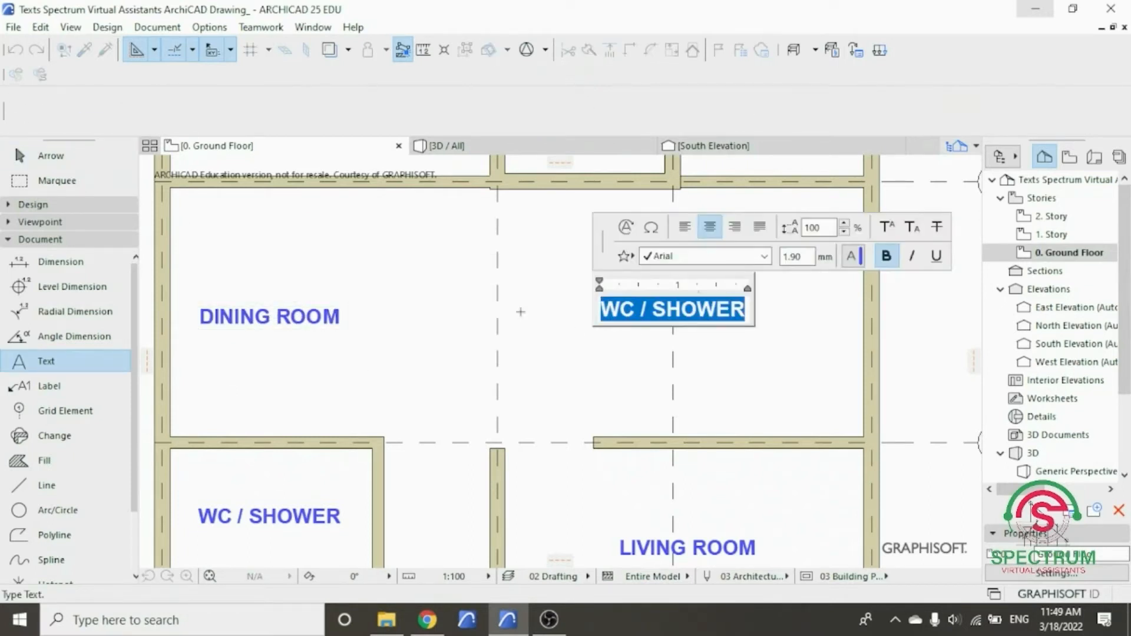
text(KITCHEN)
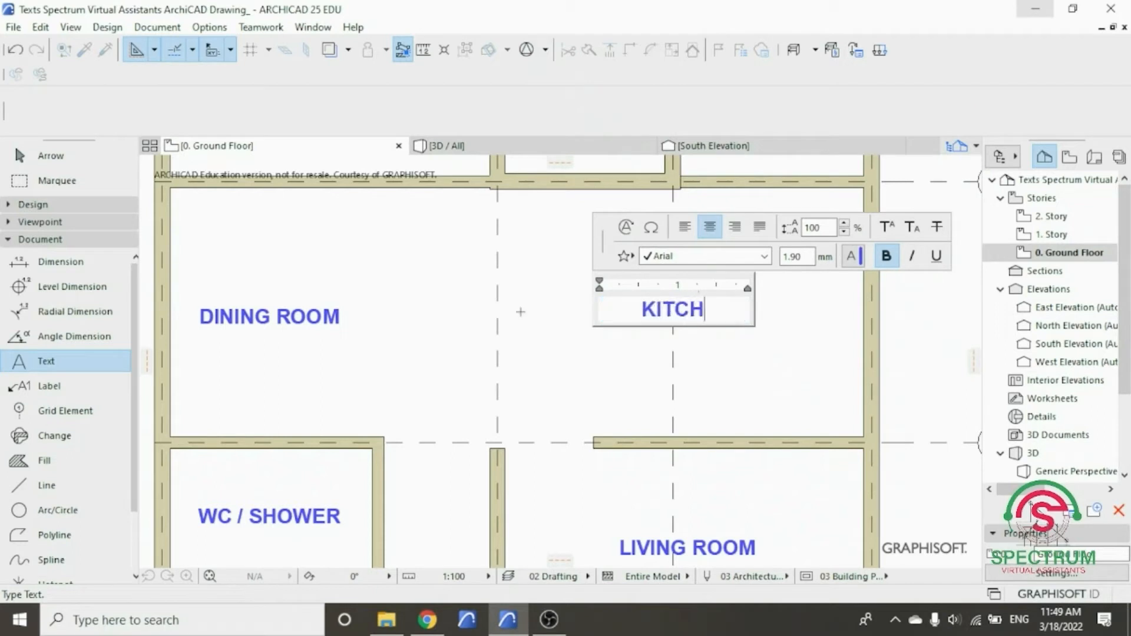
click(536, 362)
- Change the WC / SHOWER label between gridlines 6 and 7 to BEDROOM 1
scroll(536, 302, down, 5)
scroll(493, 320, down, 2)
scroll(491, 209, up, 5)
drag(526, 373, 413, 380)
double_click(518, 369)
text(BEDR)
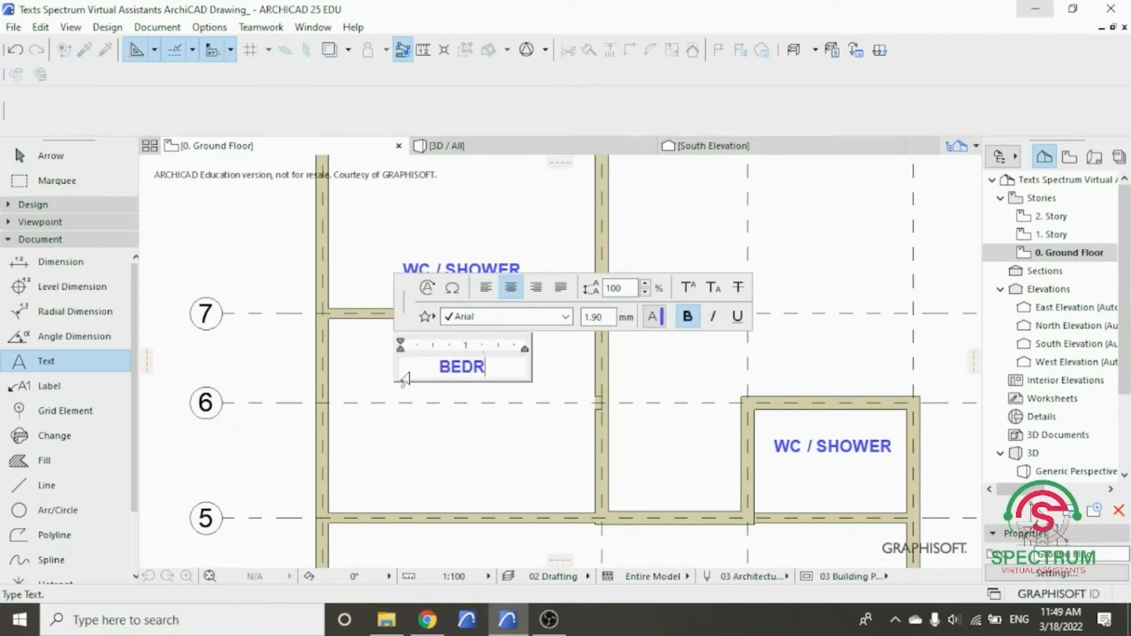
text(OOM)
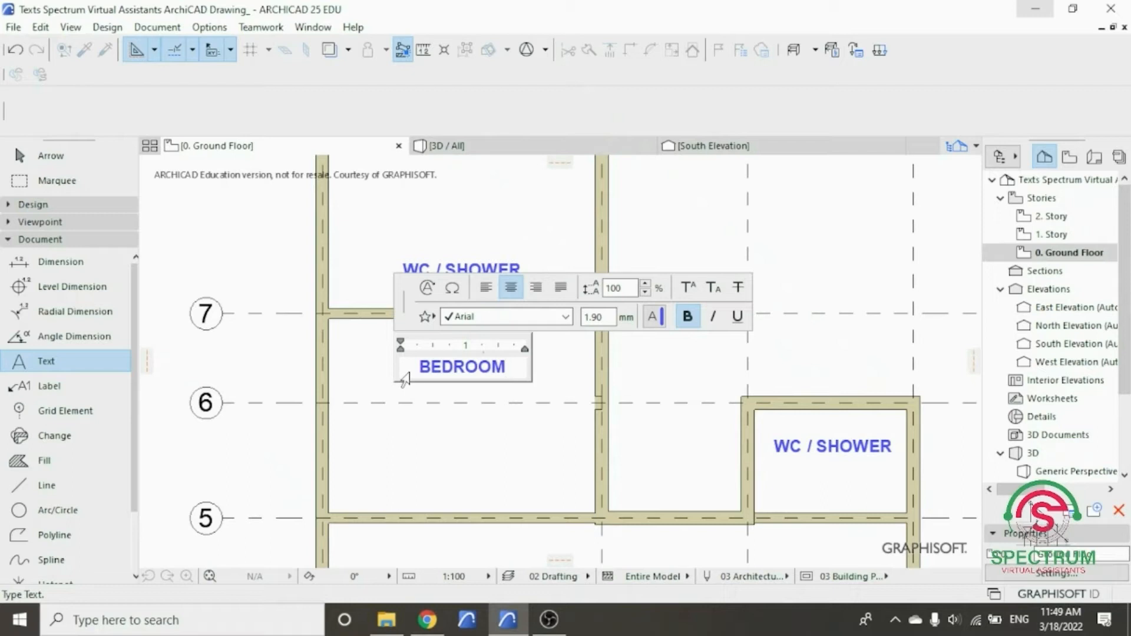
text( 1)
click(446, 442)
- Change the WC / SHOWER label just above gridline 7 to BEDROOM 2 and deselect it
double_click(524, 262)
click(523, 262)
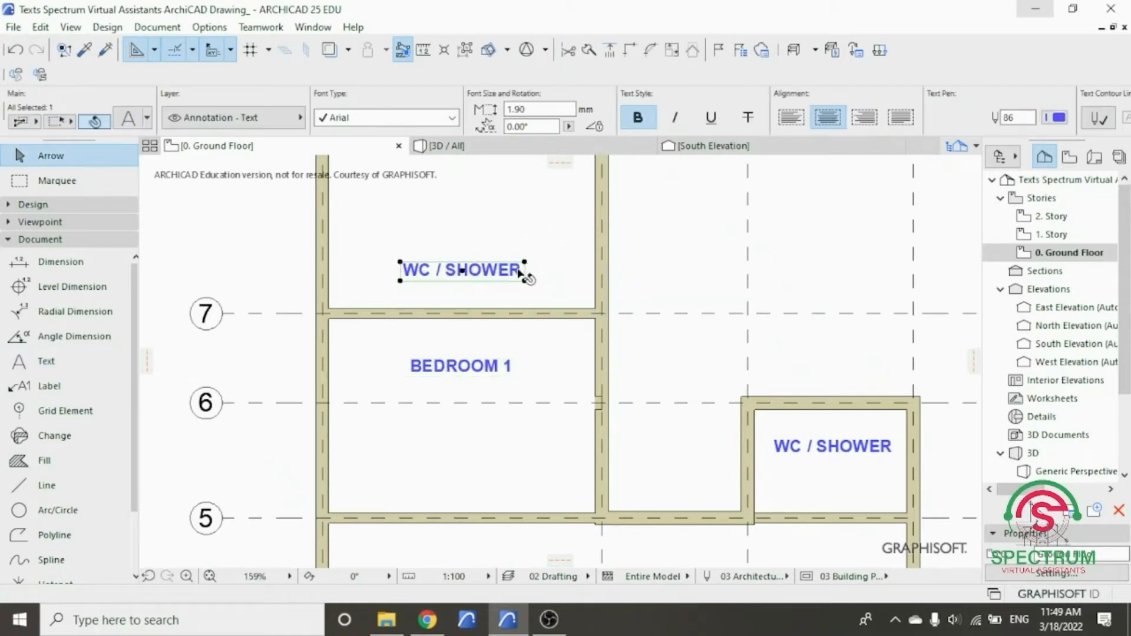
double_click(522, 271)
drag(520, 272, 352, 274)
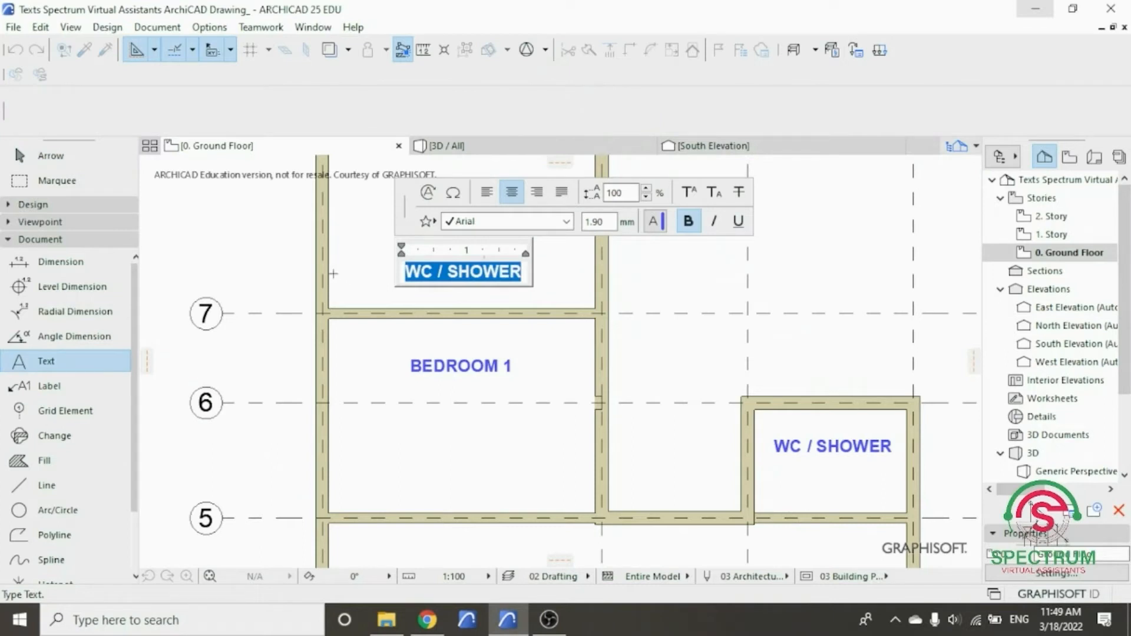
text(BEDROOM 2)
click(424, 460)
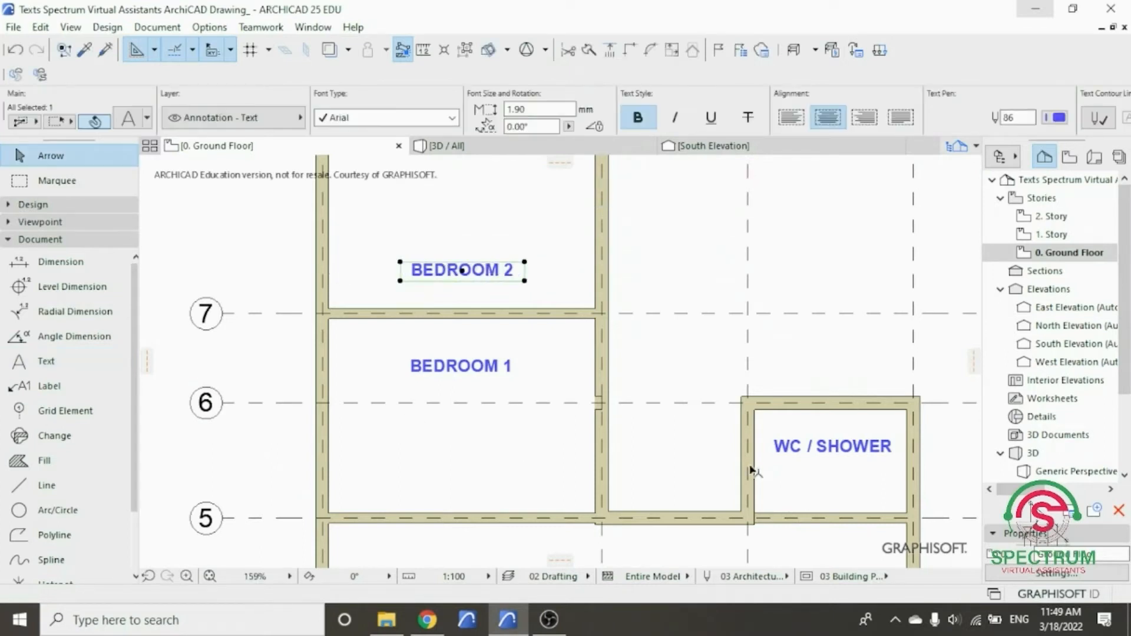
click(660, 295)
- Change the WC / SHOWER label south of the living room, between gridlines 1 and 2, to ENTRY PORCH and deselect it
scroll(512, 298, down, 5)
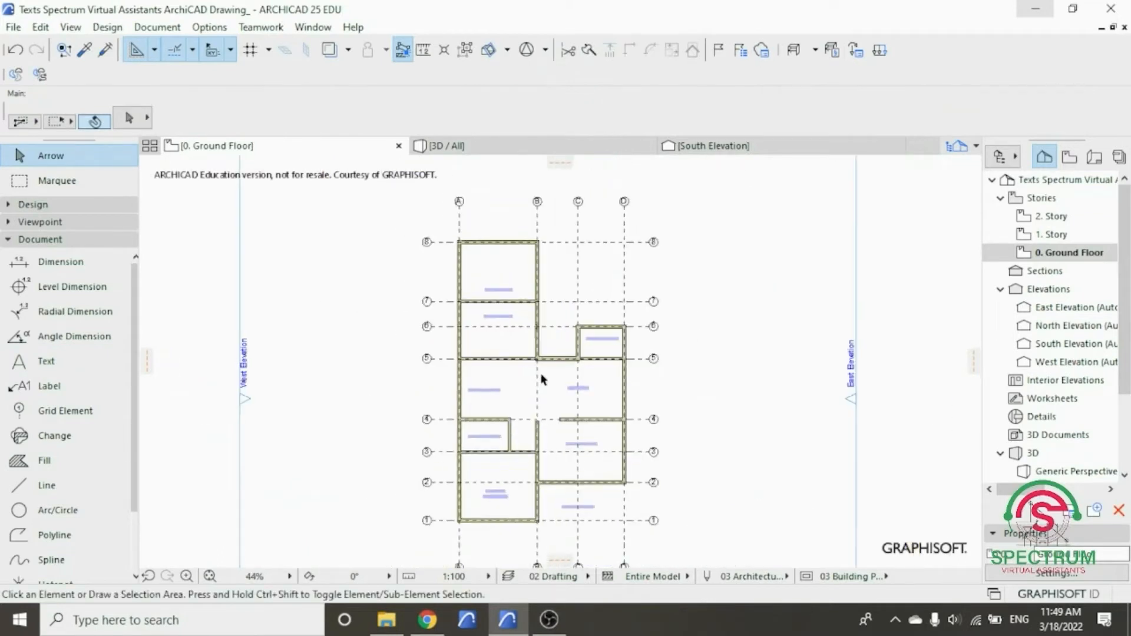
scroll(574, 454, up, 6)
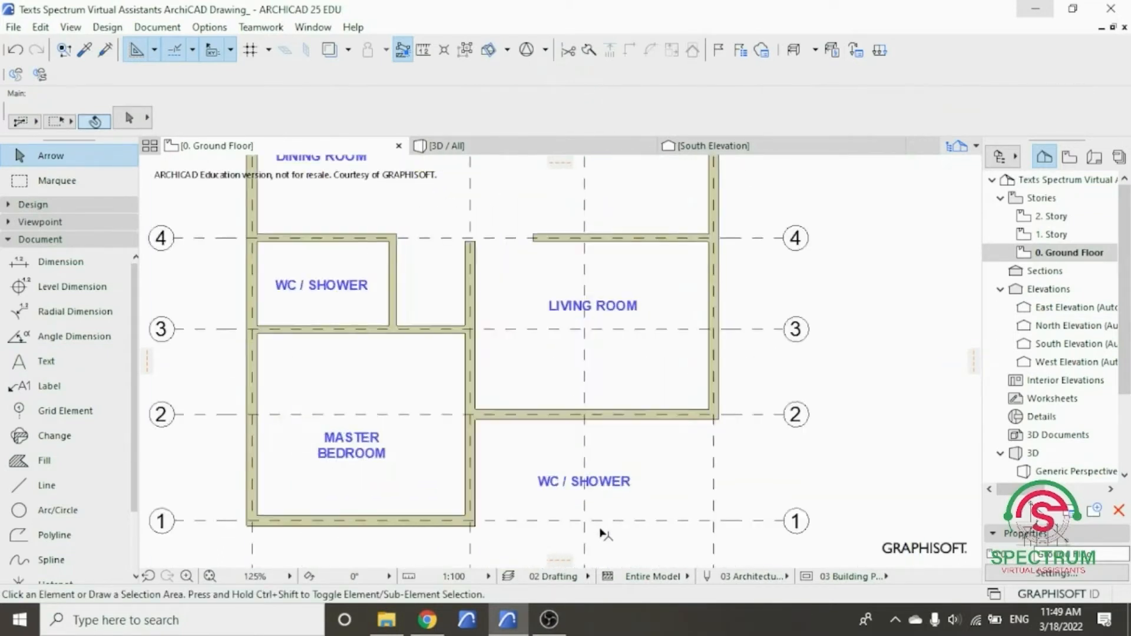
double_click(645, 464)
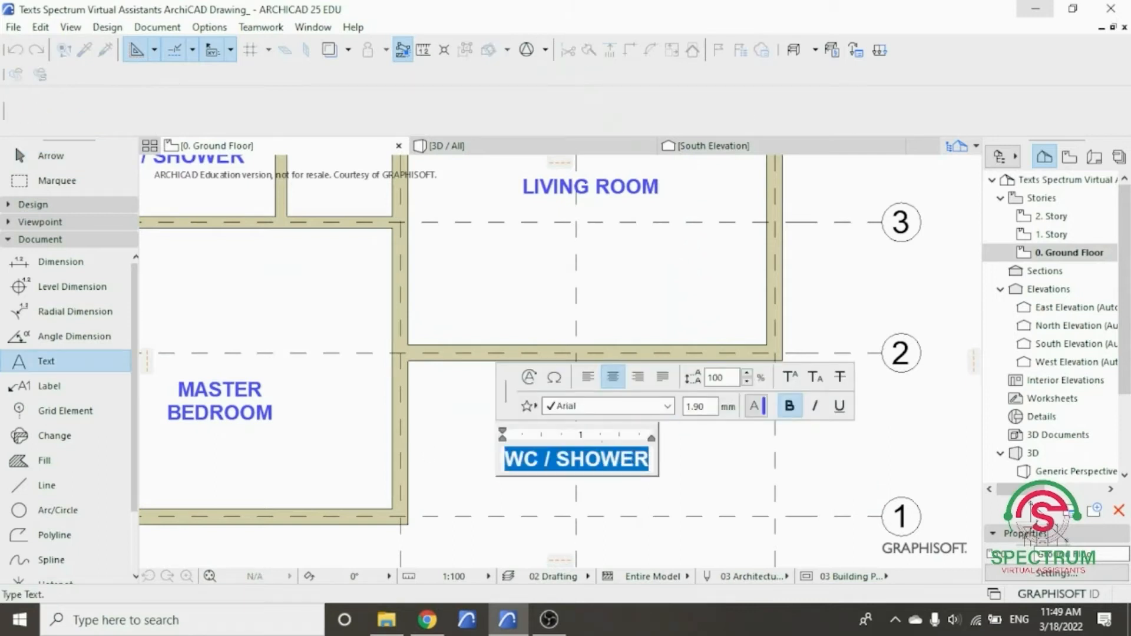
text(ENTRY PORC)
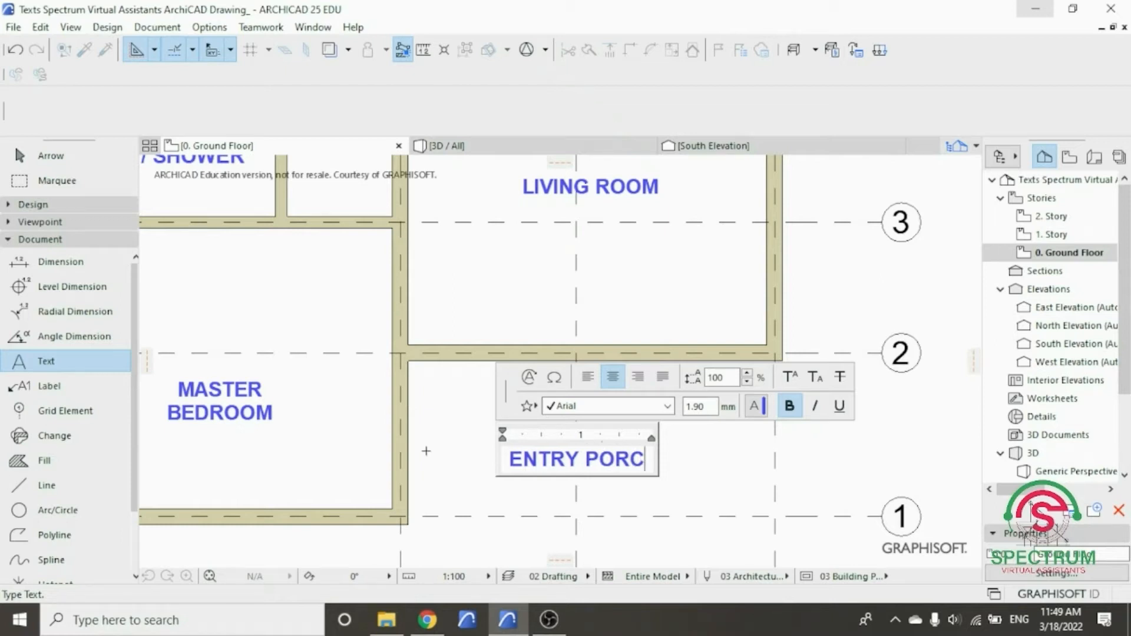
text(H)
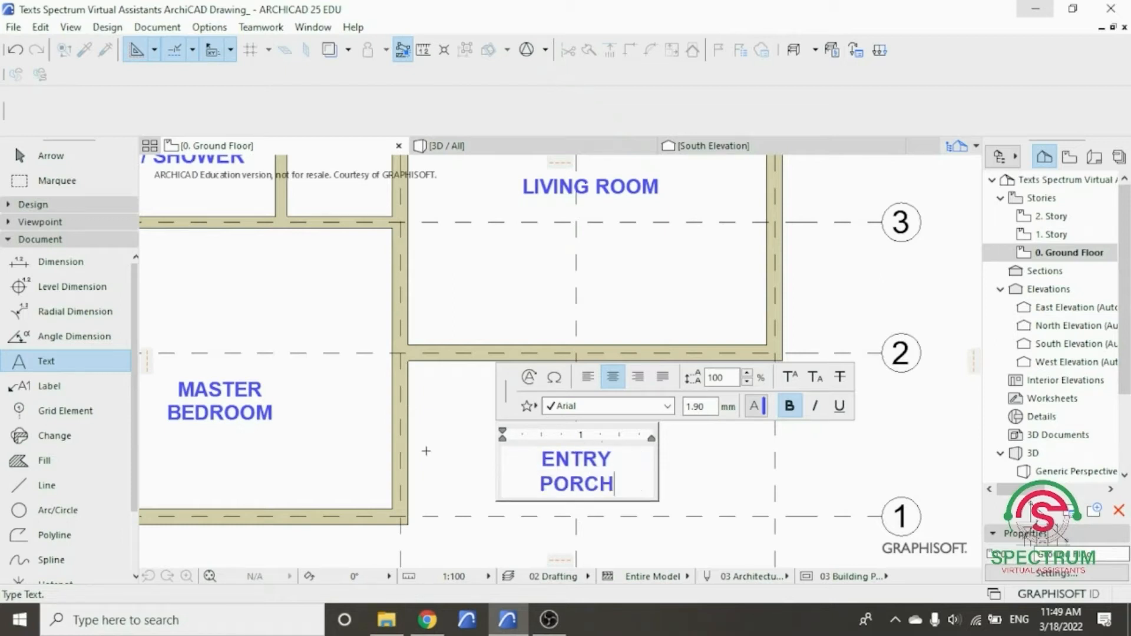
click(717, 483)
key(Escape)
scroll(670, 469, down, 2)
scroll(670, 469, down, 5)
scroll(648, 252, up, 2)
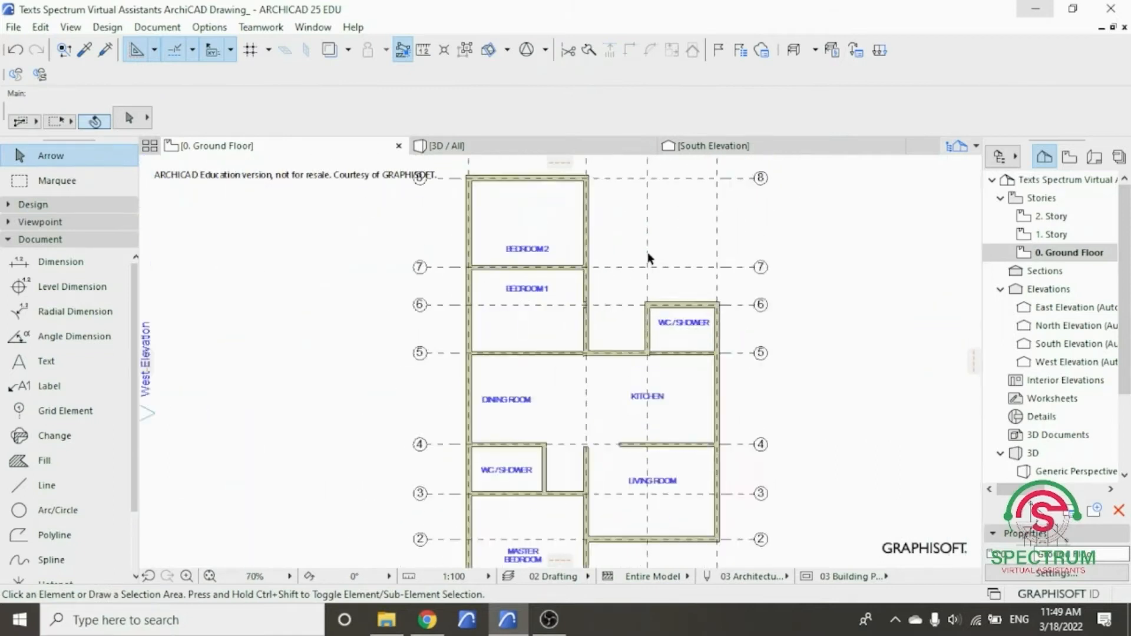
scroll(648, 256, up, 1)
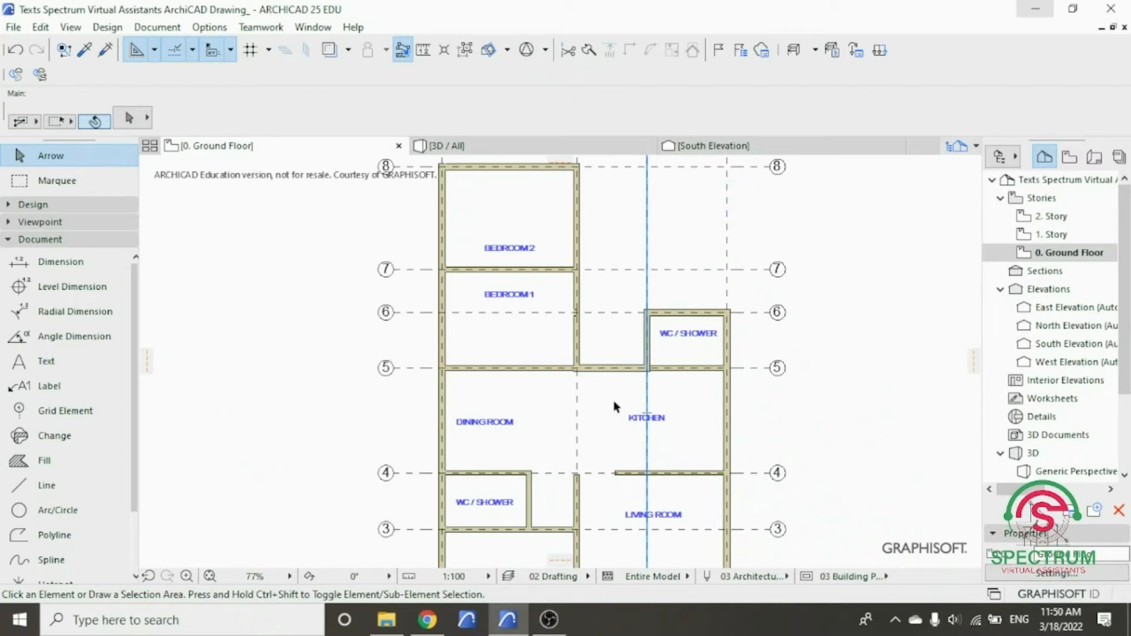
scroll(575, 434, up, 5)
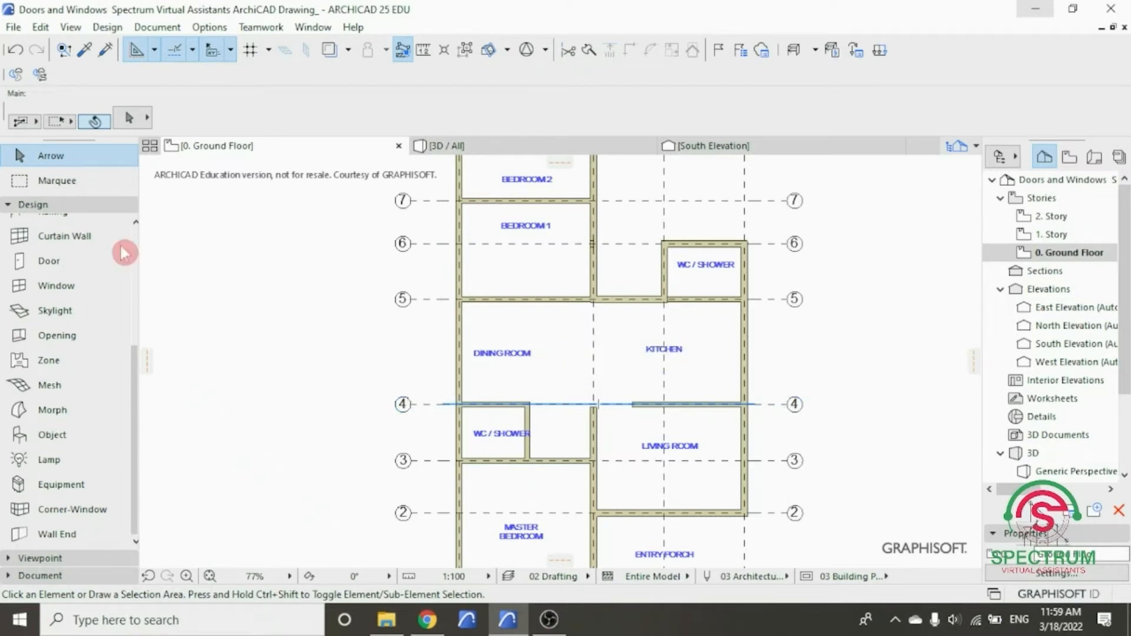
- Open the default settings of the Slab tool and show its geometry and positioning options
click(75, 206)
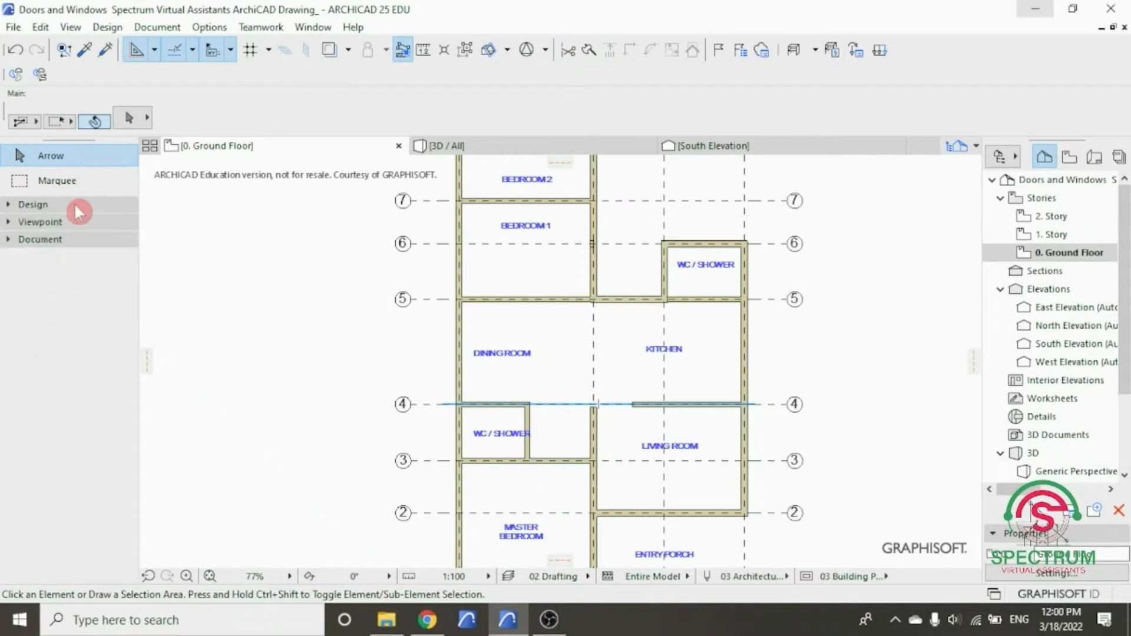
click(75, 206)
drag(136, 371, 149, 265)
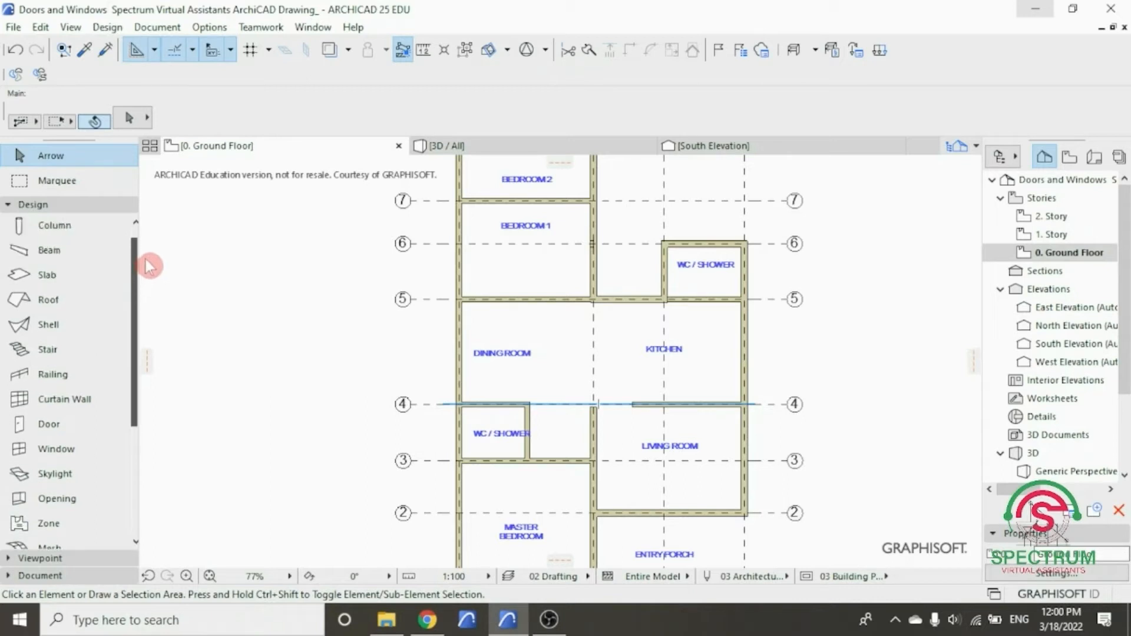
scroll(118, 289, up, 1)
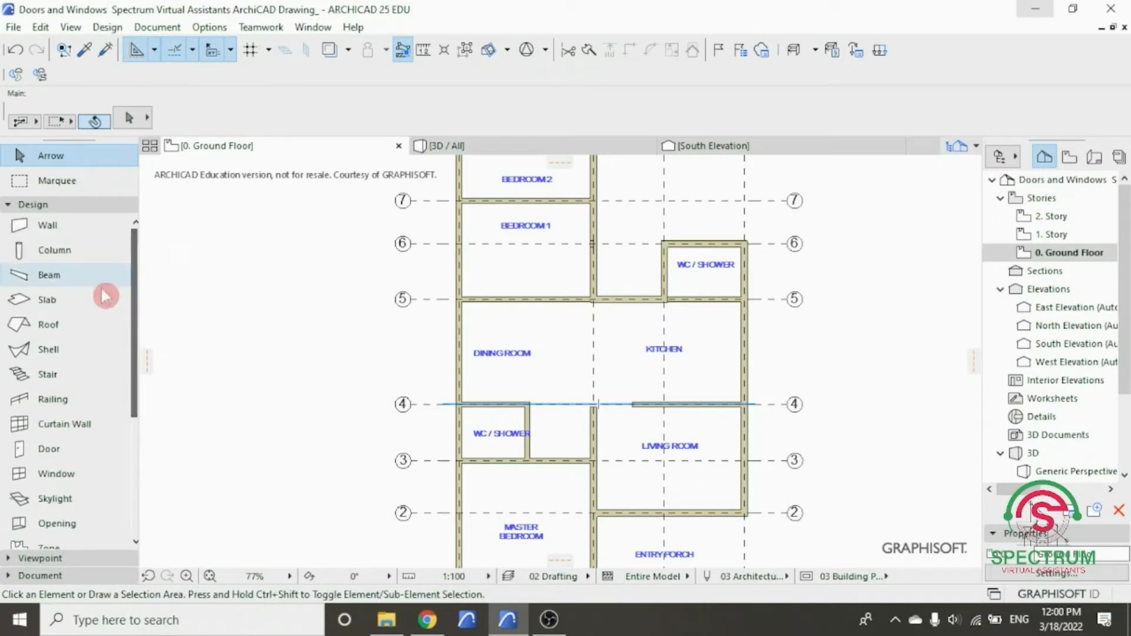
double_click(47, 301)
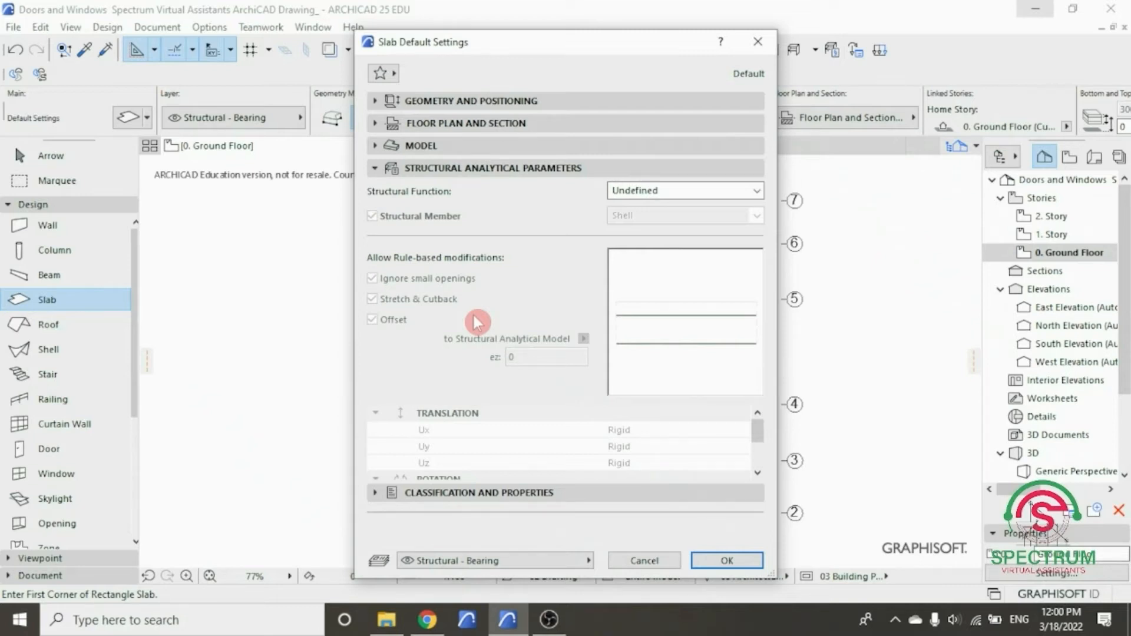
click(479, 104)
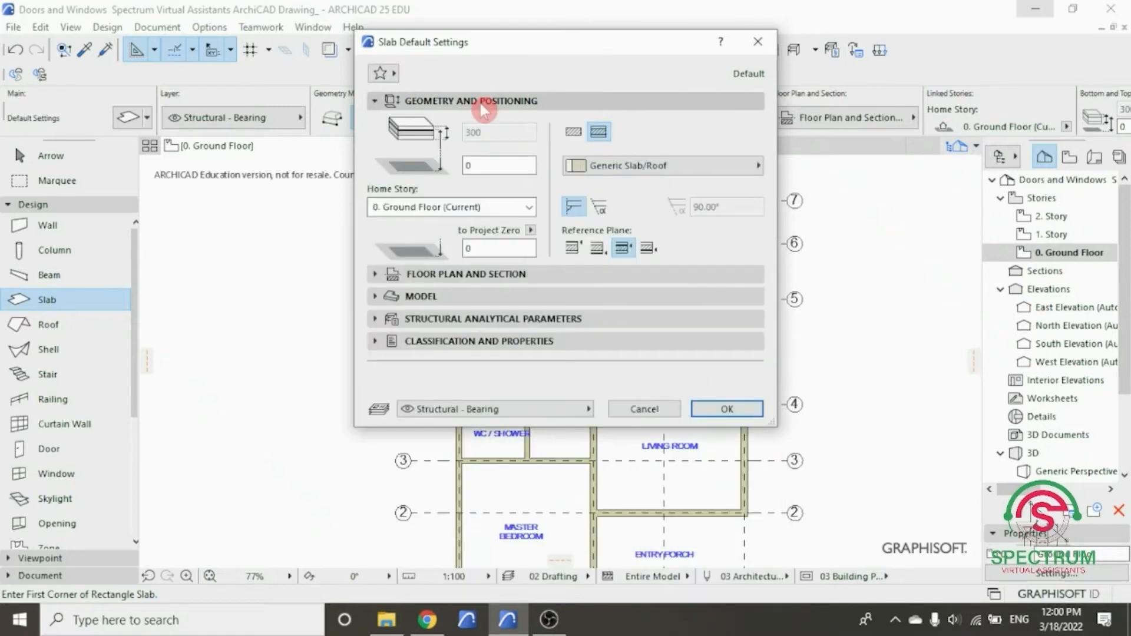
- Give the default slab a basic structure with a thickness of 150 and the building material Concrete - Structural
click(573, 133)
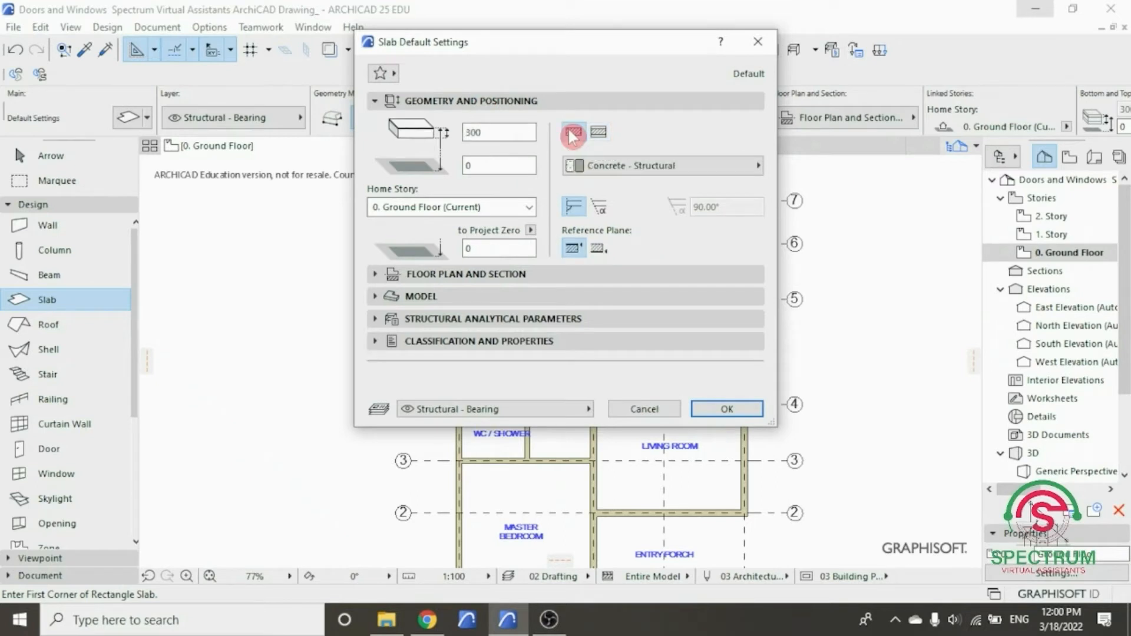
drag(497, 132, 469, 141)
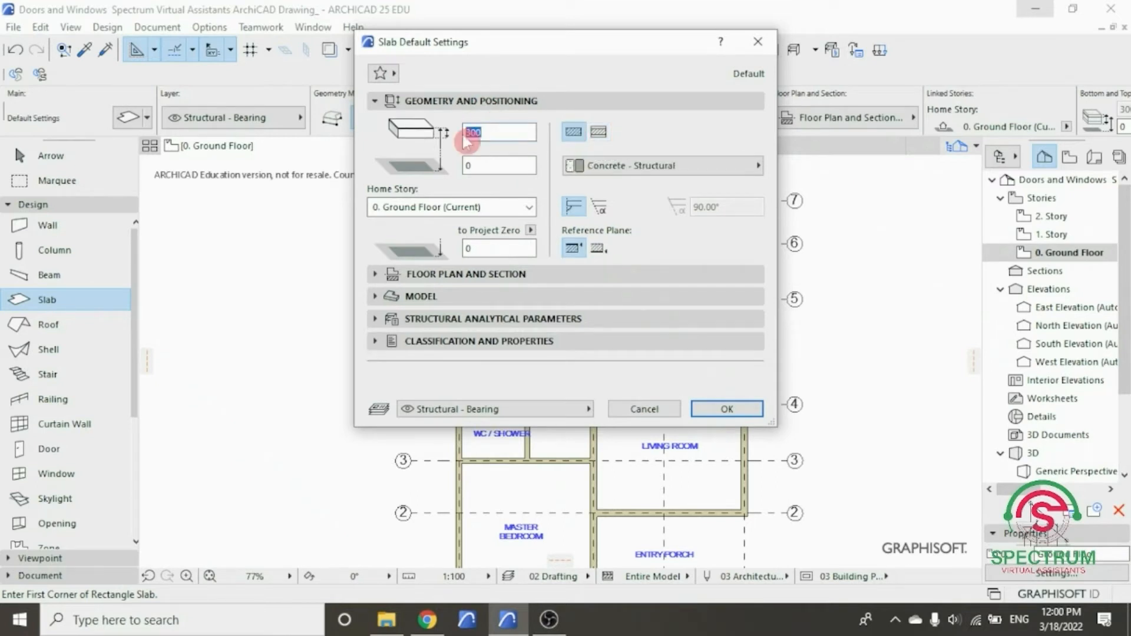
text(150)
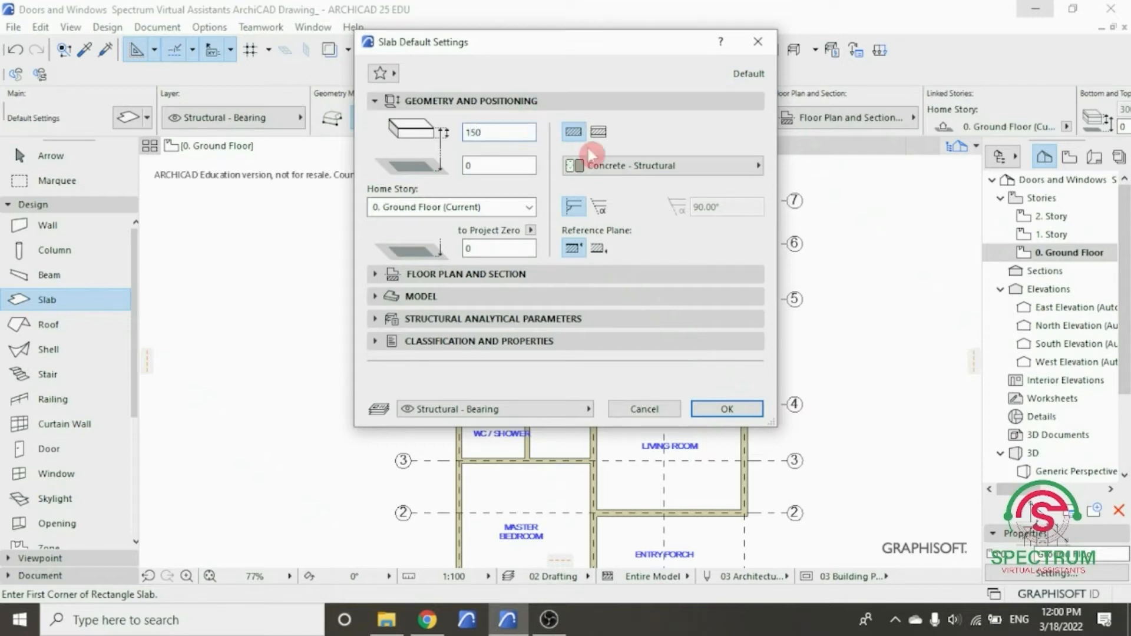
click(598, 166)
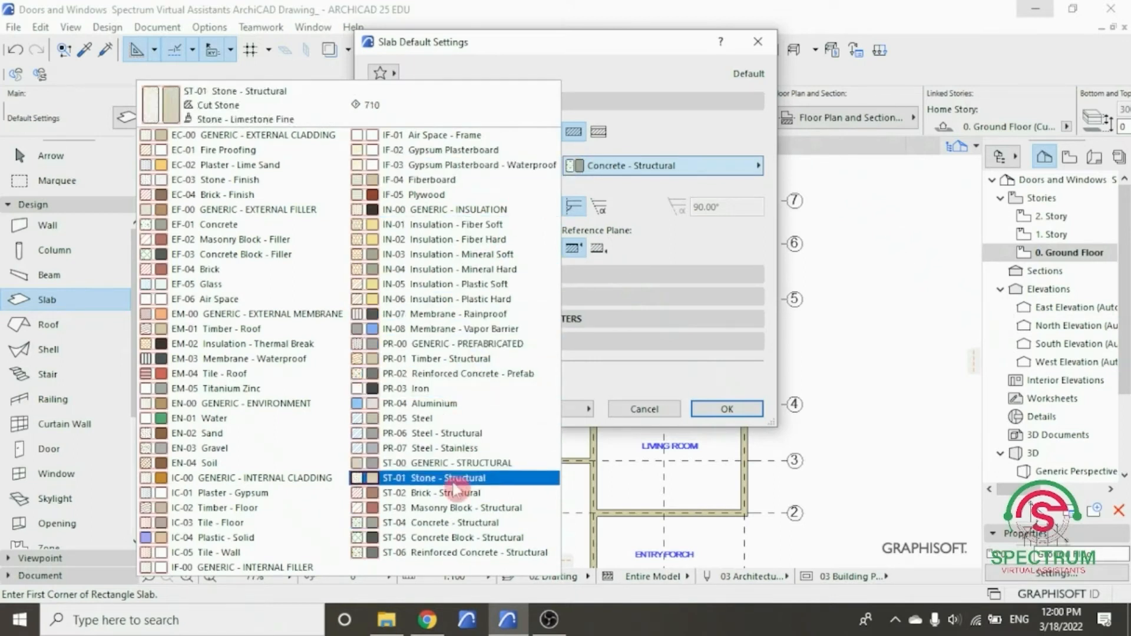
click(434, 524)
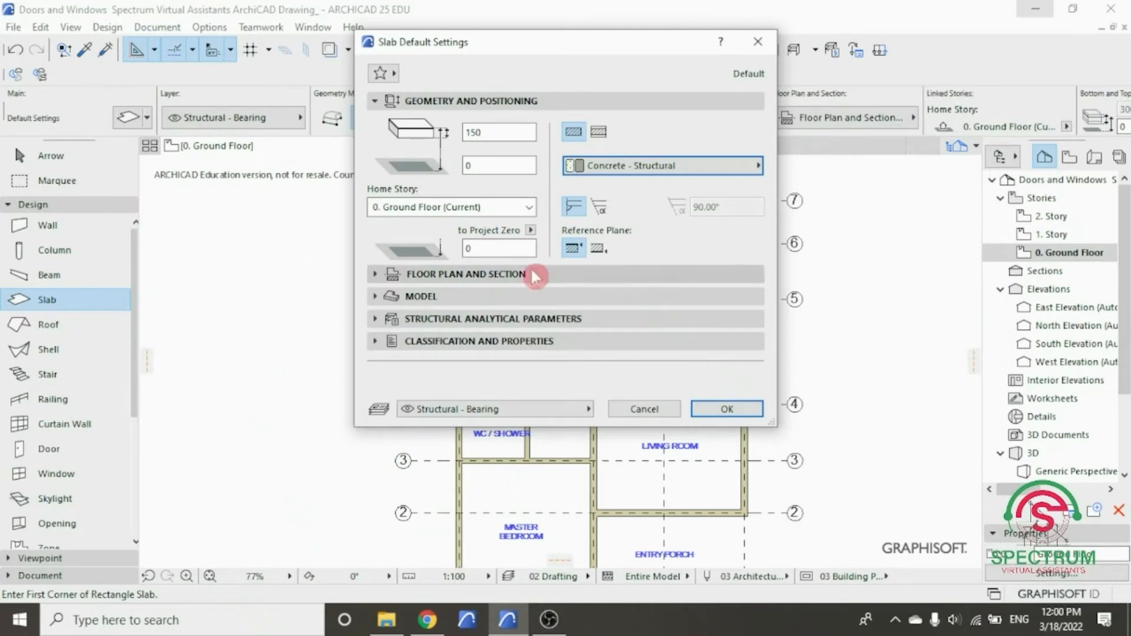
- Choose 0. Ground Floor (Current) as the slab's home story and close the geometry and positioning settings
click(528, 206)
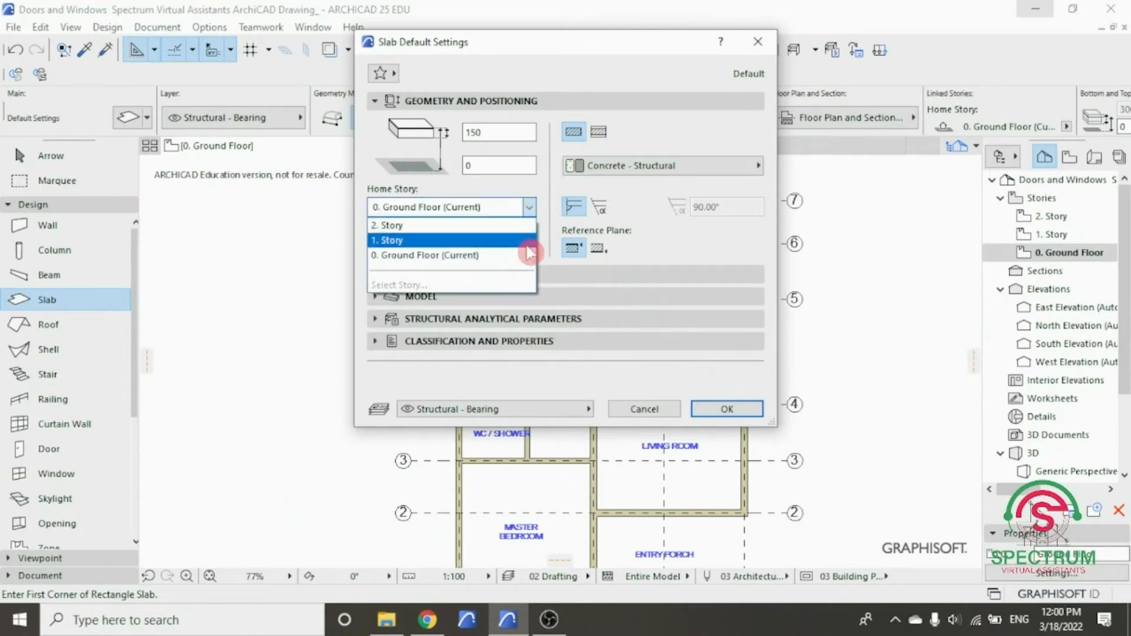
click(470, 255)
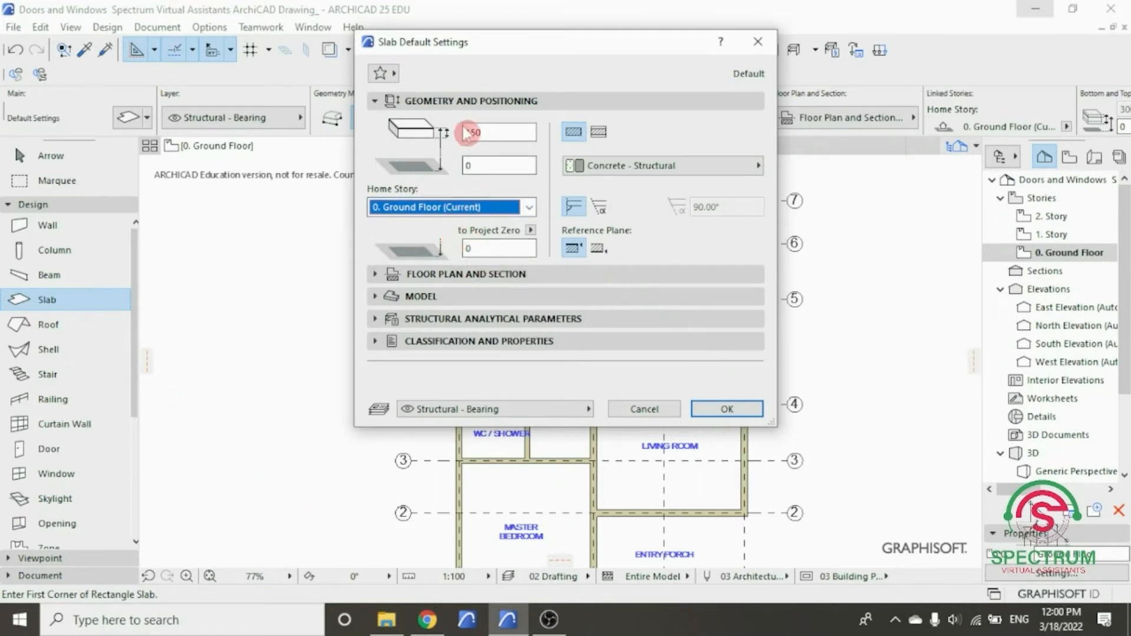
click(470, 103)
click(471, 106)
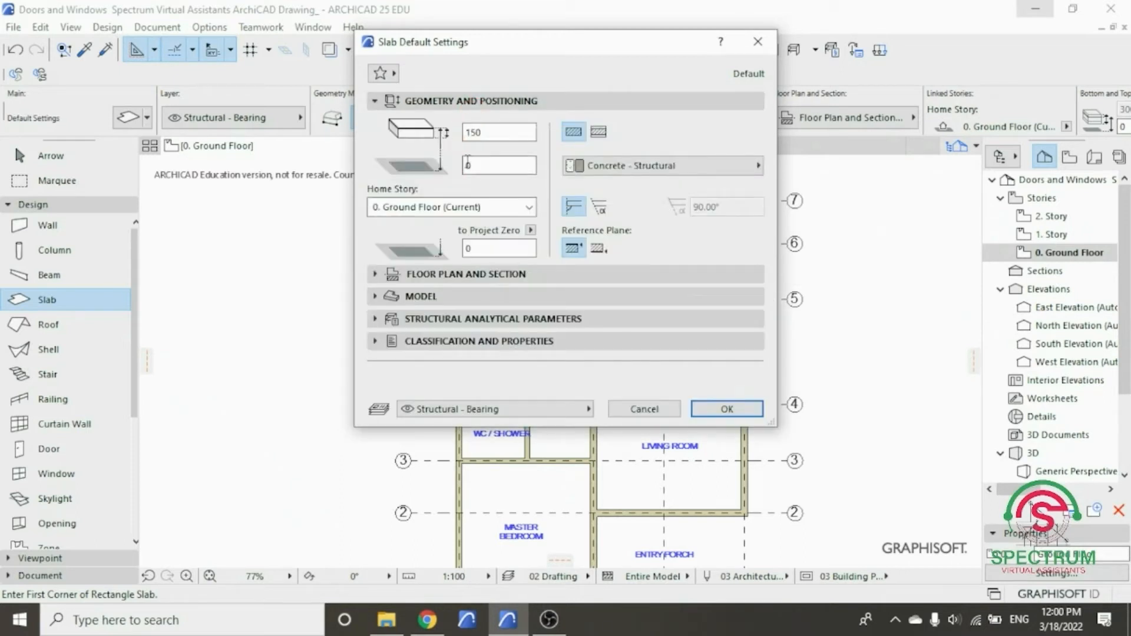
click(440, 102)
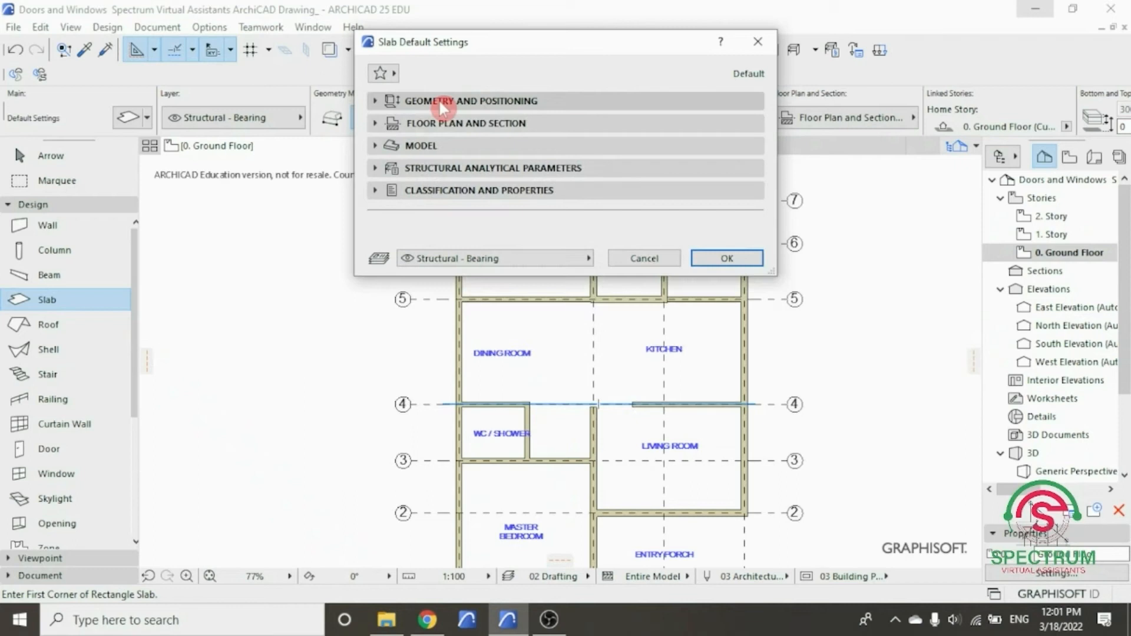
- Enlarge the slab settings dialog and examine the line types and pens for floor plan and section display
click(436, 122)
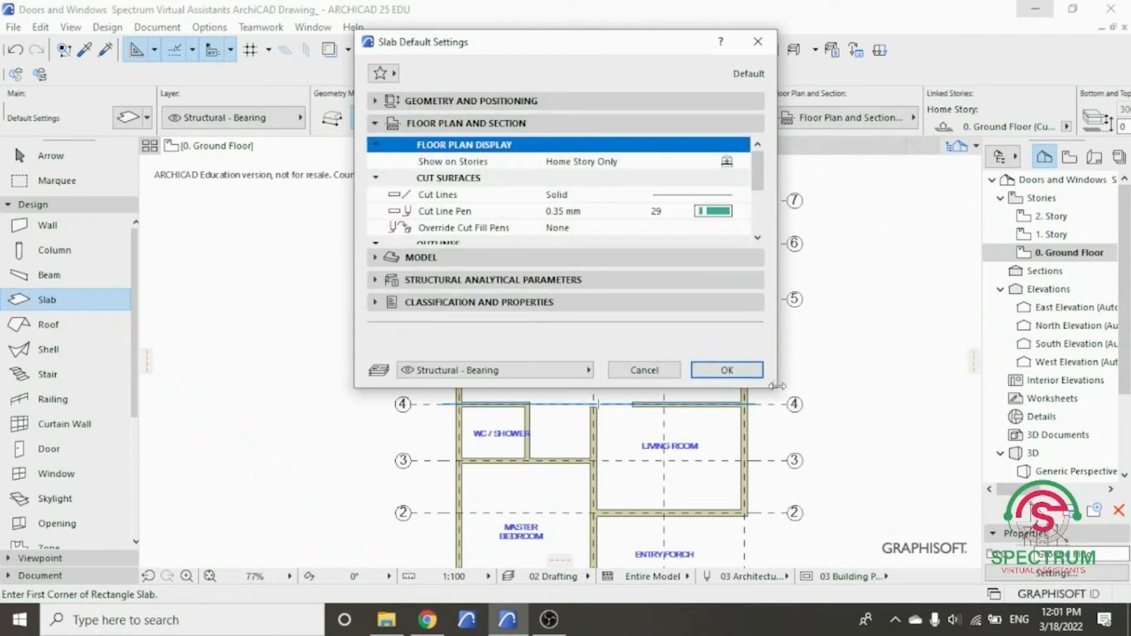
drag(771, 384, 883, 557)
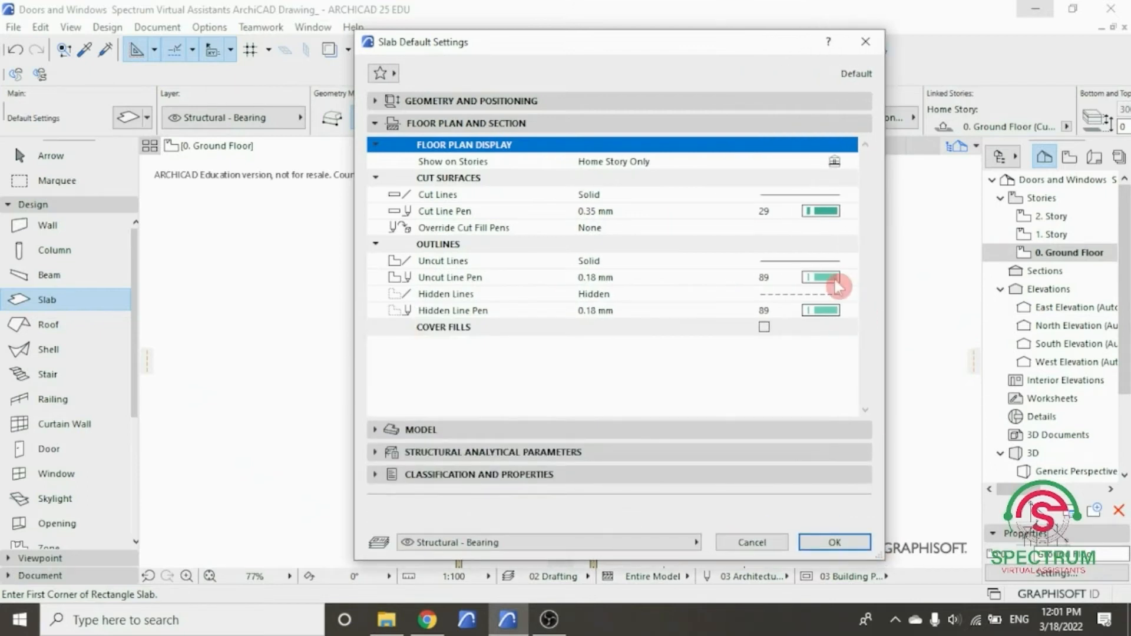
click(596, 123)
- Override the default slab's top surface with Tiles - White Matte 15x15
click(524, 152)
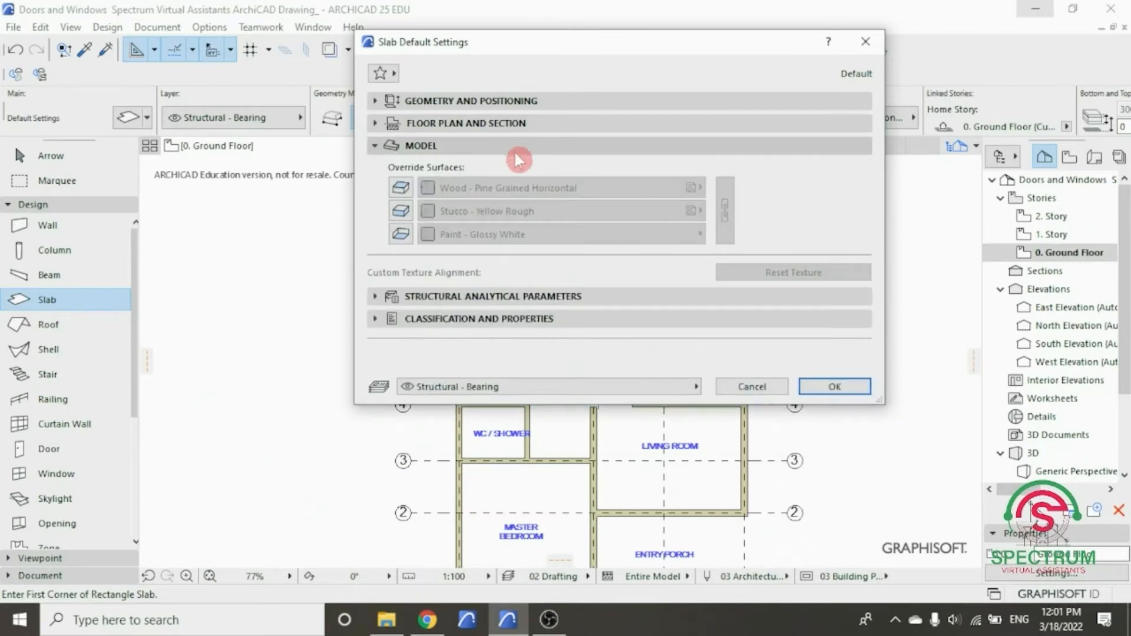
click(408, 191)
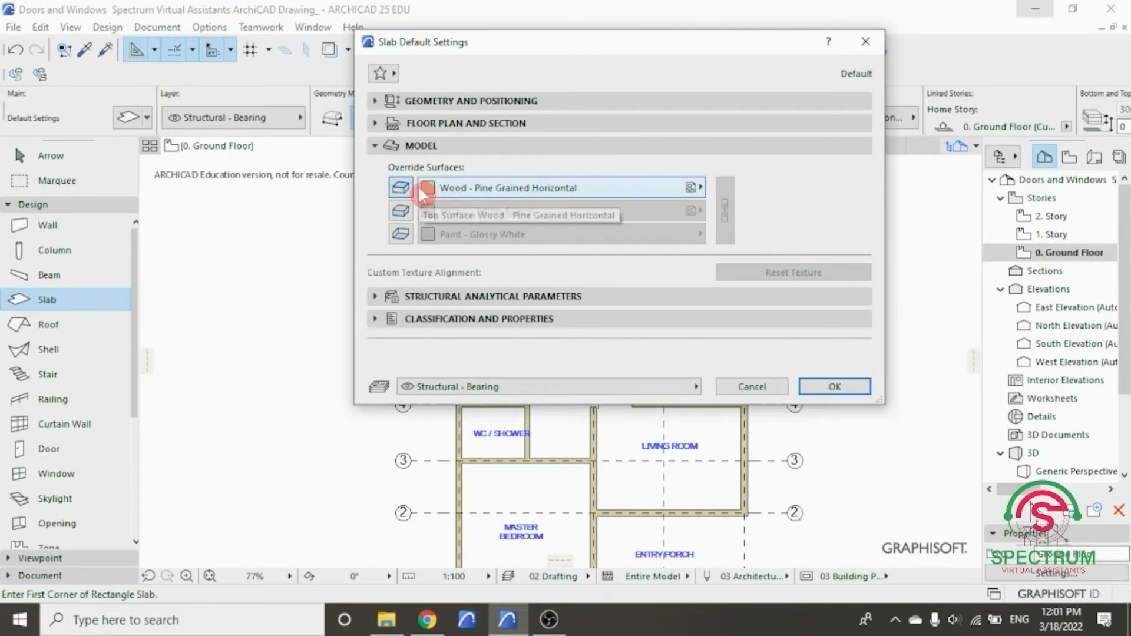
click(435, 190)
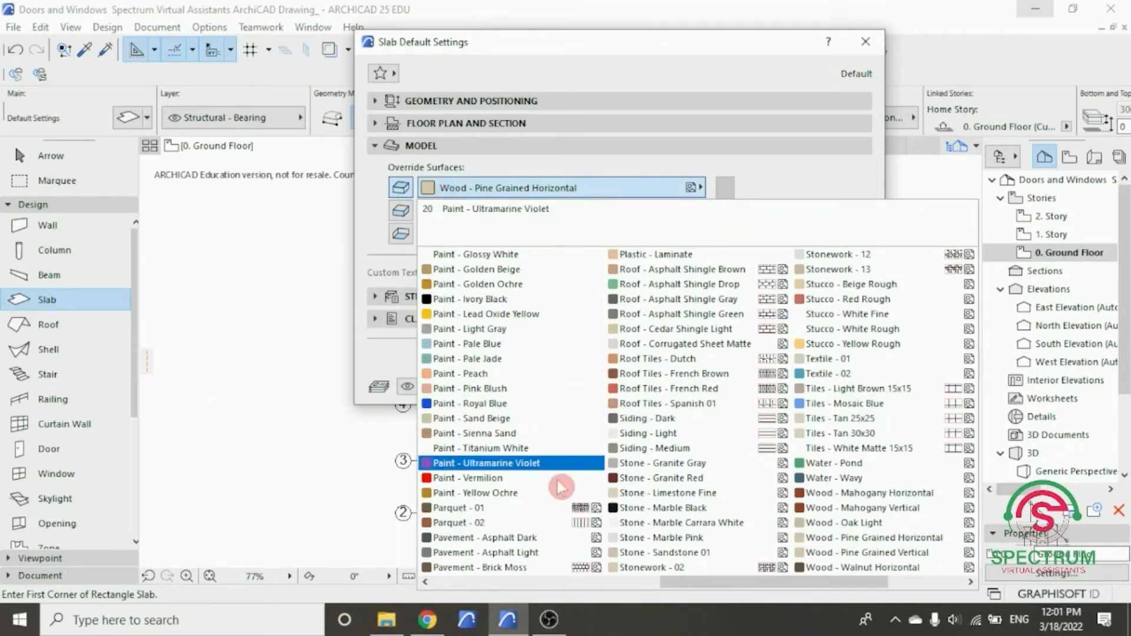
scroll(627, 509, down, 1)
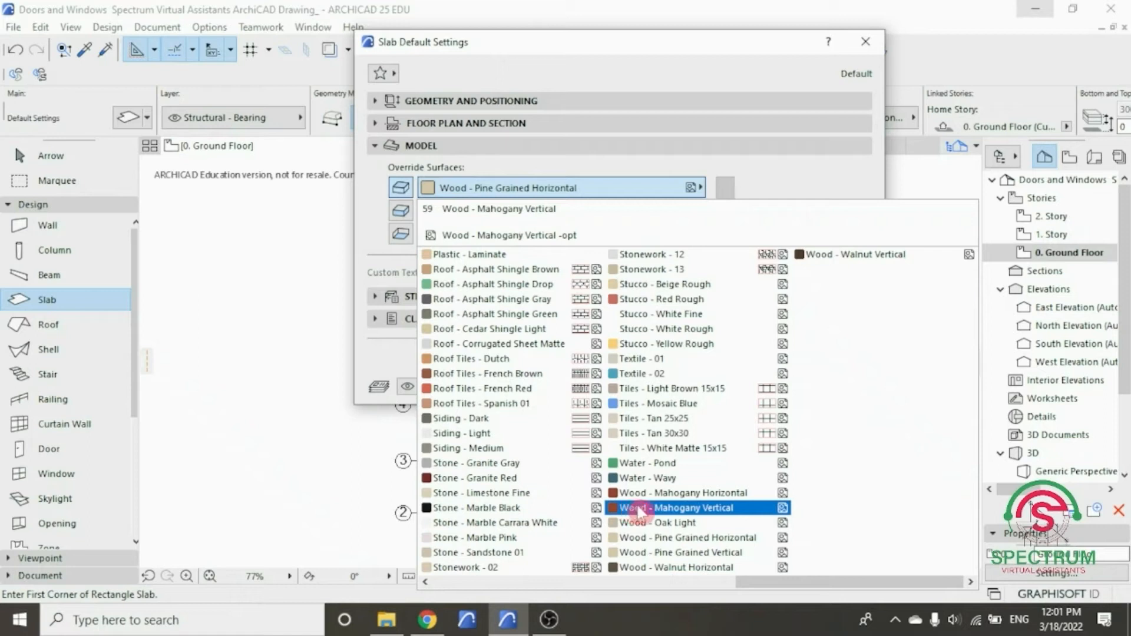
click(679, 453)
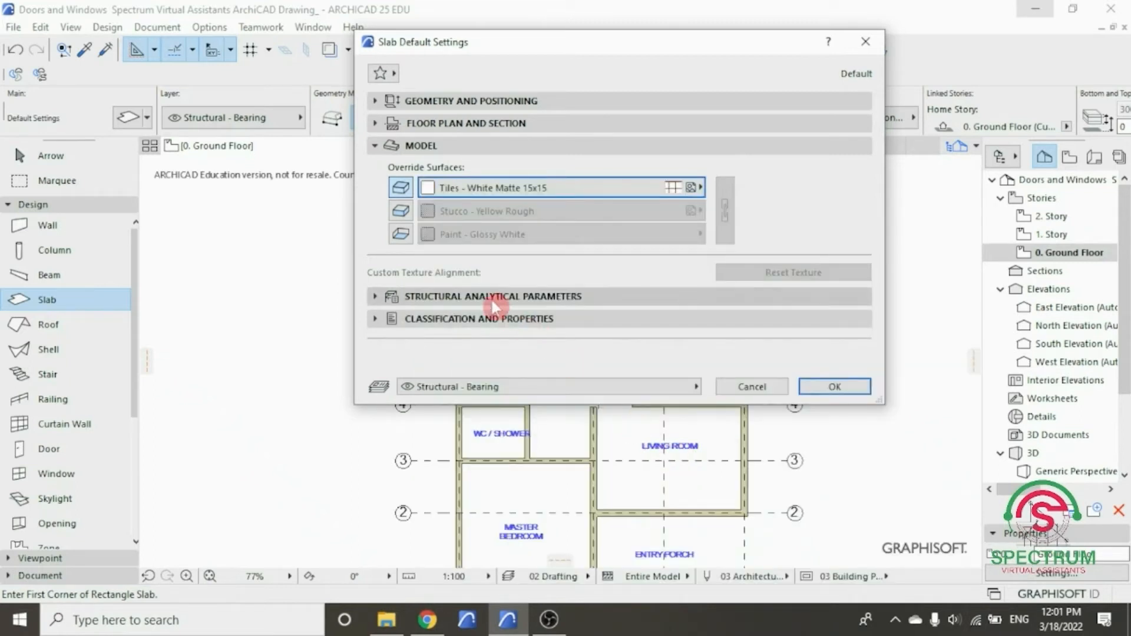
- Override the default slab's edge surface with Stucco - White Rough
click(401, 211)
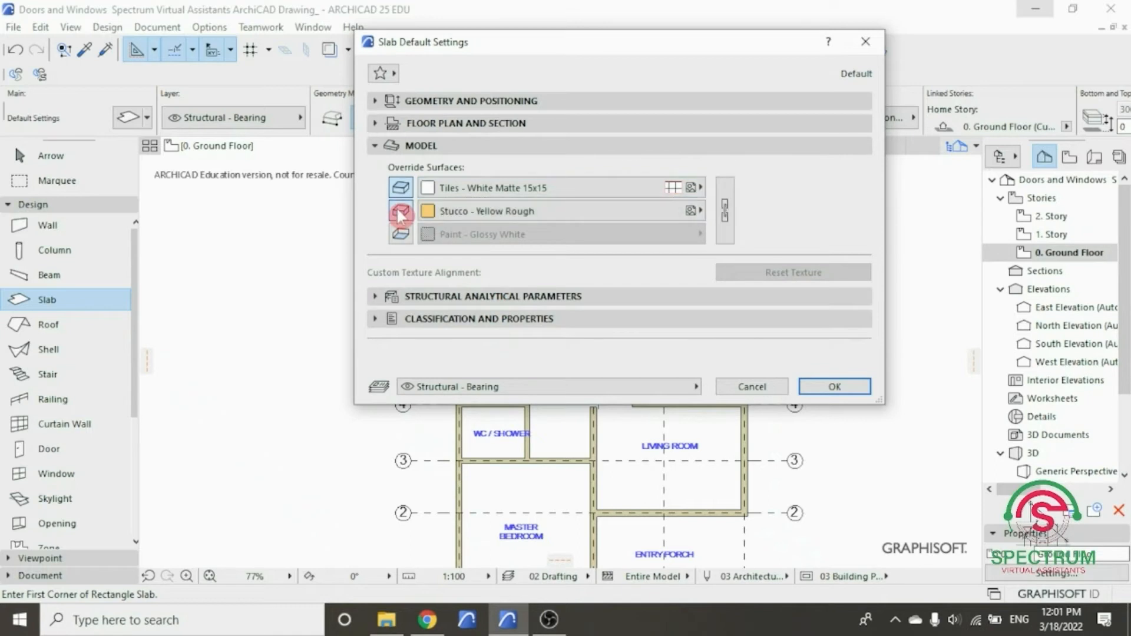
click(446, 212)
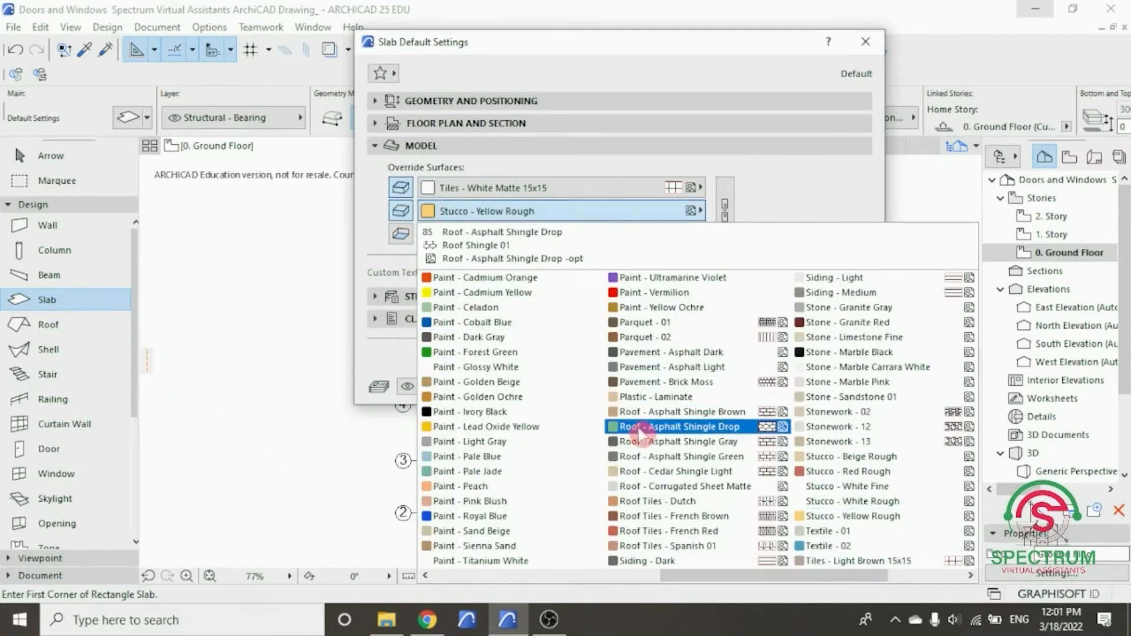
scroll(641, 436, right, 1)
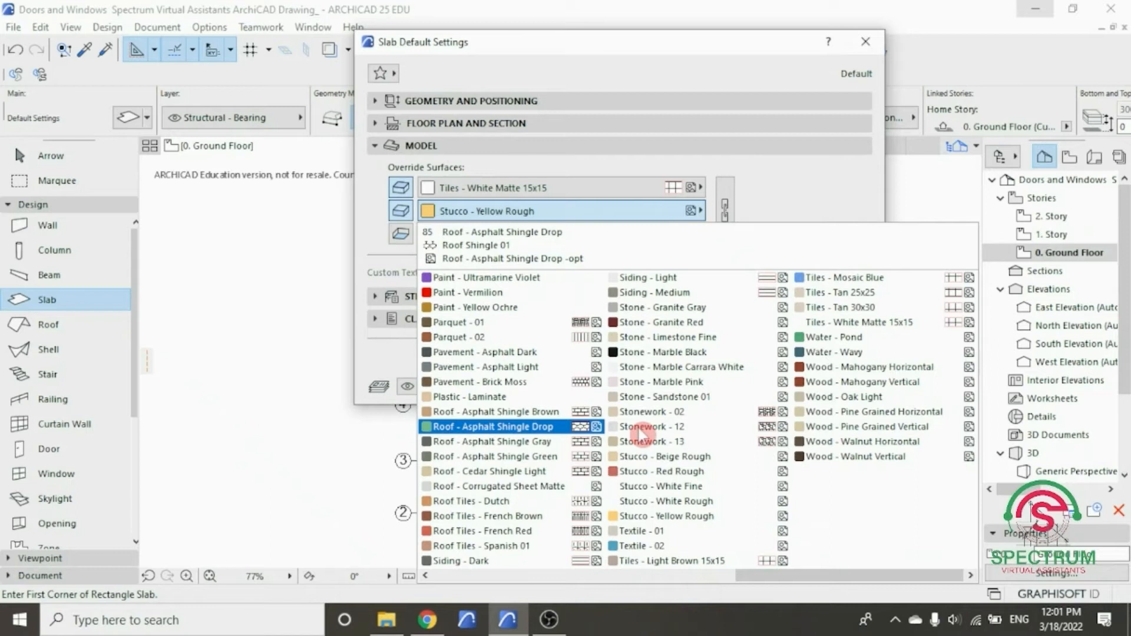
click(666, 504)
- Override the default slab's bottom surface with Stucco - White Rough
click(405, 235)
click(462, 235)
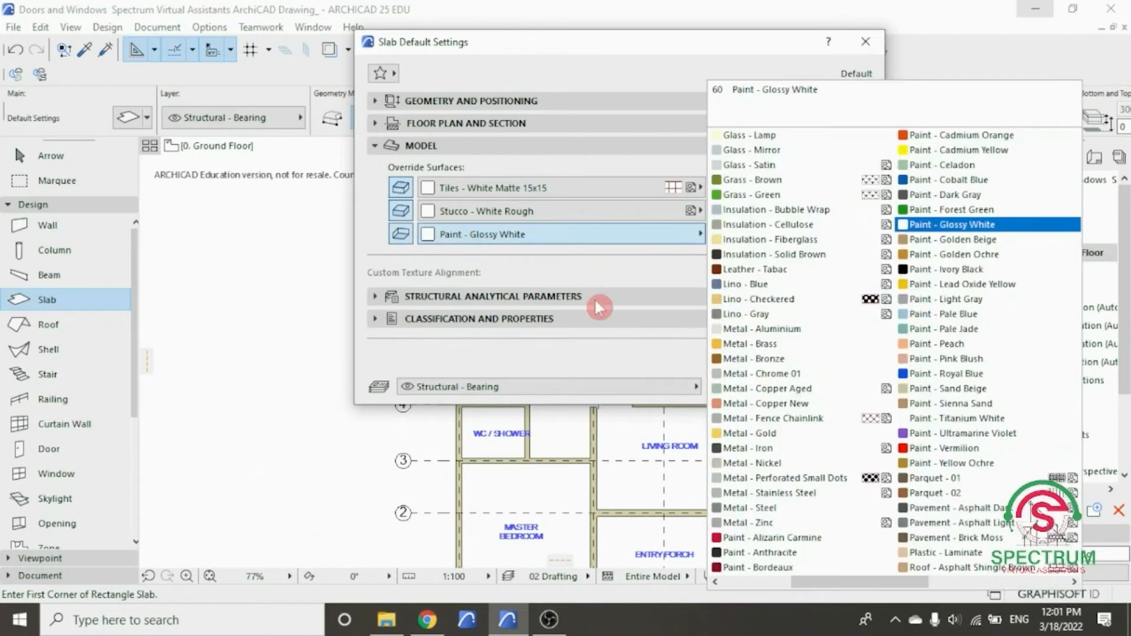
scroll(748, 418, down, 2)
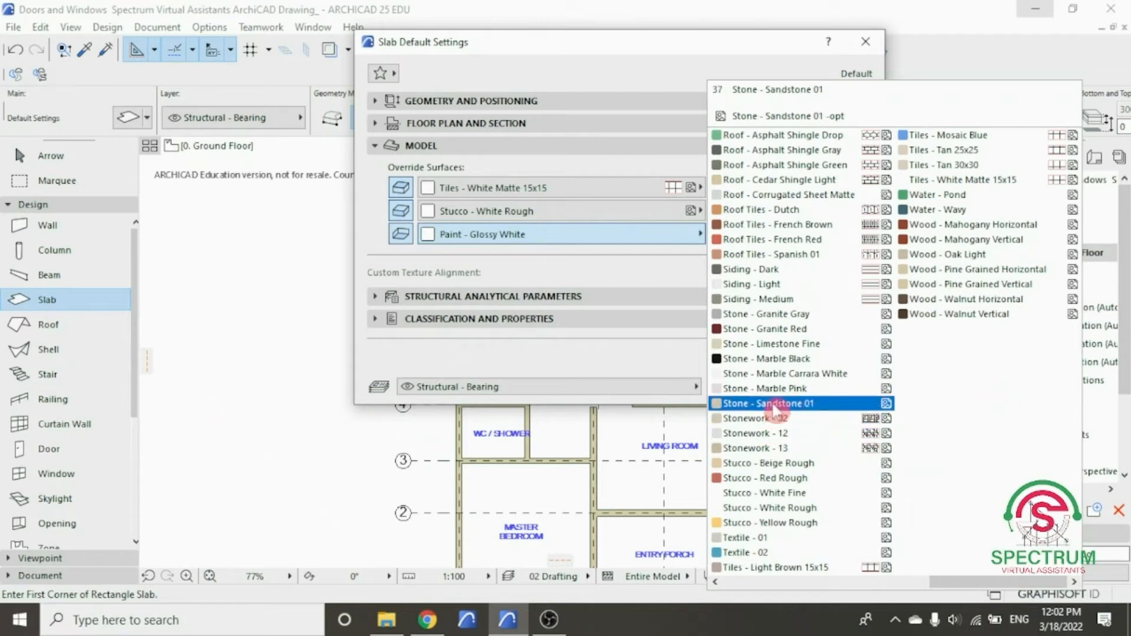
click(787, 510)
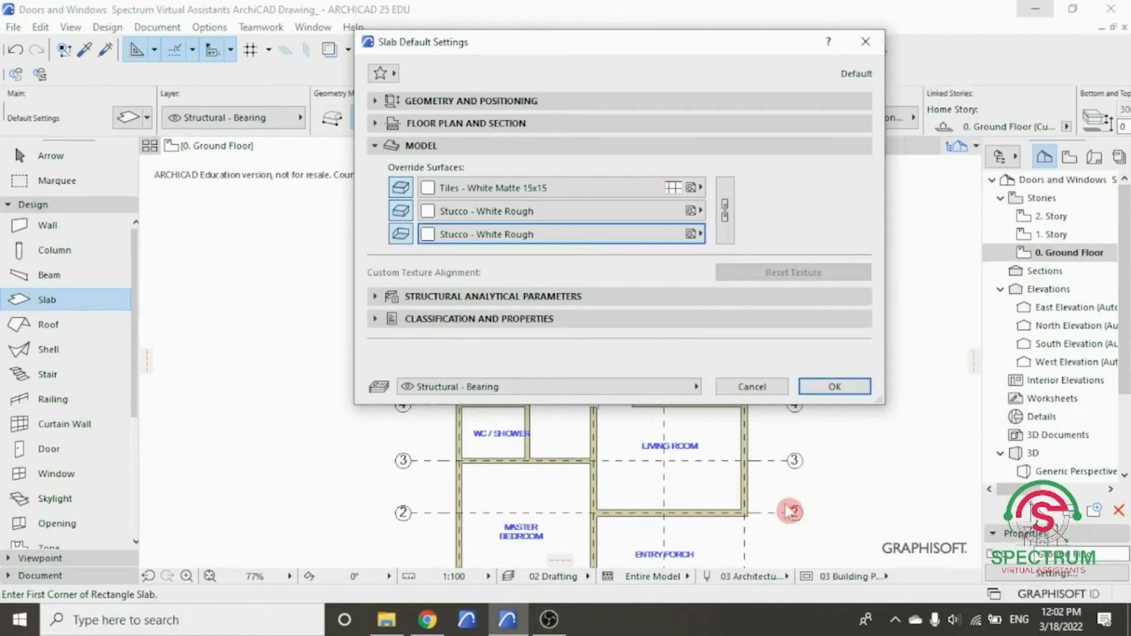
- Examine the default slab's structural analytical parameters, then its classification and properties
click(628, 295)
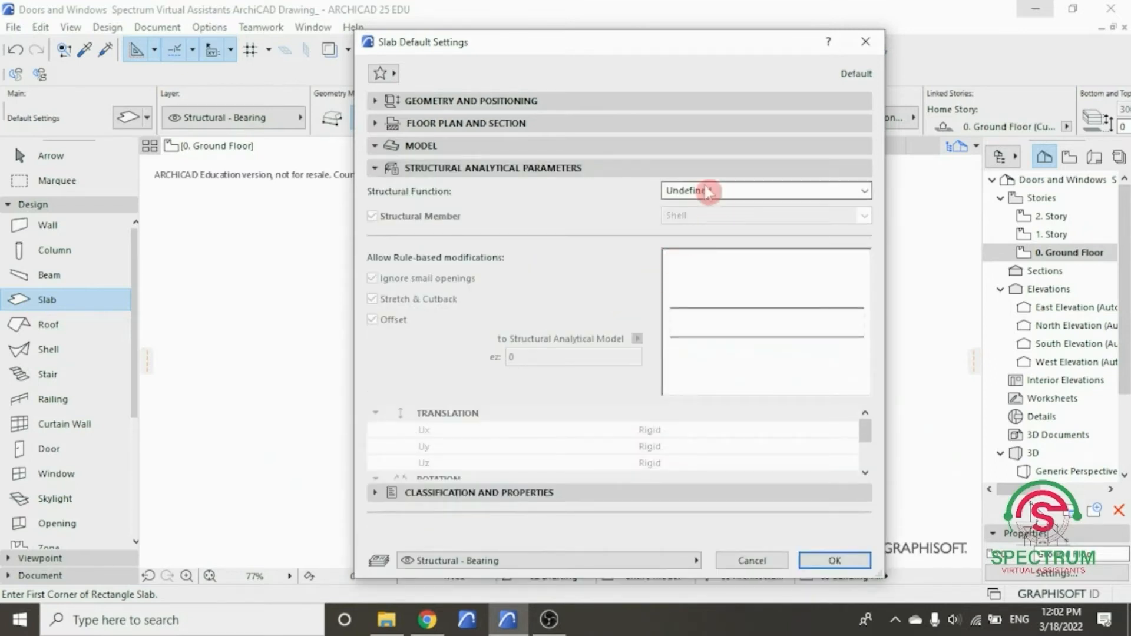
click(586, 169)
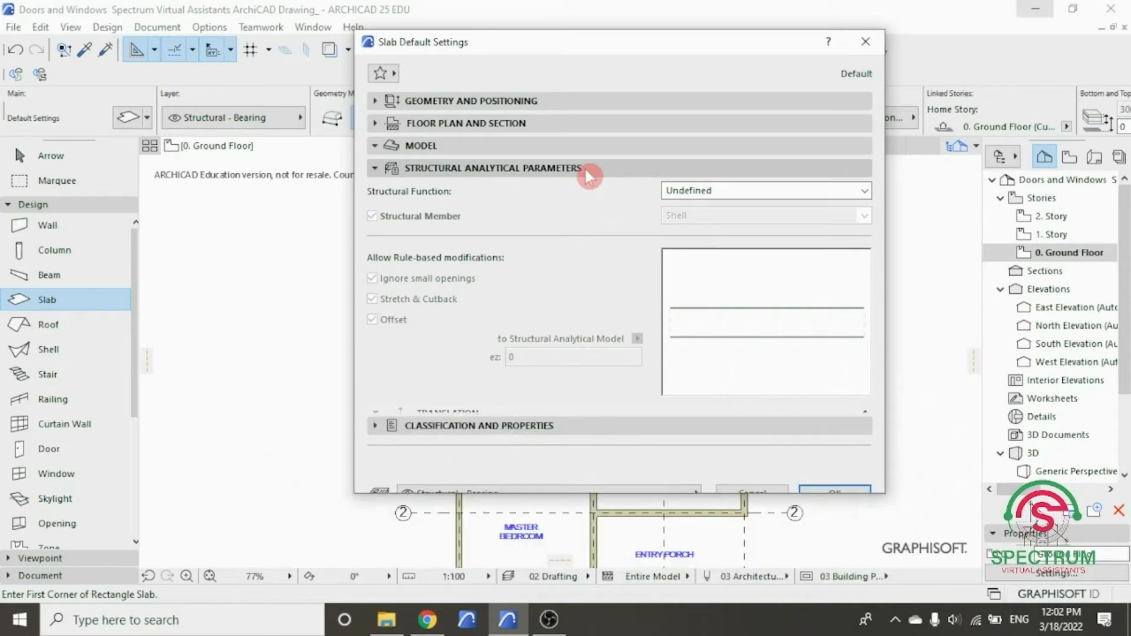
click(551, 195)
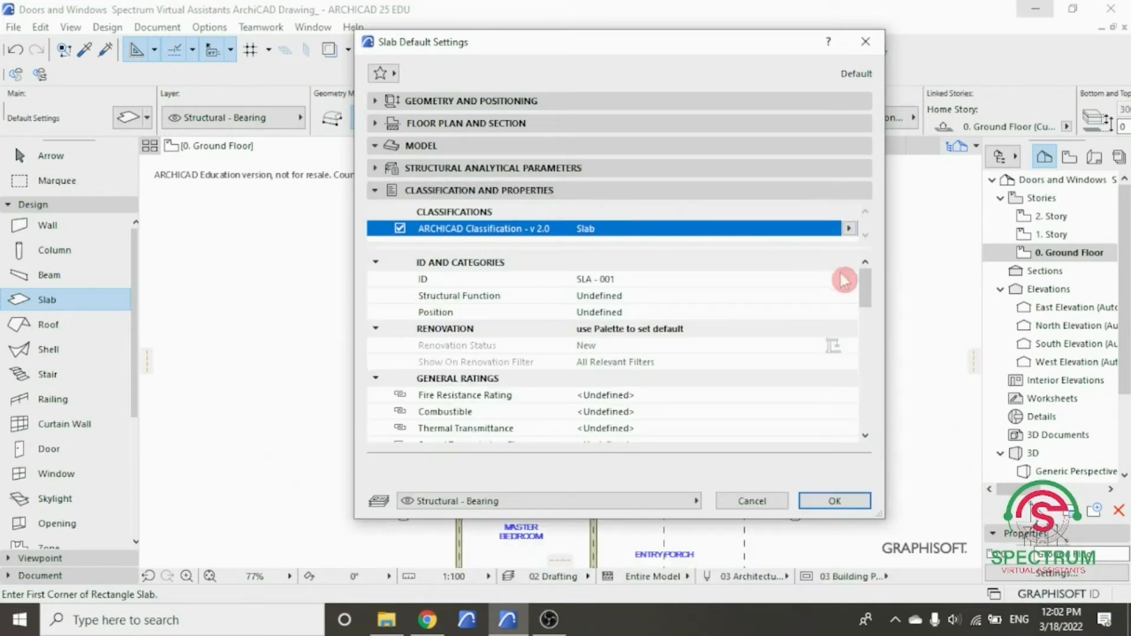
click(868, 280)
drag(867, 281, 833, 250)
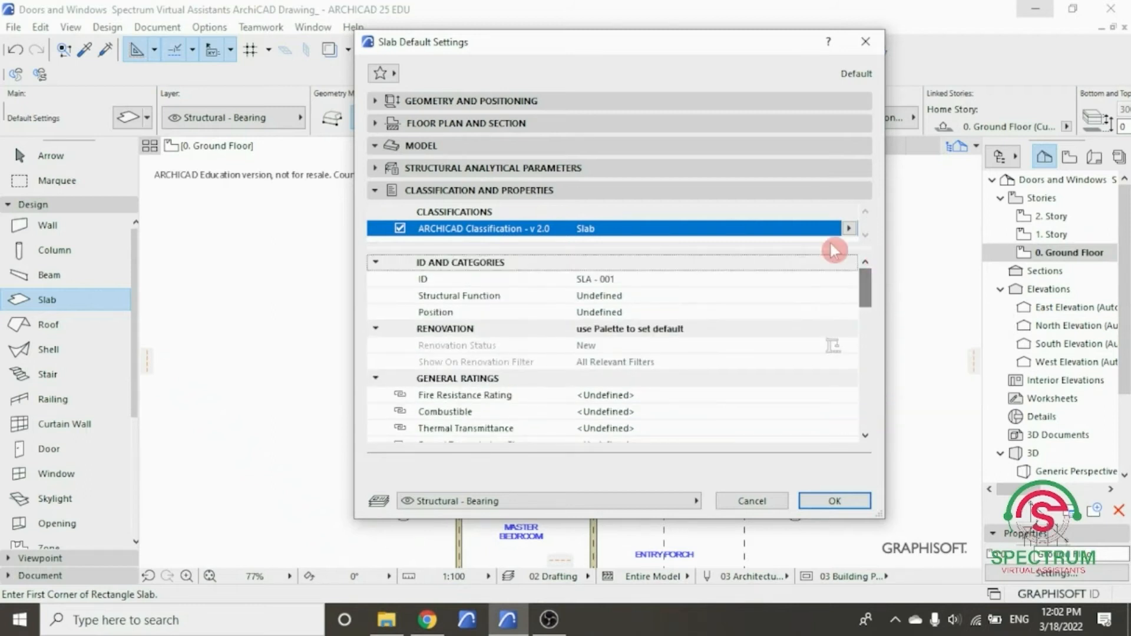
click(600, 194)
- Keep the default slab on the Structural - Bearing layer and accept the slab settings
click(537, 260)
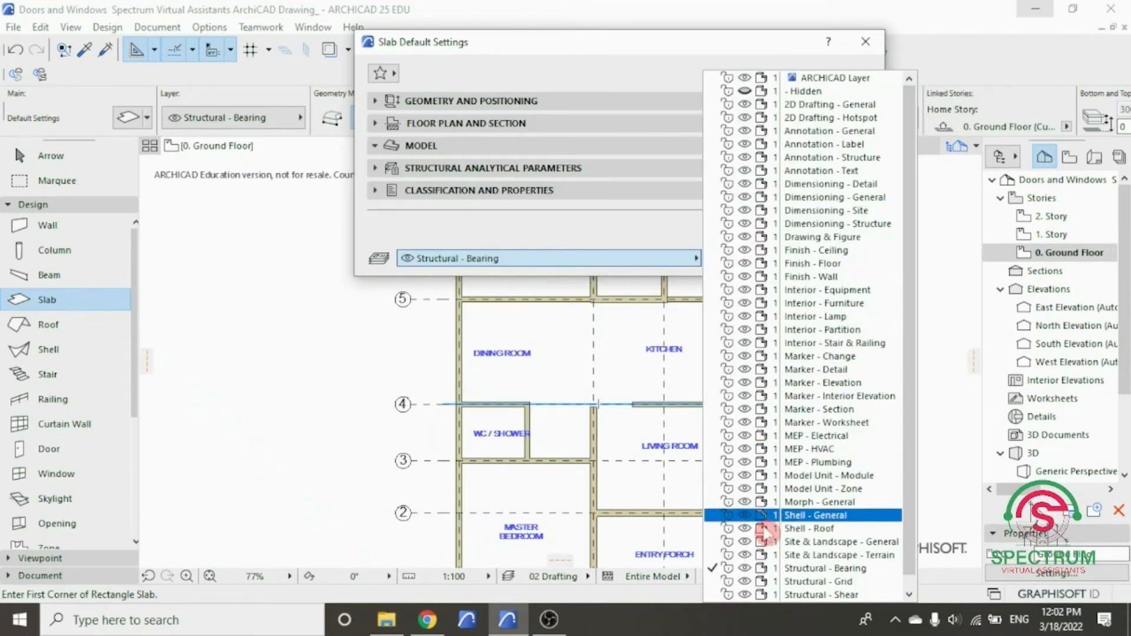
click(666, 237)
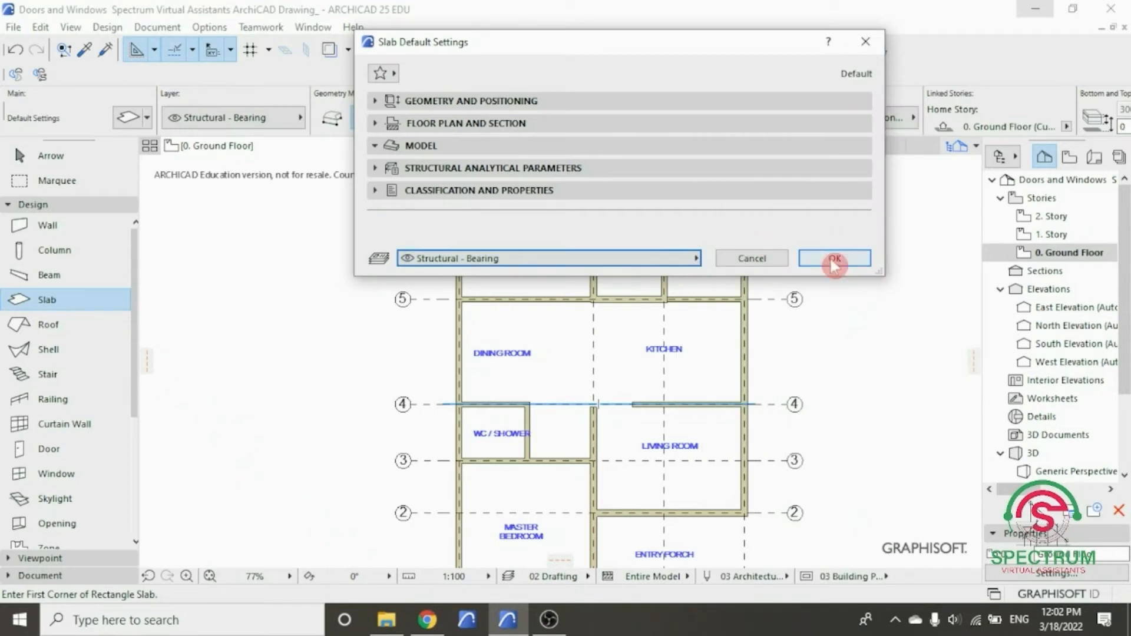
click(865, 257)
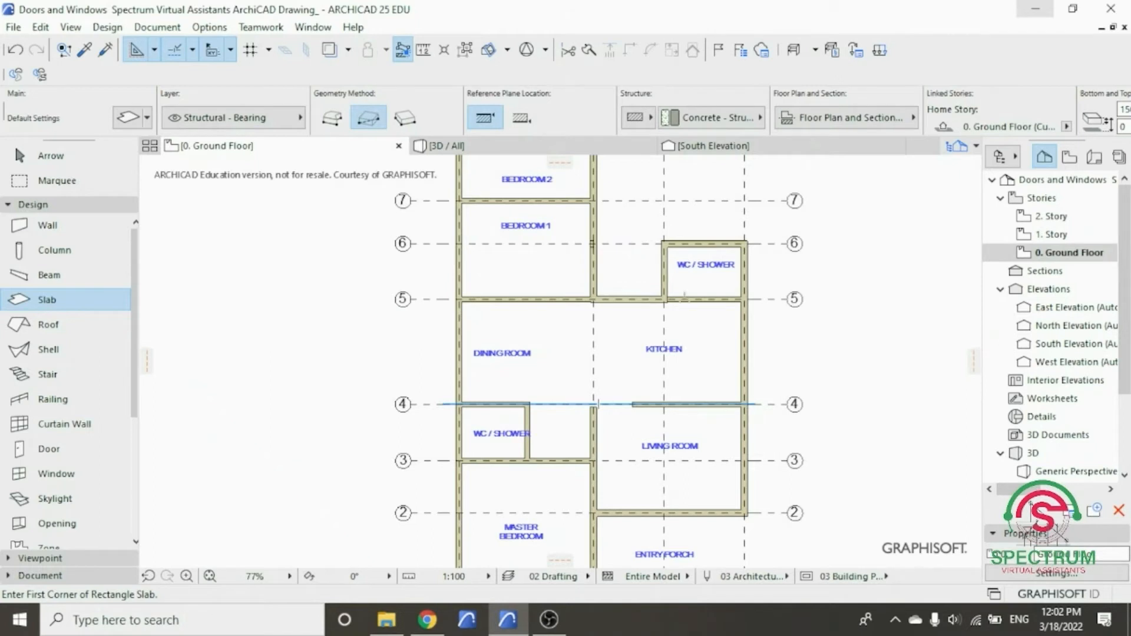
- Set the slab's geometry method to polygonal for tracing the ground floor plan
scroll(647, 362, down, 5)
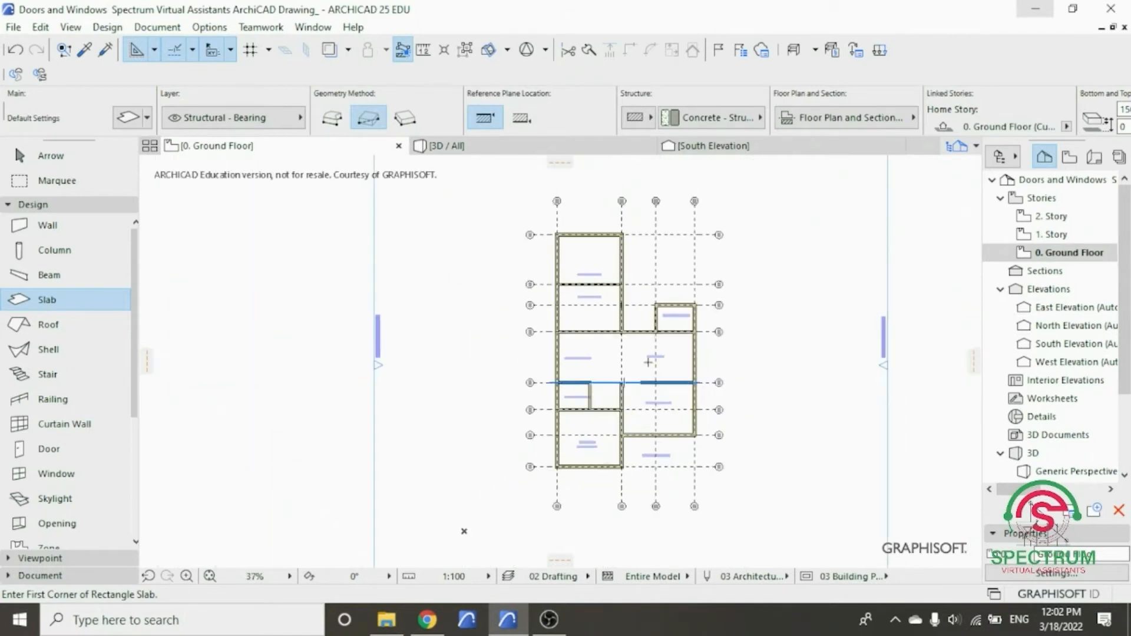
click(330, 122)
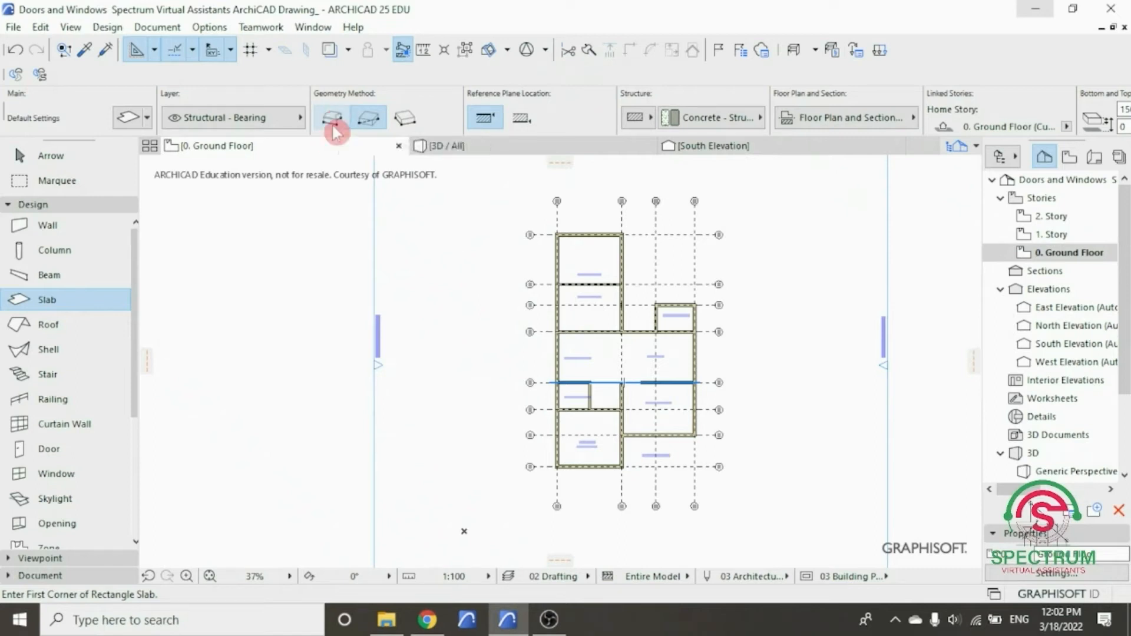
click(330, 122)
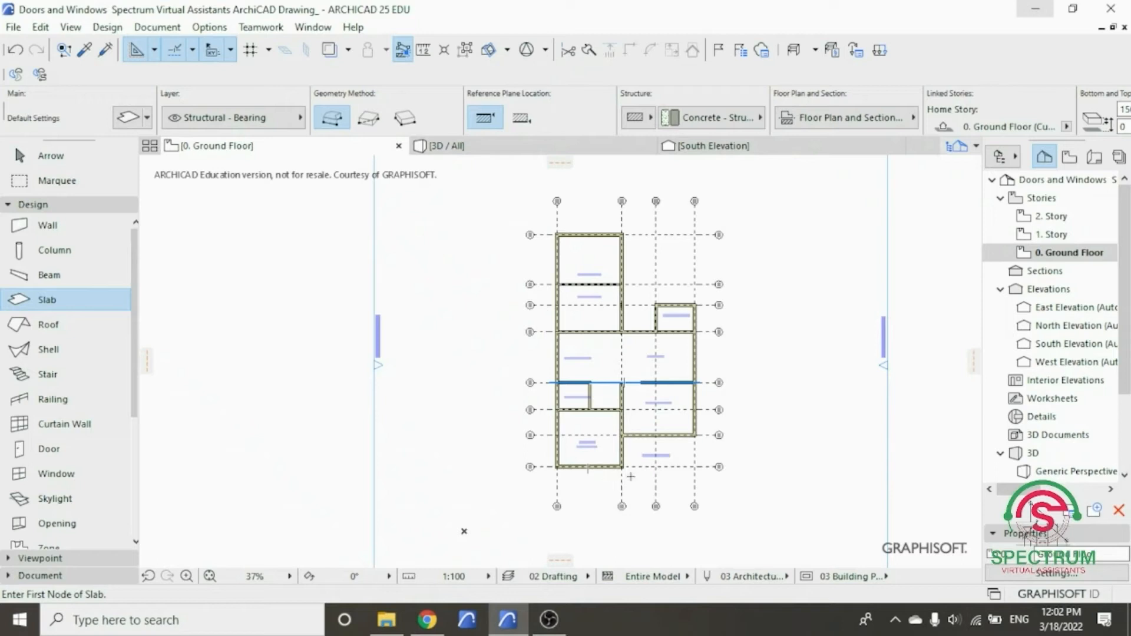
scroll(625, 493, down, 1)
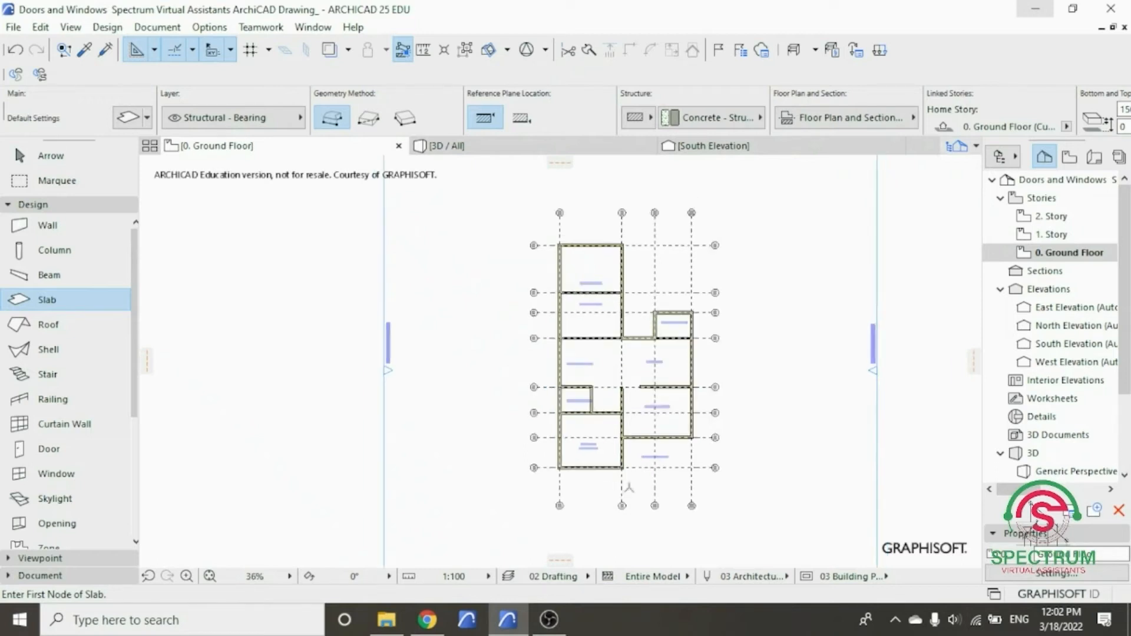
scroll(617, 357, up, 2)
middle_drag(617, 357, 538, 345)
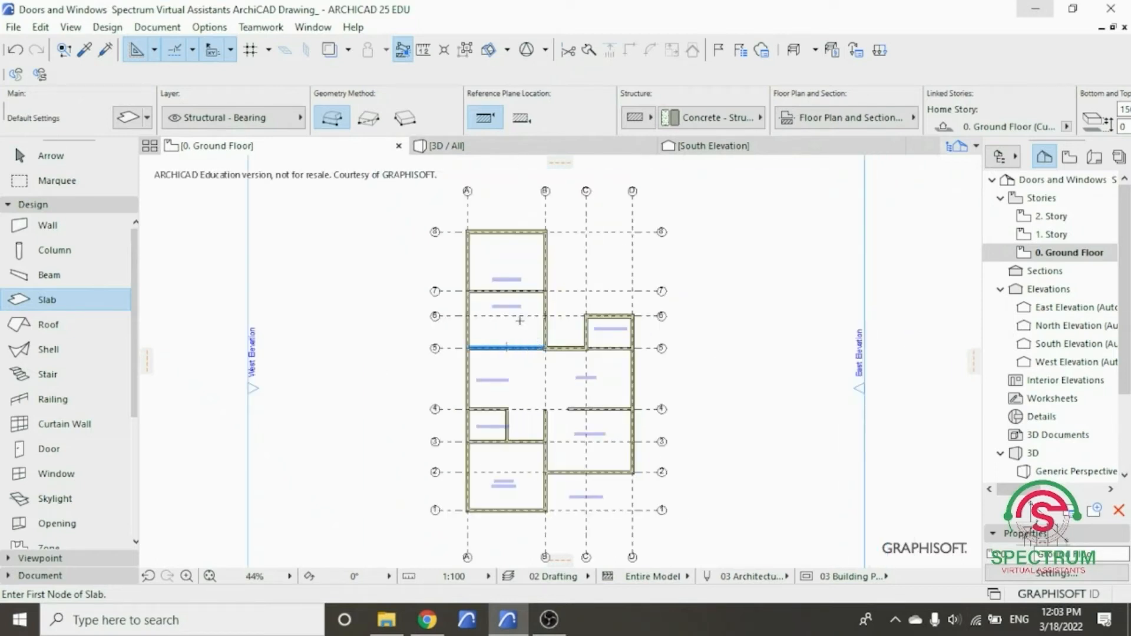
click(336, 122)
- Start the slab polygon at the outer wall corner at grid A/1 and place its second node at the outer corner at A/8
scroll(465, 520, up, 6)
scroll(465, 520, up, 6)
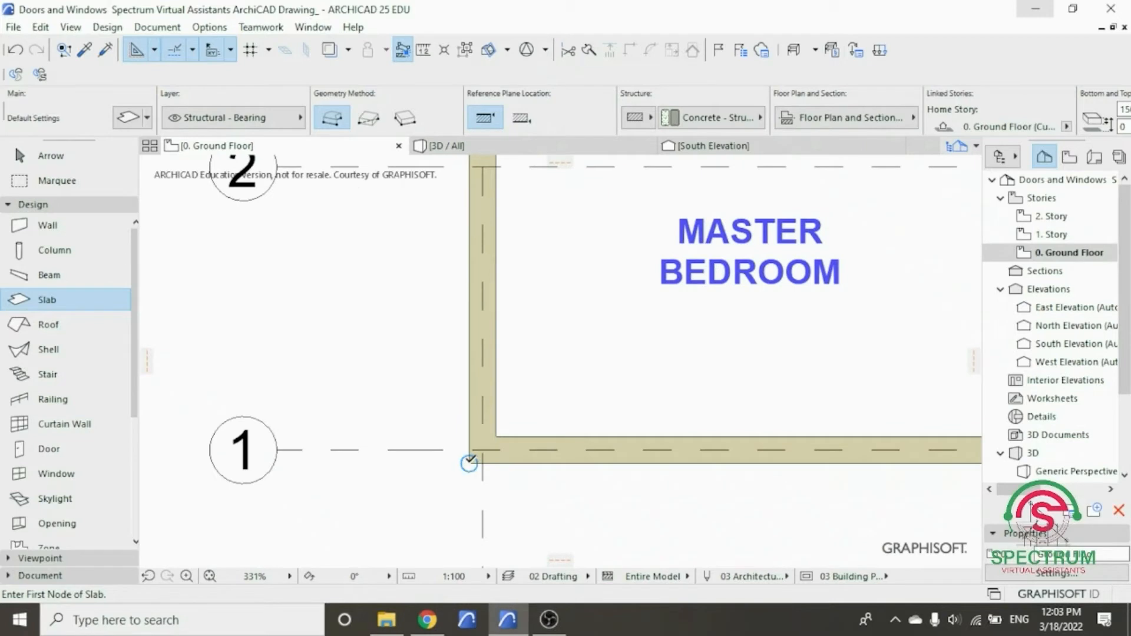
click(468, 463)
scroll(469, 465, down, 5)
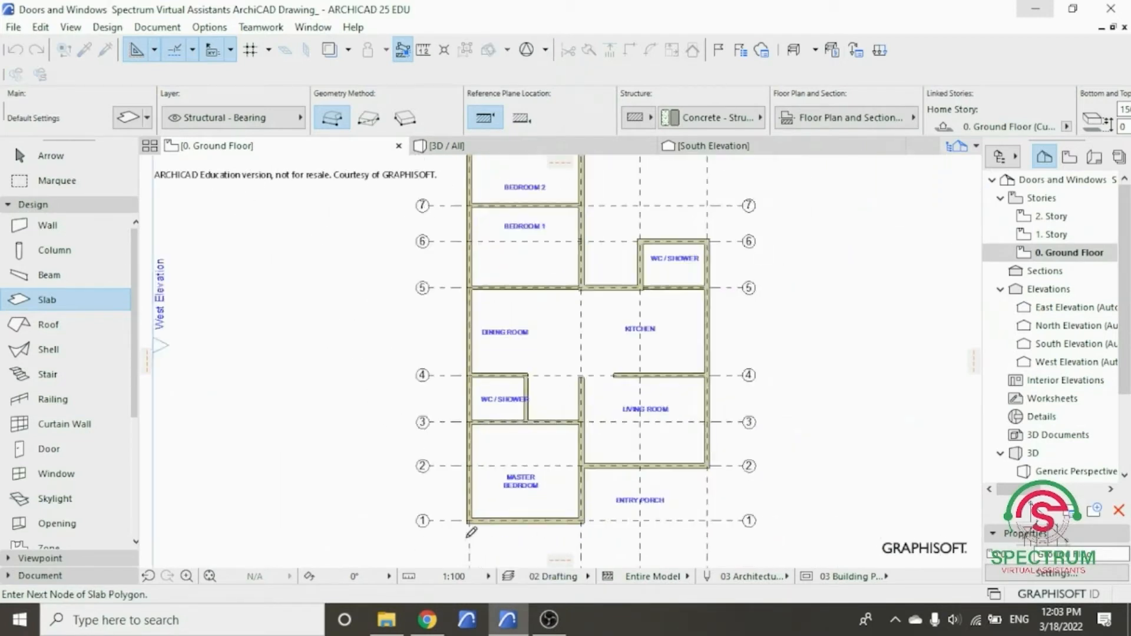
scroll(471, 532, down, 2)
scroll(477, 237, up, 2)
scroll(477, 236, up, 5)
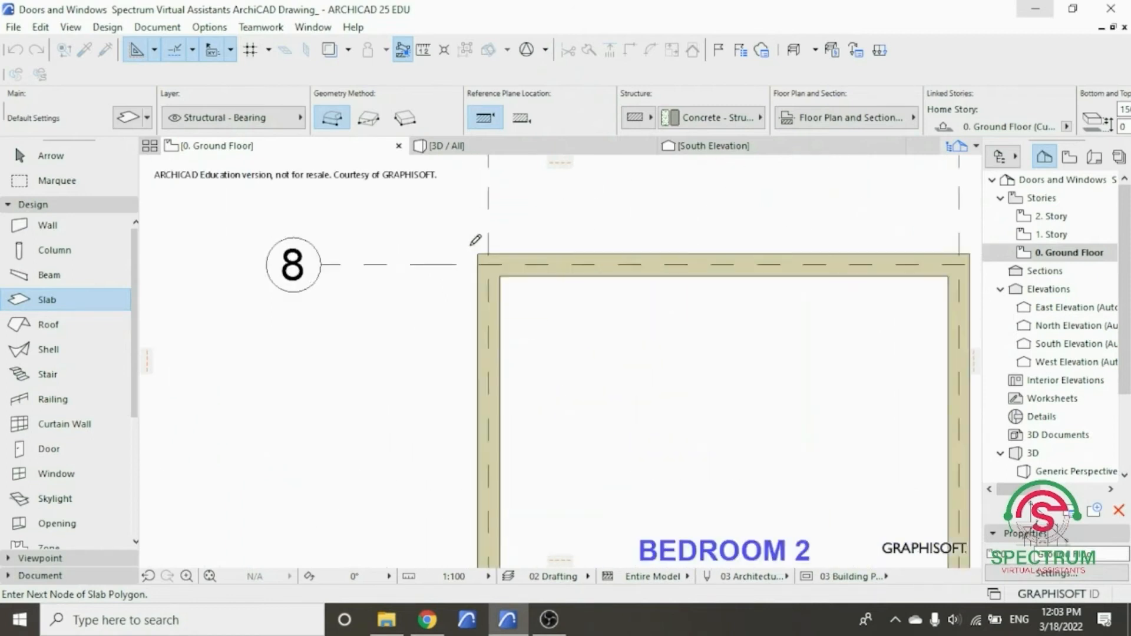
scroll(477, 242, up, 2)
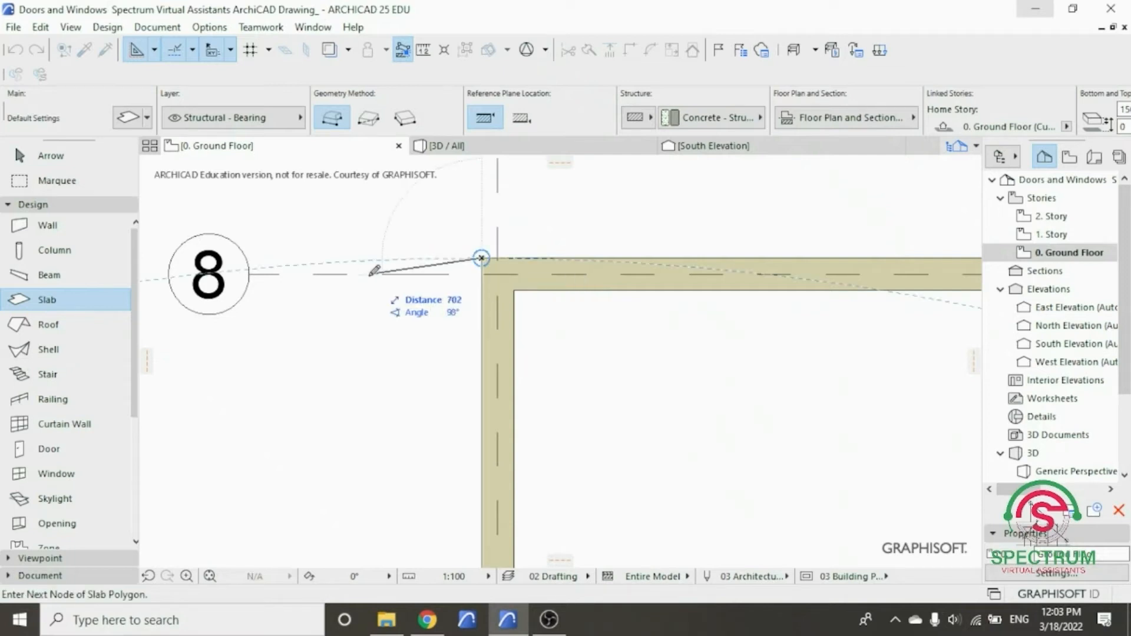
- Extend the slab outline 6650 from the A/8 corner to grid C, then along grid C to the WC / Shower wall's outer face at grid 6
scroll(373, 270, down, 4)
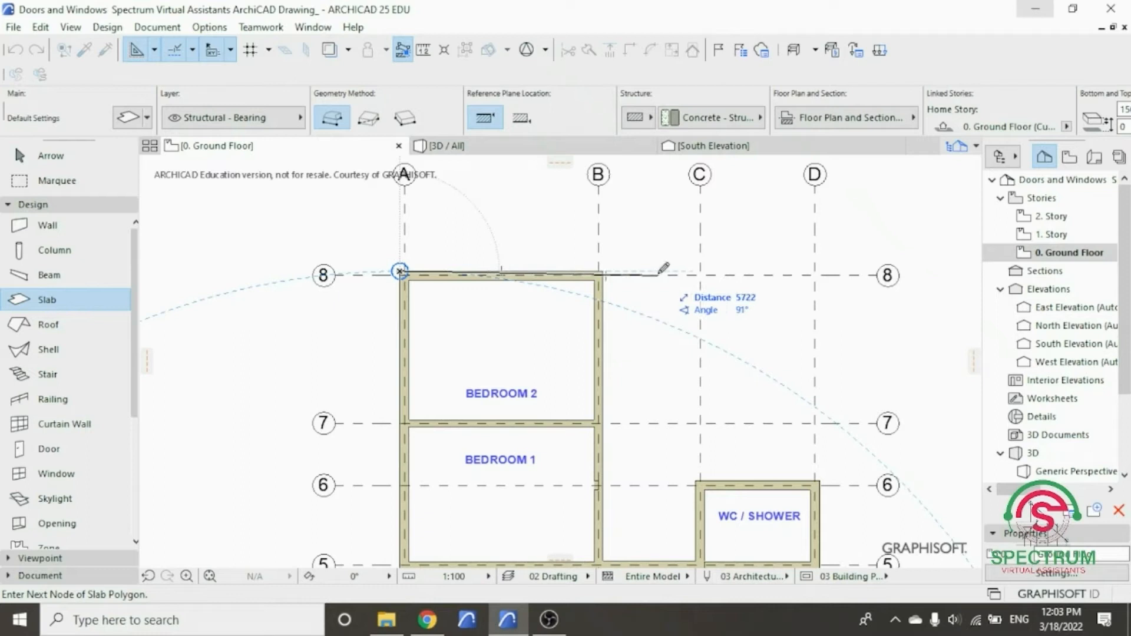
scroll(710, 268, up, 5)
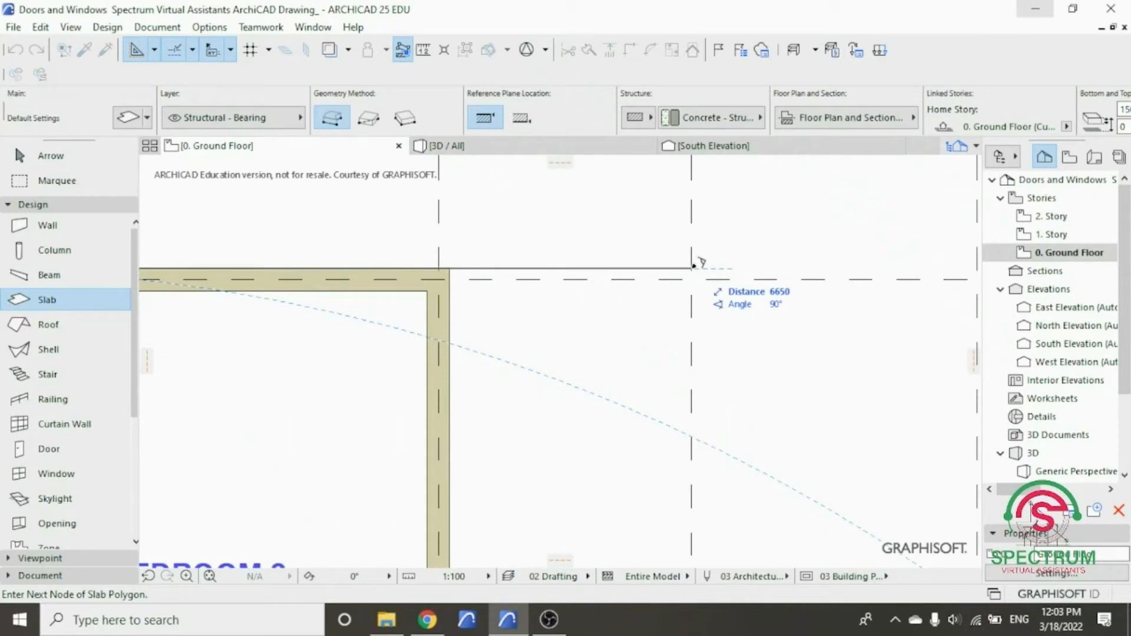
click(691, 269)
scroll(692, 279, down, 6)
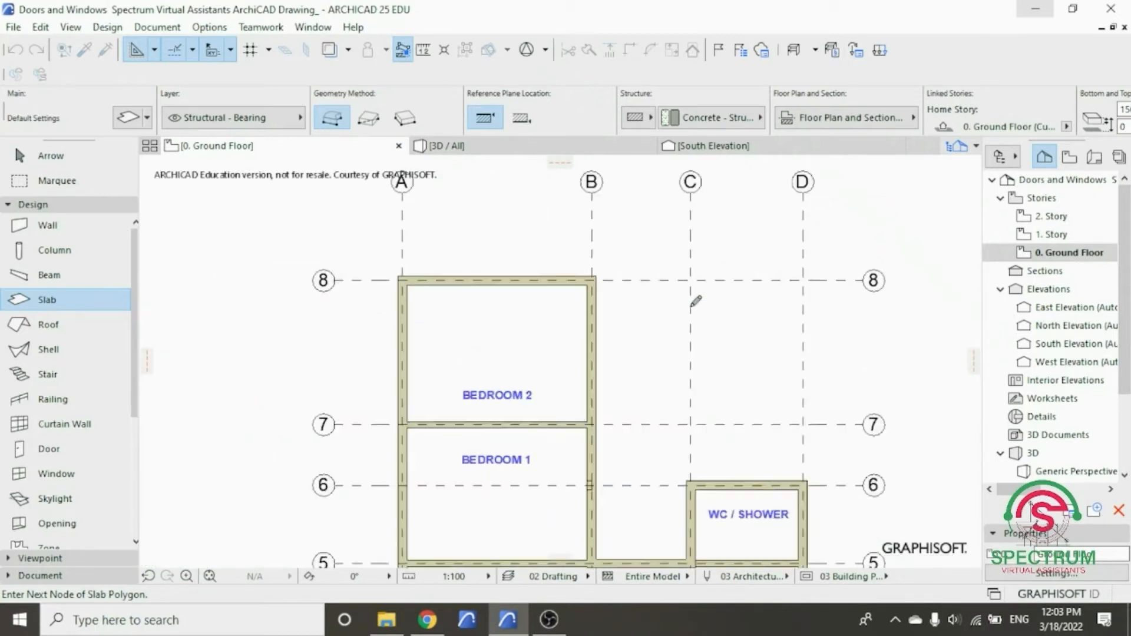
scroll(693, 458, up, 2)
scroll(698, 457, up, 3)
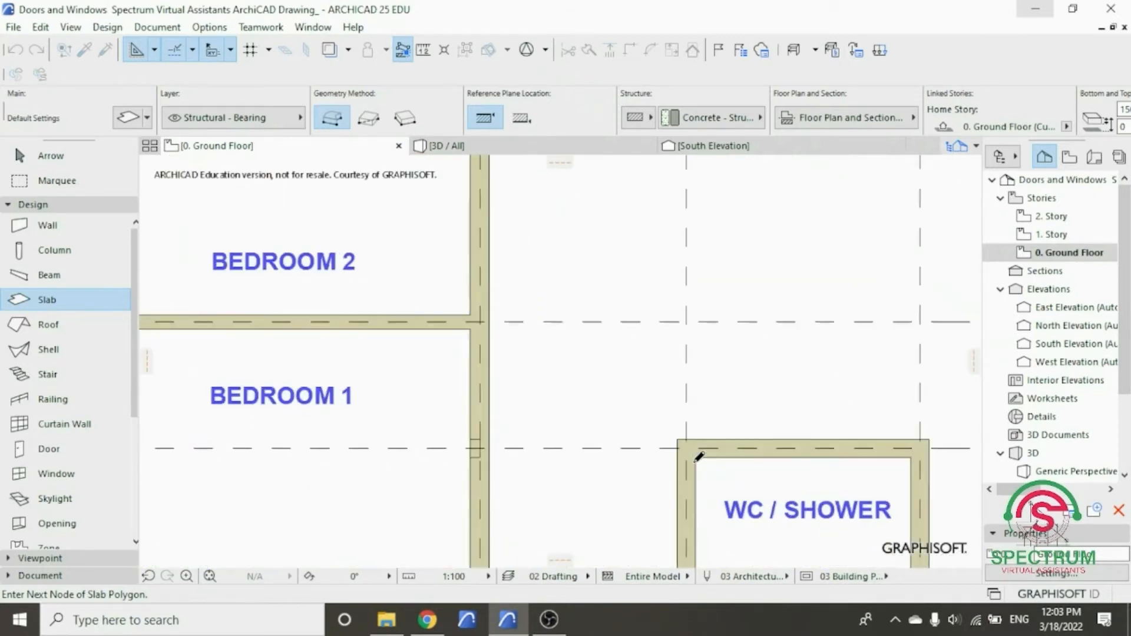
double_click(689, 428)
scroll(695, 425, down, 3)
click(689, 429)
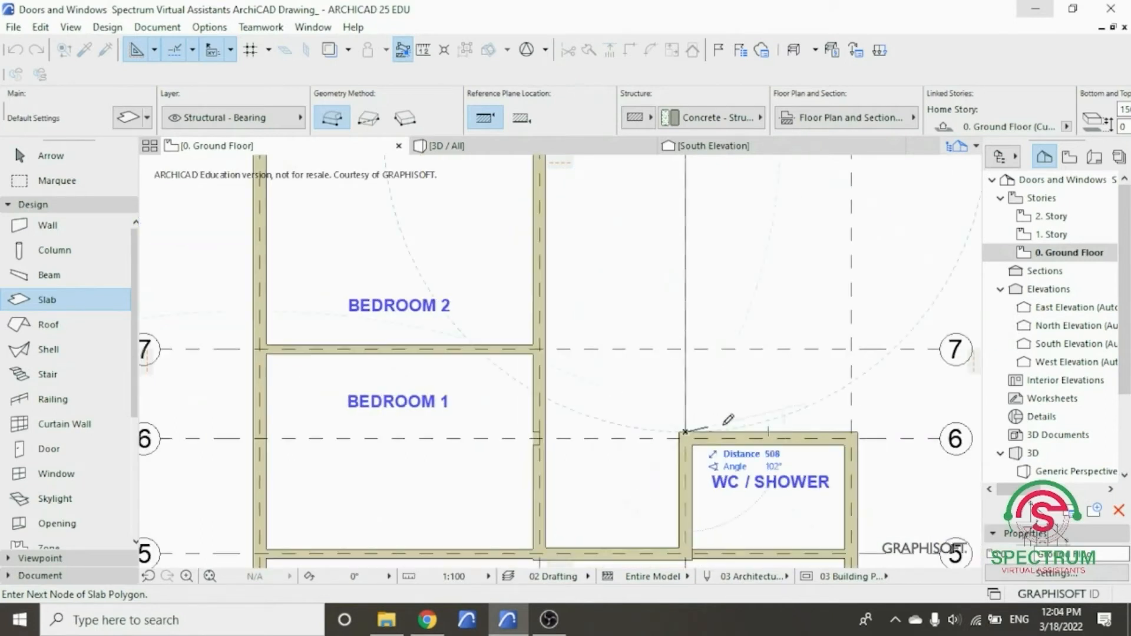
- Continue the slab outline 2650 to the WC / Shower's outer corner at D/6, then to the living room's outer corner at D/2
scroll(866, 427, up, 3)
scroll(867, 425, up, 3)
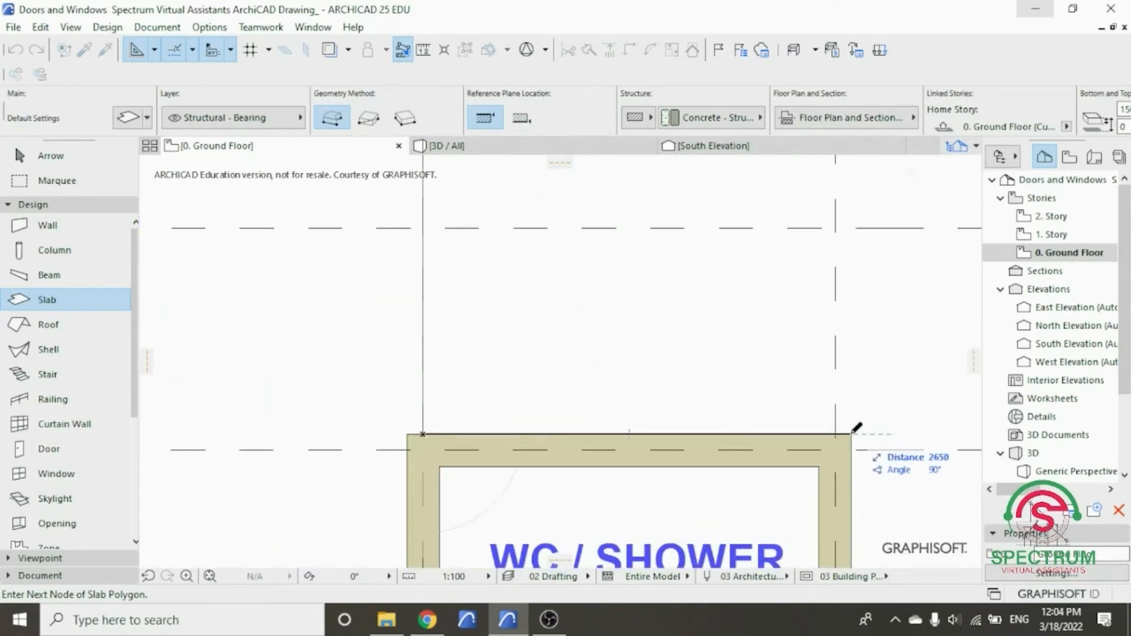
scroll(854, 429, down, 6)
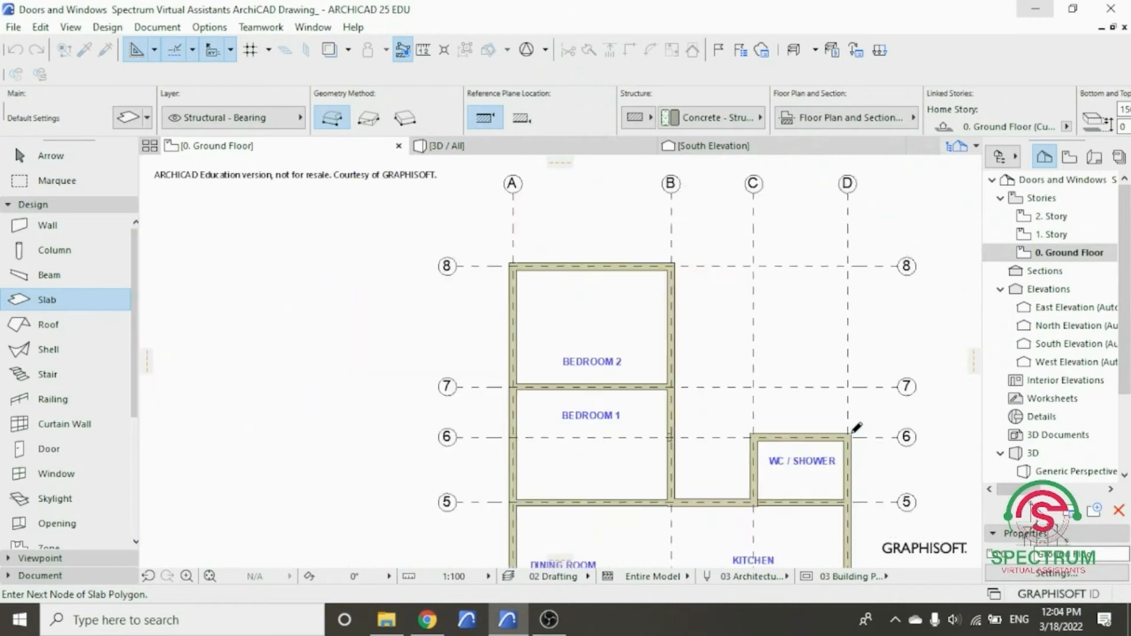
scroll(855, 441, up, 6)
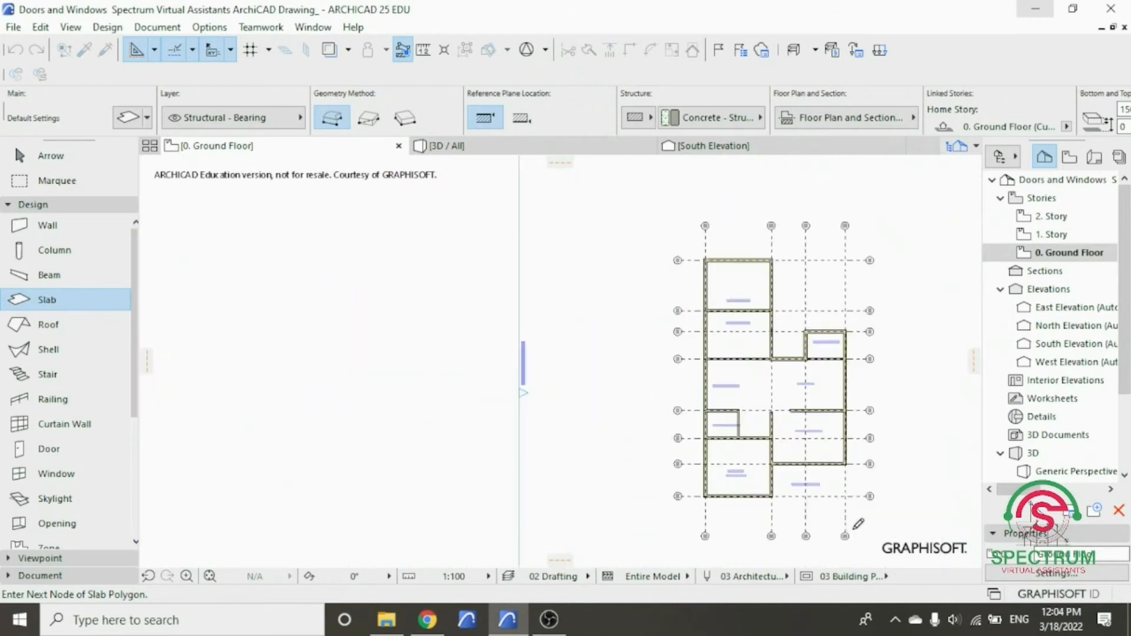
scroll(907, 471, up, 5)
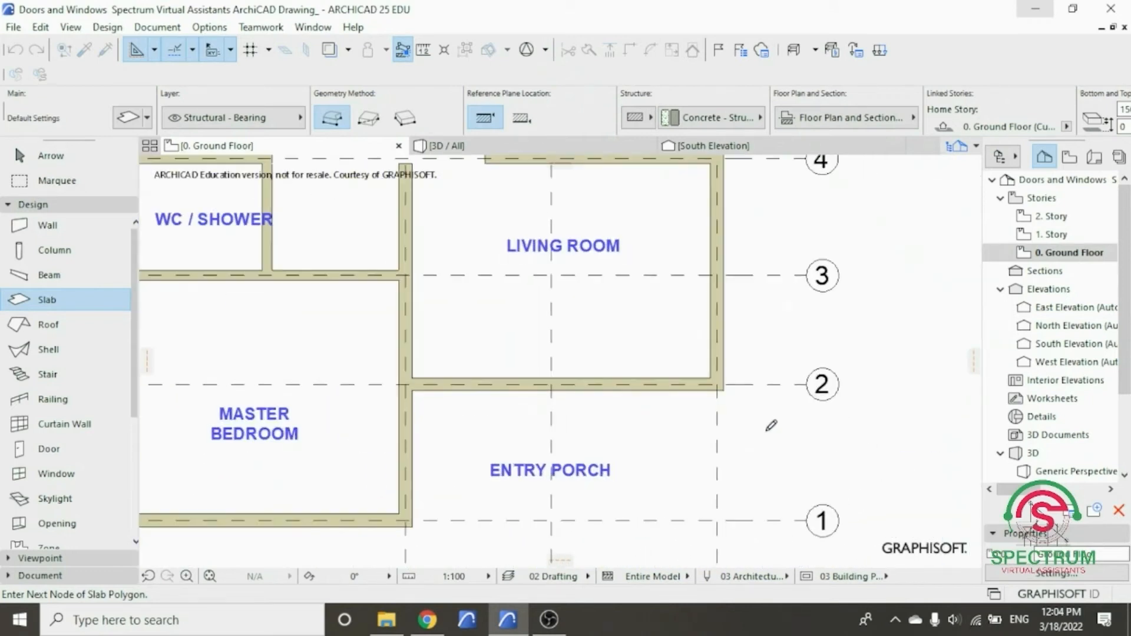
click(718, 371)
scroll(848, 406, down, 4)
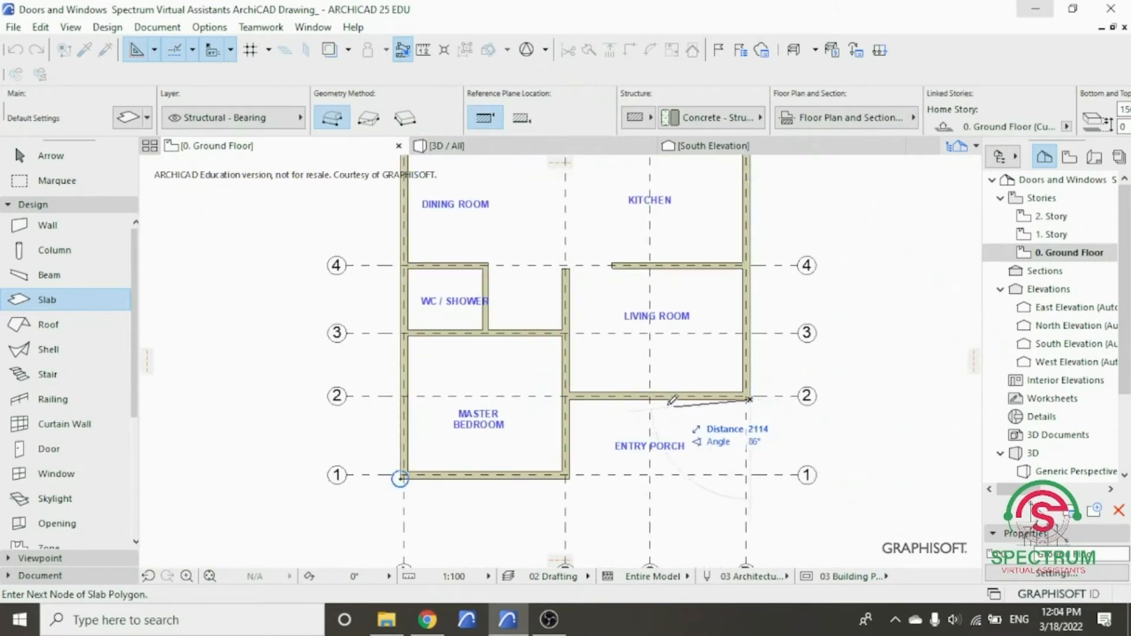
- Extend the slab outline 2099 around the entry porch to D/1 and close the polygon at its starting corner at A/1
scroll(755, 496, up, 1)
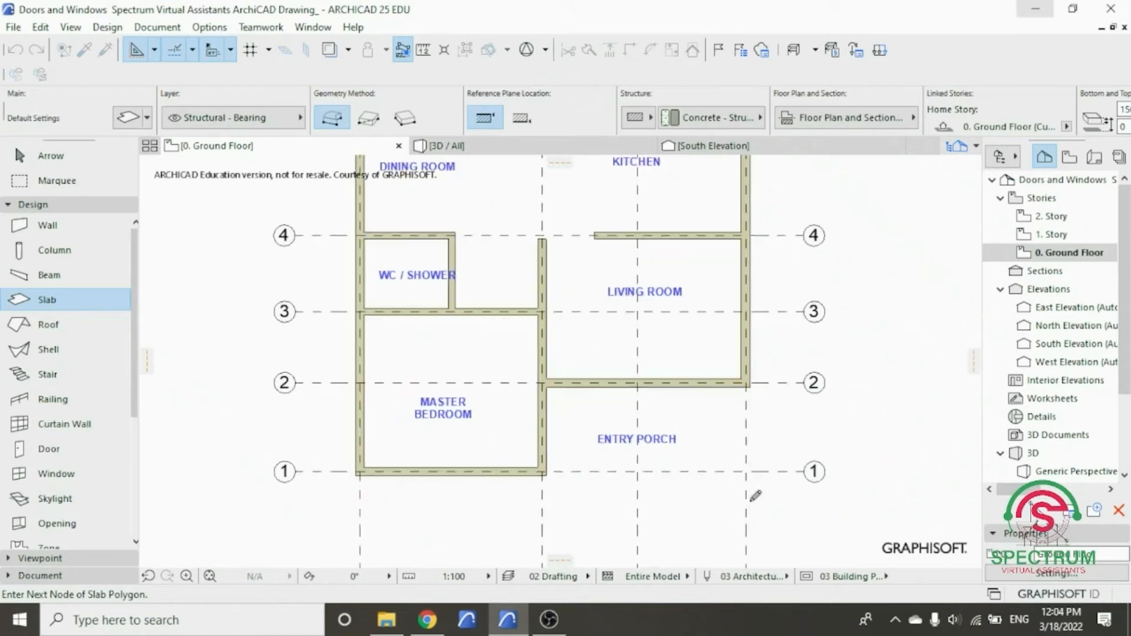
scroll(755, 496, up, 5)
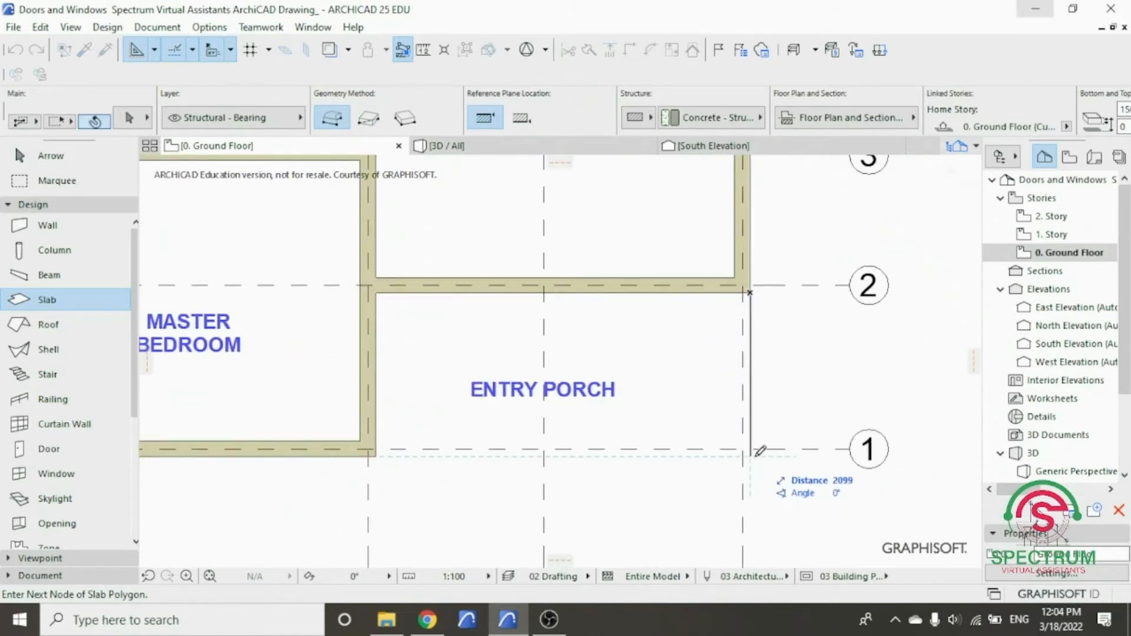
click(757, 452)
scroll(501, 448, down, 4)
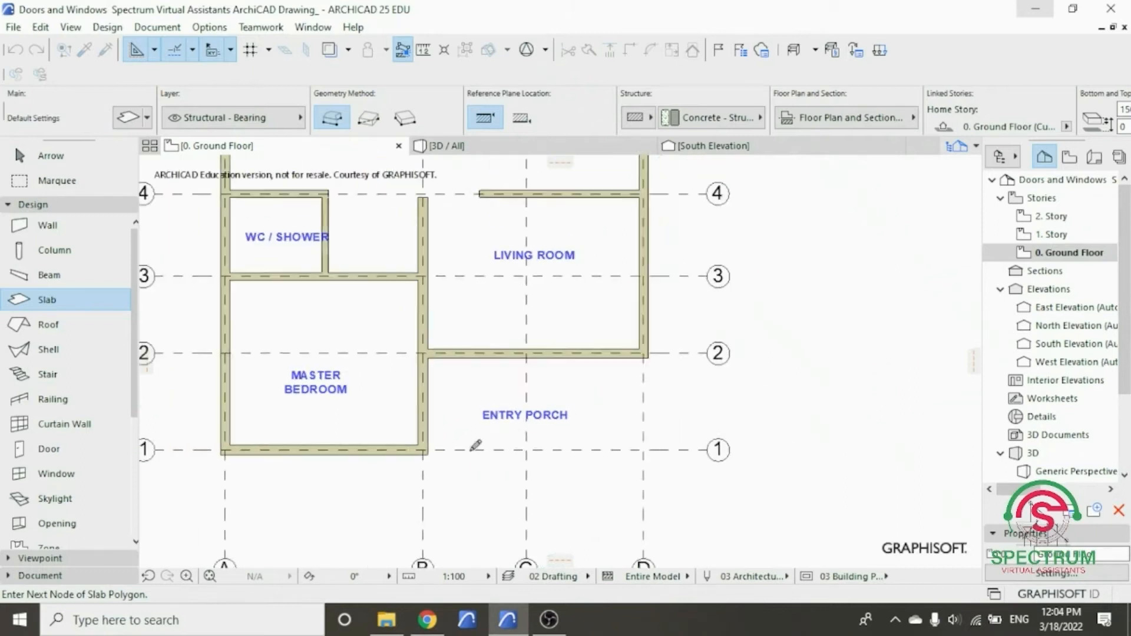
scroll(228, 450, up, 5)
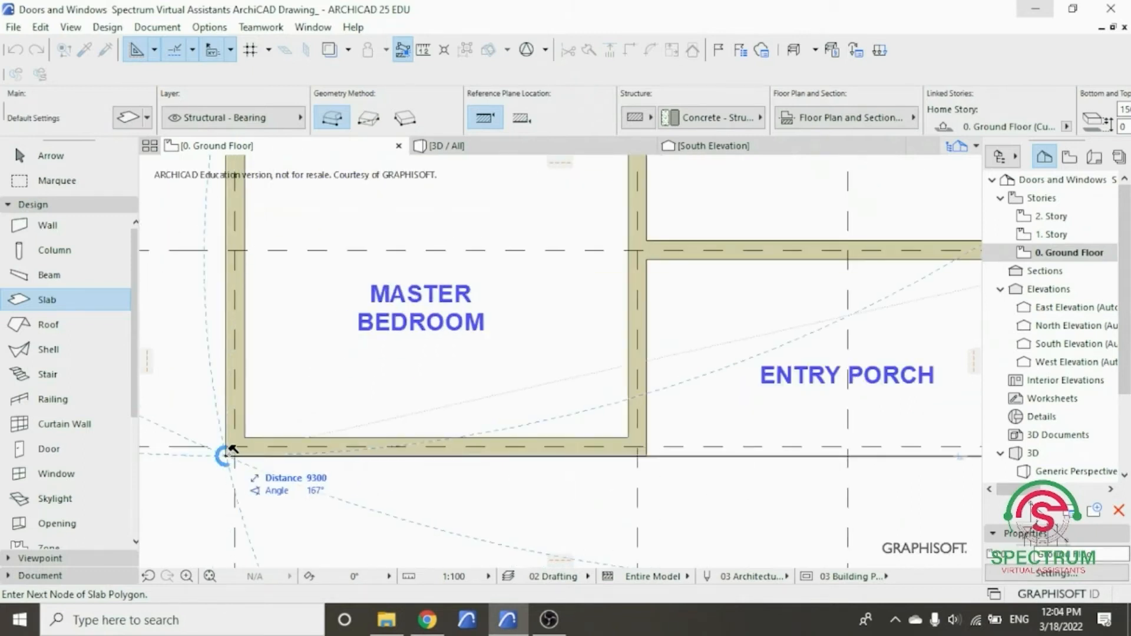
click(230, 449)
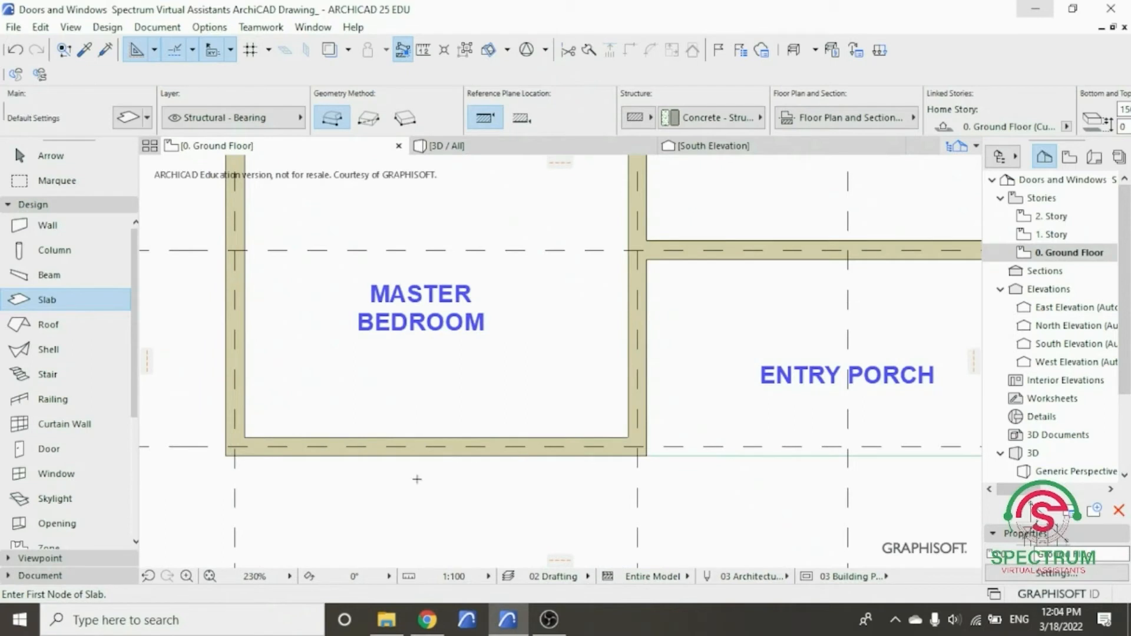
- Show the entire model in 3D to view the slab beneath the walls
scroll(417, 478, down, 6)
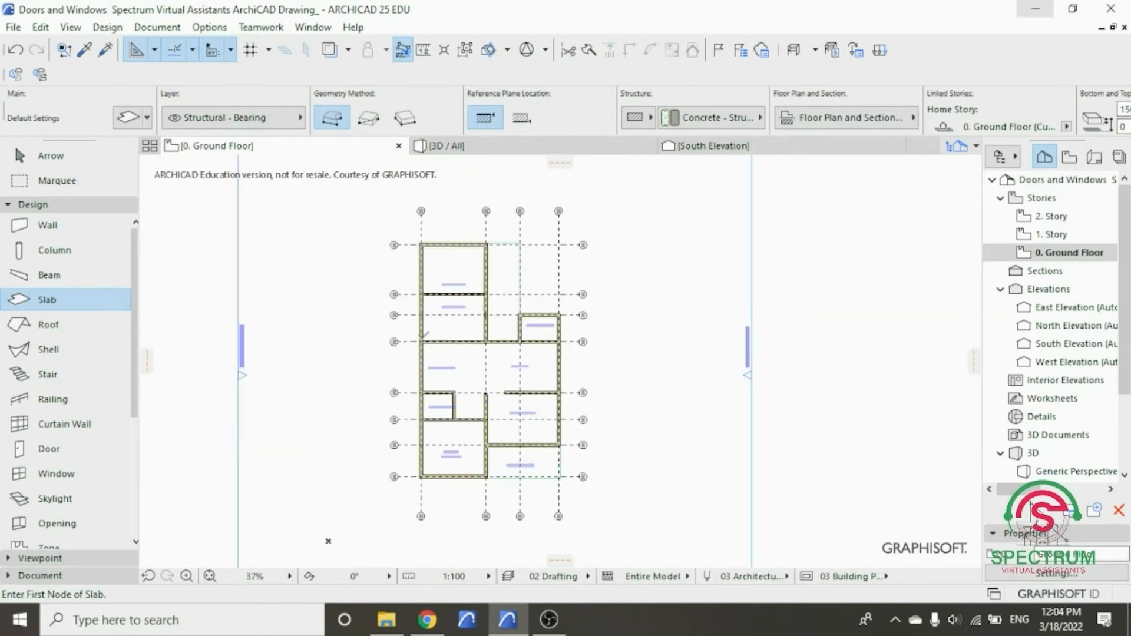
scroll(423, 337, up, 2)
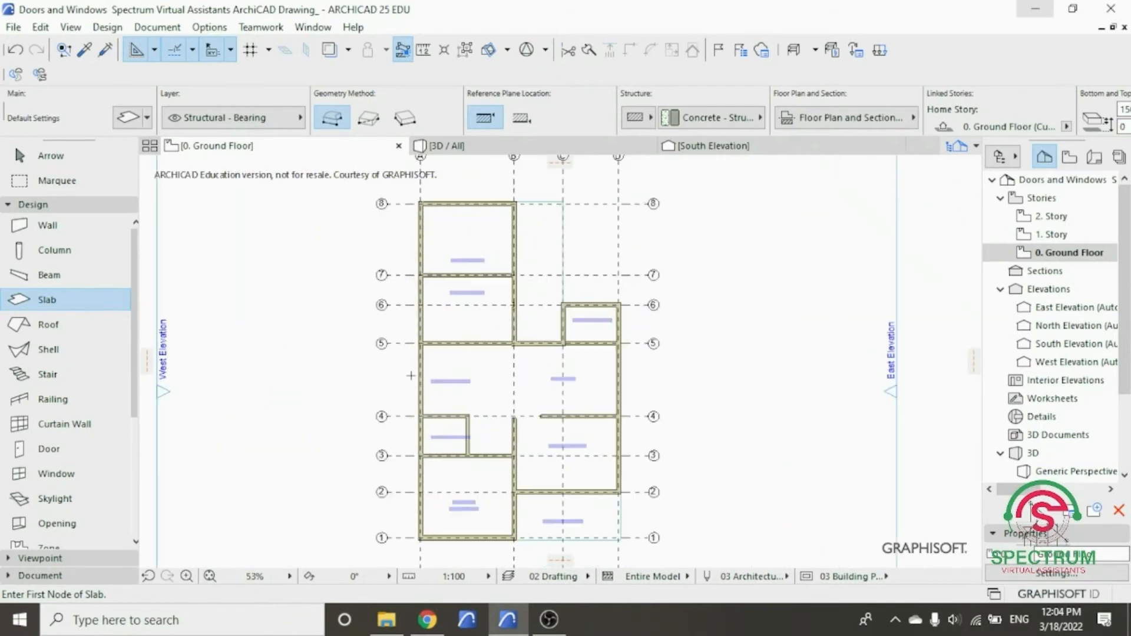
right_click(728, 283)
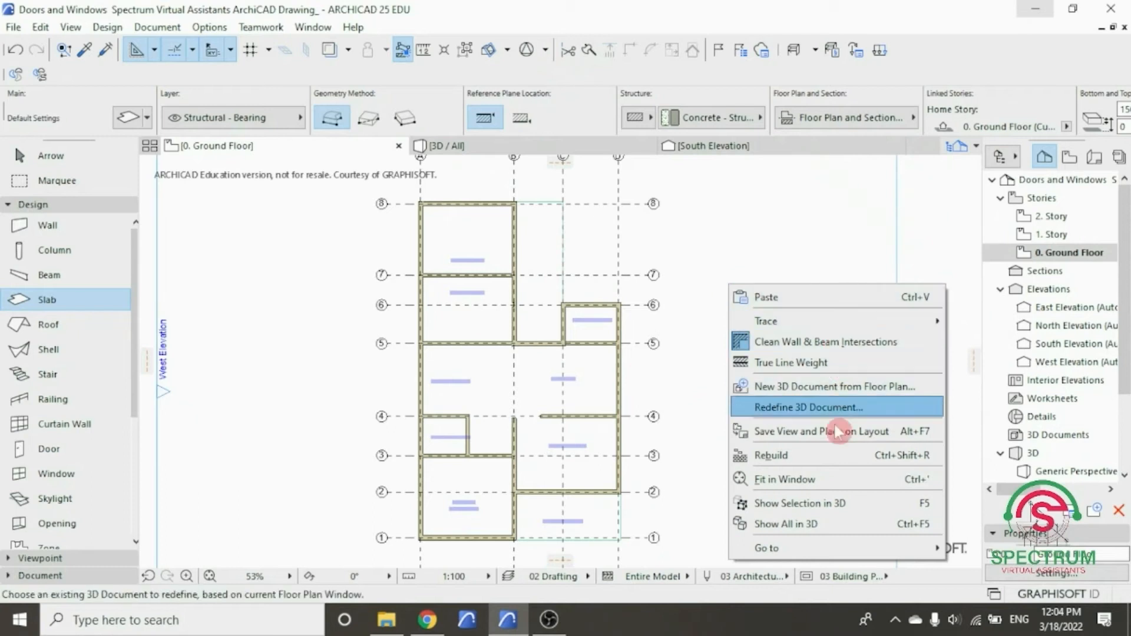
click(801, 526)
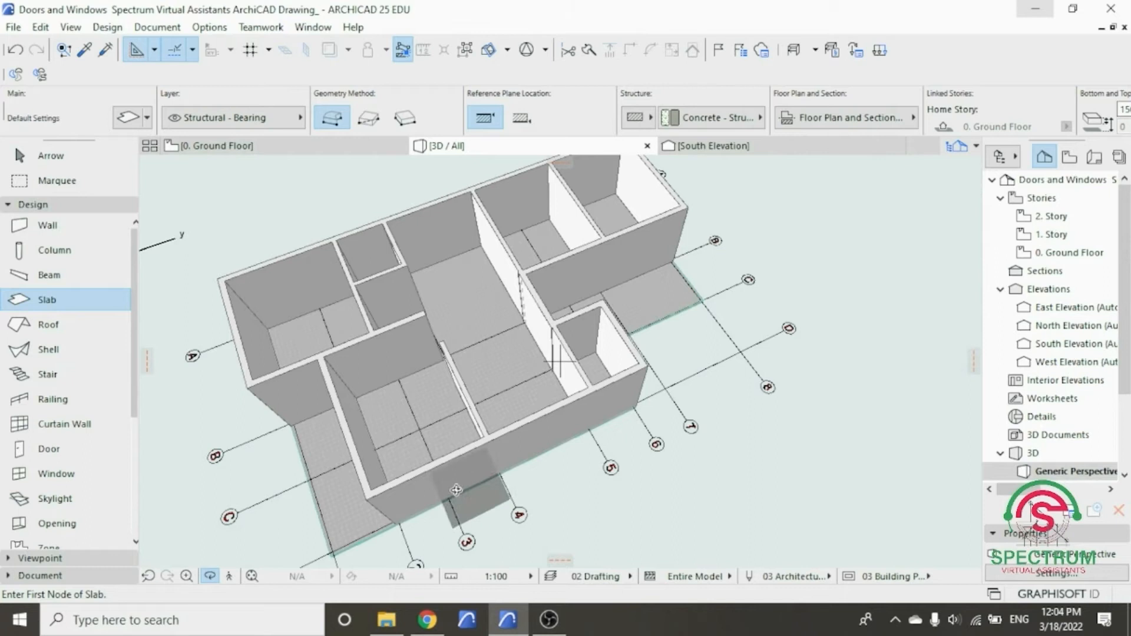
- Orbit the 3D model to inspect the slab and walls from several sides, and return to the ground floor plan
click(211, 578)
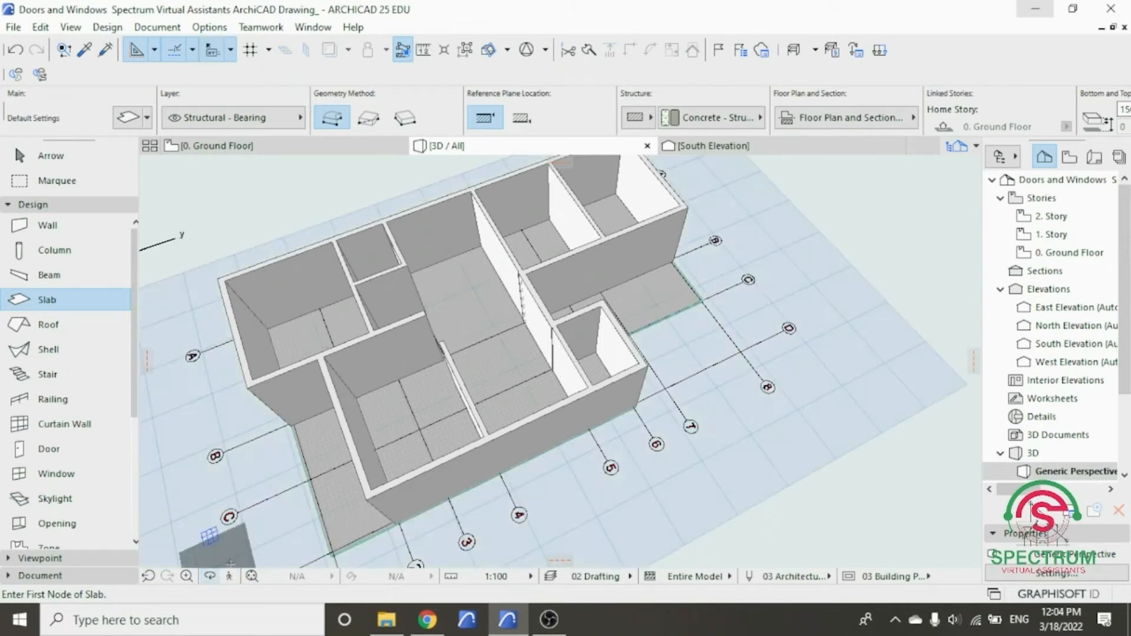
drag(247, 551, 616, 333)
scroll(616, 334, down, 3)
drag(319, 511, 841, 484)
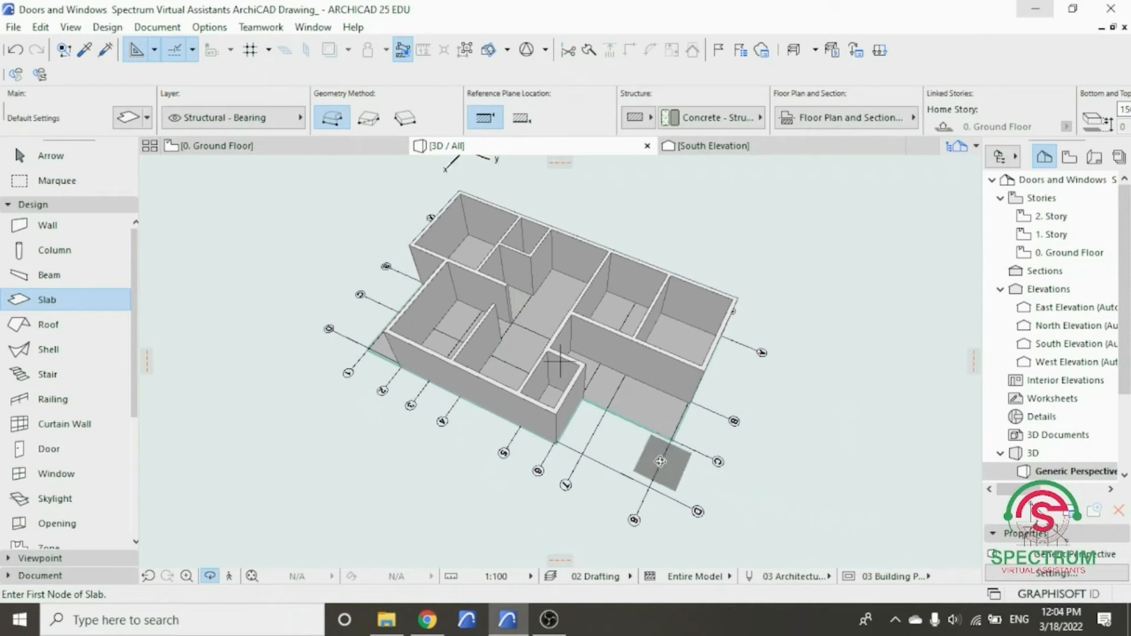
click(344, 146)
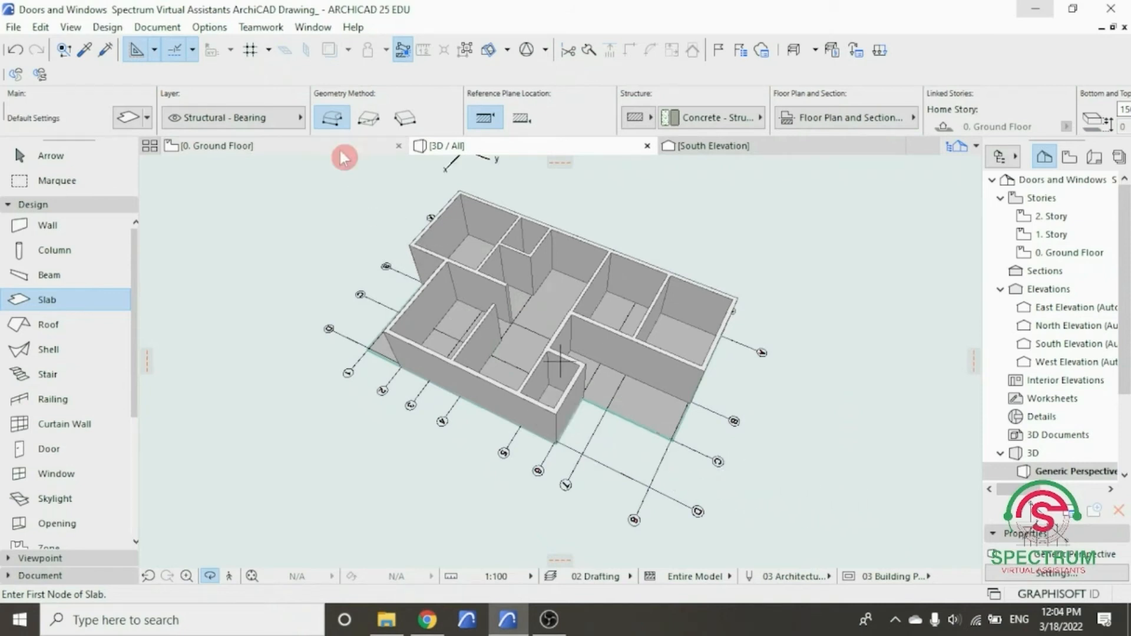
scroll(715, 324, down, 2)
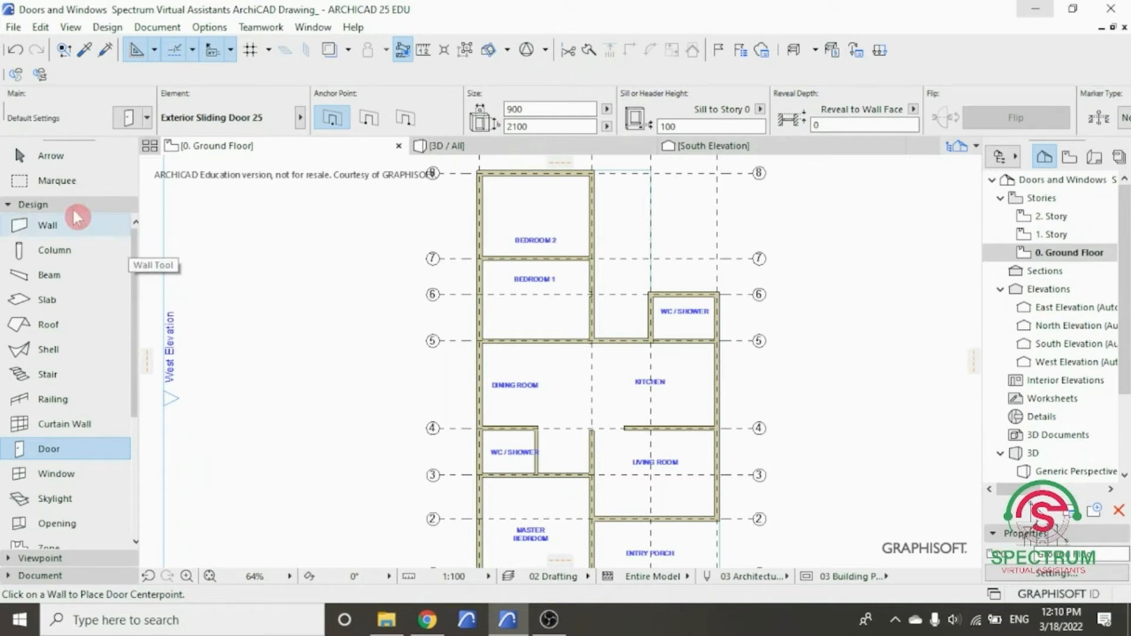
- Open the default door settings and choose Exterior Sliding Door 25 from the Sliding Doors 25 library folder
click(33, 205)
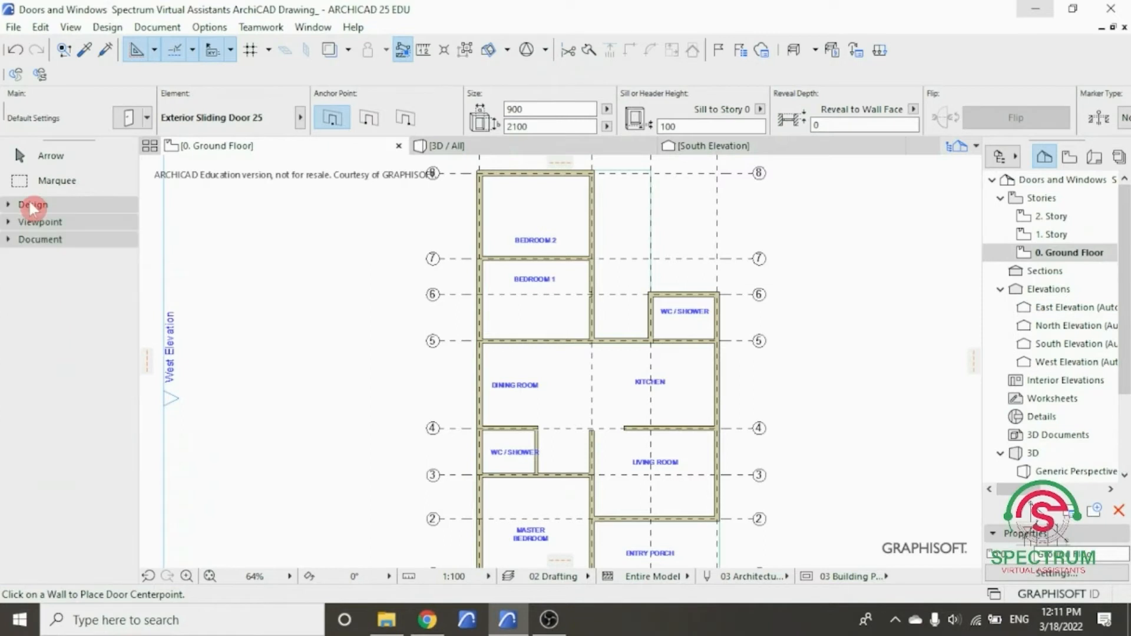
click(32, 205)
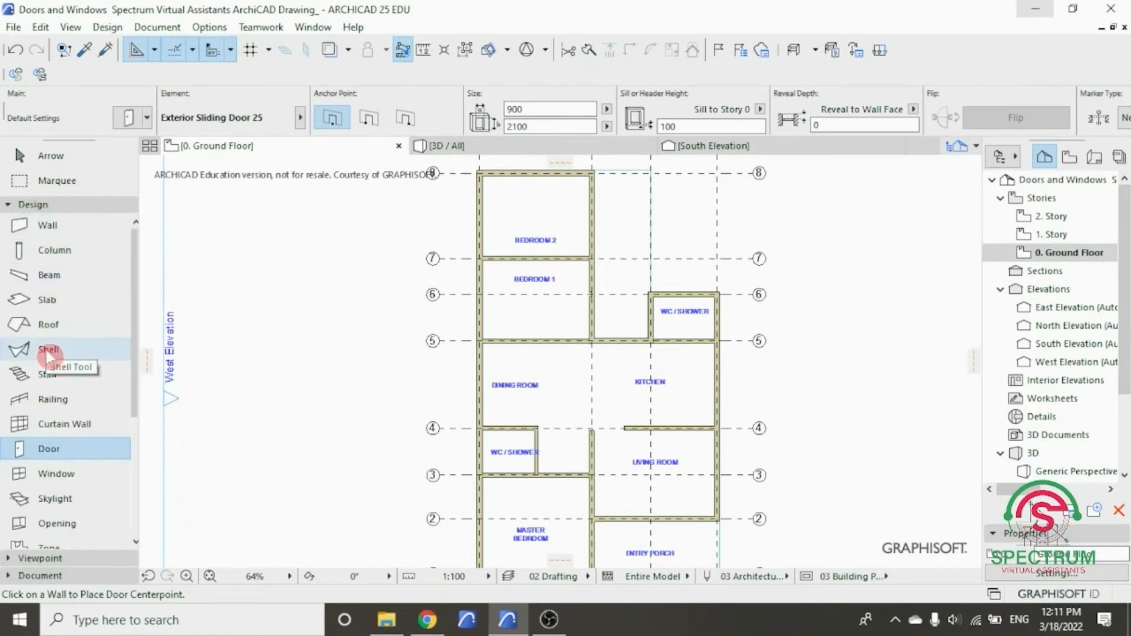
double_click(48, 448)
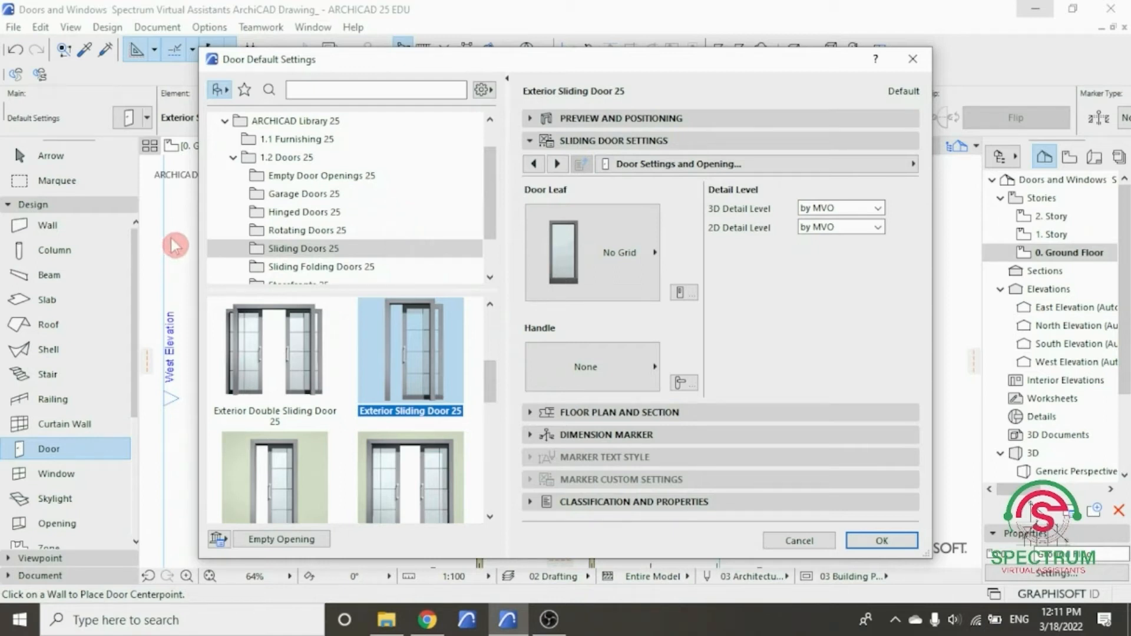
click(292, 250)
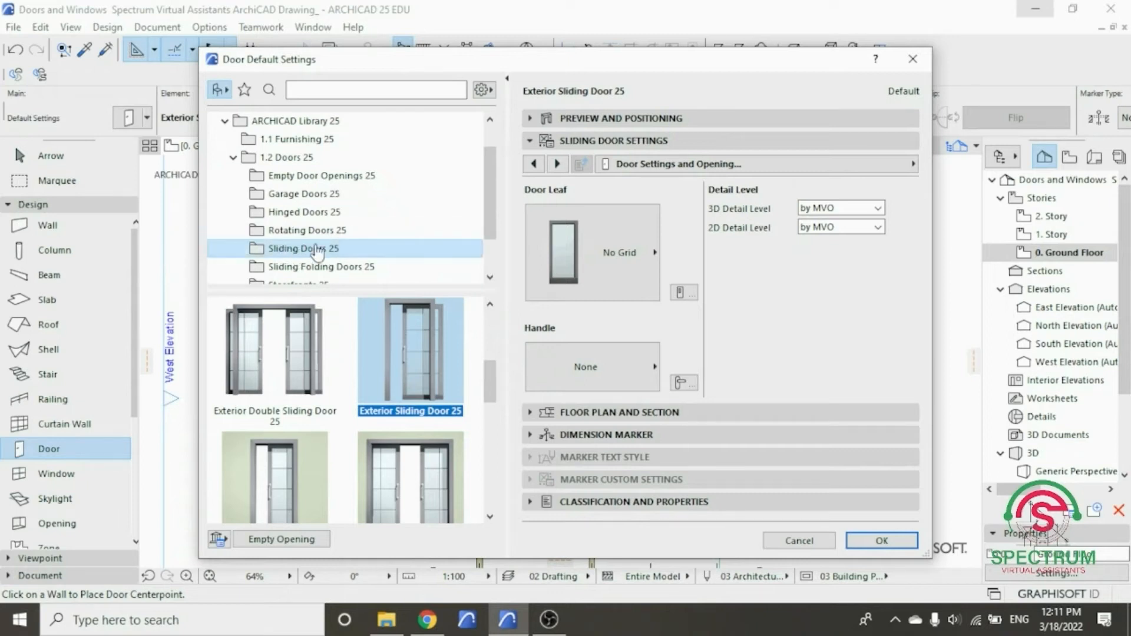
click(282, 157)
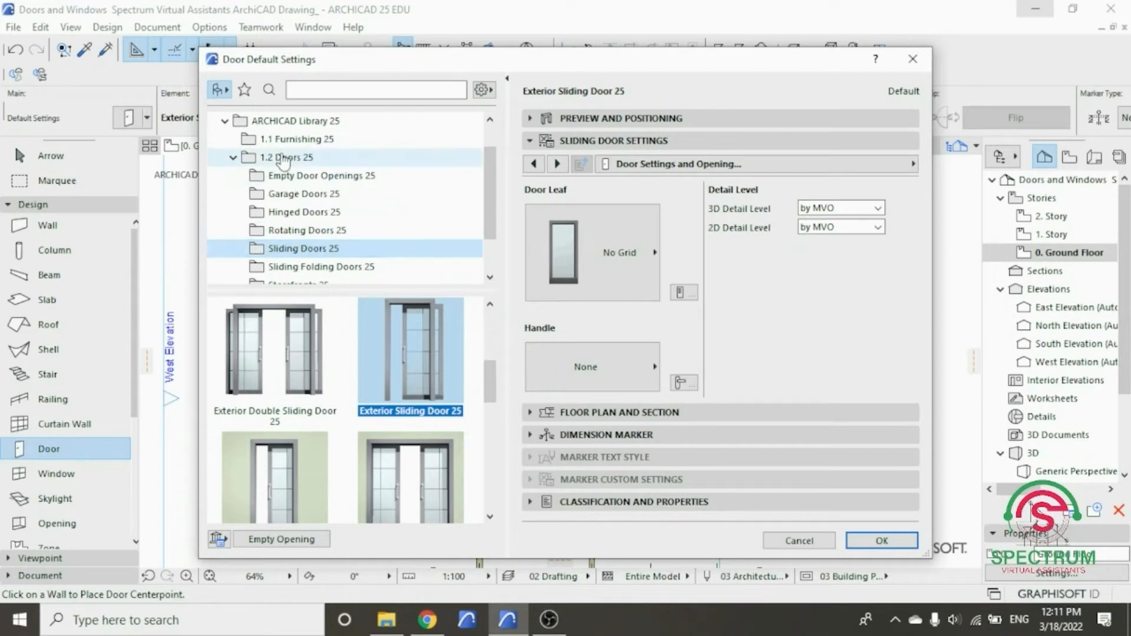
click(293, 251)
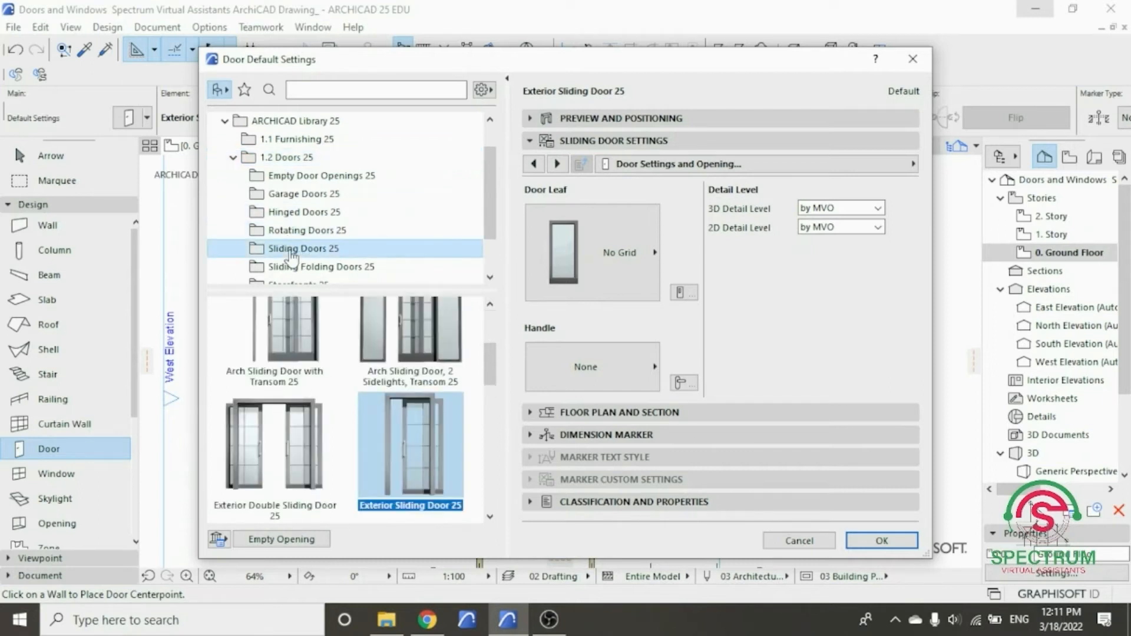
mouse_move(492, 364)
mouse_down()
mouse_move(487, 324)
mouse_move(505, 428)
mouse_move(497, 372)
mouse_up()
click(439, 388)
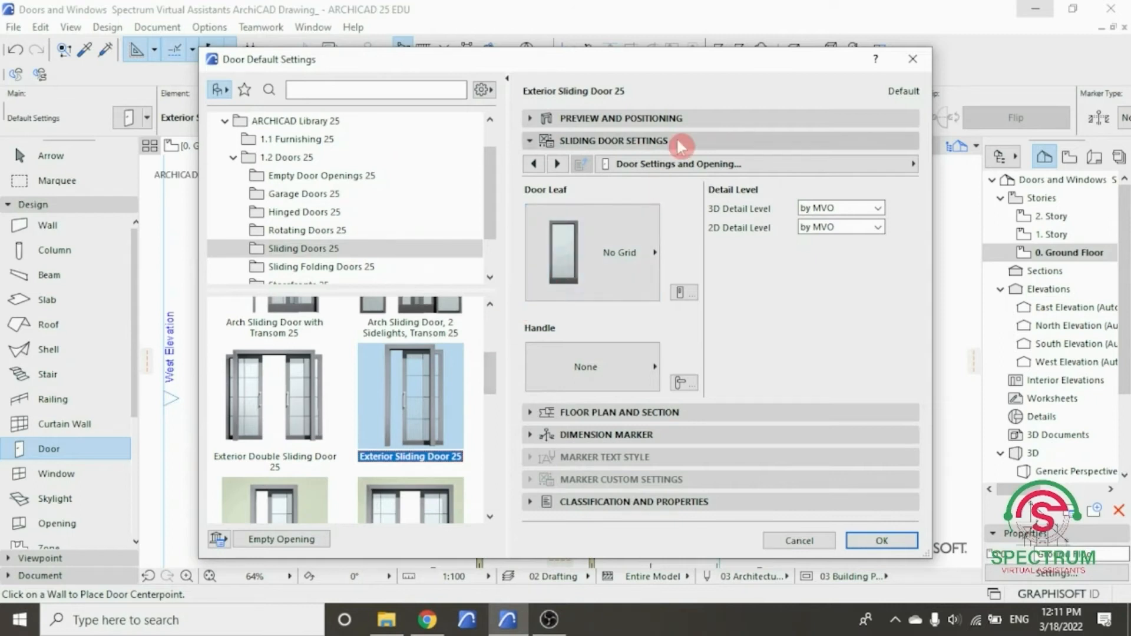
- Set the default sliding door's height to 2400, keeping a width of 900
click(682, 119)
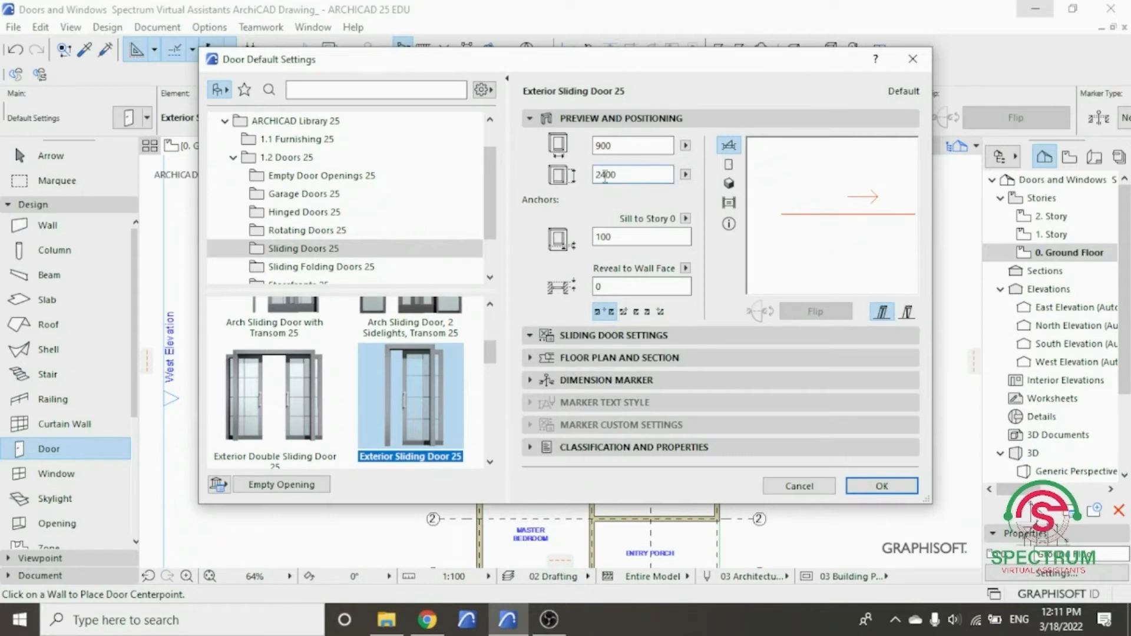
click(615, 146)
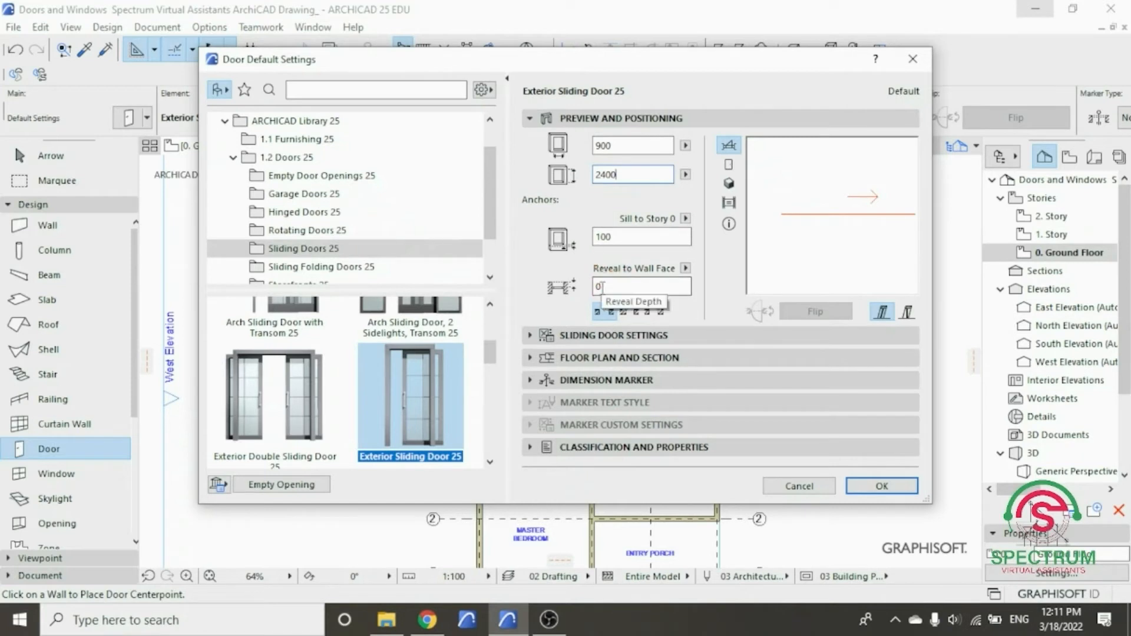
click(618, 124)
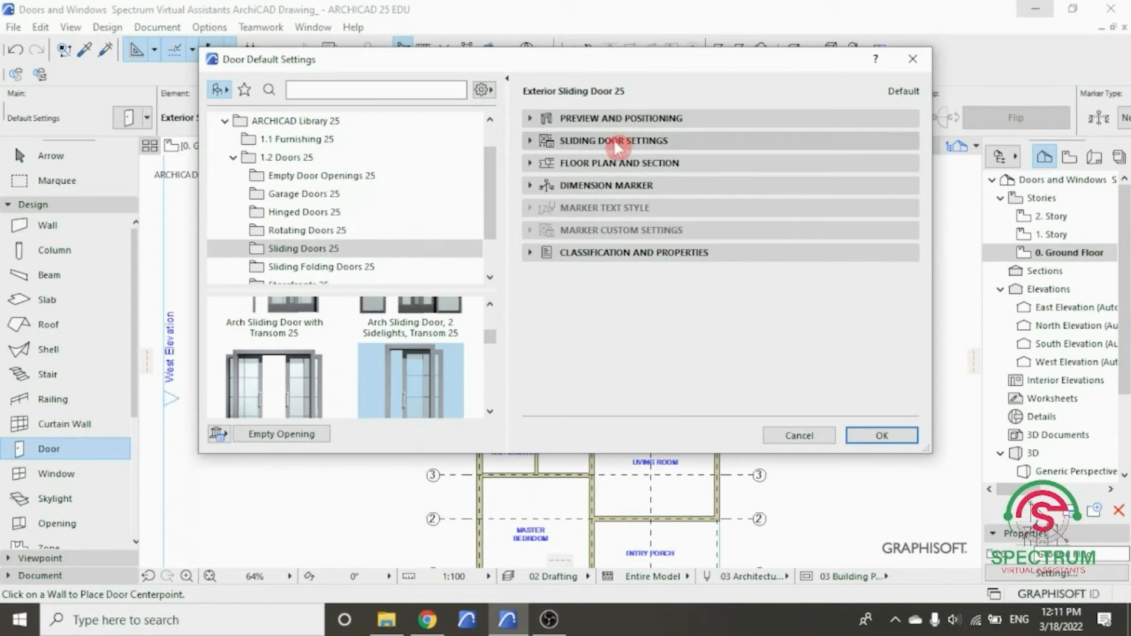
- Give the sliding door a Style 1 door leaf and the Fix Handle 1 handle
click(616, 141)
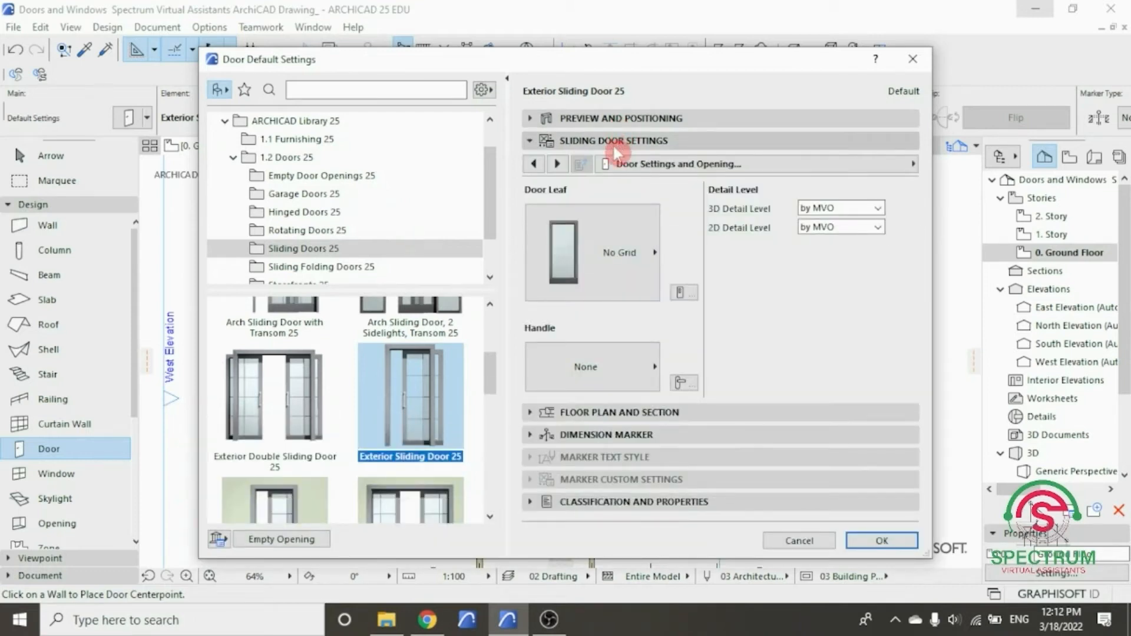
click(632, 258)
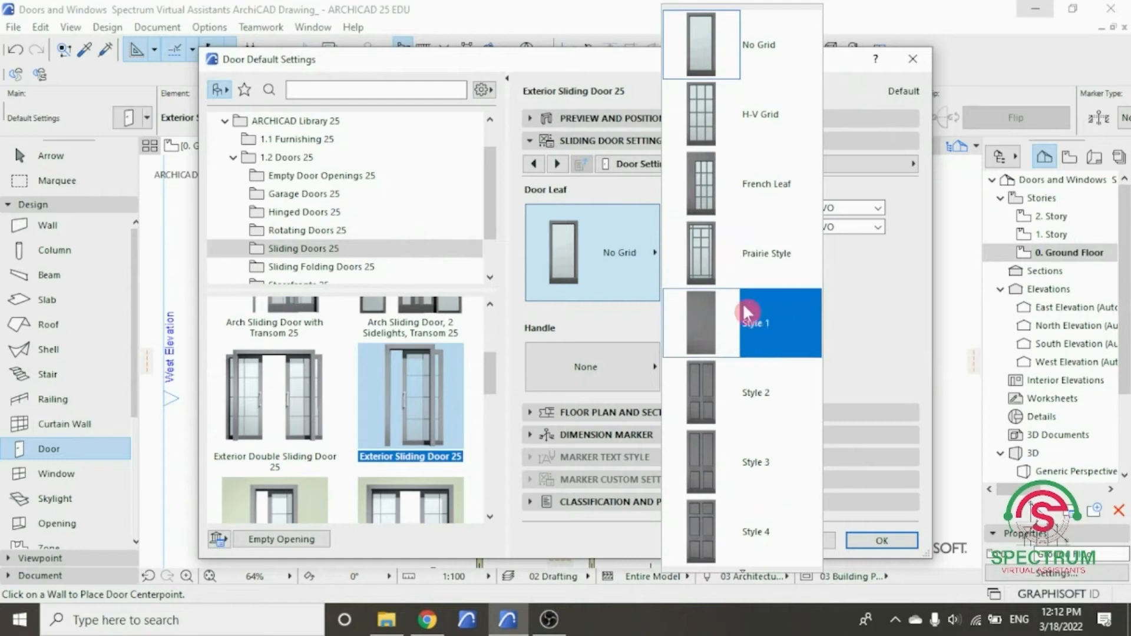
click(745, 327)
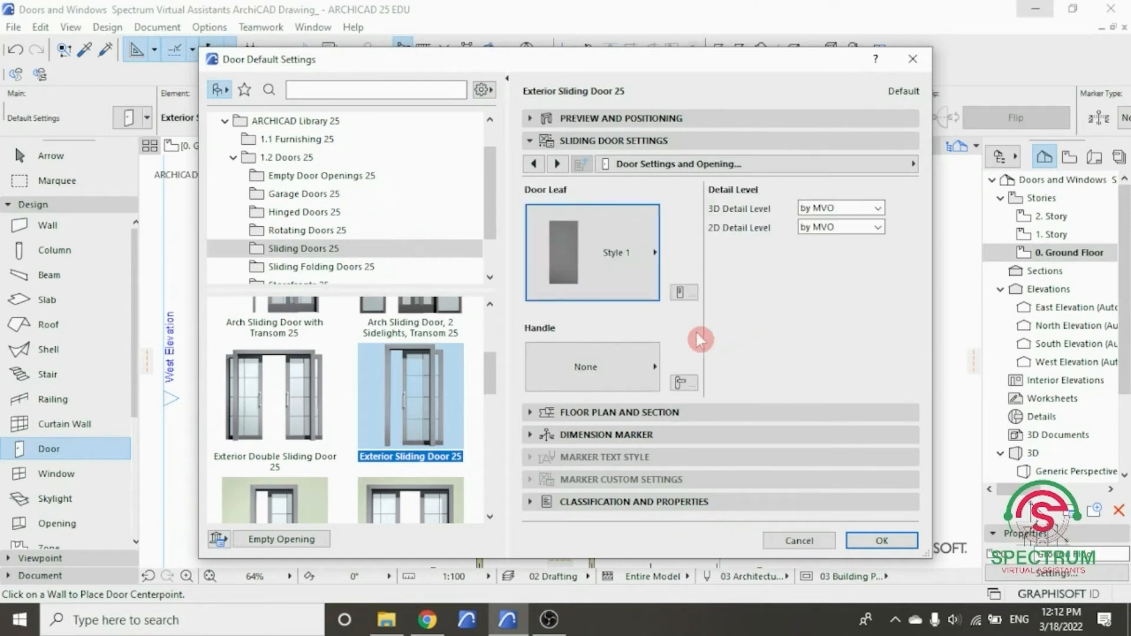
click(641, 377)
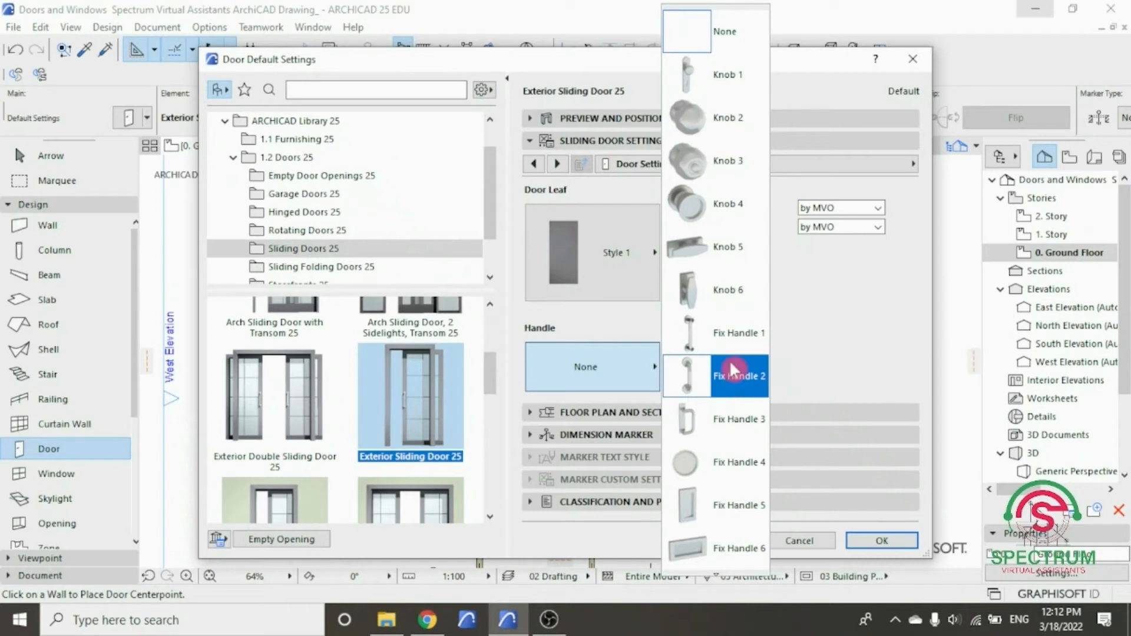
click(732, 333)
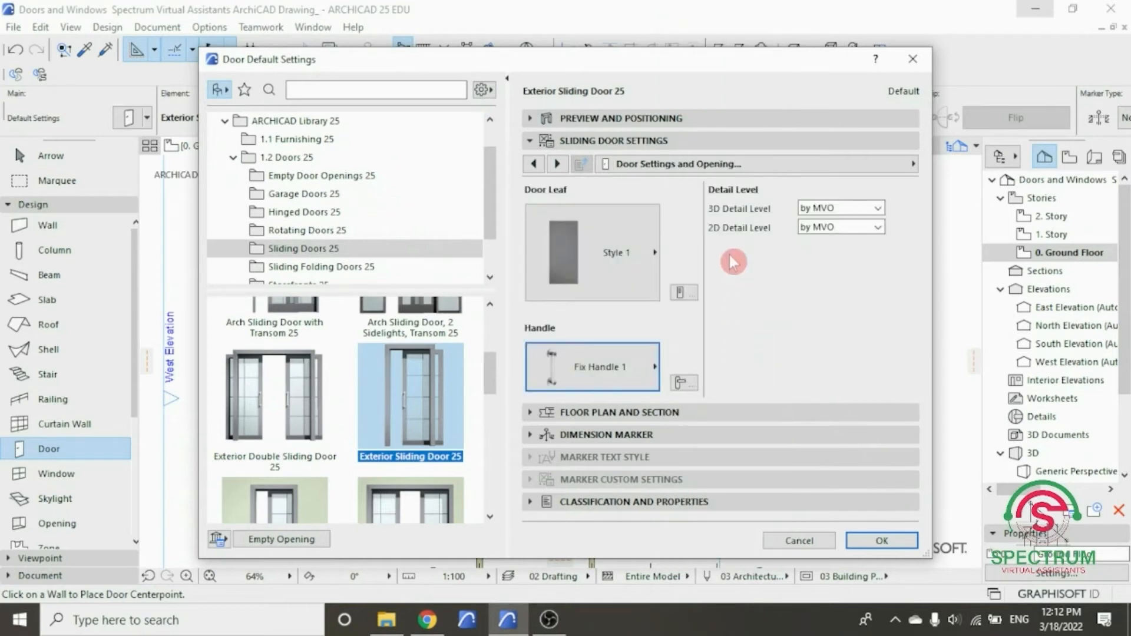
- Set both the outside and inside leaf surfaces of the sliding door to Wood - Mahogany Horizontal in its model attributes
click(740, 171)
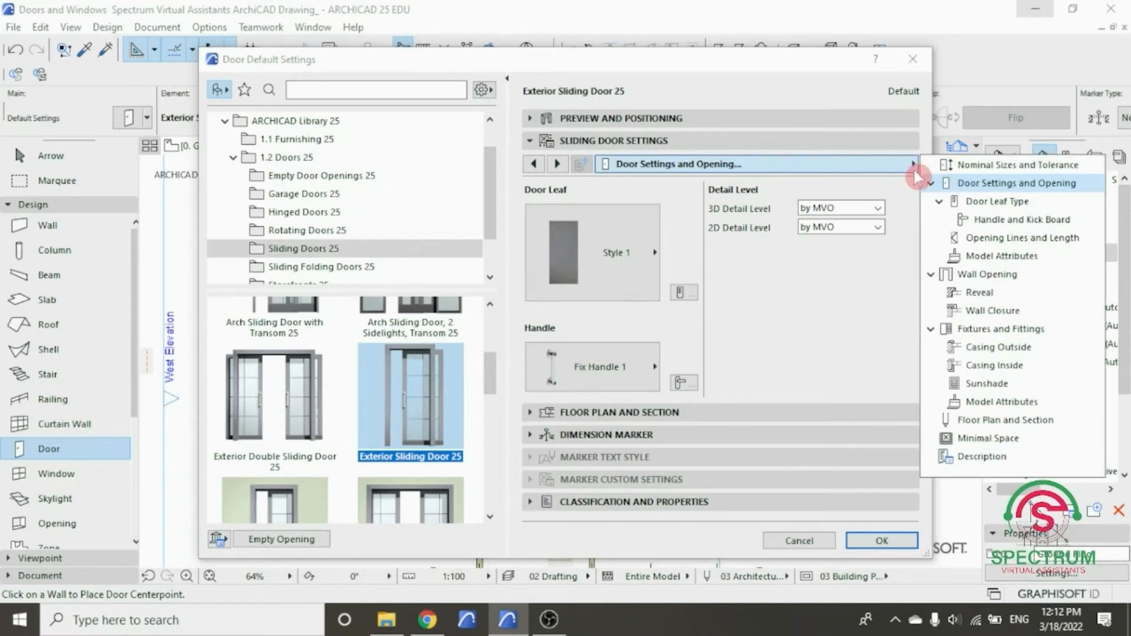
click(977, 259)
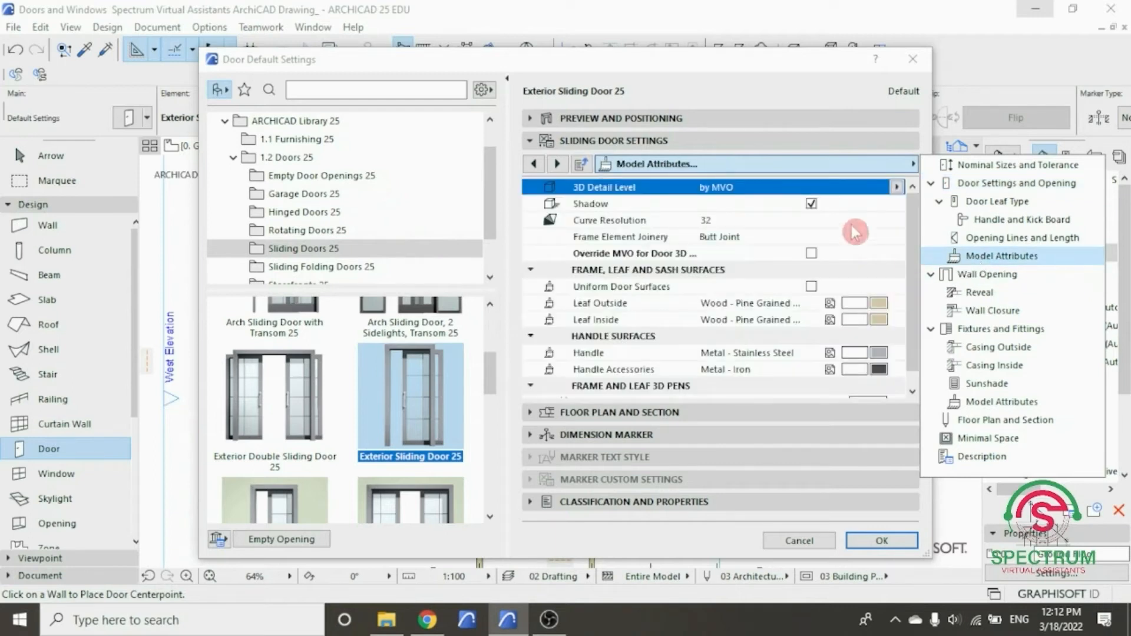
click(876, 244)
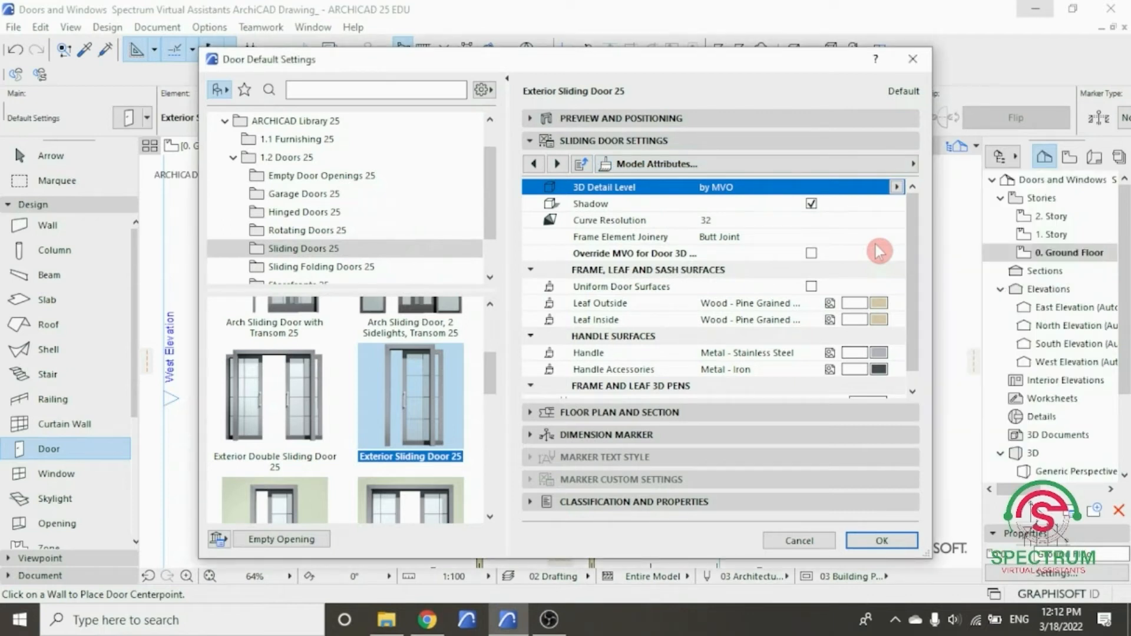
scroll(916, 254, down, 1)
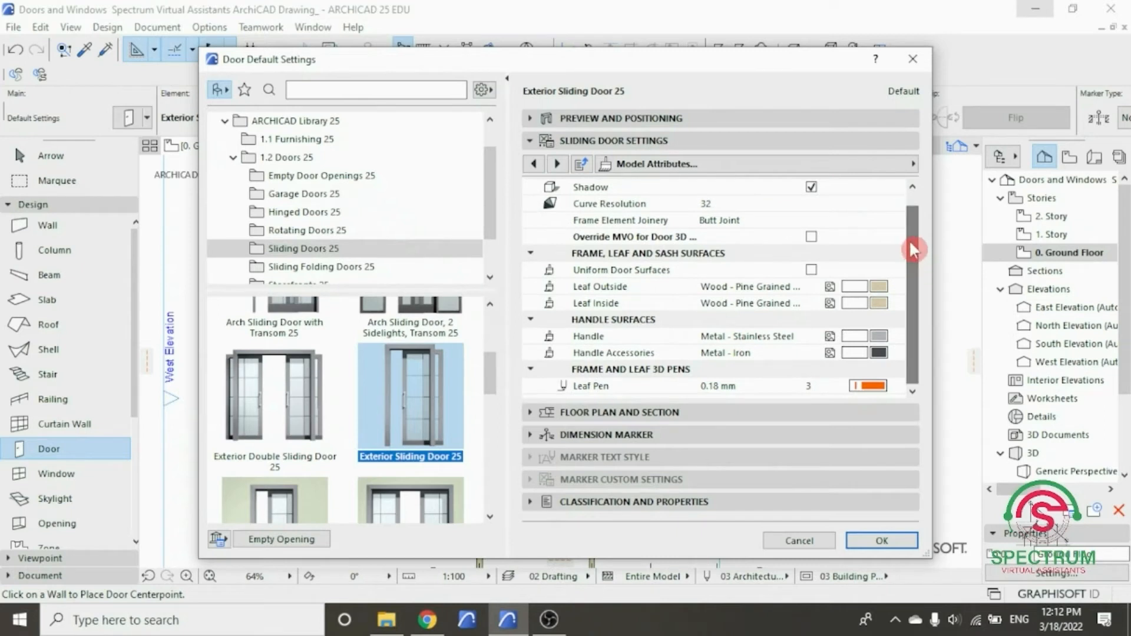
click(881, 287)
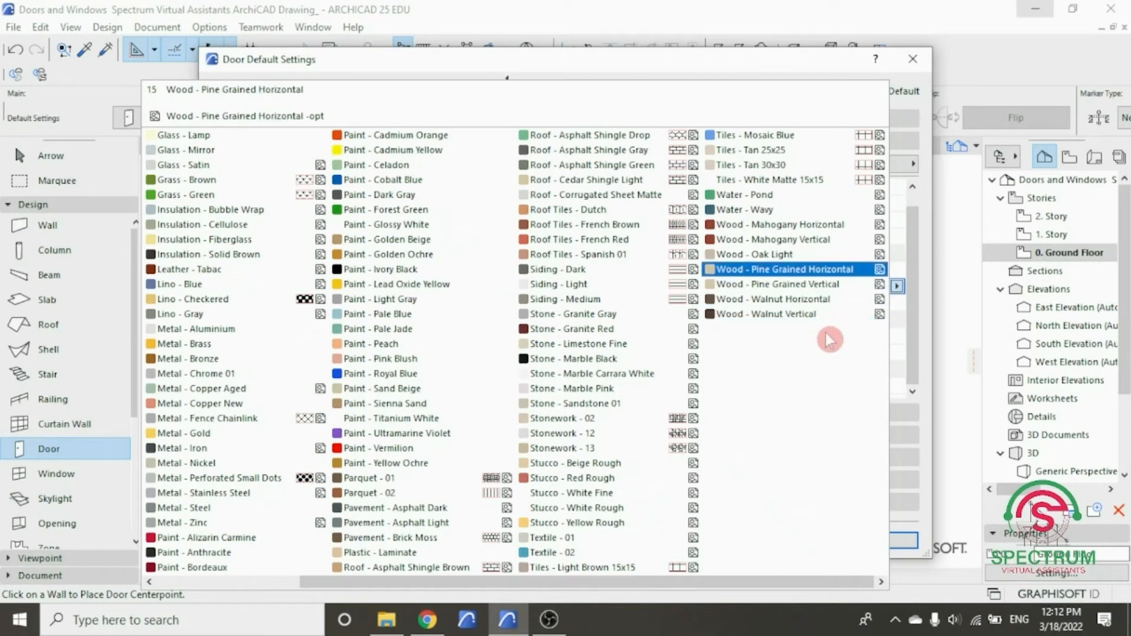
click(809, 227)
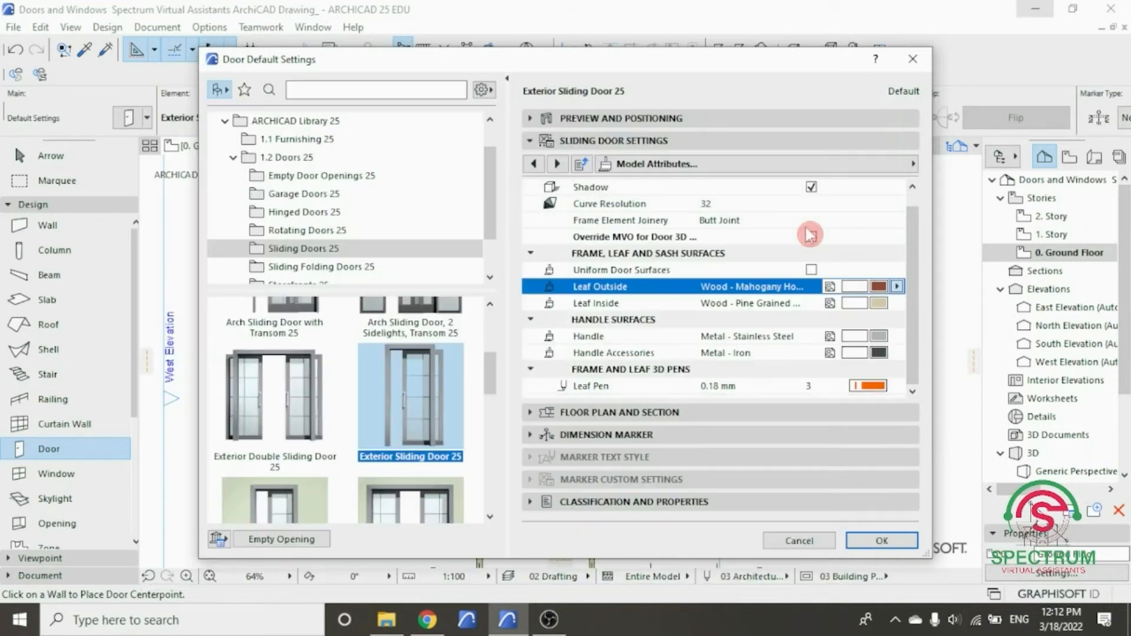
click(880, 303)
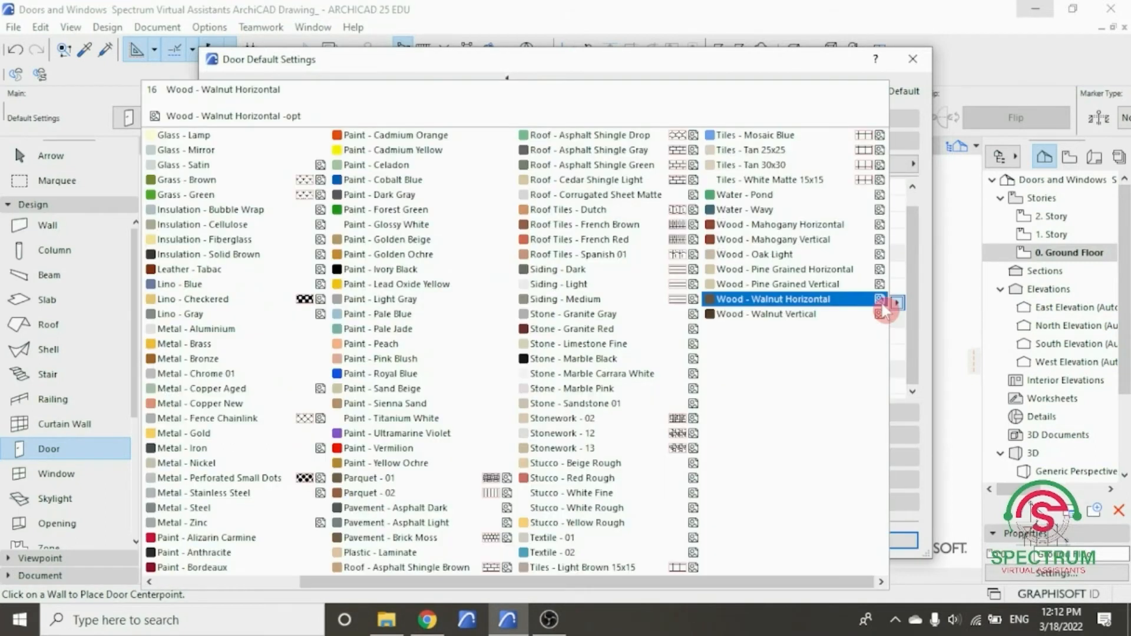
click(851, 230)
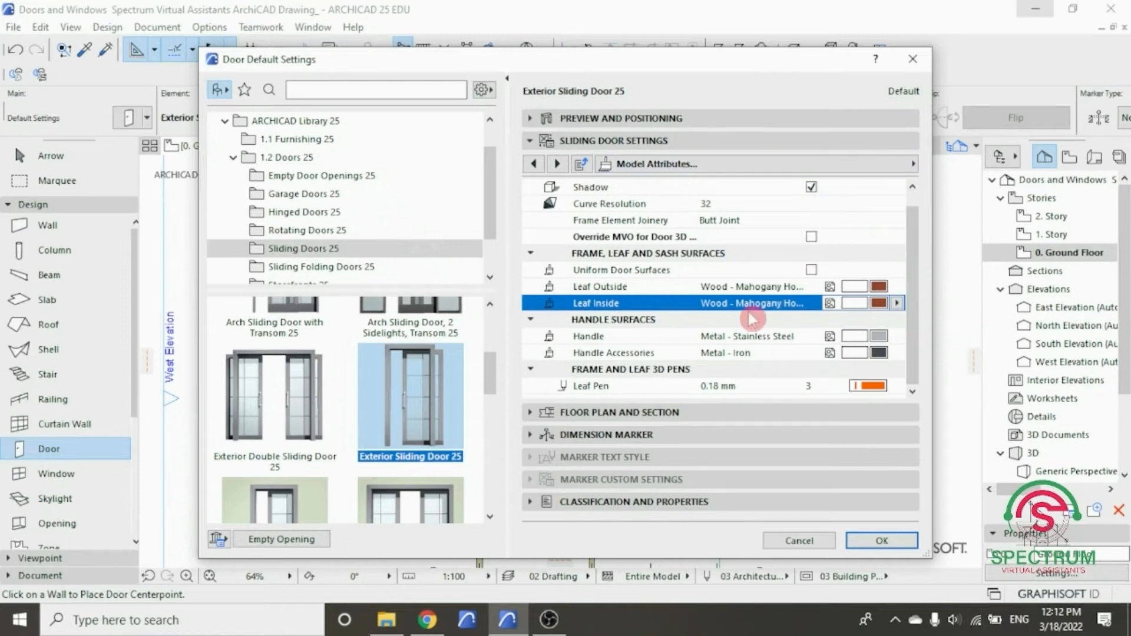
- Review the door's floor plan, dimension marker and classification settings, and accept the door defaults
click(578, 143)
click(582, 164)
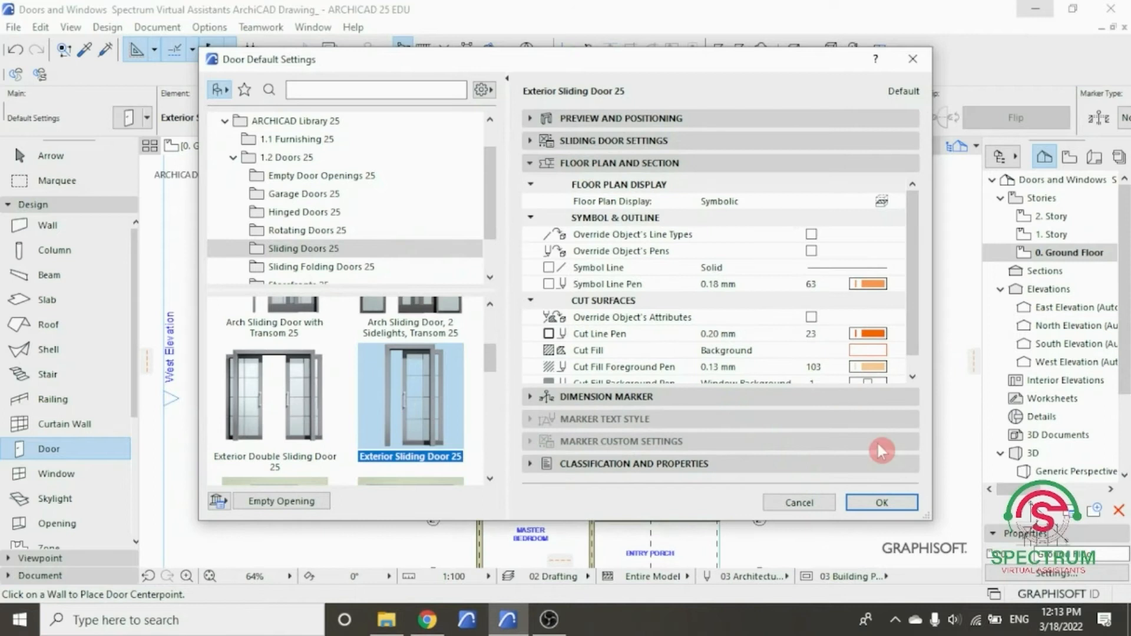
drag(931, 520, 956, 550)
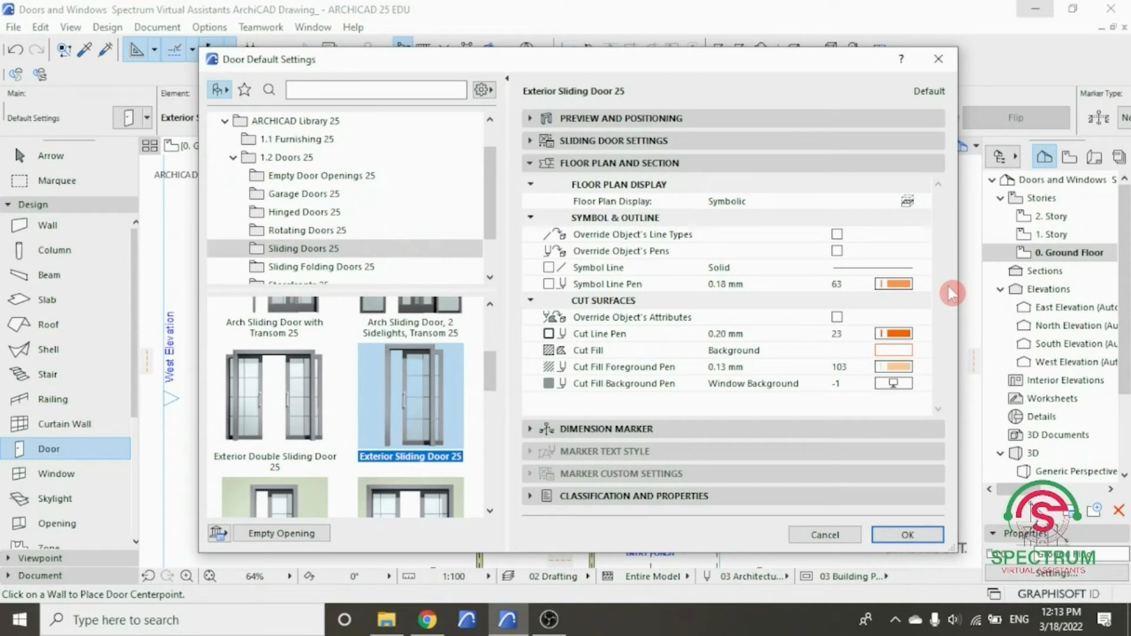
click(663, 165)
click(652, 184)
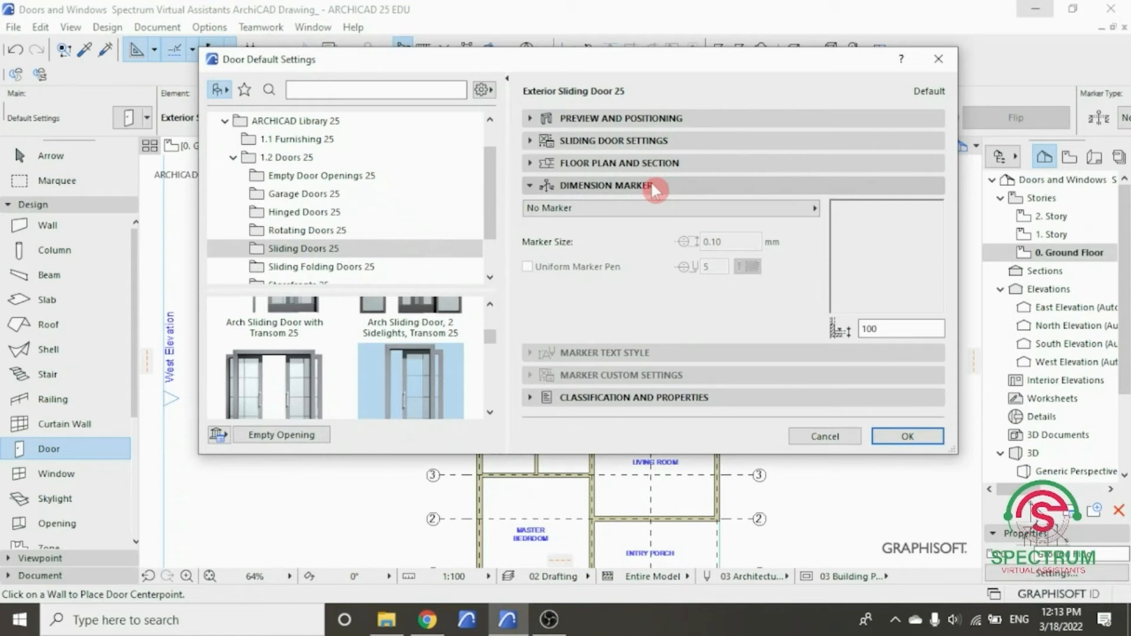
click(651, 185)
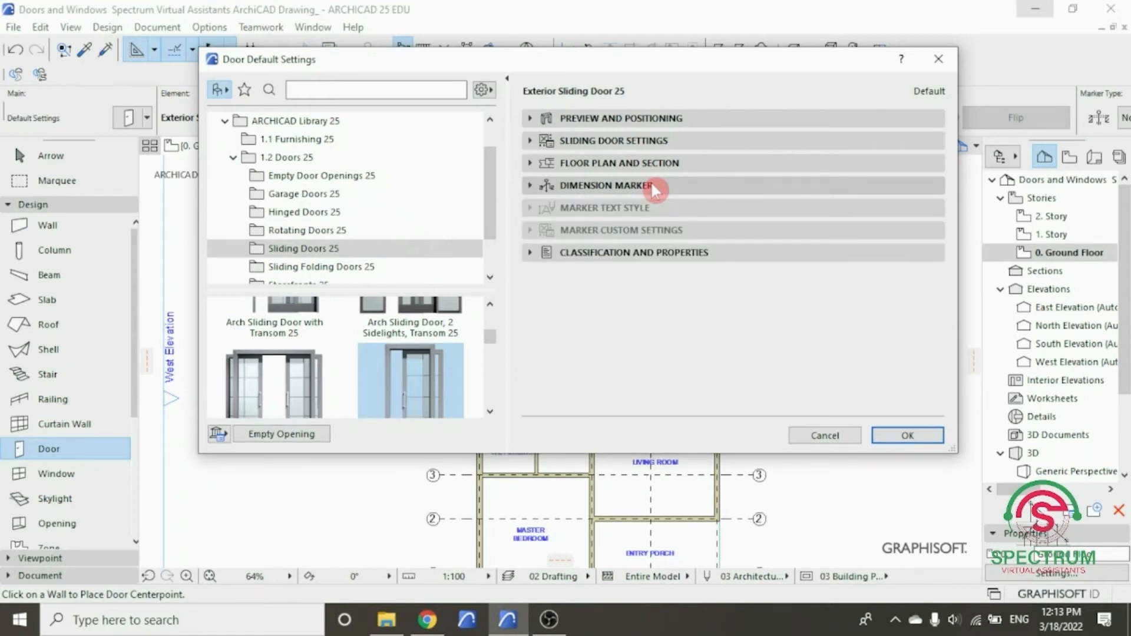
click(658, 254)
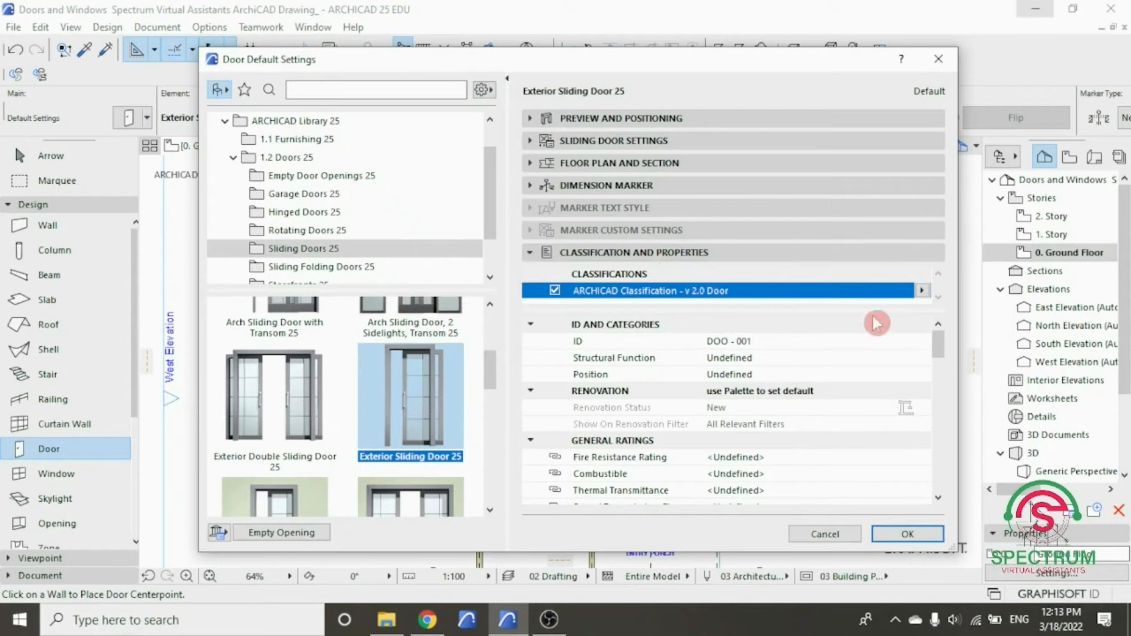
click(940, 352)
mouse_move(941, 352)
mouse_down()
mouse_move(962, 482)
mouse_move(950, 352)
mouse_up()
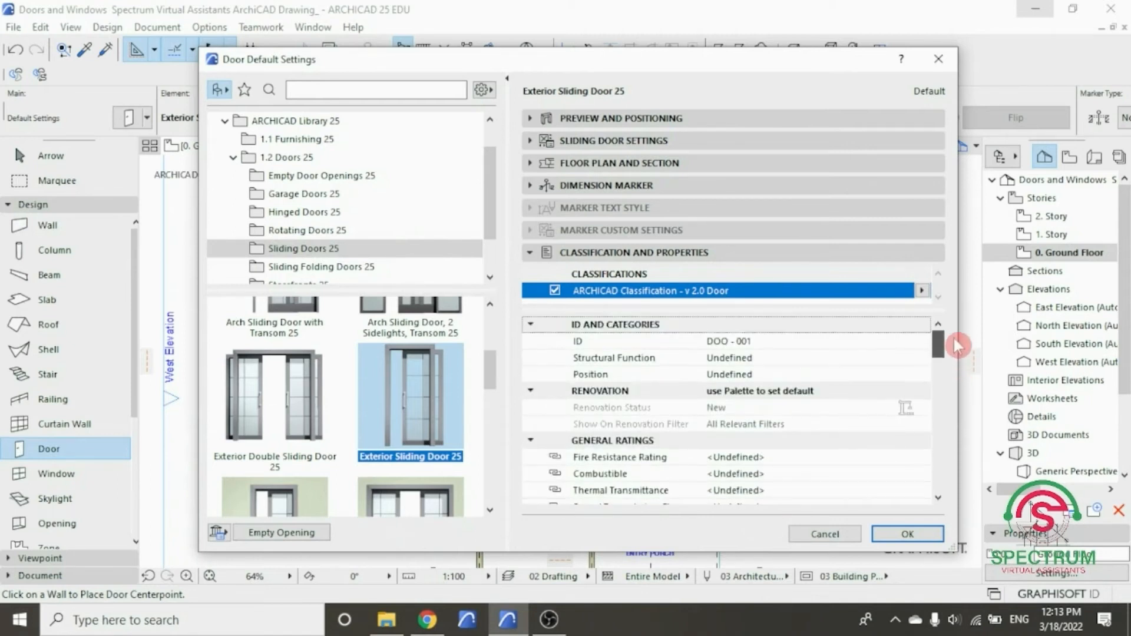
click(905, 533)
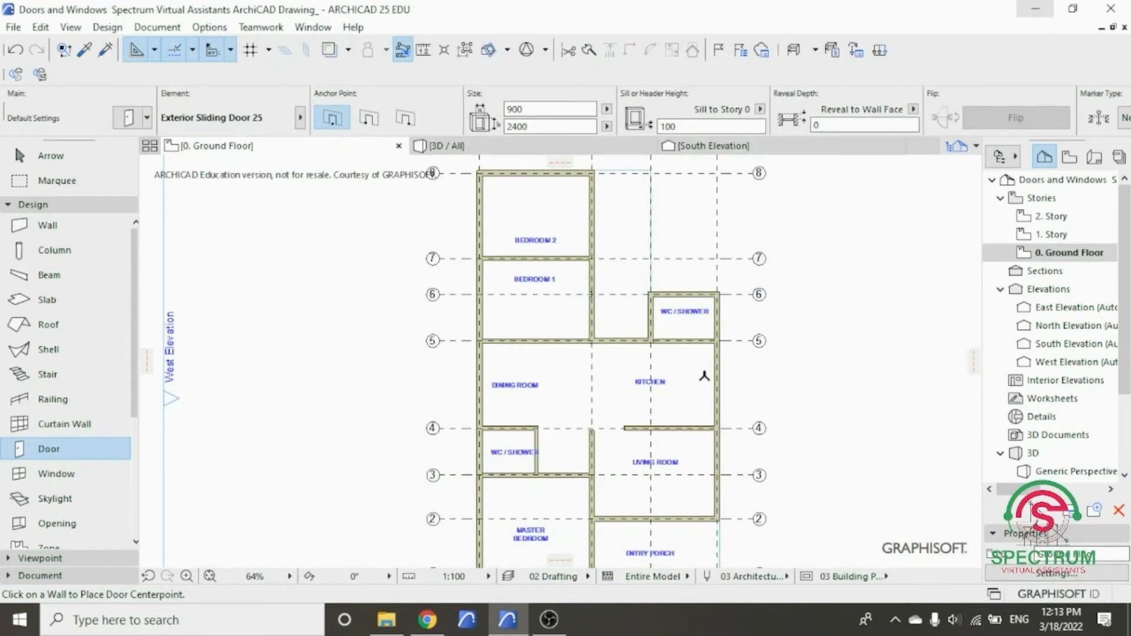
- Place the sliding door in the wall between the living room and entry porch, near the master bedroom corner, opening onto the porch side
scroll(588, 320, down, 4)
scroll(588, 371, up, 2)
scroll(605, 412, up, 10)
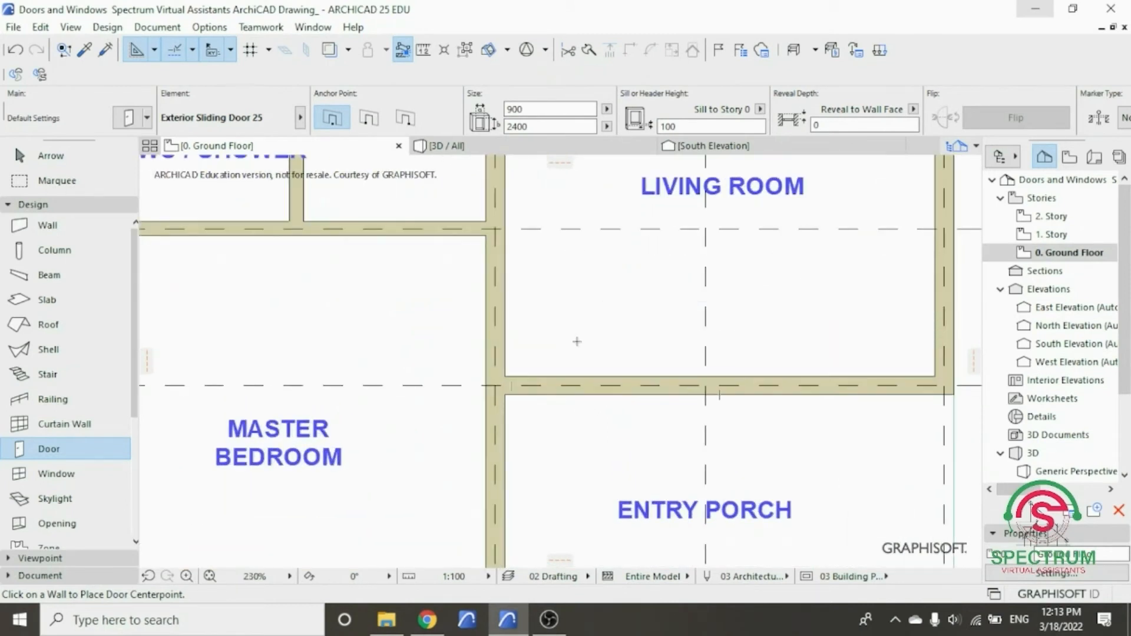
click(568, 404)
click(671, 439)
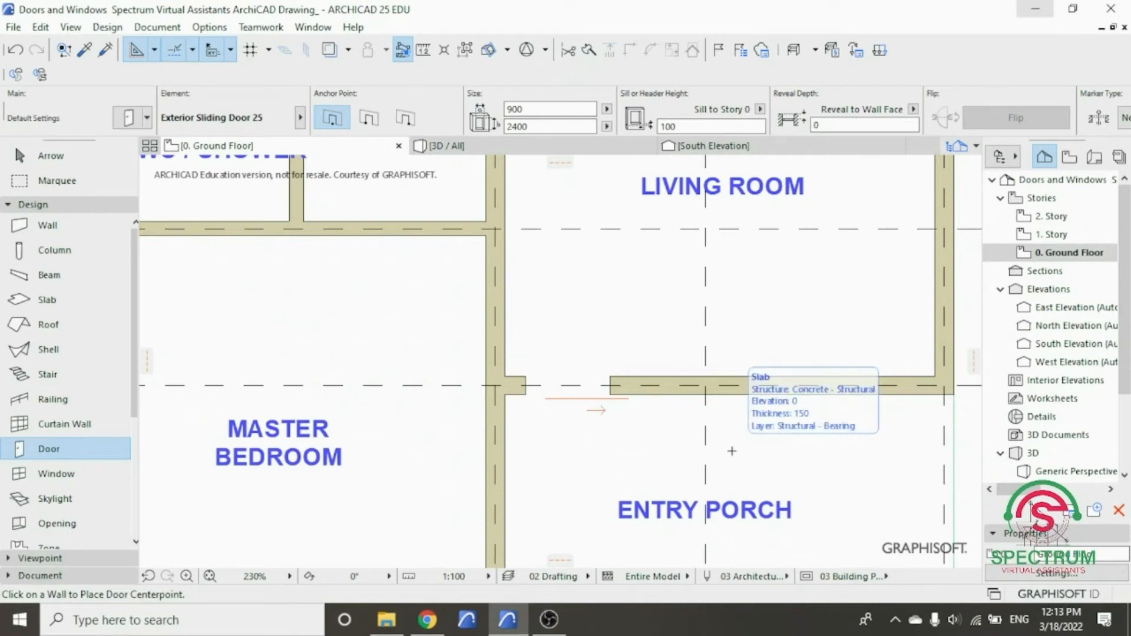
key(Escape)
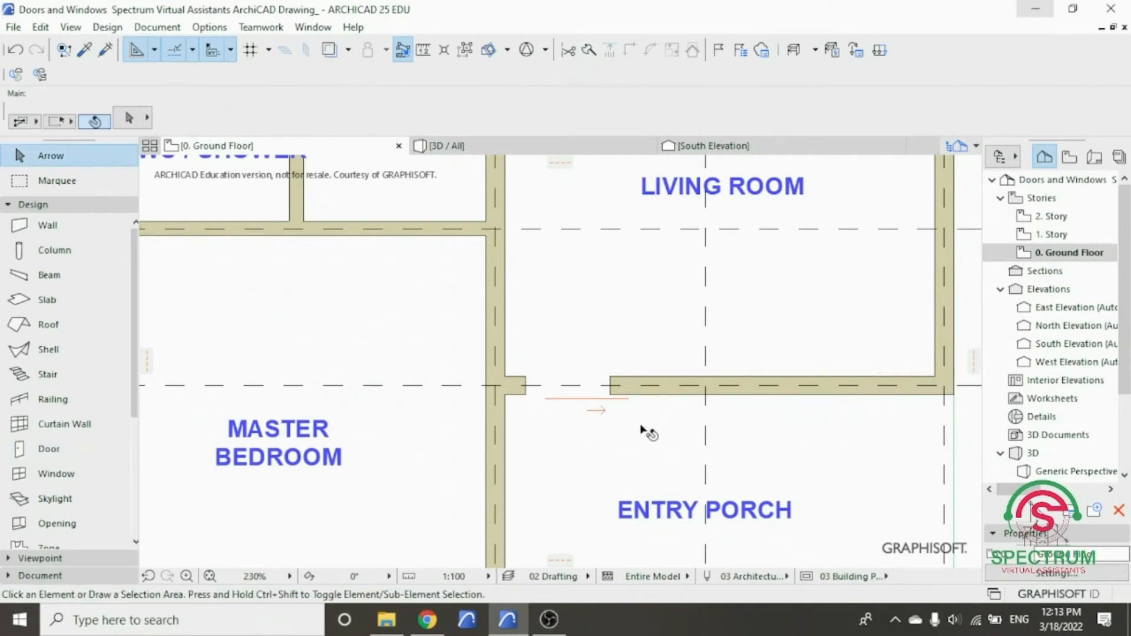
- Show the whole model in 3D, inspect the new door from the entry porch side, and return to the ground floor plan
scroll(556, 413, down, 5)
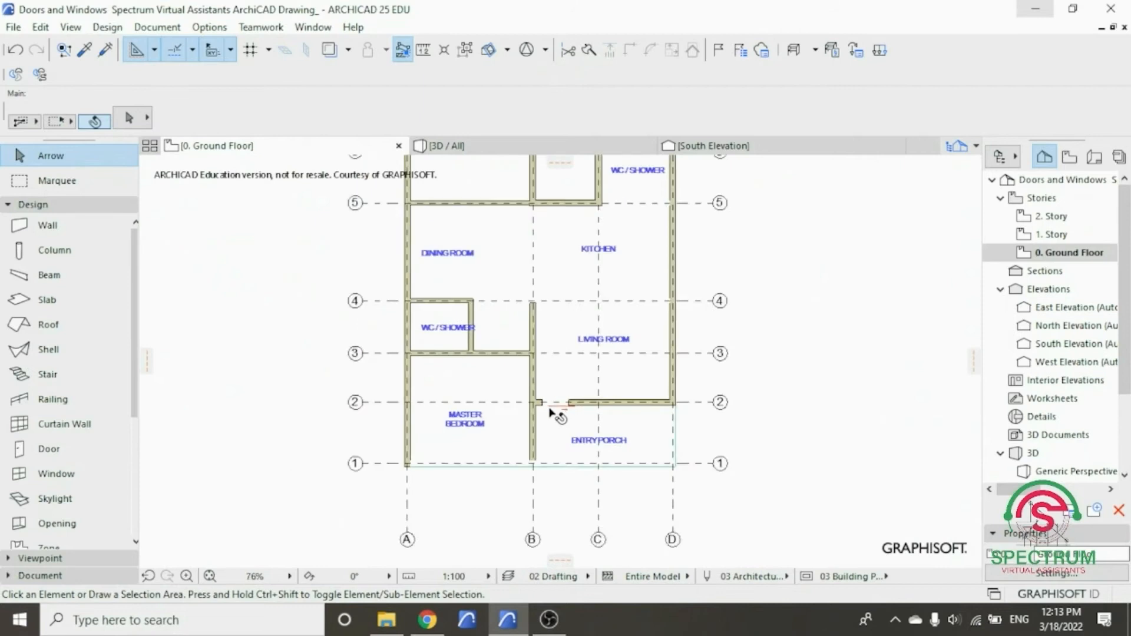
right_click(741, 282)
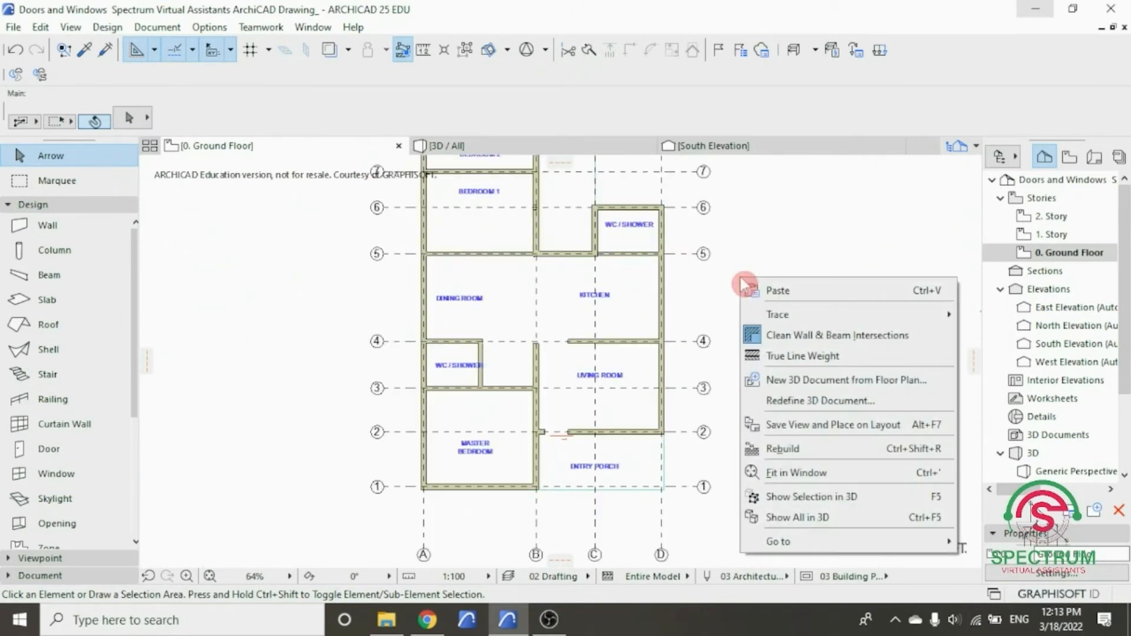
click(812, 521)
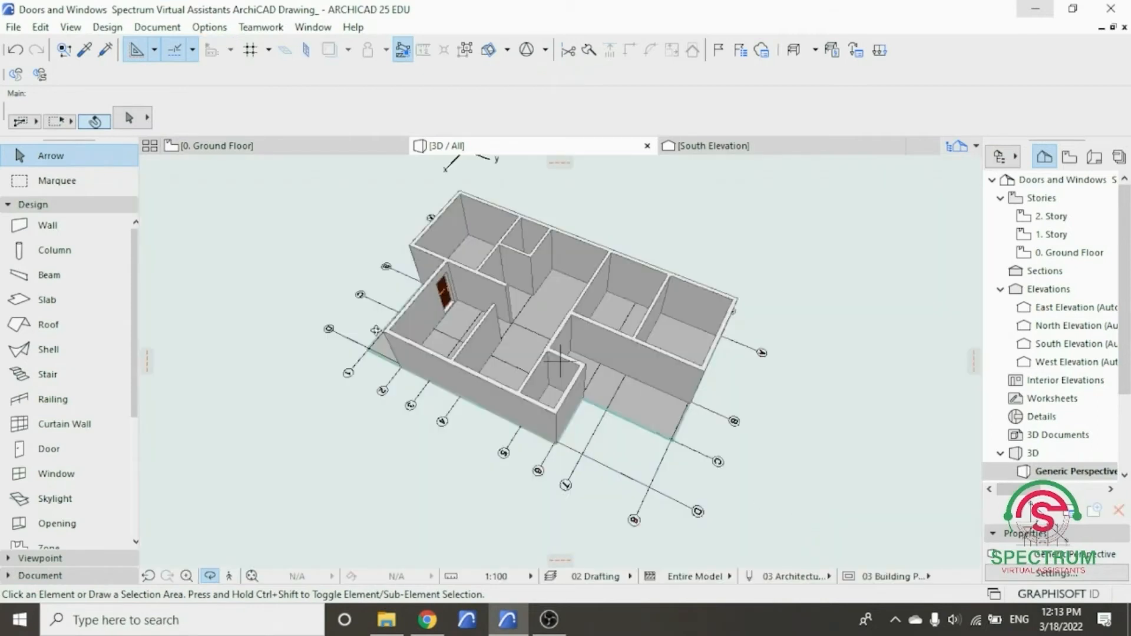
drag(376, 330, 877, 222)
drag(422, 426, 361, 397)
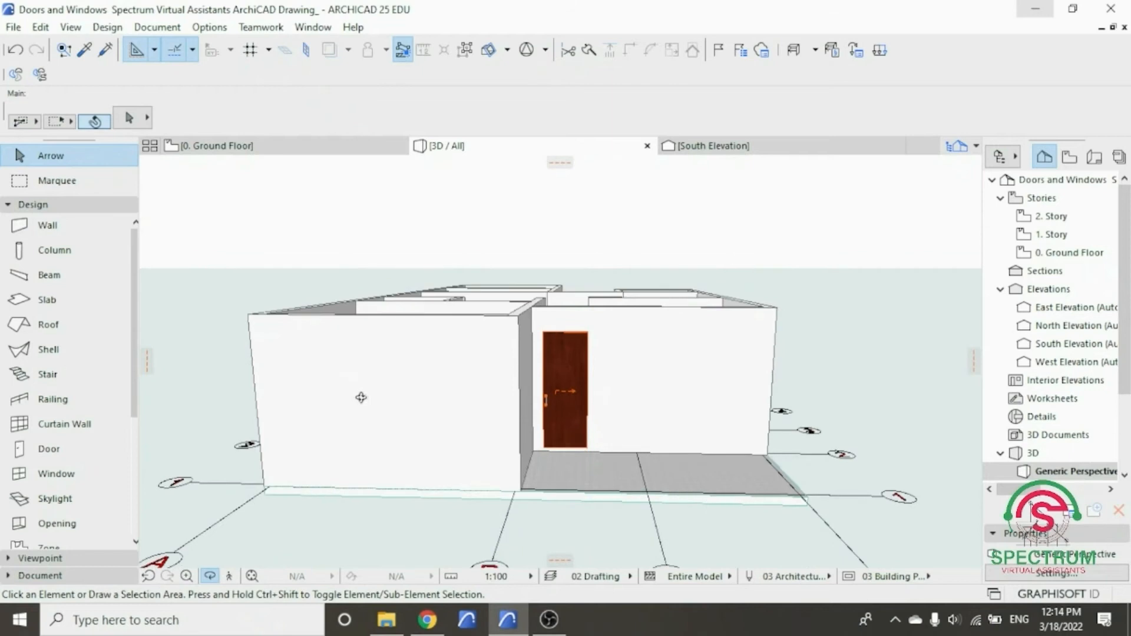
click(270, 147)
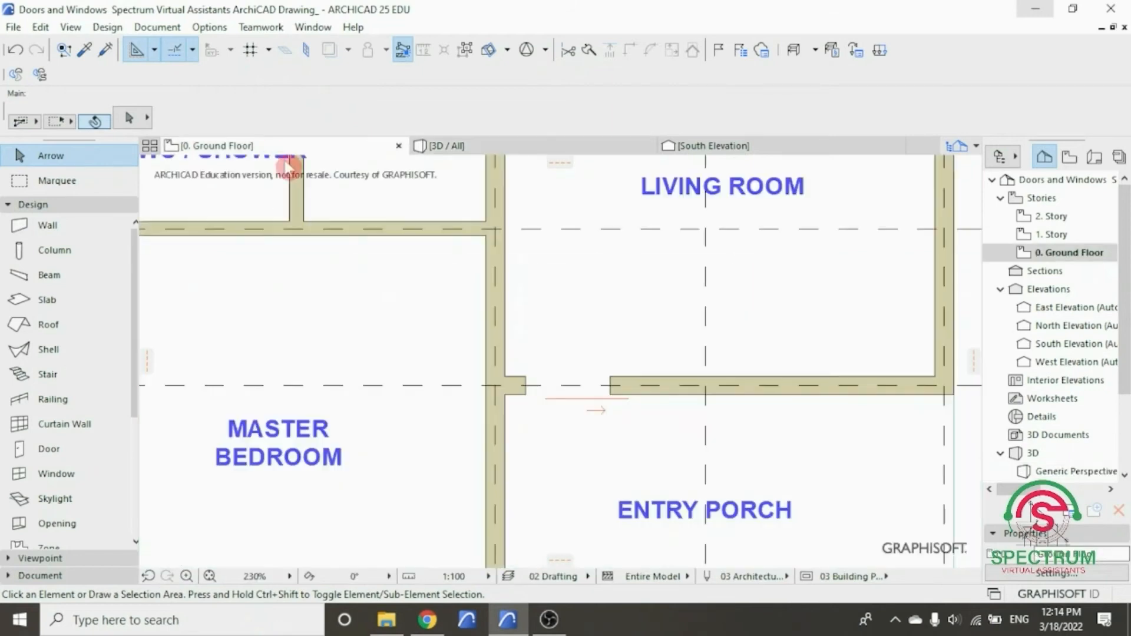
- Choose Exterior Double Sliding Door 25 as the default door for the wall north of the kitchen
scroll(571, 312, up, 4)
scroll(577, 334, up, 3)
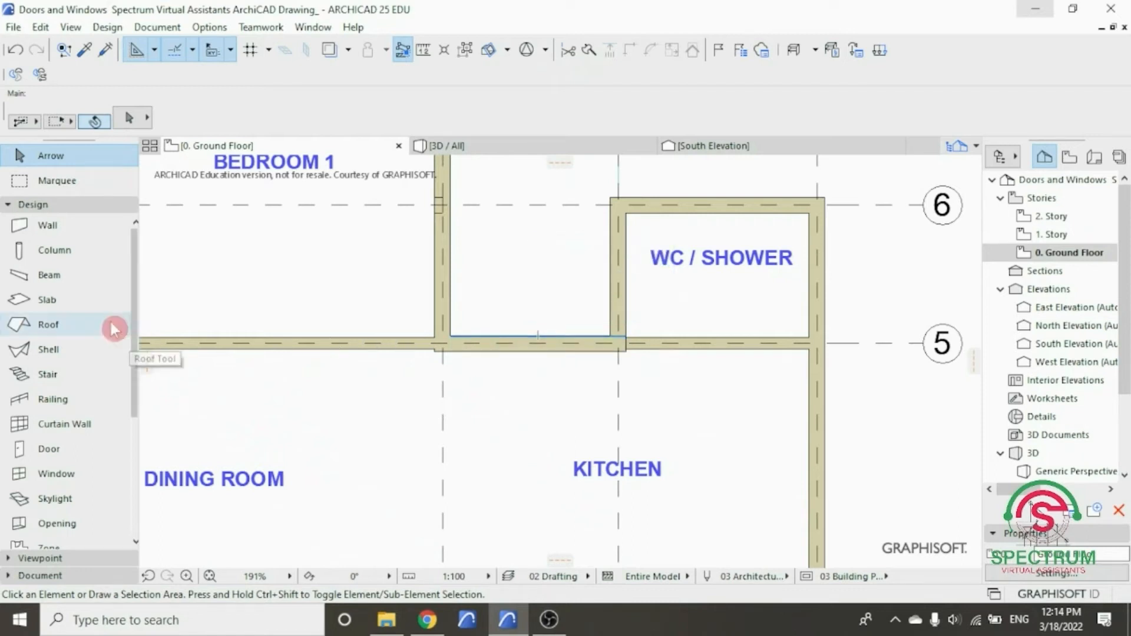
click(53, 450)
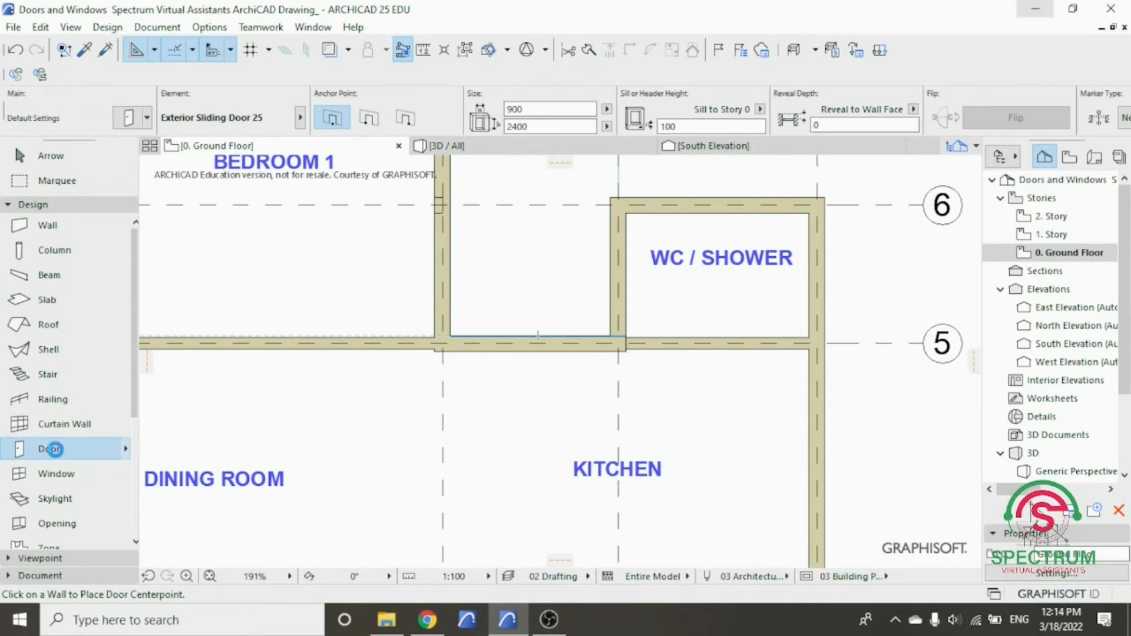
double_click(53, 448)
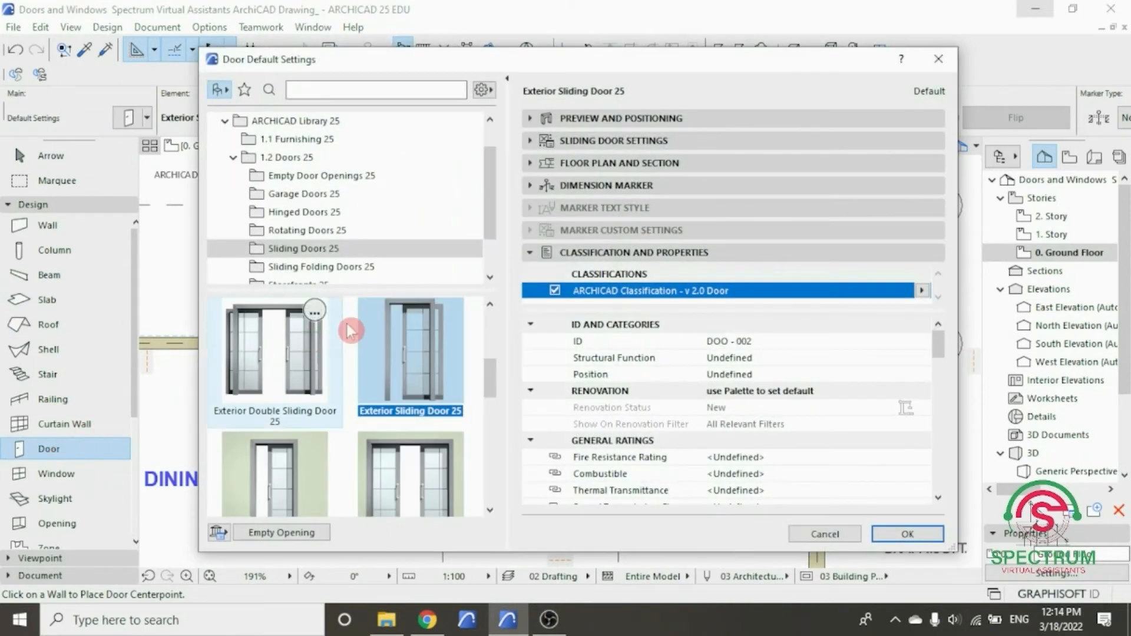
scroll(427, 340, down, 1)
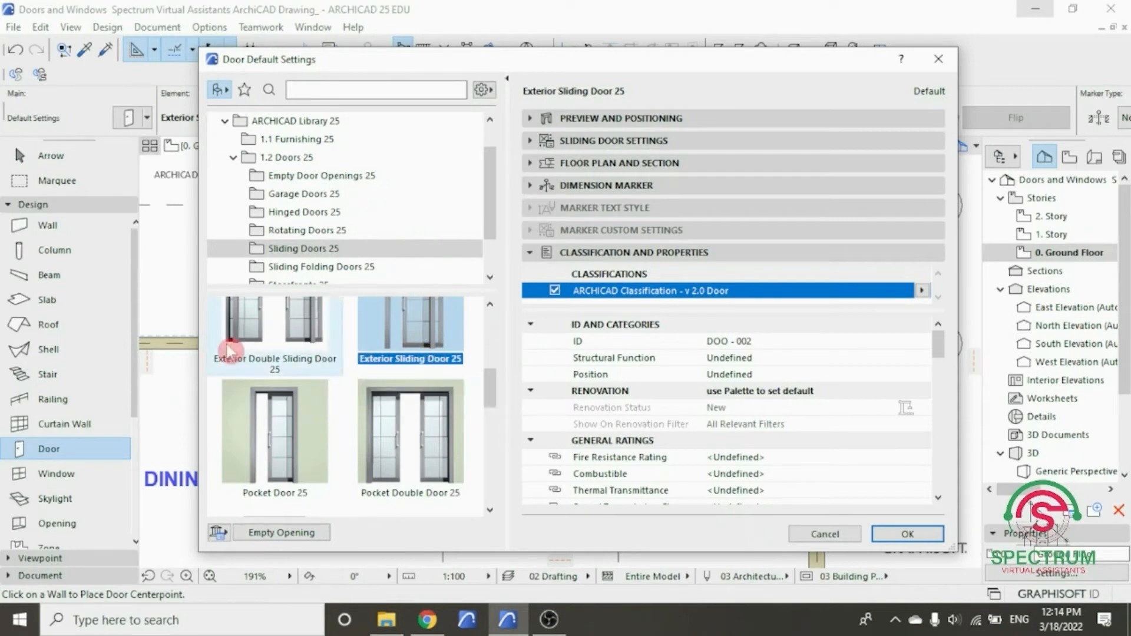
click(271, 335)
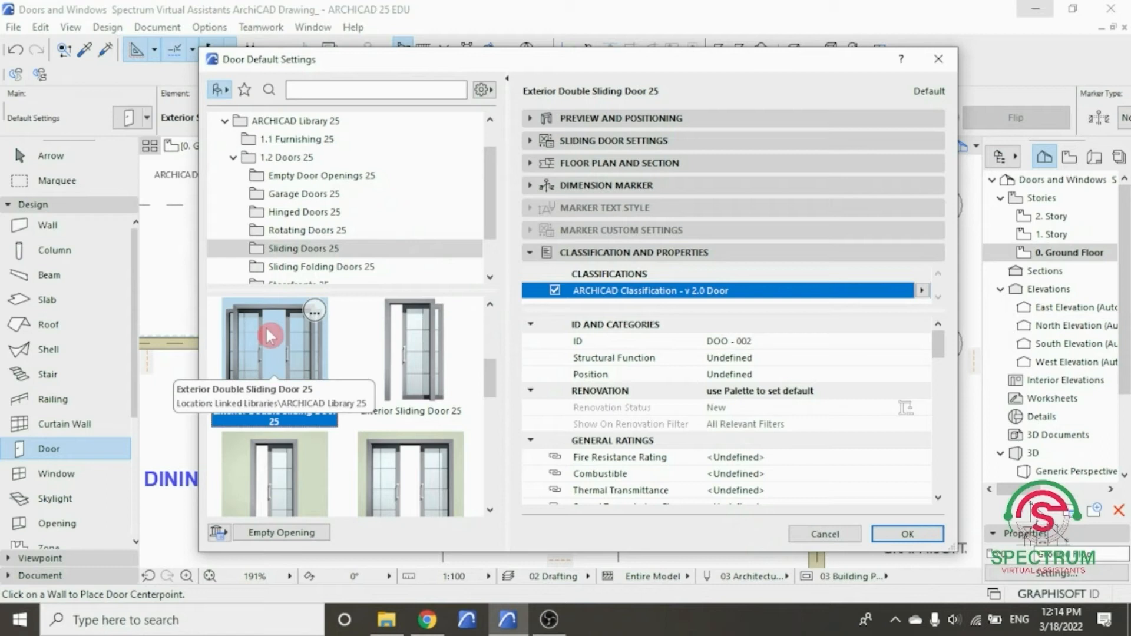
- Set the default double sliding door's height to 2400
click(612, 121)
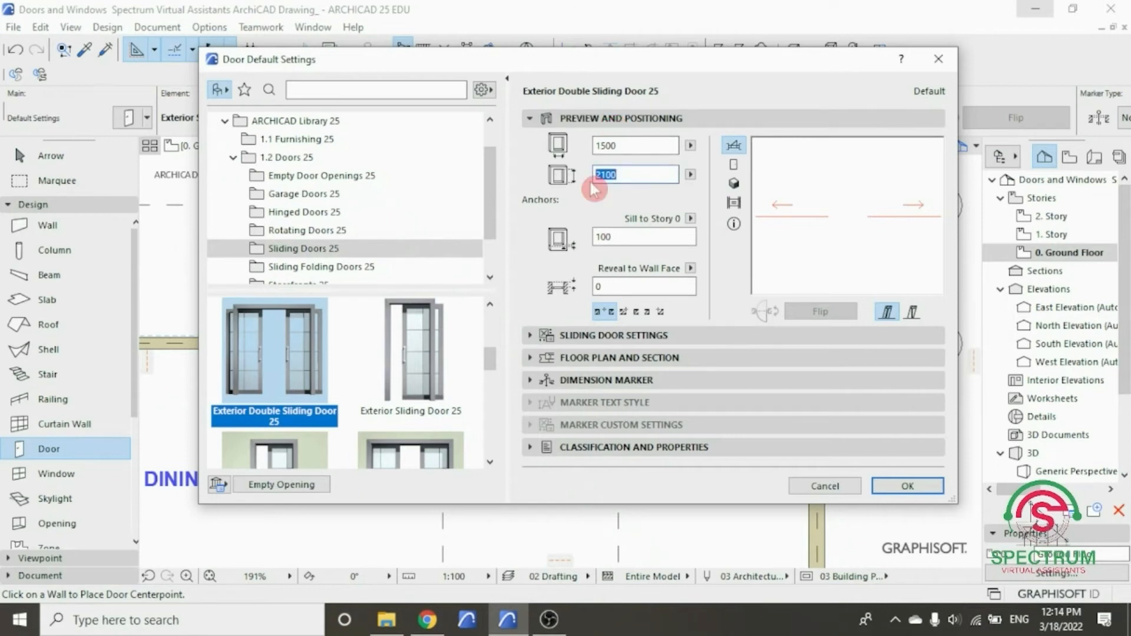
text(2)
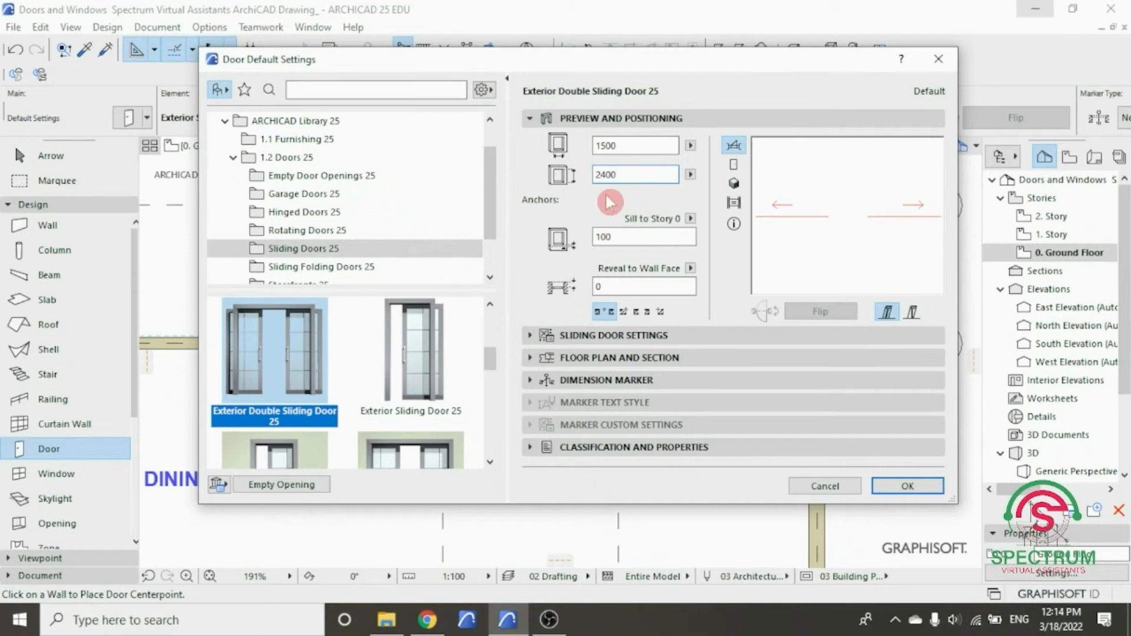
click(607, 119)
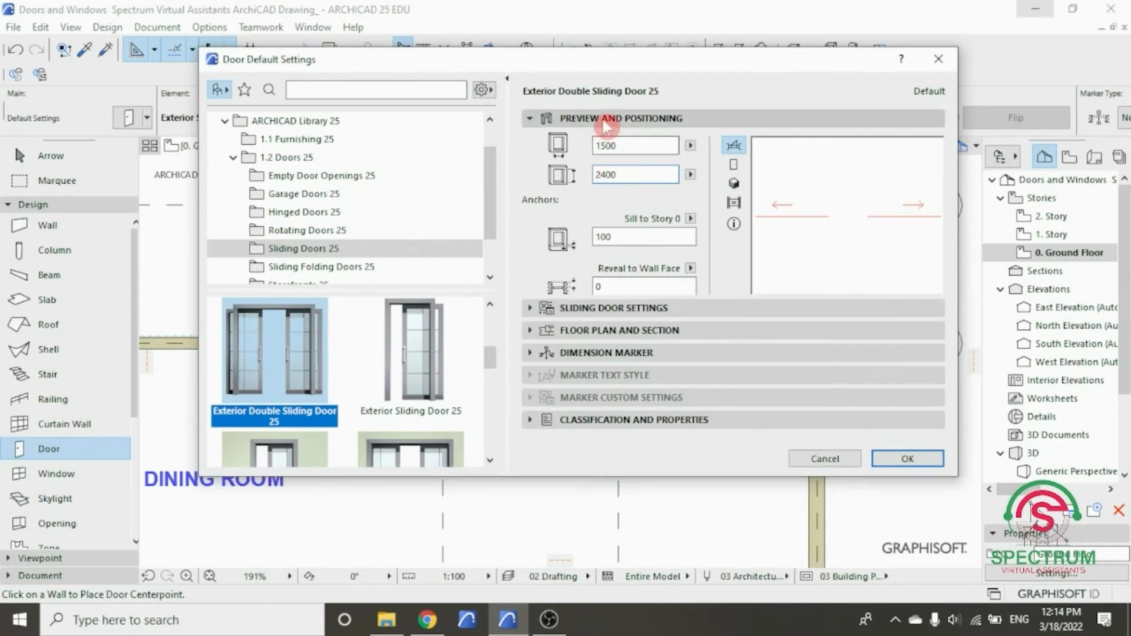
- Give the double sliding door a Style 1 door leaf and the Fix Handle 2 handle
click(605, 142)
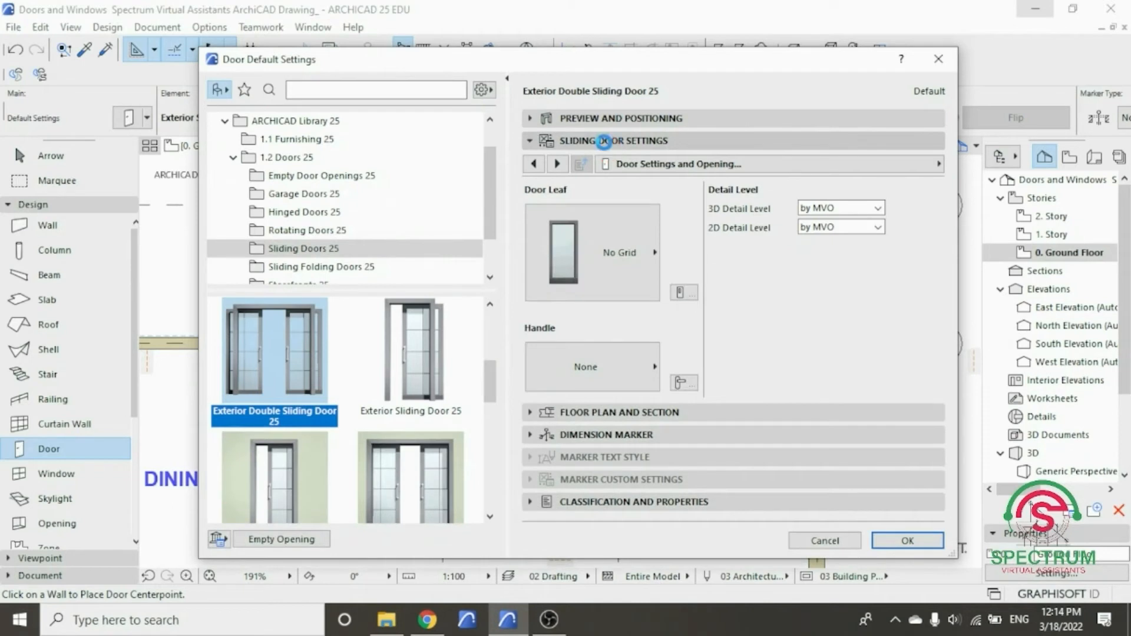
click(618, 243)
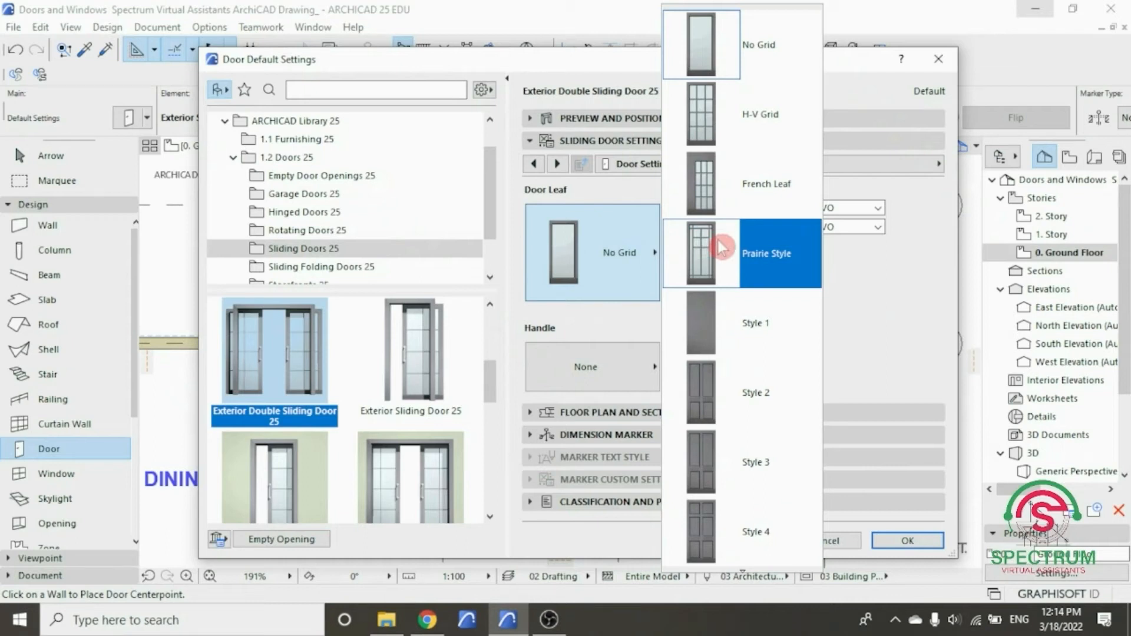
click(728, 319)
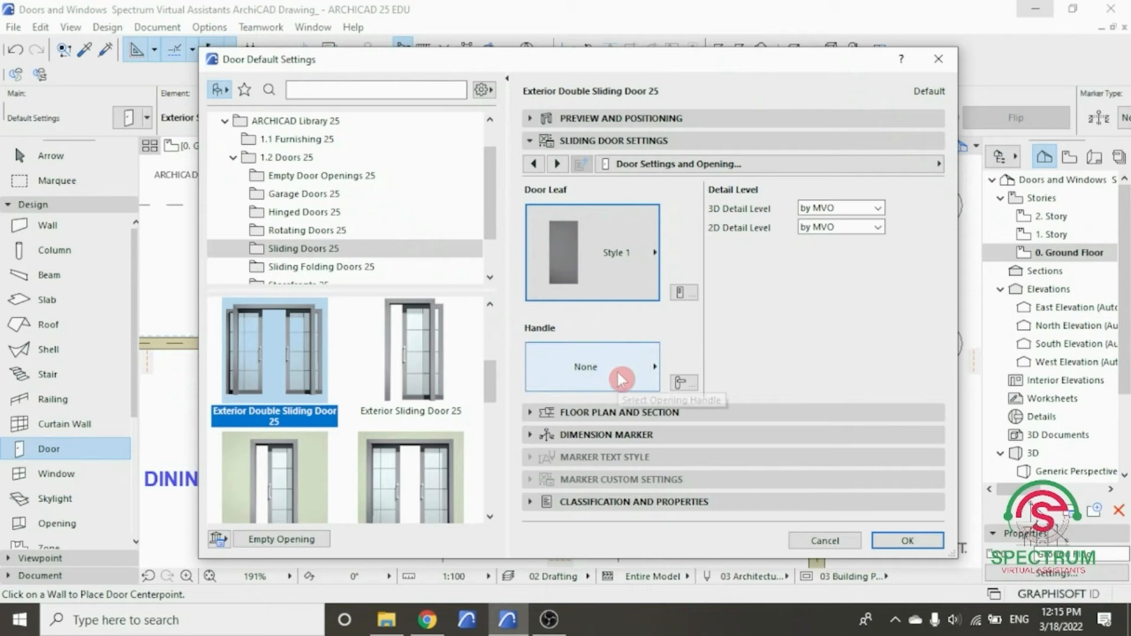
click(621, 379)
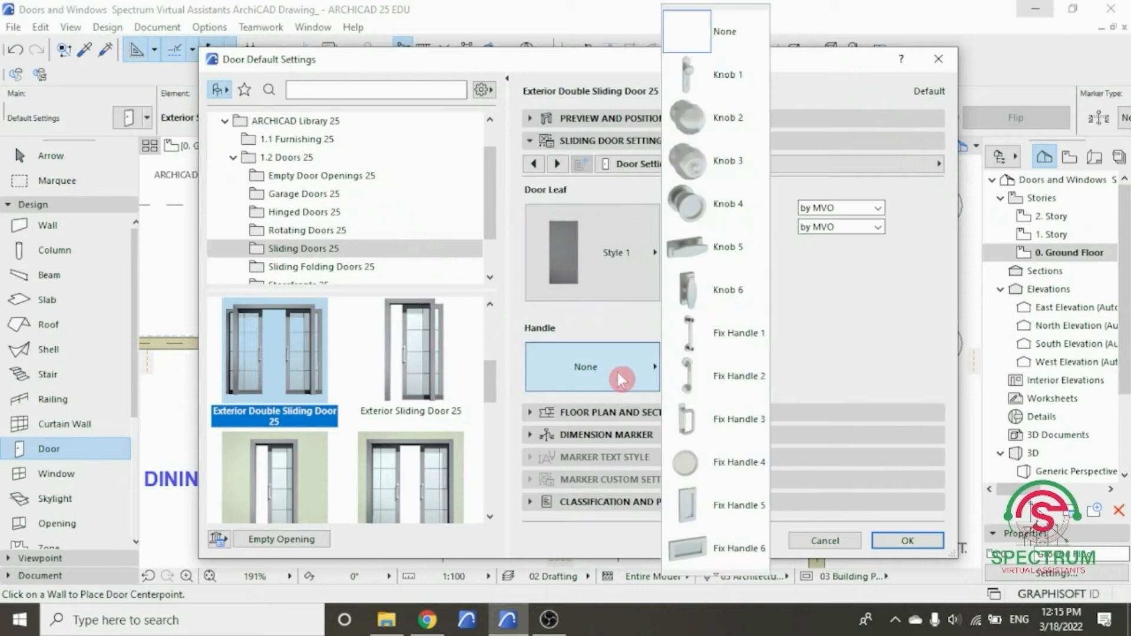
click(715, 376)
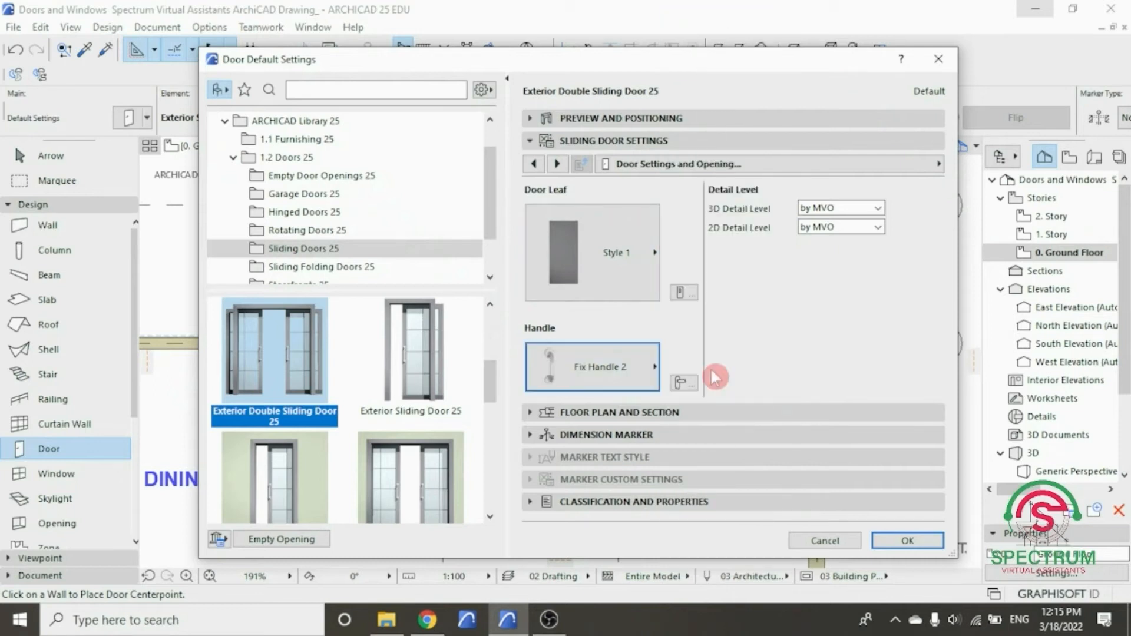
- Set the double sliding door's outside and inside leaf surfaces to Wood - Mahogany Horizontal in its model attributes
click(714, 168)
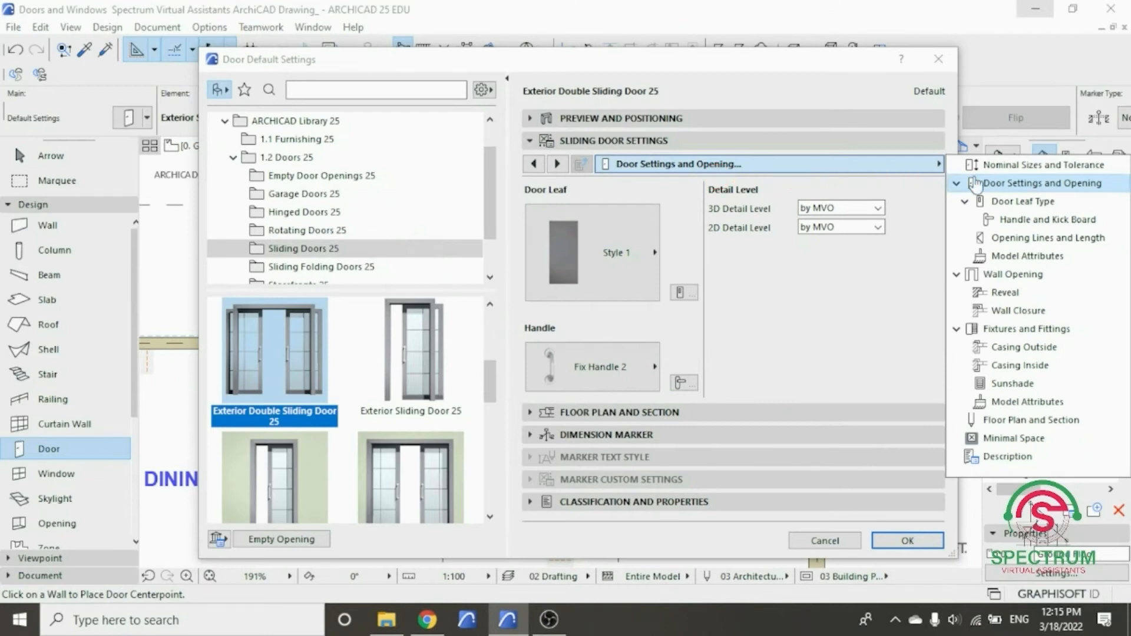
click(1004, 259)
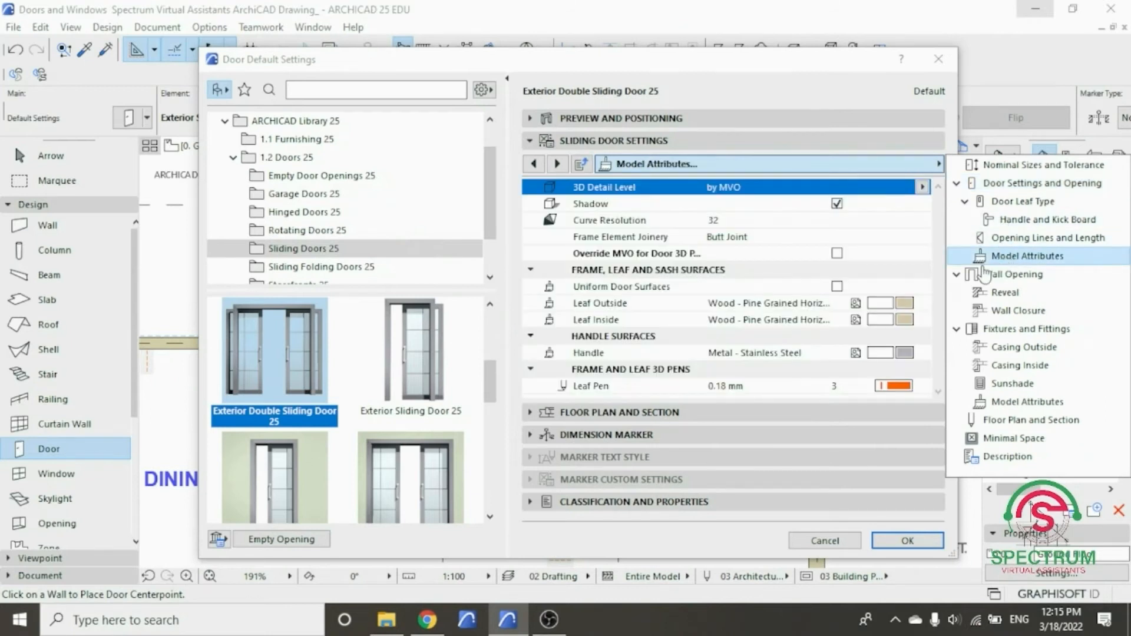
click(905, 303)
click(905, 303)
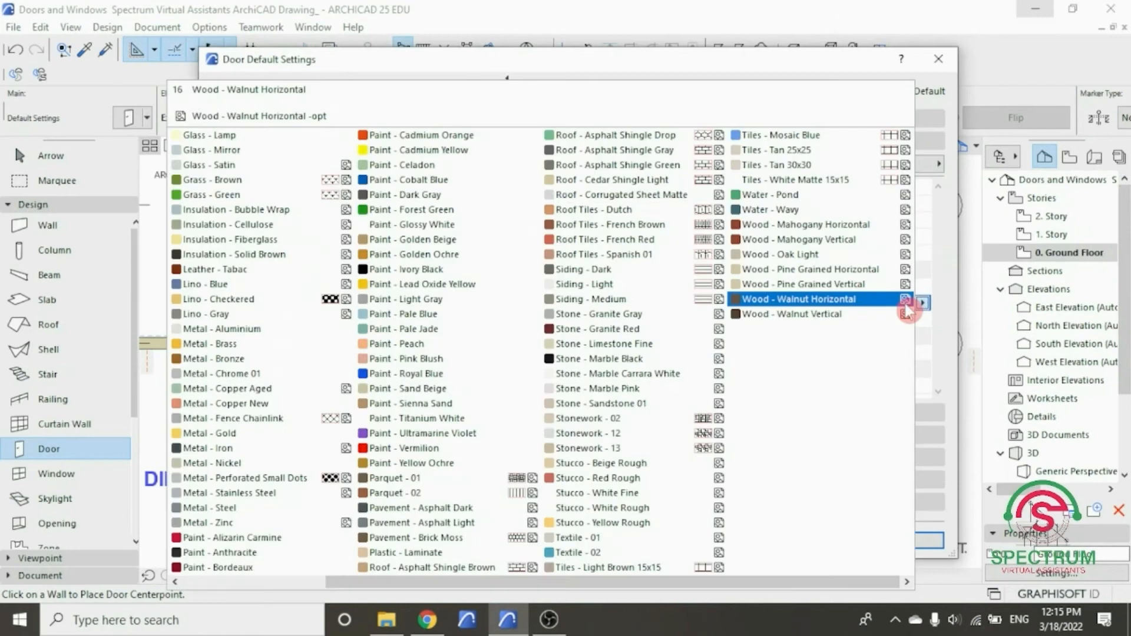
click(860, 228)
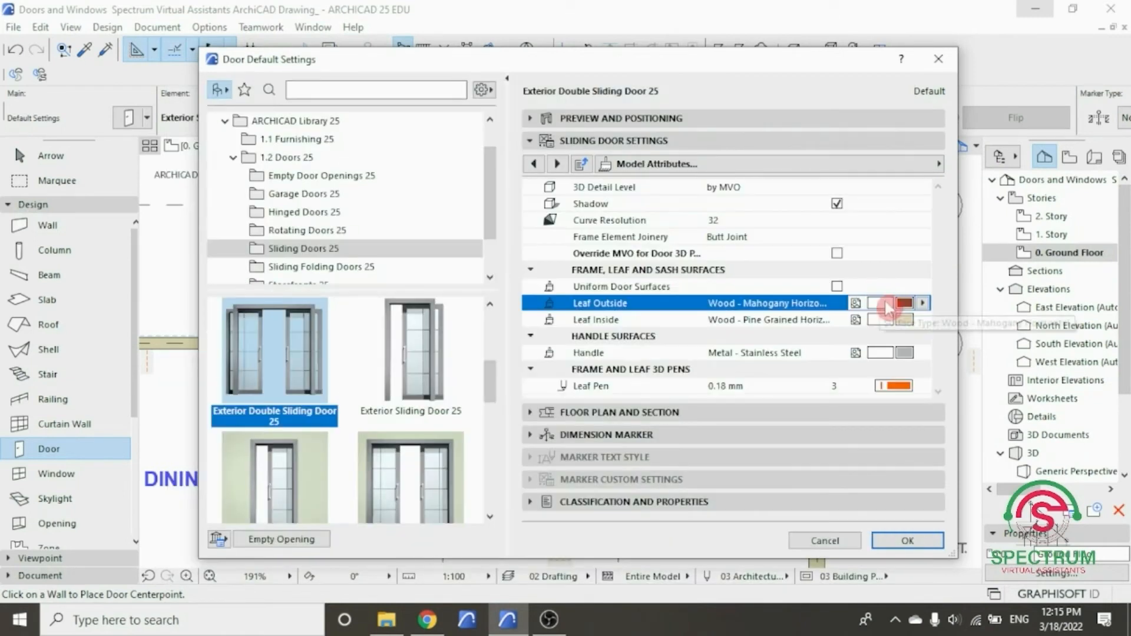
click(905, 320)
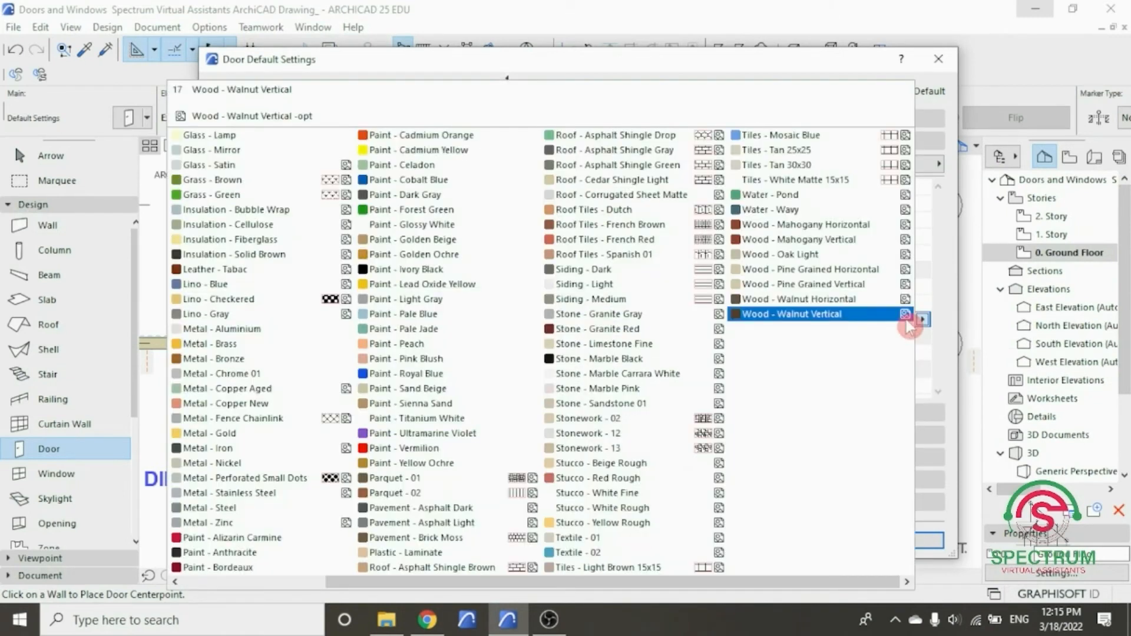
click(839, 228)
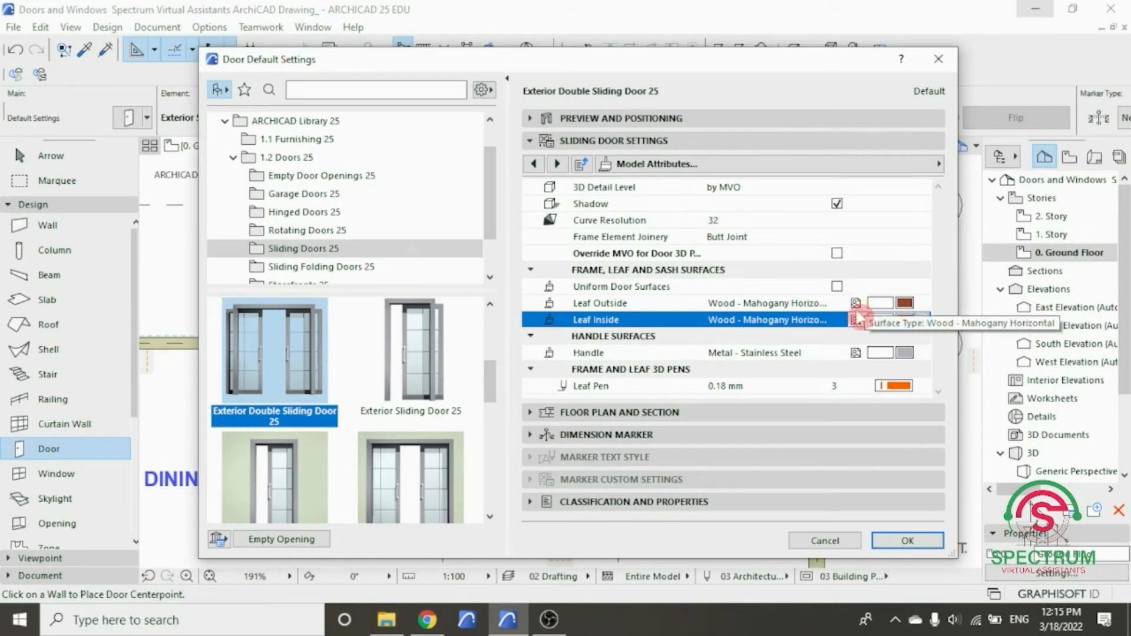
click(660, 142)
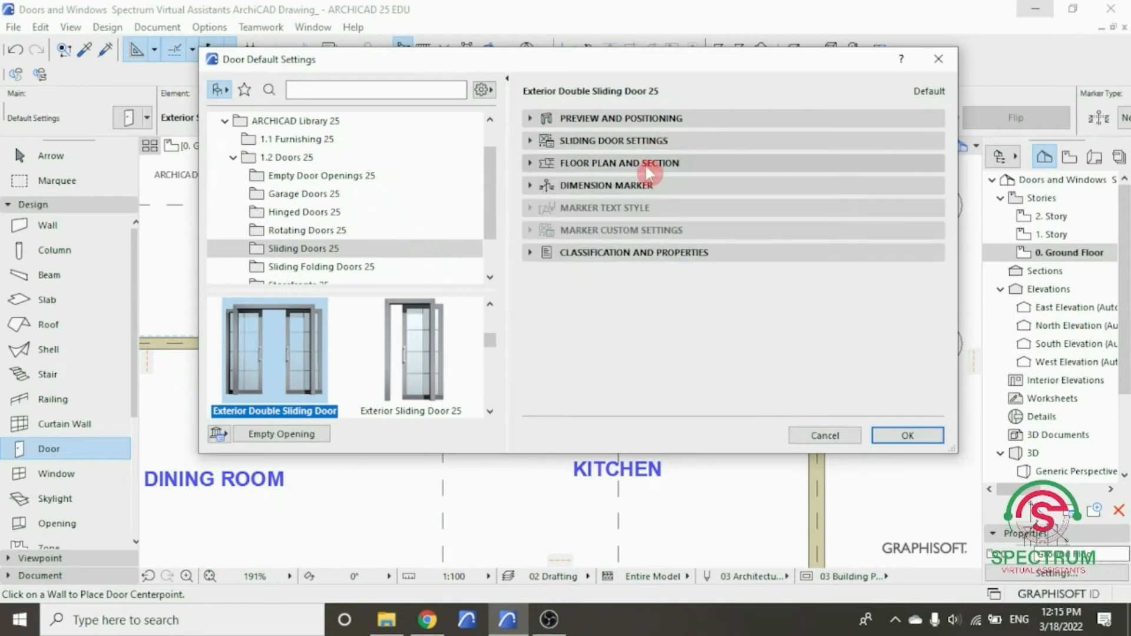
- Review the double door's floor plan, dimension marker and classification settings, and accept the door defaults
click(650, 164)
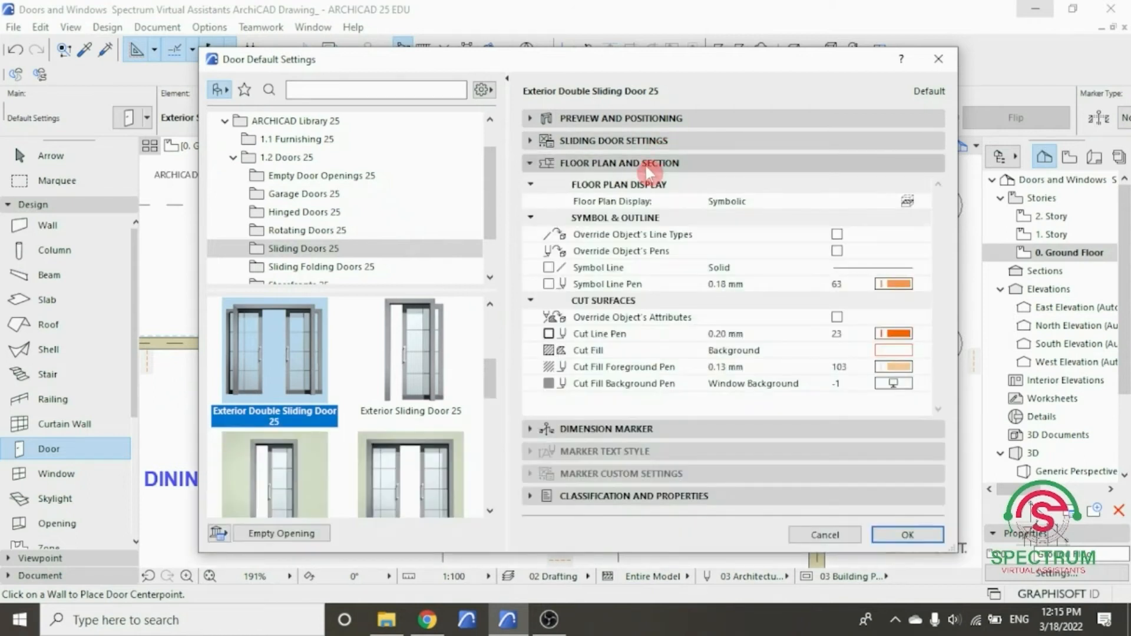
click(650, 165)
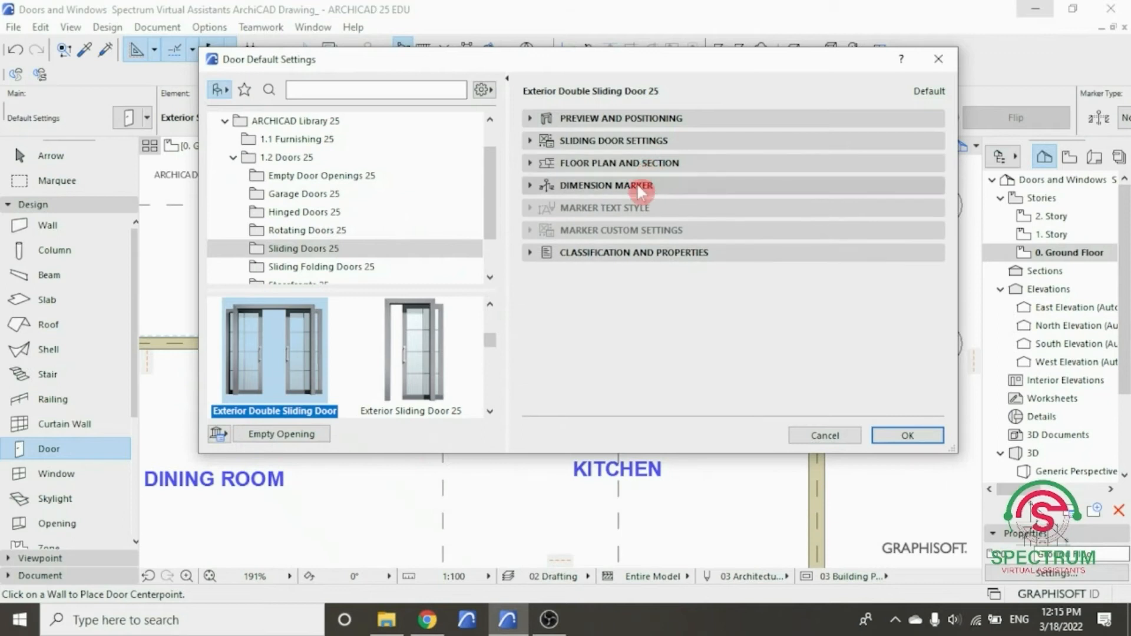
click(636, 184)
click(636, 184)
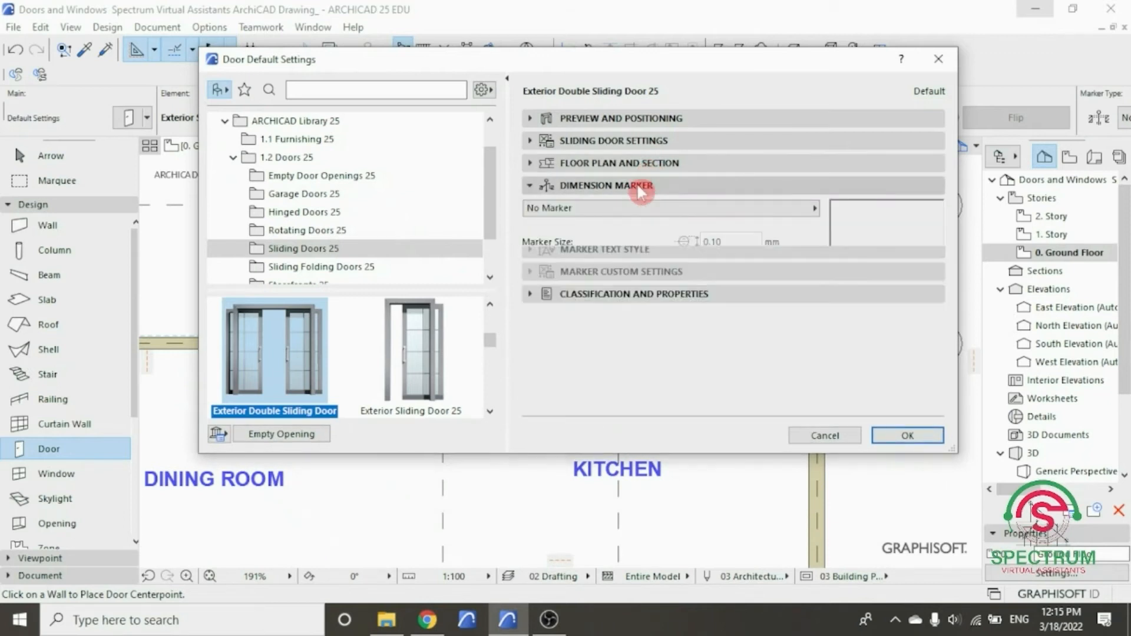
click(653, 253)
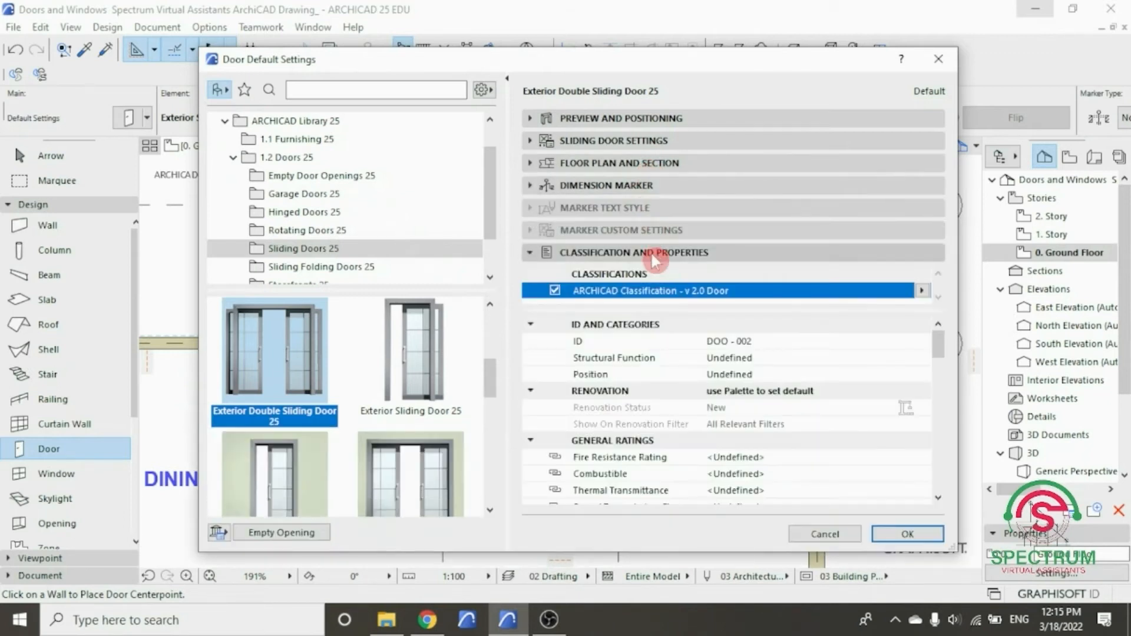
drag(937, 345, 940, 480)
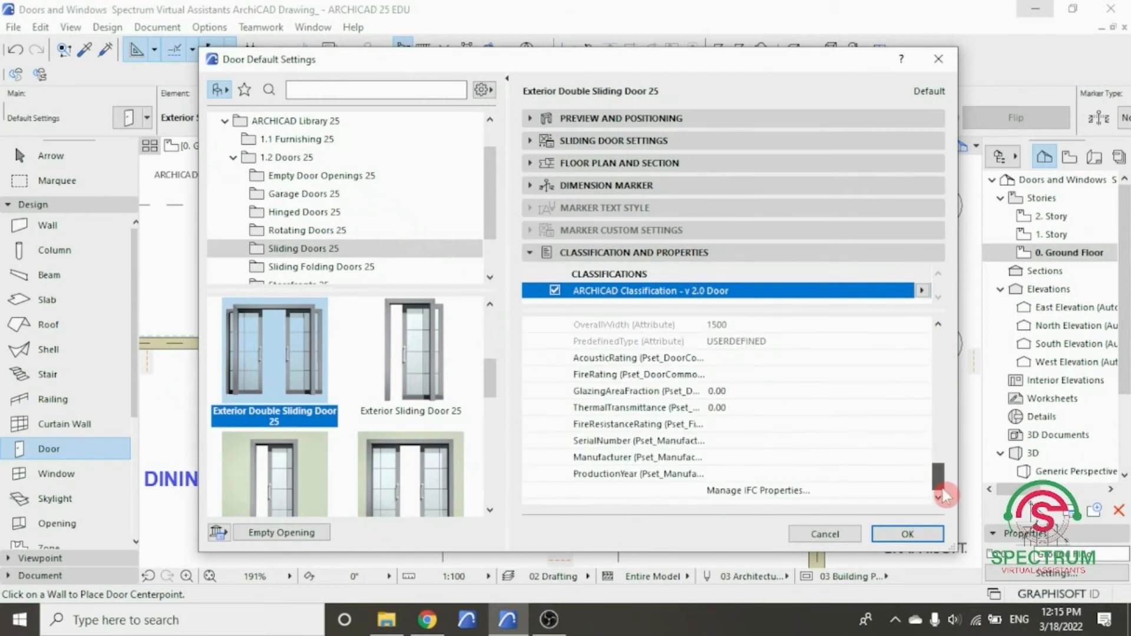
click(901, 537)
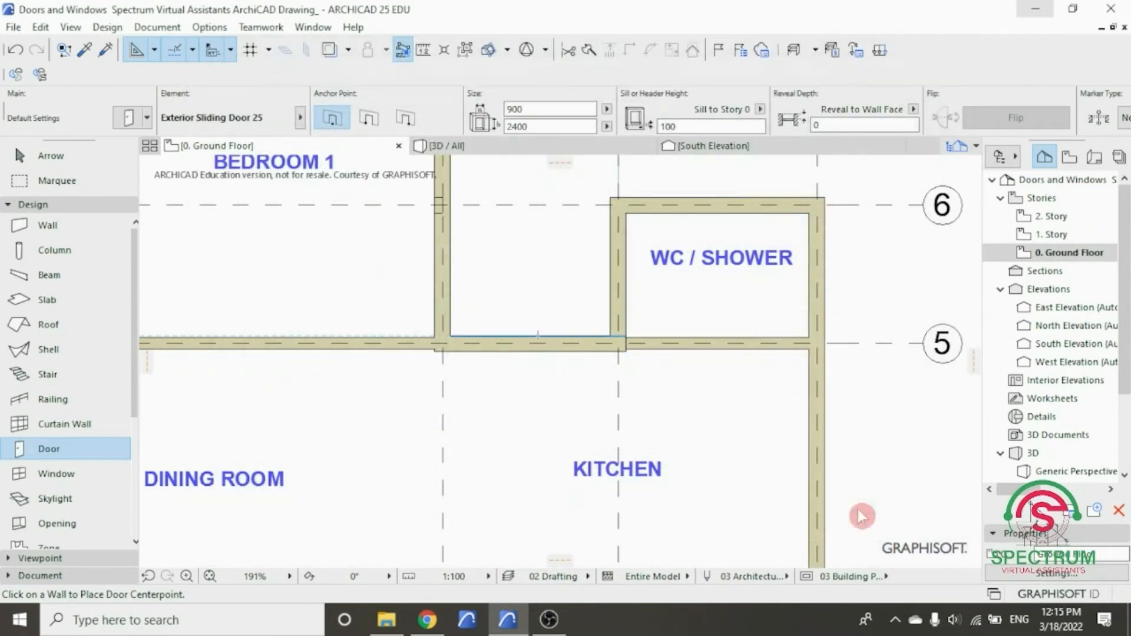
- Place the double sliding door centred on the kitchen wall along gridline 5, facing the outside of the house
click(525, 347)
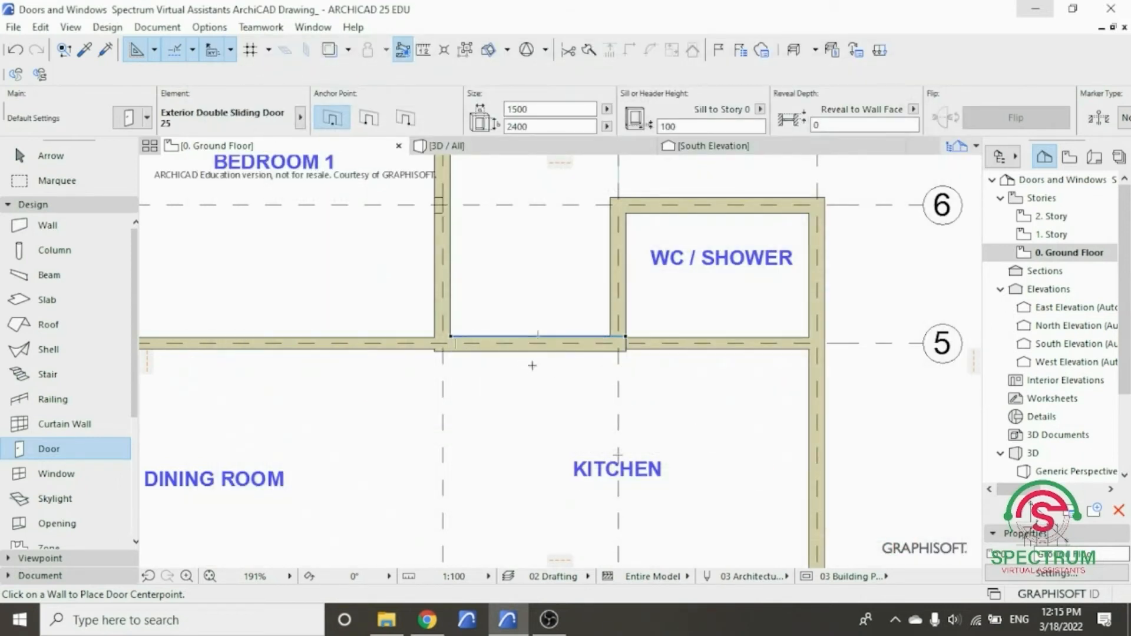
click(525, 324)
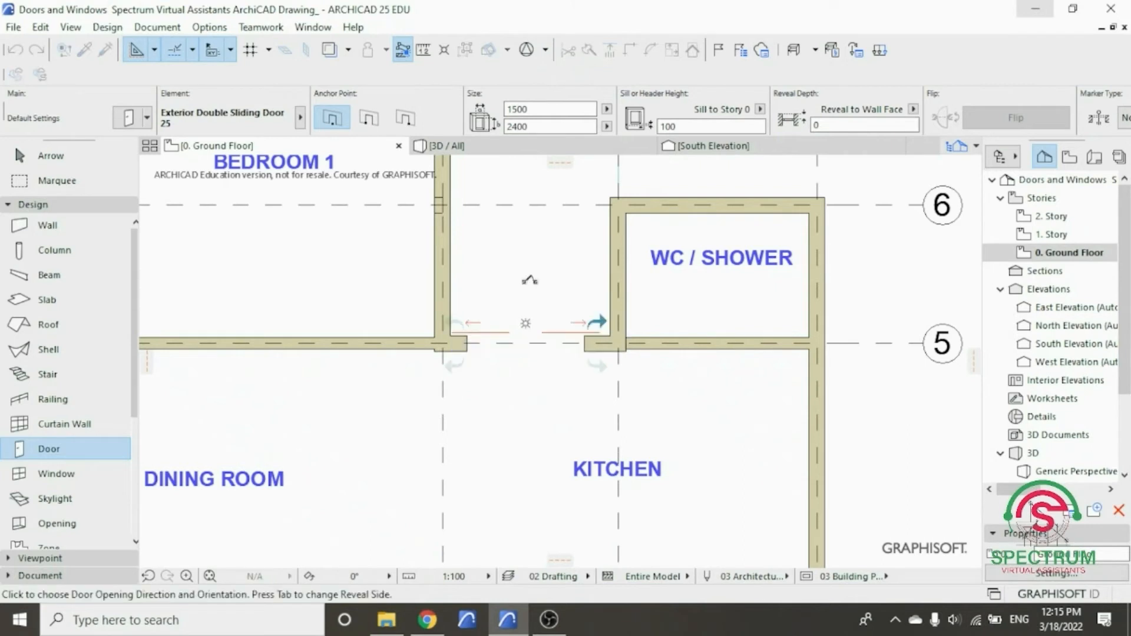
click(531, 267)
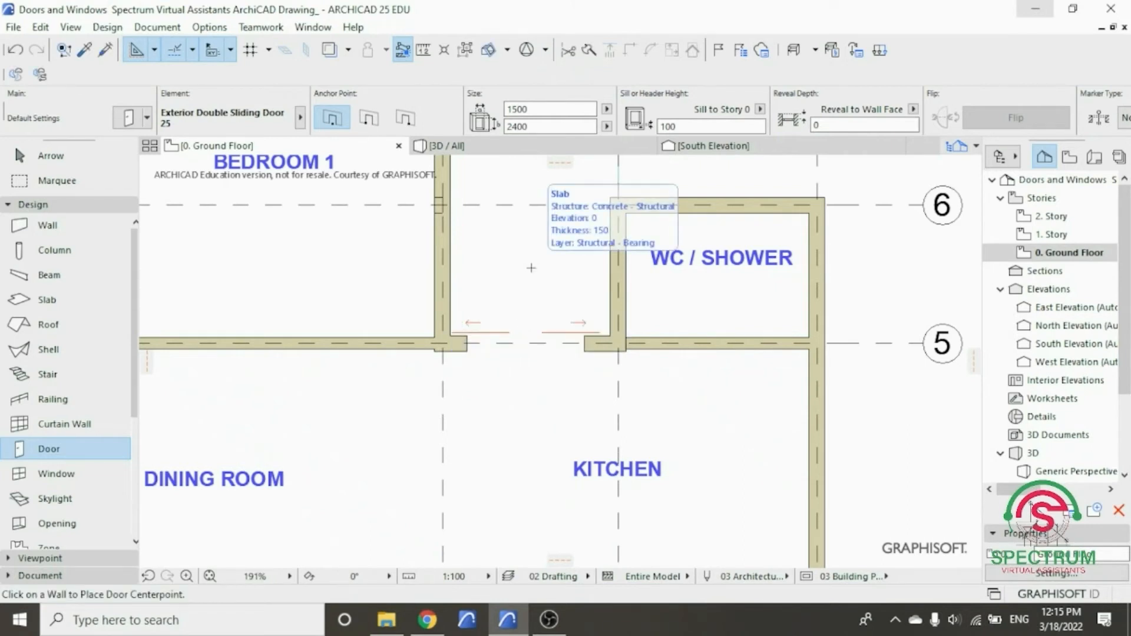
scroll(532, 268, down, 5)
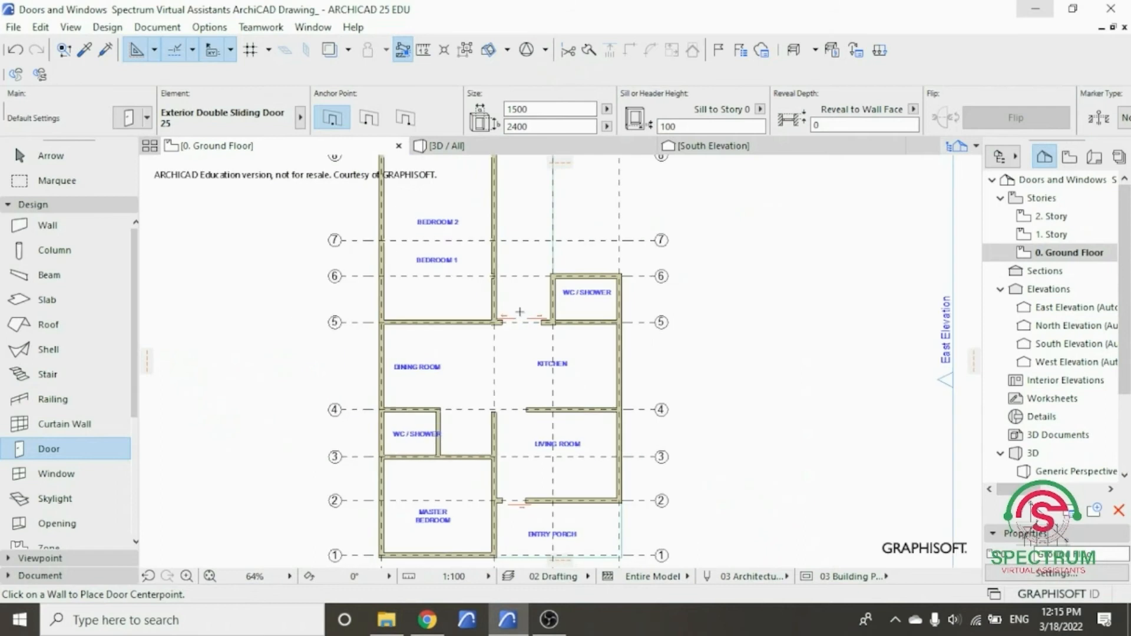
- Examine the entry porch door and the kitchen double door from the front and rear in the 3D view
click(496, 147)
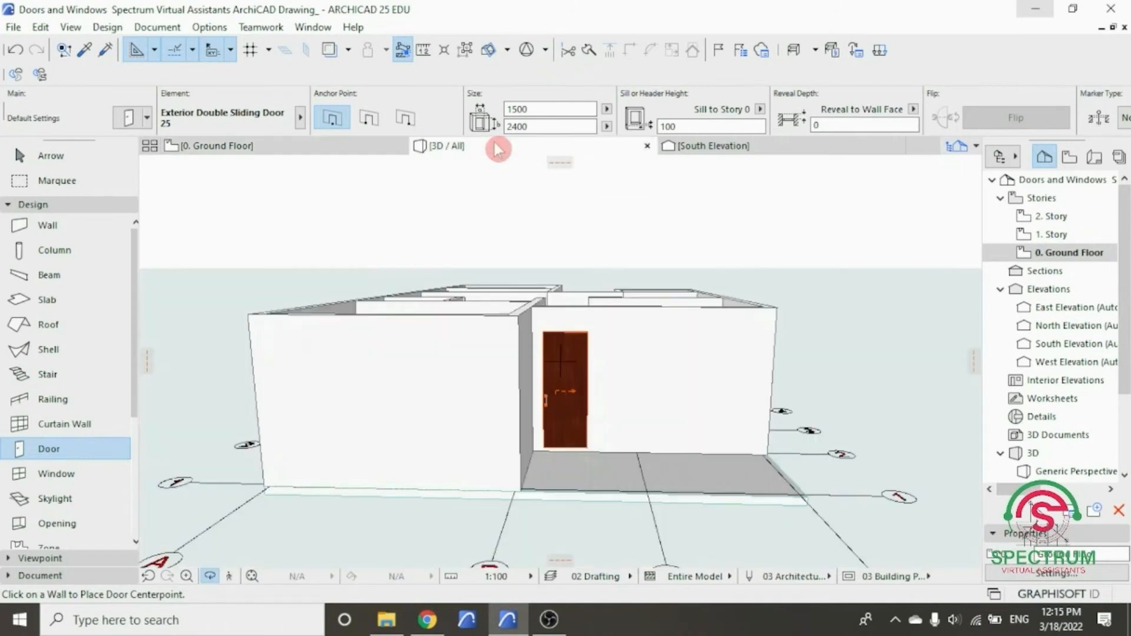
shift+middle_drag(500, 231, 569, 333)
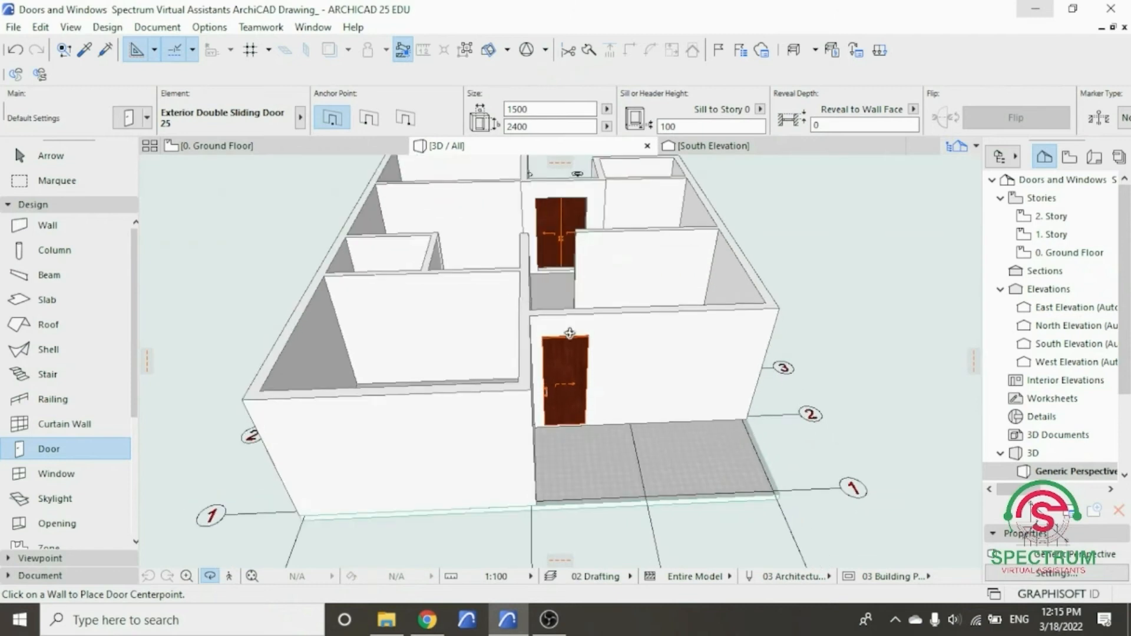
scroll(562, 233, up, 5)
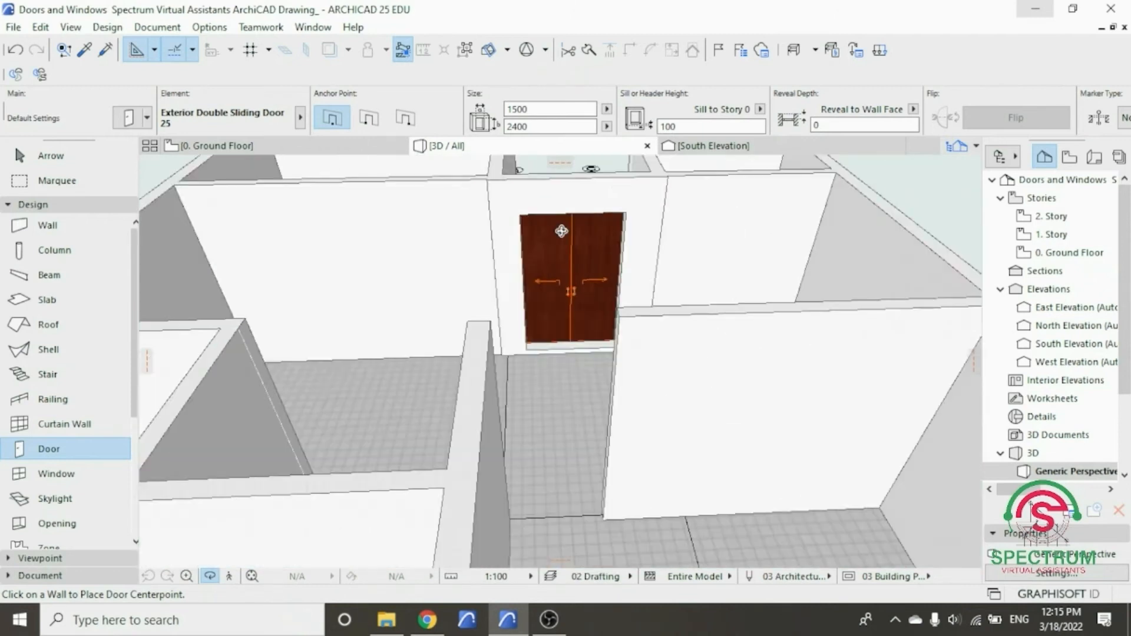
scroll(561, 231, up, 2)
scroll(561, 231, down, 8)
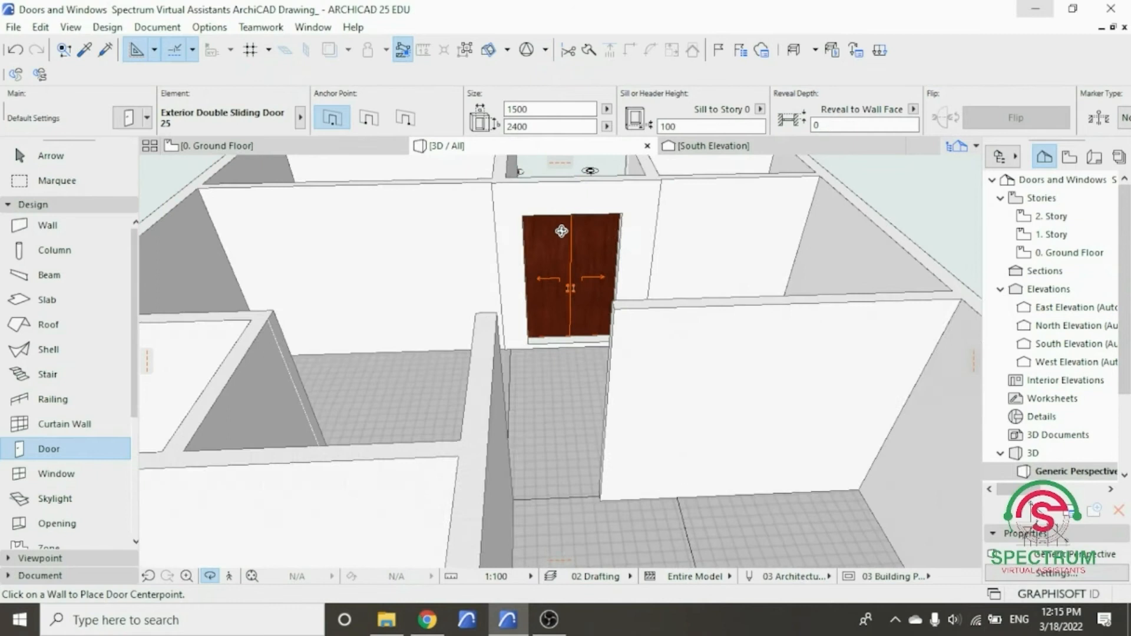
shift+middle_drag(468, 248, 833, 205)
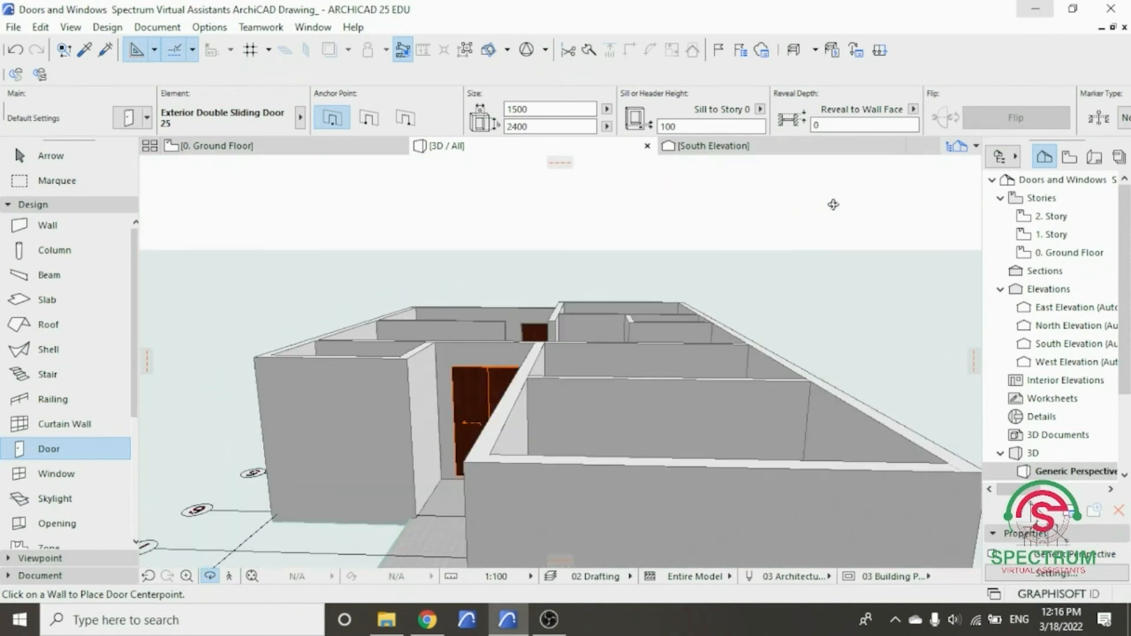
shift+middle_drag(618, 344, 568, 349)
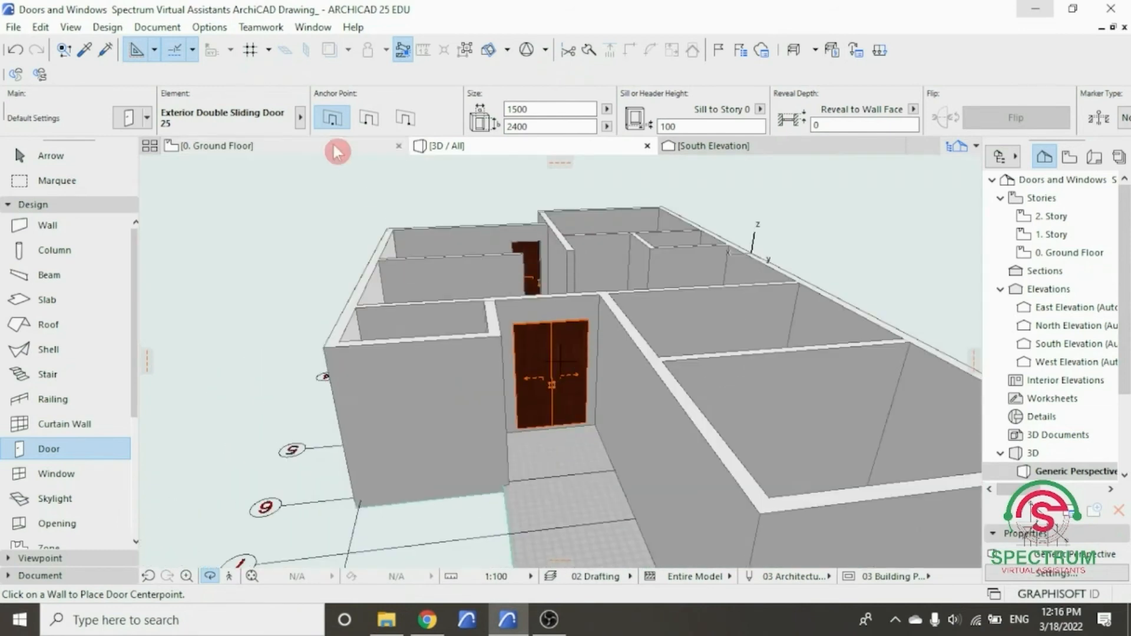
- Return to the ground floor plan and browse the Hinged Doors 25 library in the door default settings
click(336, 147)
scroll(481, 367, up, 2)
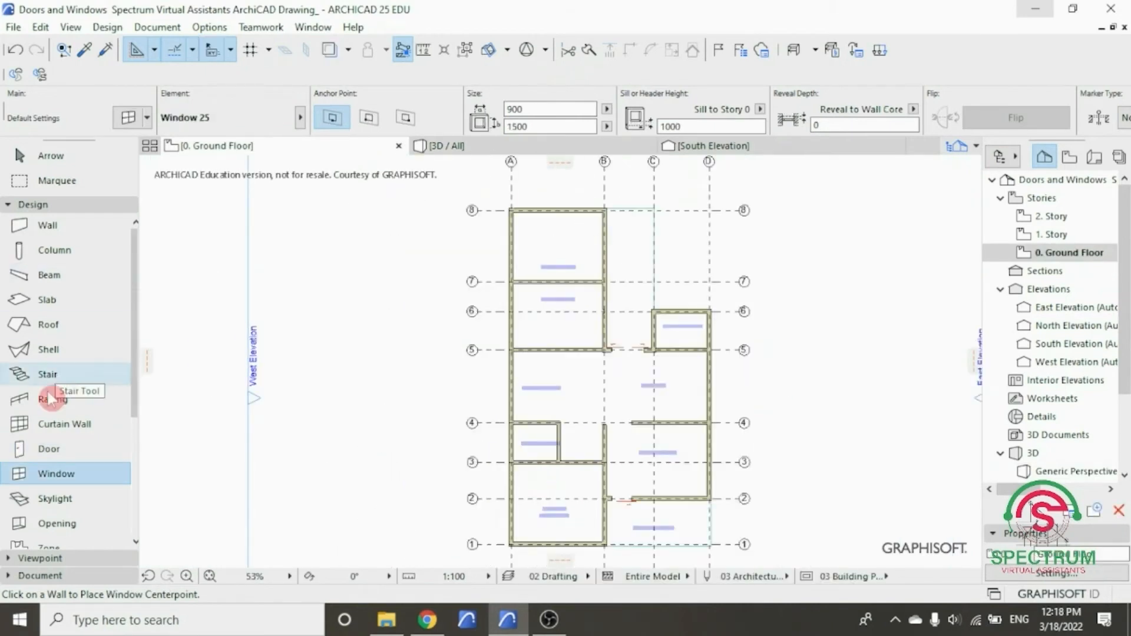
click(52, 453)
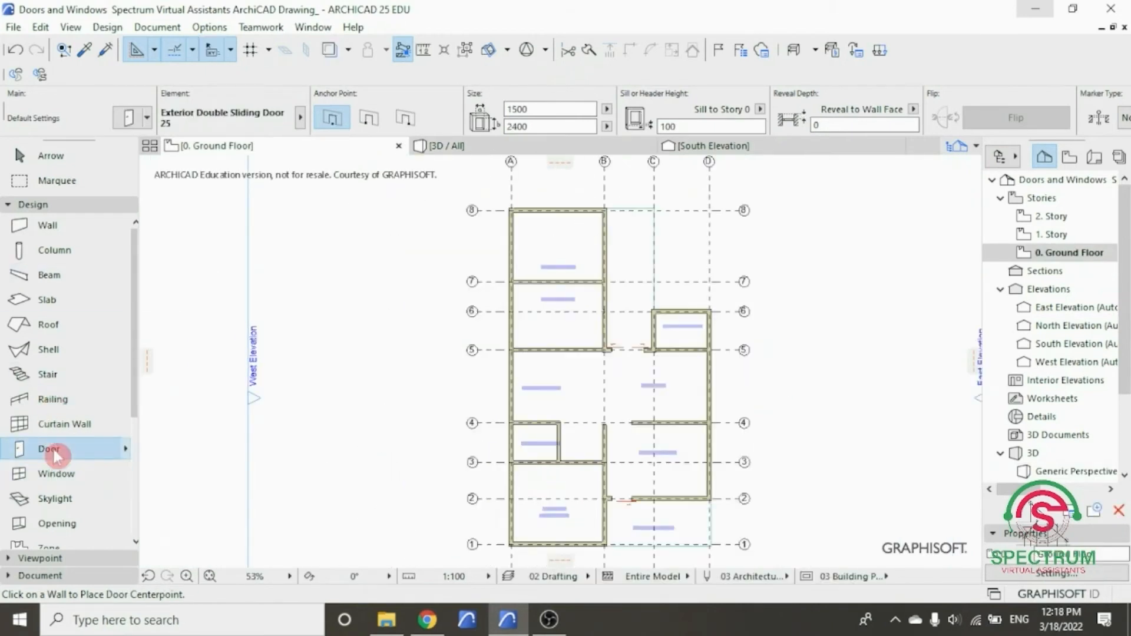
click(287, 390)
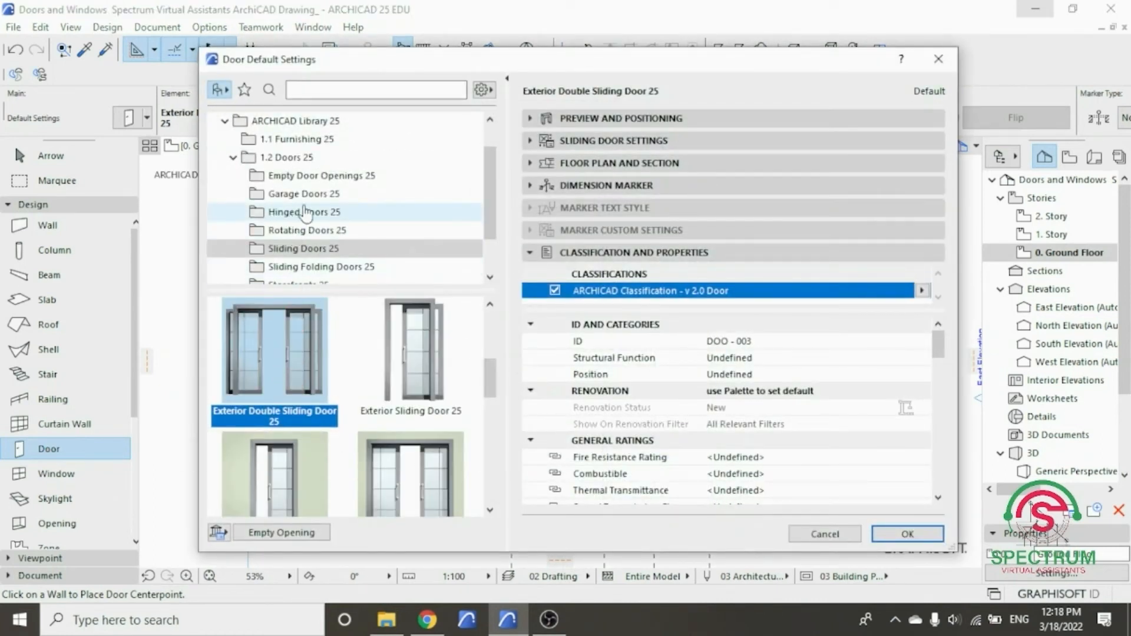
click(301, 216)
click(488, 324)
drag(493, 328, 505, 381)
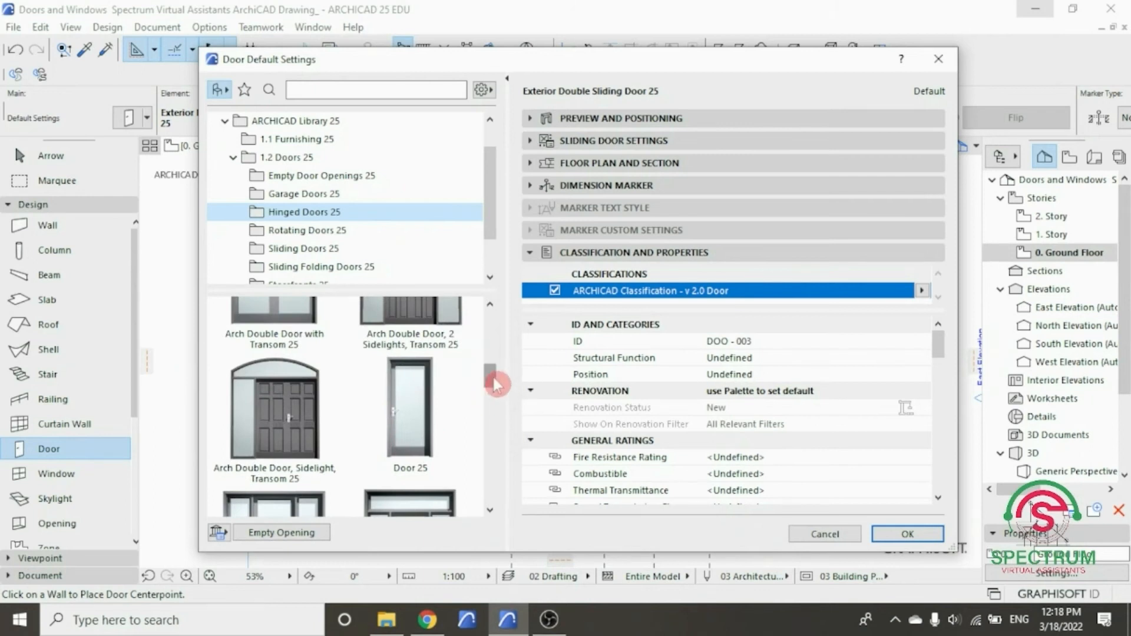
- Choose the hinged Door 25 as the default door and set its height to 2400
click(418, 408)
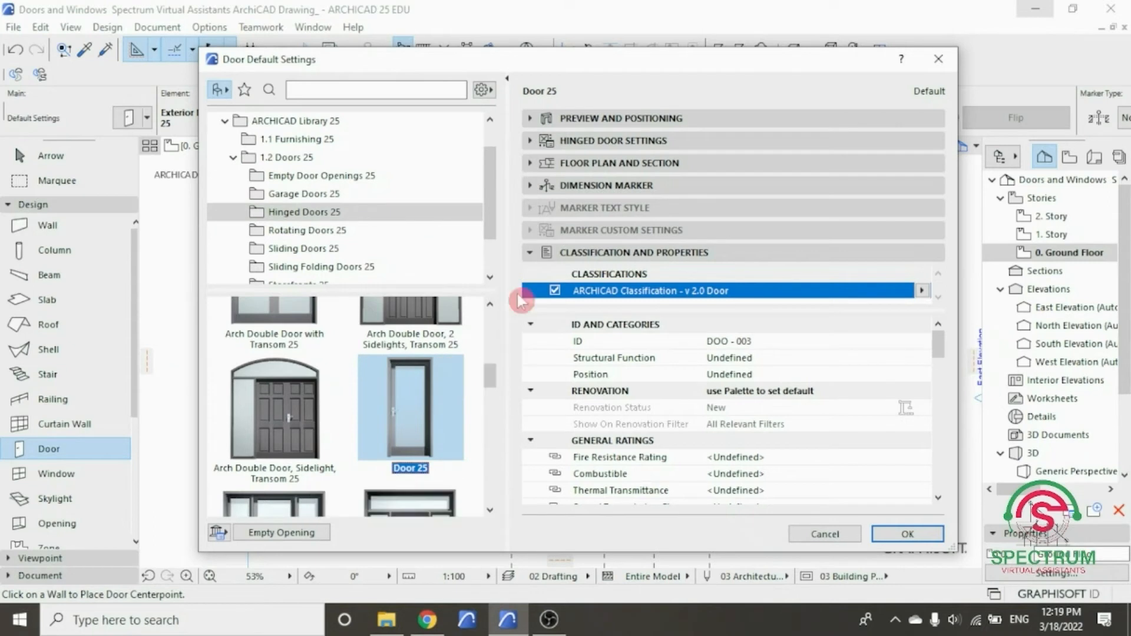
click(598, 121)
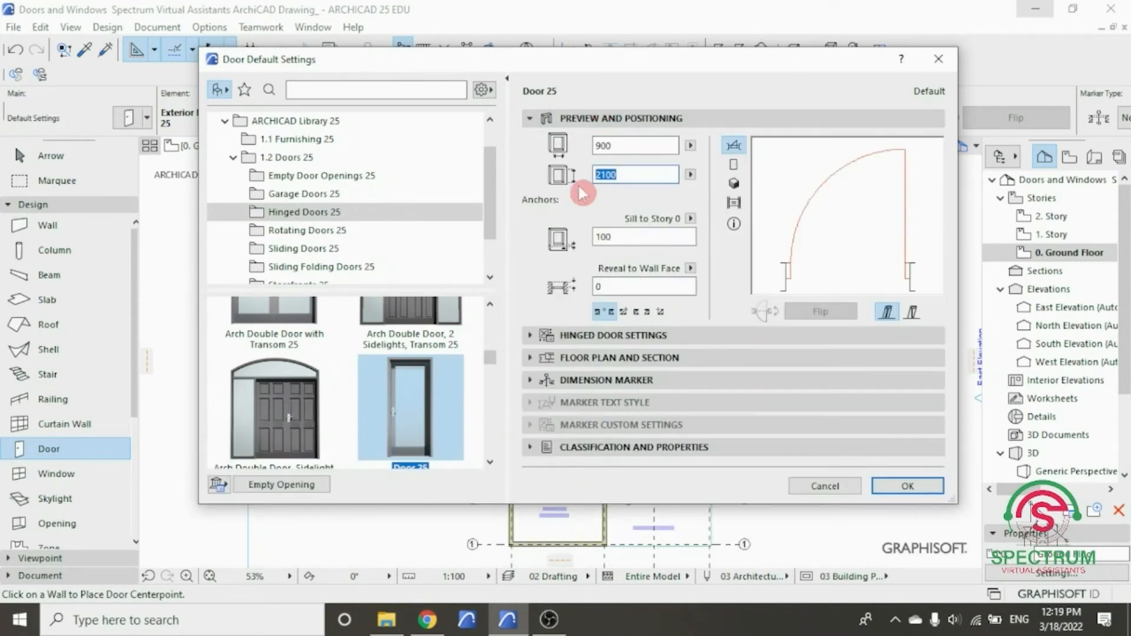
text(24)
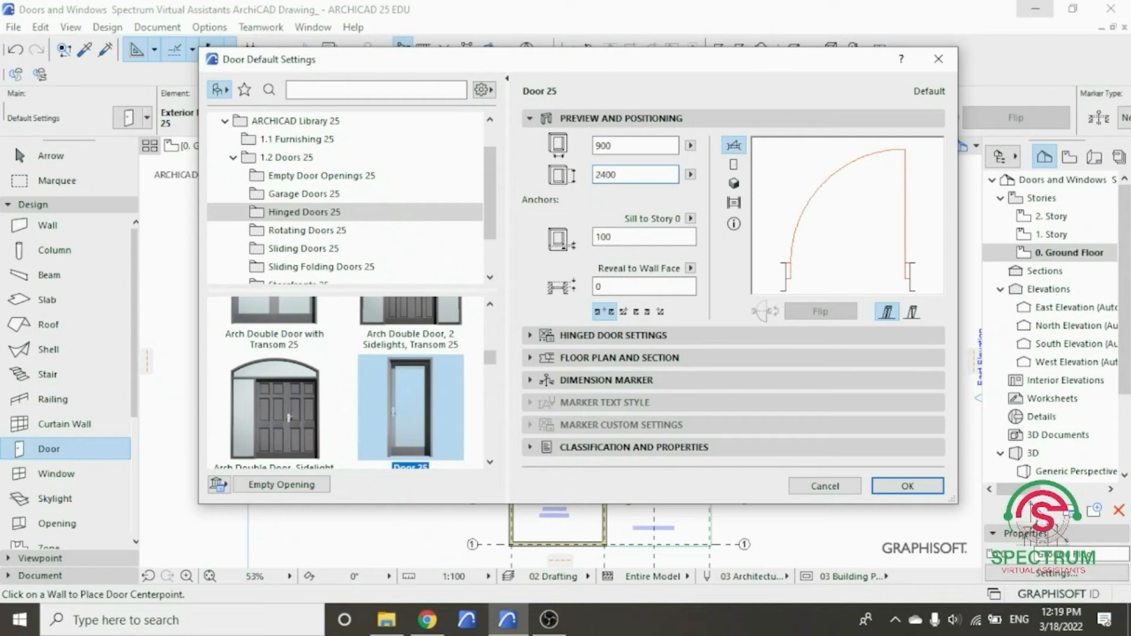
- Set the door leaf of Door 25 to Style 1 in the hinged door settings
click(606, 119)
click(607, 141)
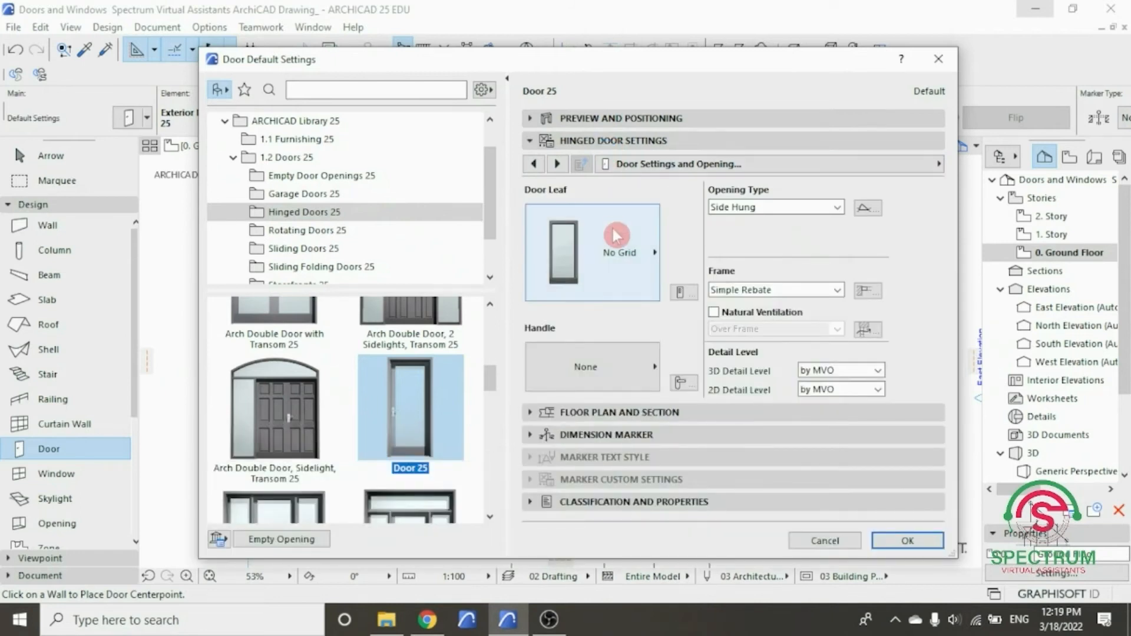
click(615, 236)
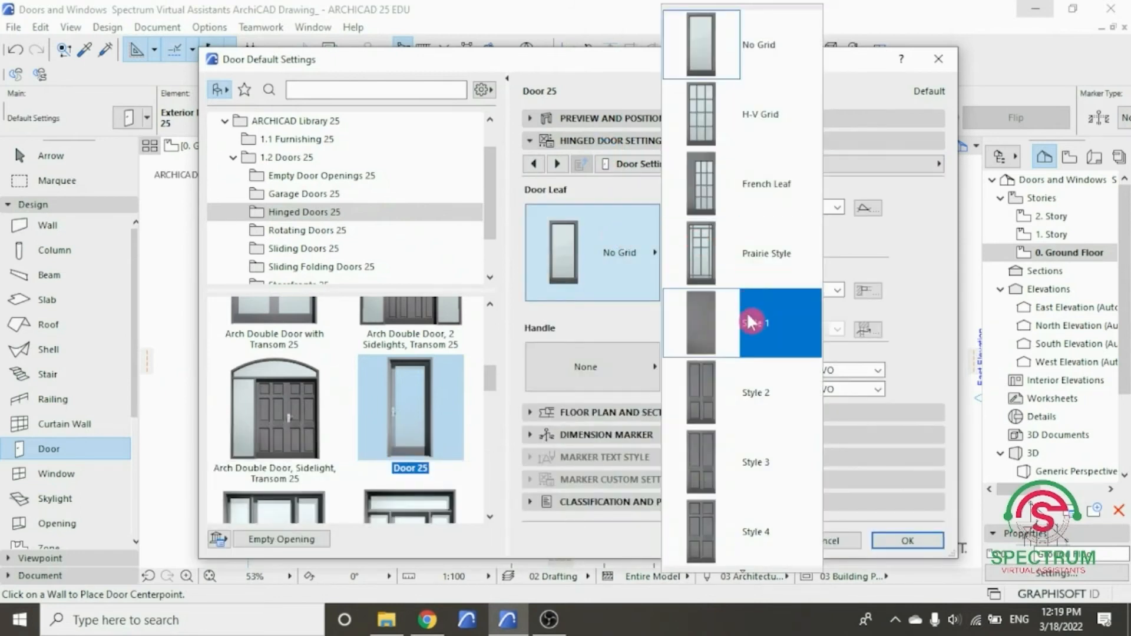
scroll(751, 327, down, 2)
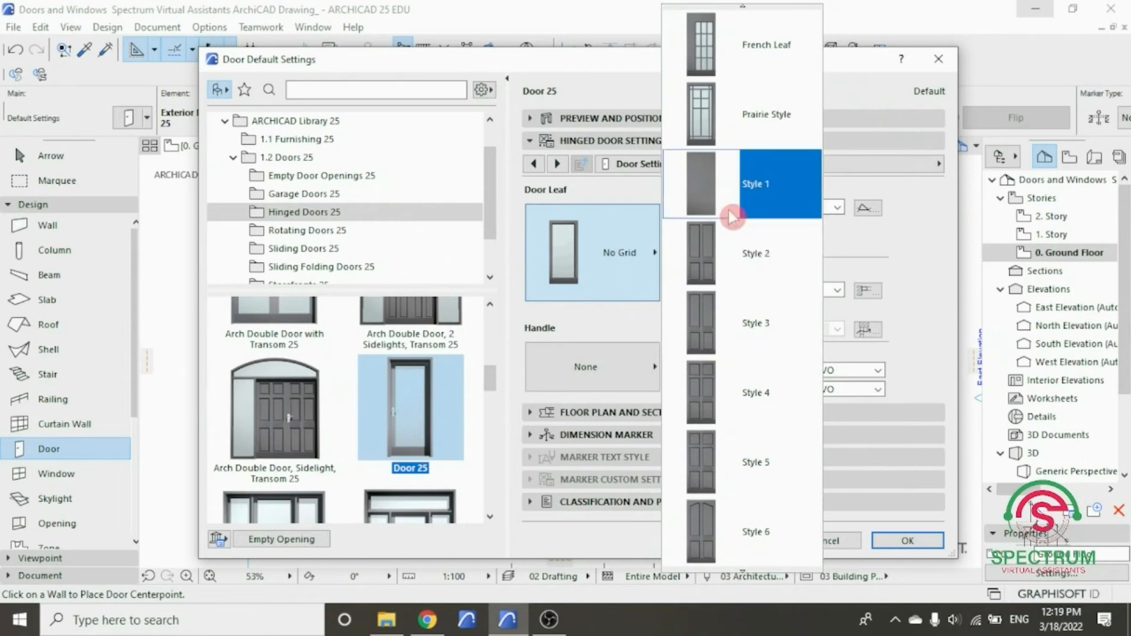
click(728, 202)
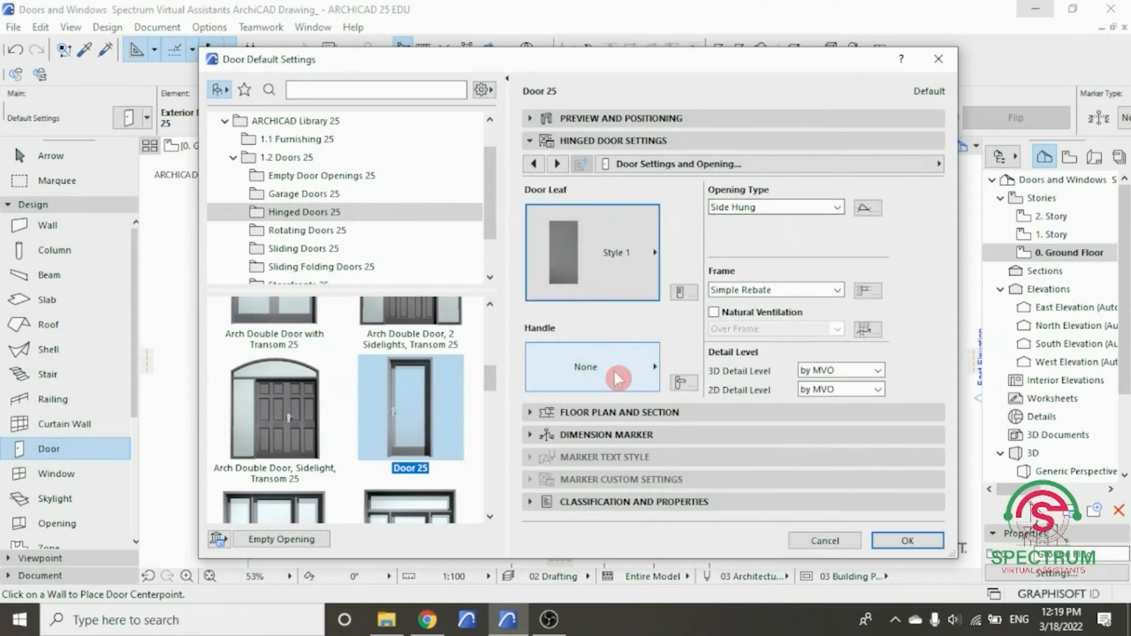
- Browse the available handle models and set the door's handle to Knob 1
click(616, 378)
scroll(695, 377, down, 2)
scroll(695, 377, down, 4)
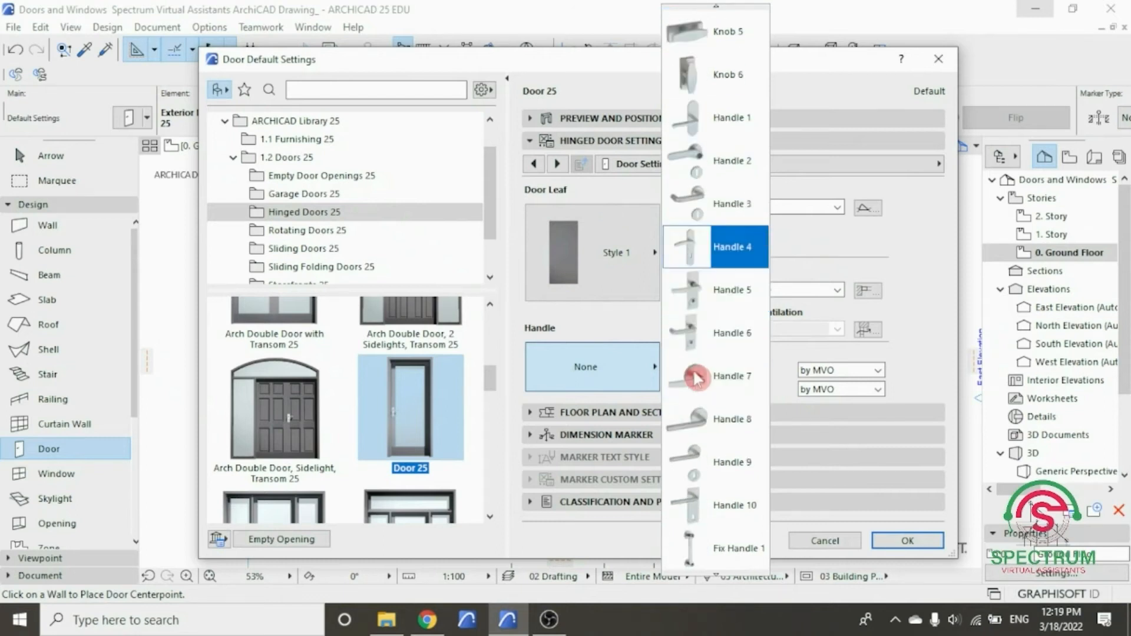
scroll(697, 377, down, 2)
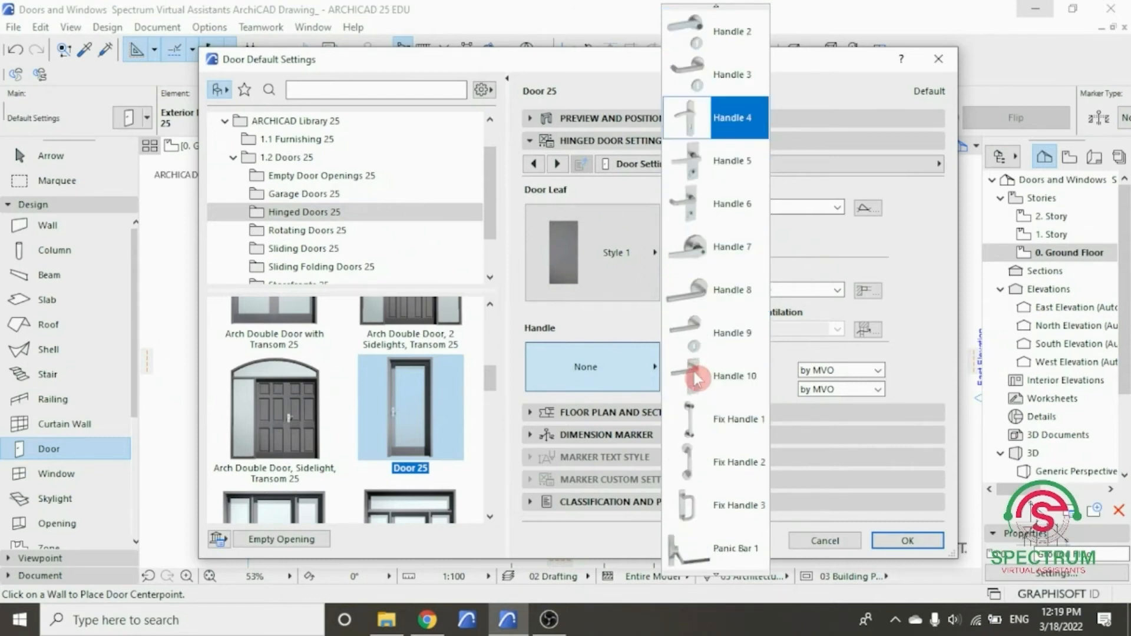
scroll(697, 377, up, 4)
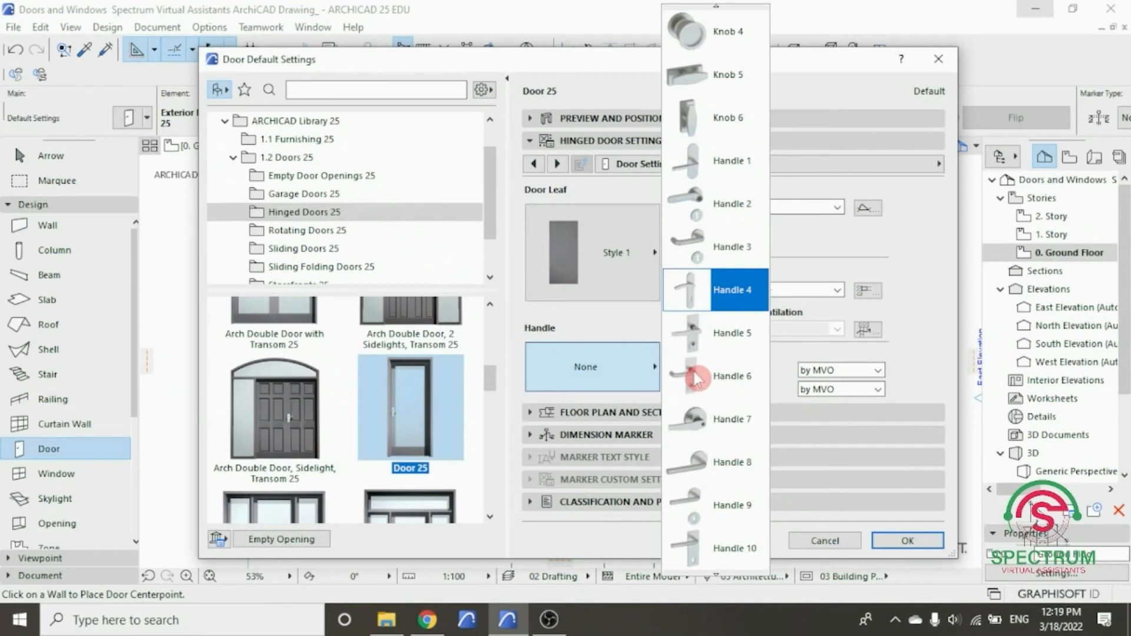
scroll(695, 377, up, 3)
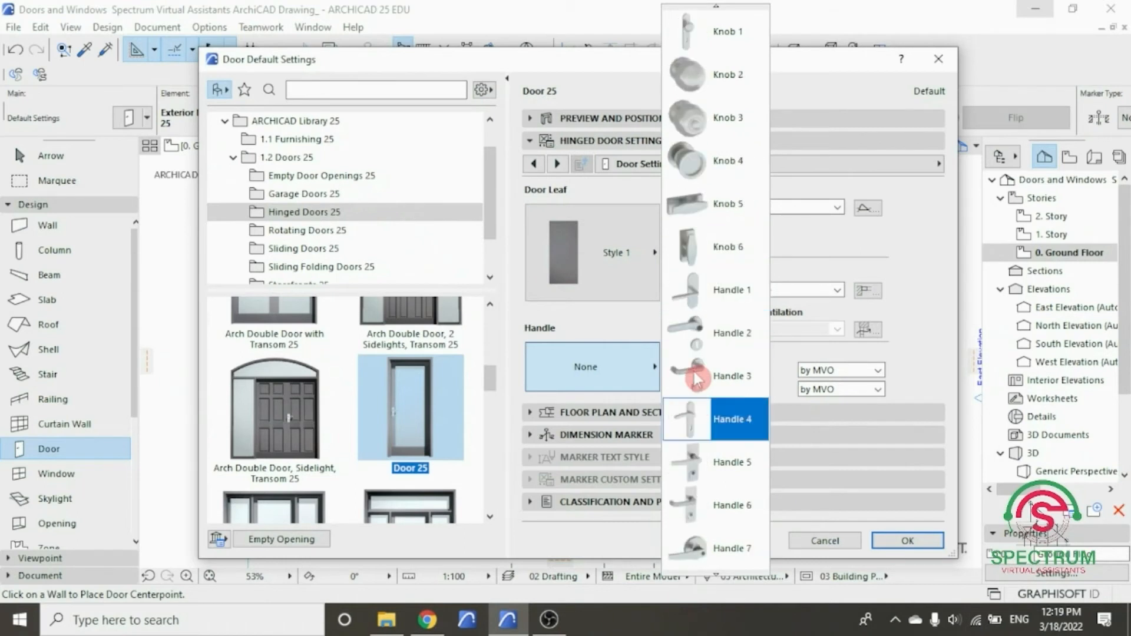
scroll(697, 377, up, 1)
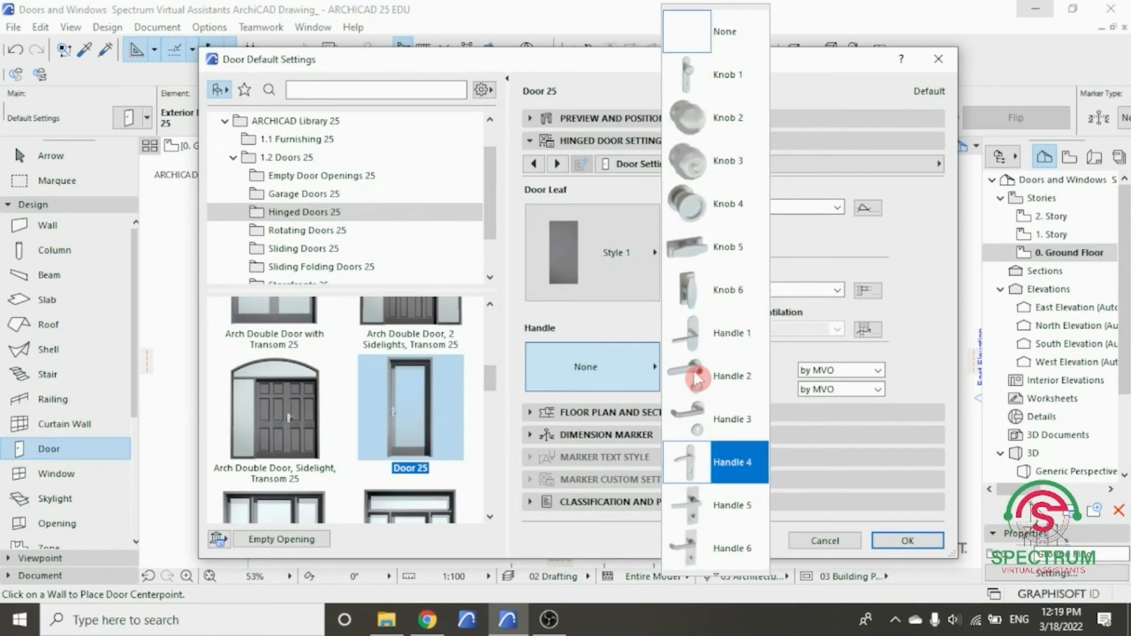
click(716, 95)
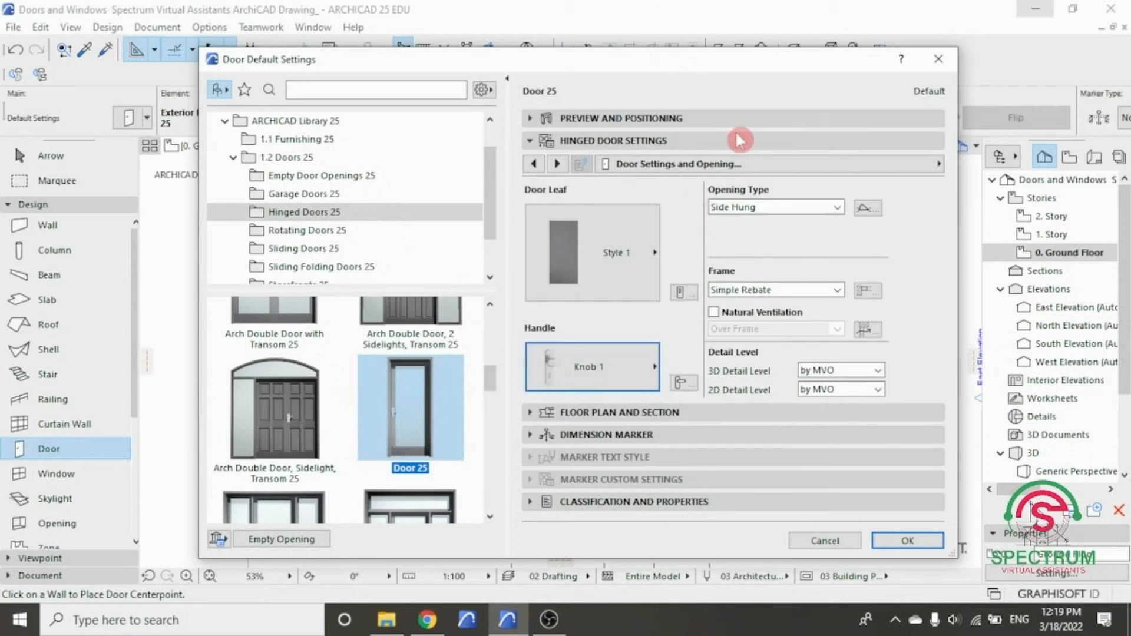
- Set the door's Frame Outside and Frame Inside surfaces to Wood - Mahogany Horizontal in the door's model attributes
click(748, 165)
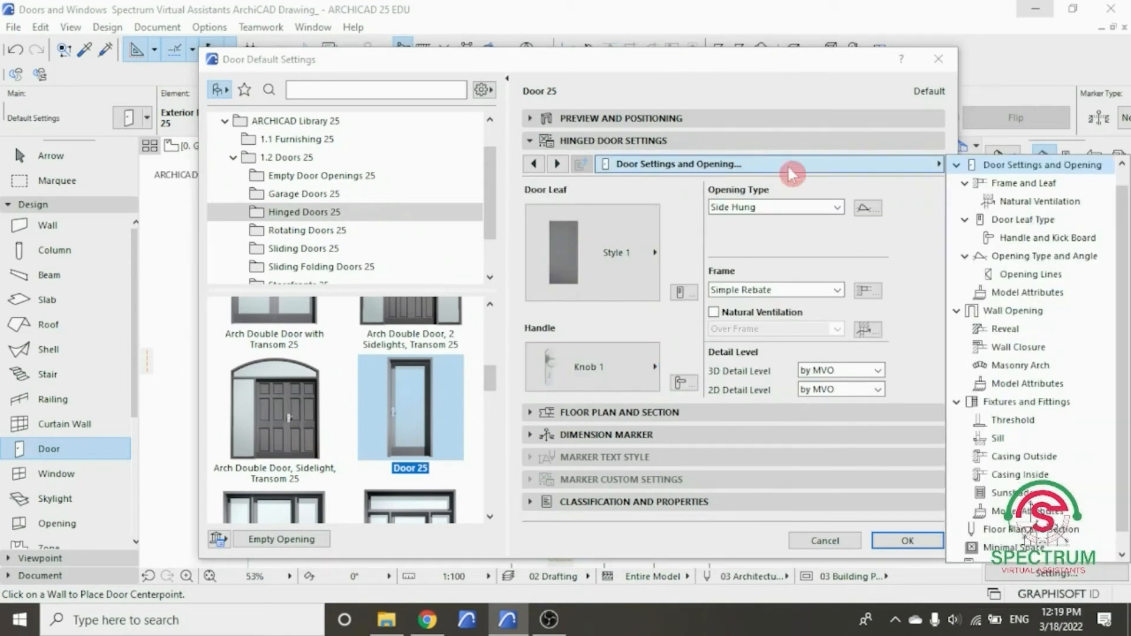
click(1020, 294)
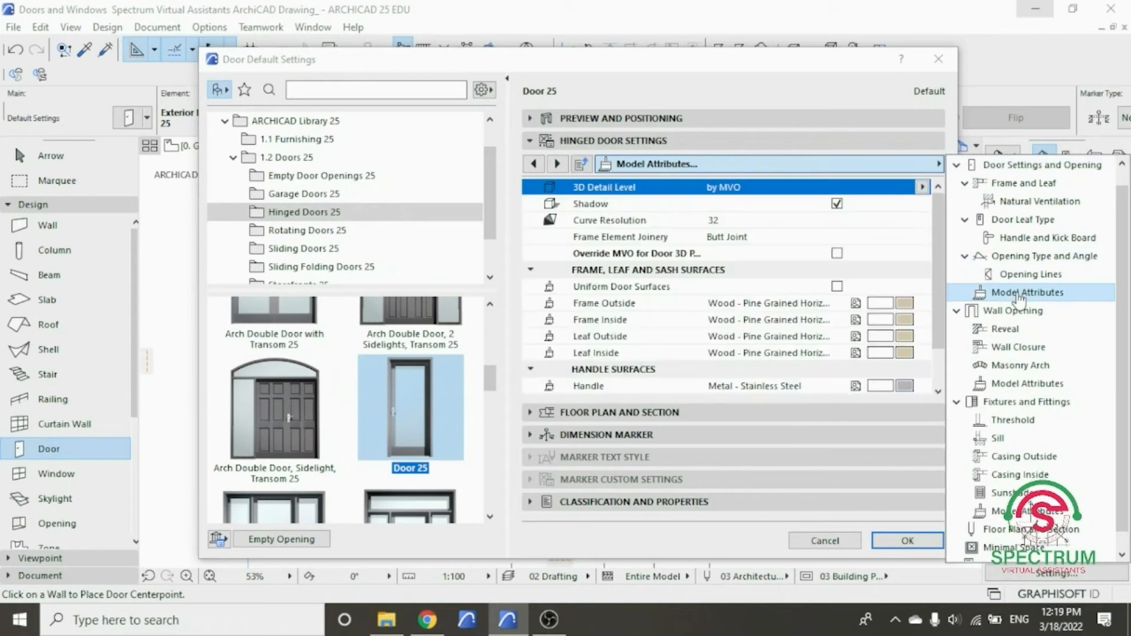
click(905, 311)
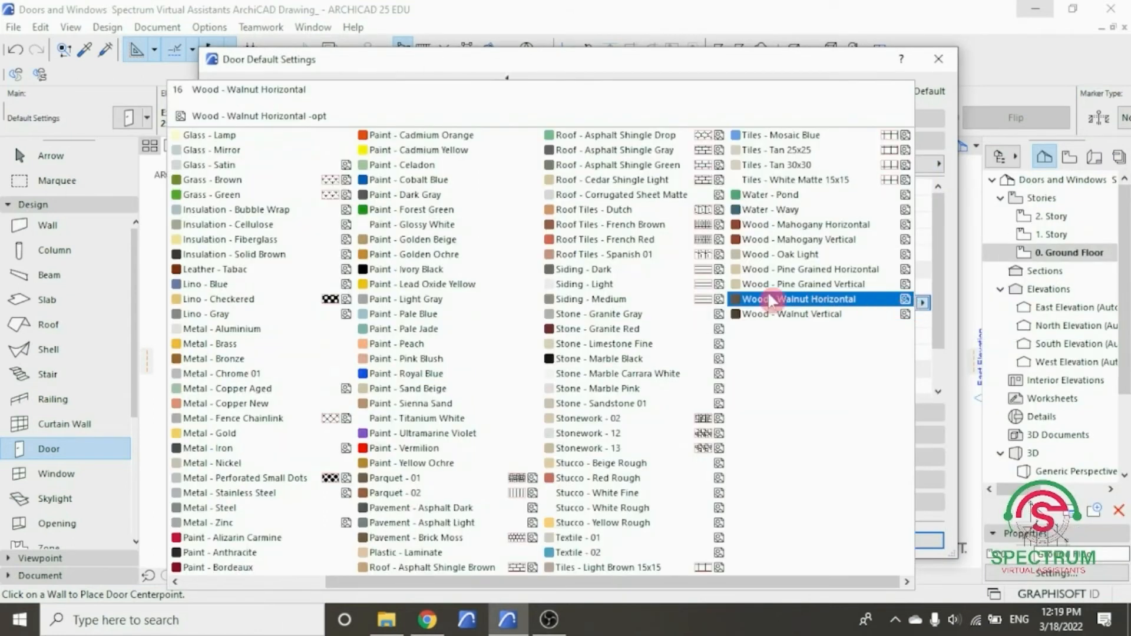
click(760, 224)
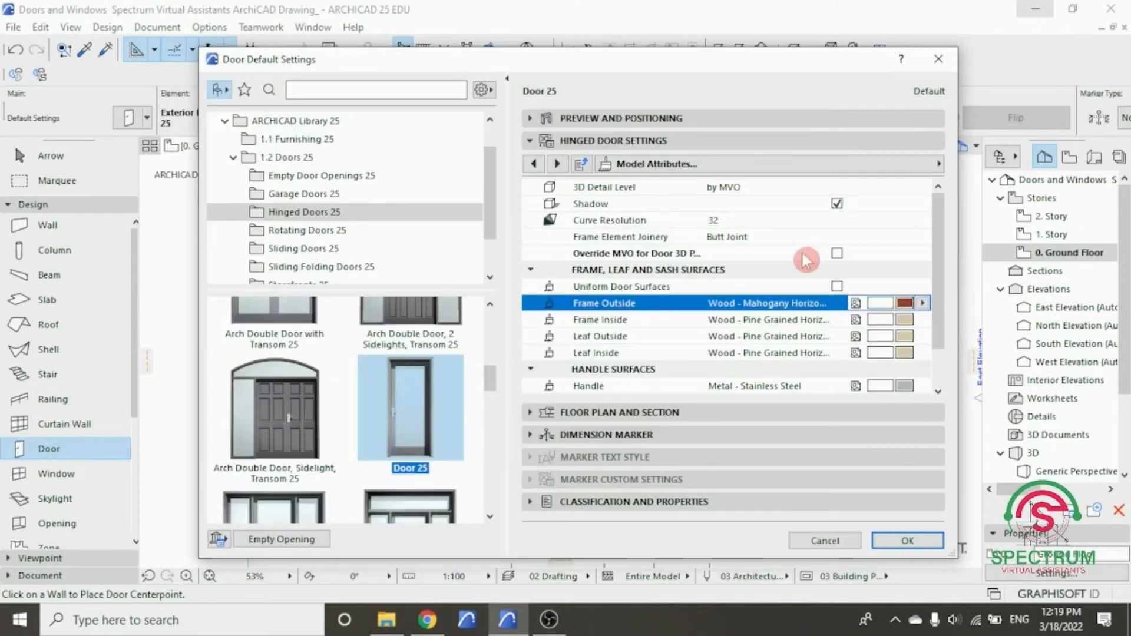
click(905, 321)
click(907, 326)
click(871, 222)
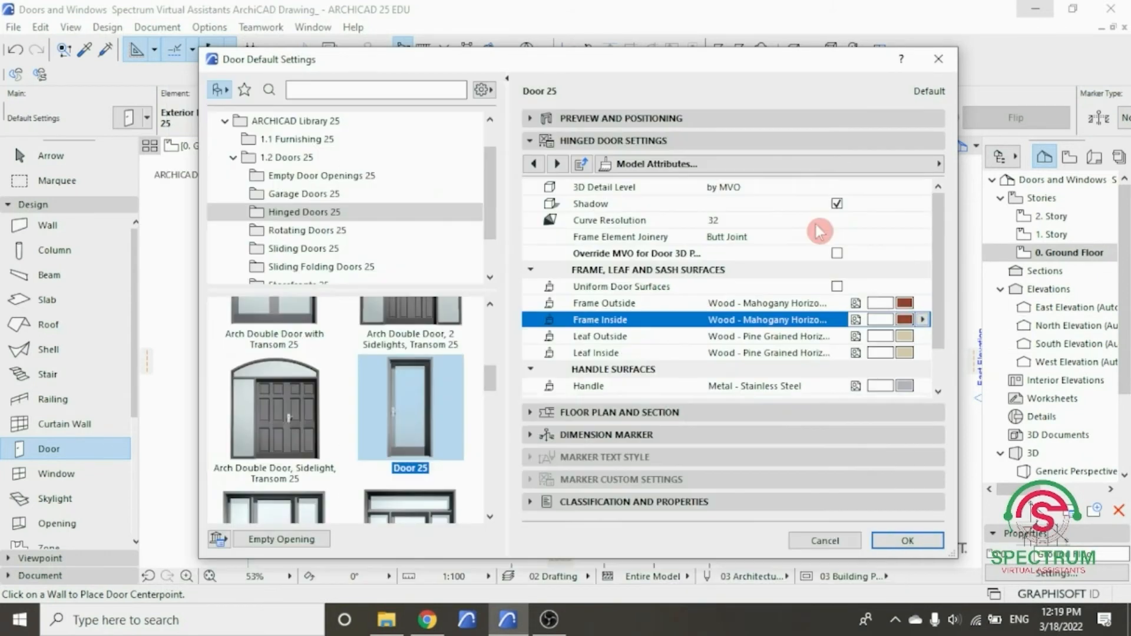
- Set the Leaf Outside and Leaf Inside surfaces to Wood - Mahogany Horizontal and accept the door default settings
click(902, 337)
click(905, 337)
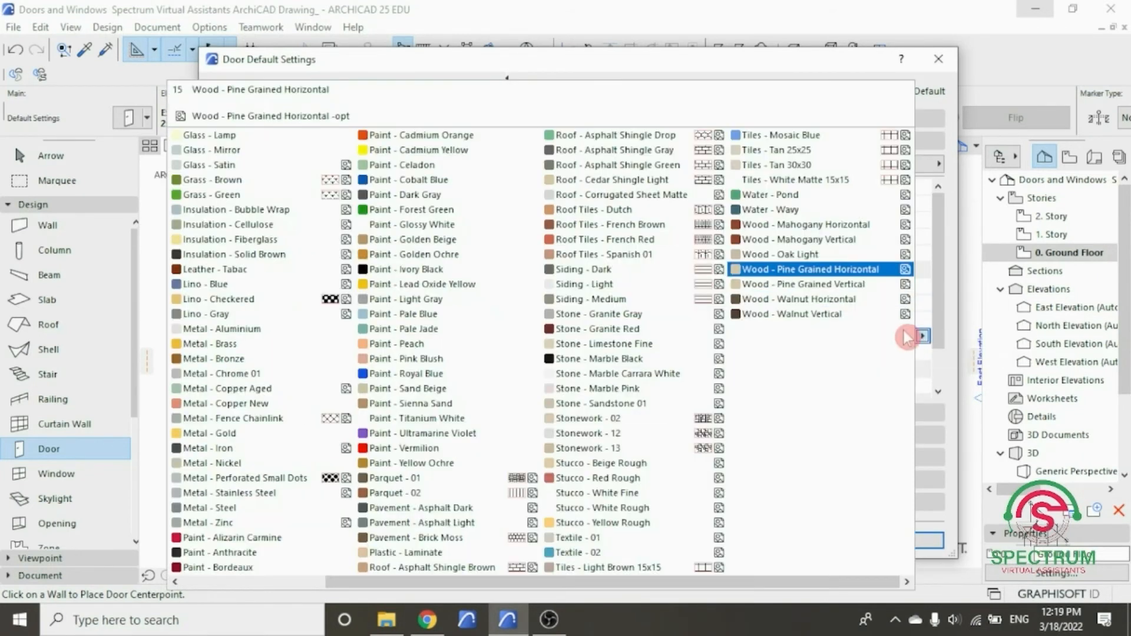
click(849, 224)
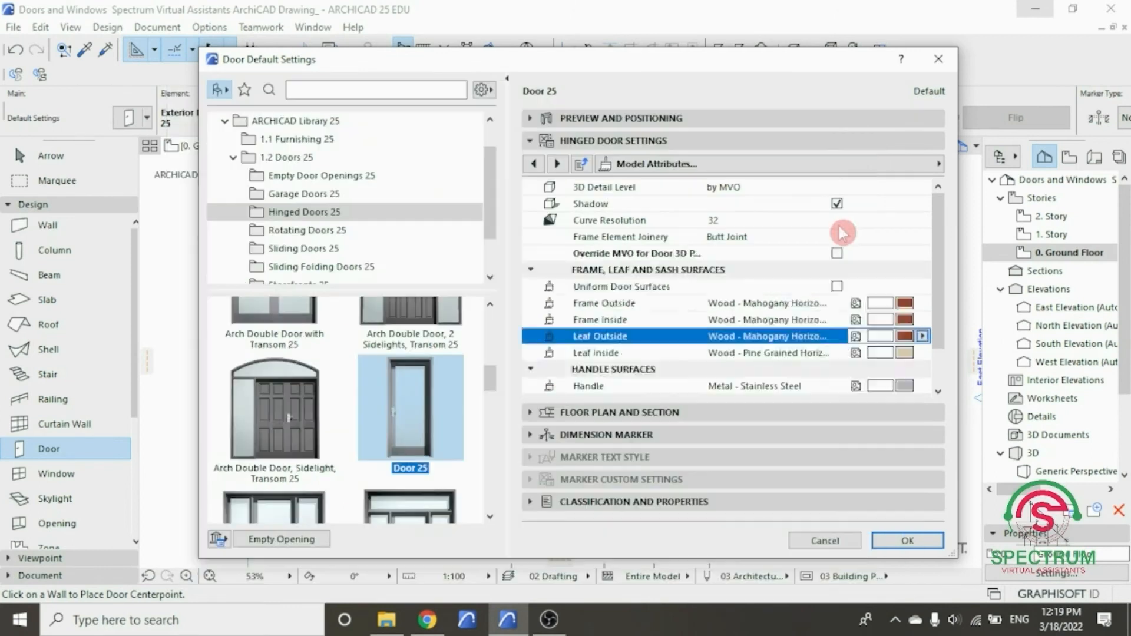
click(905, 353)
click(827, 225)
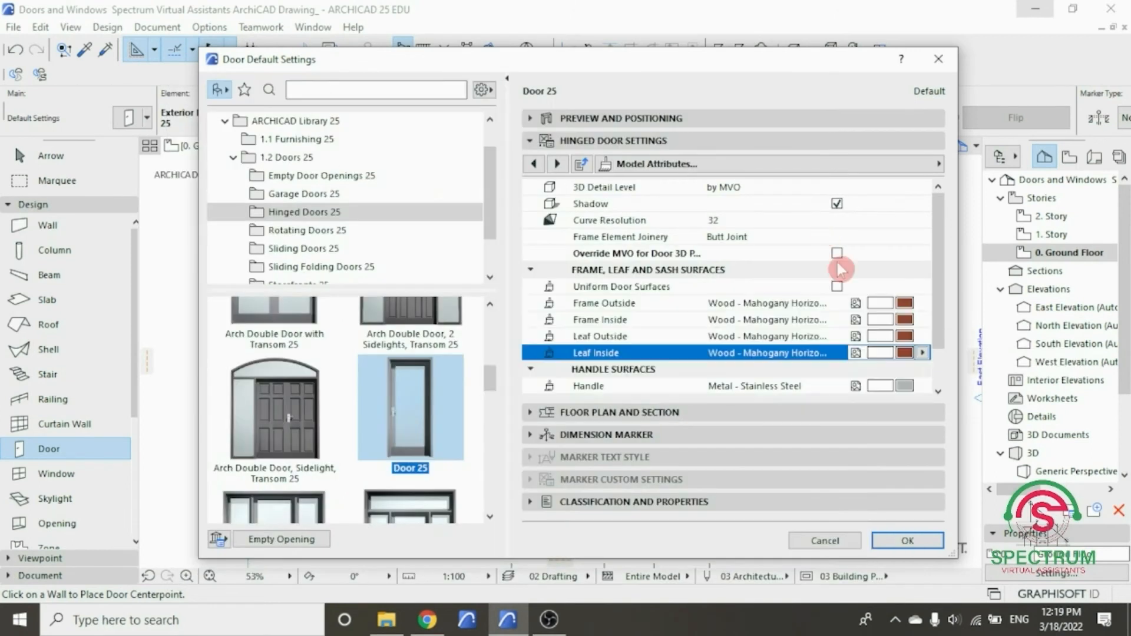
click(901, 541)
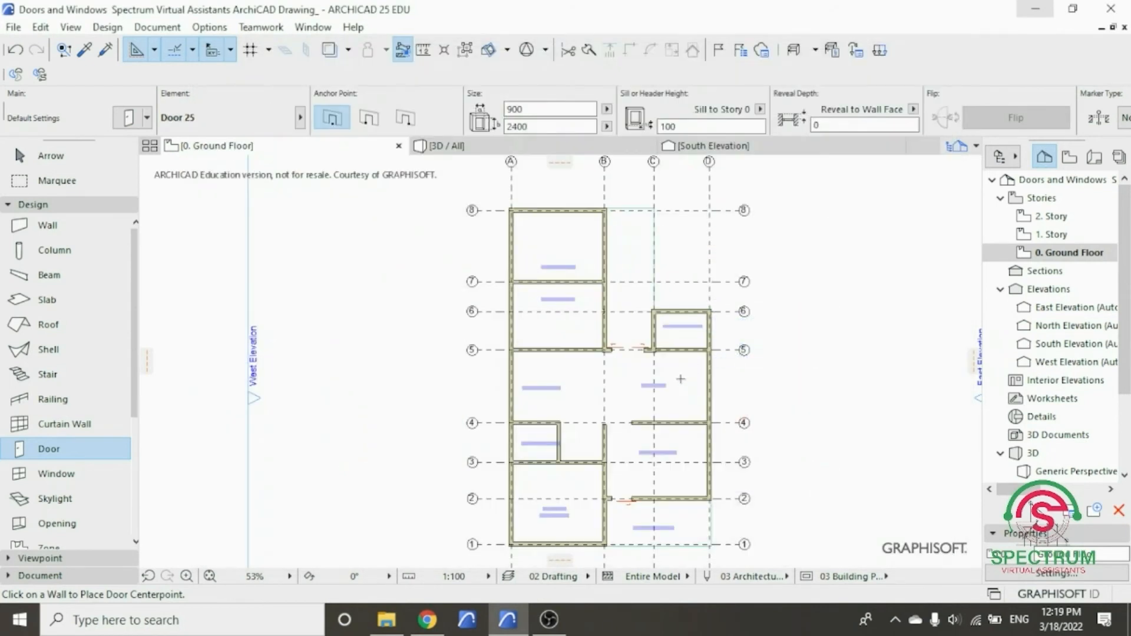
- Place the door in the master bedroom's wall on grid line 3, between the WC / Shower and living room walls, swinging into the bedroom
scroll(596, 469, up, 2)
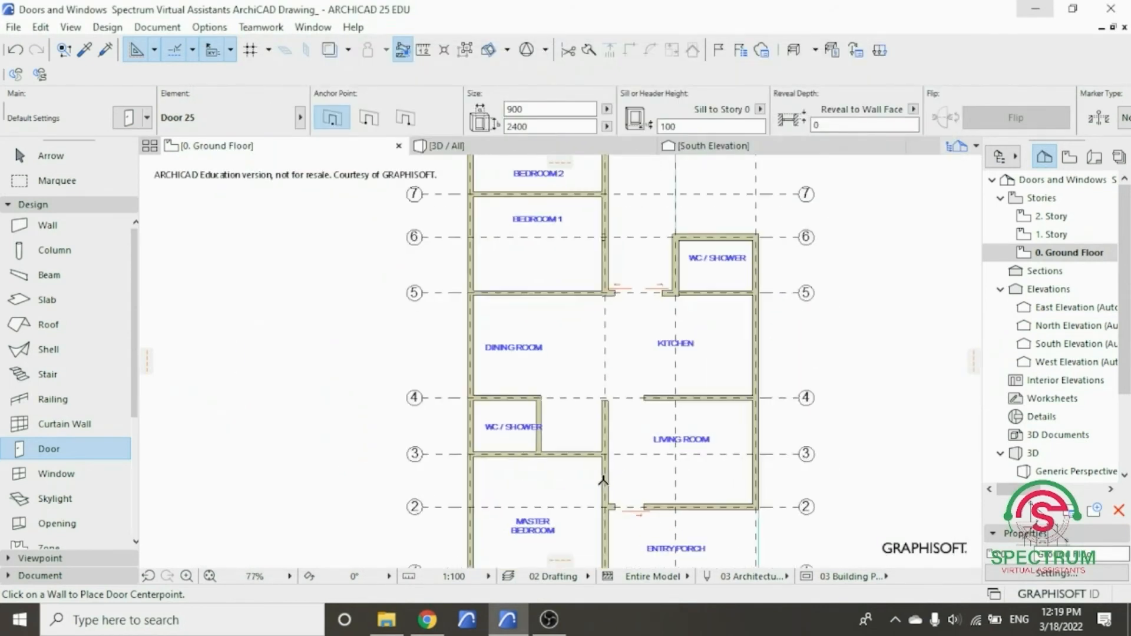
scroll(564, 469, down, 3)
scroll(564, 469, up, 8)
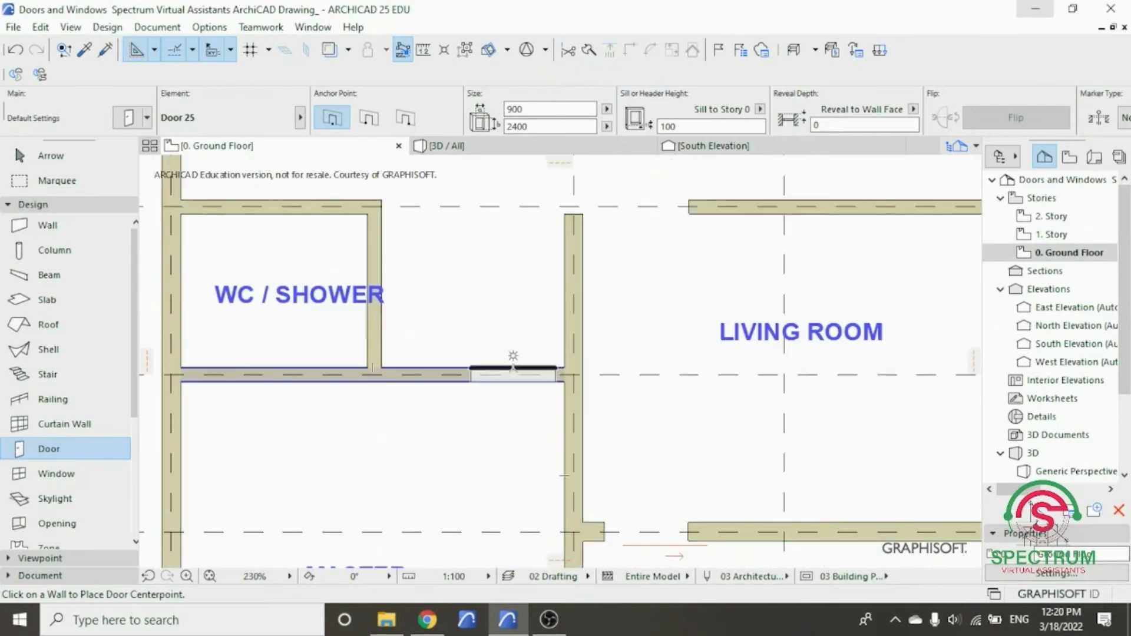
click(506, 384)
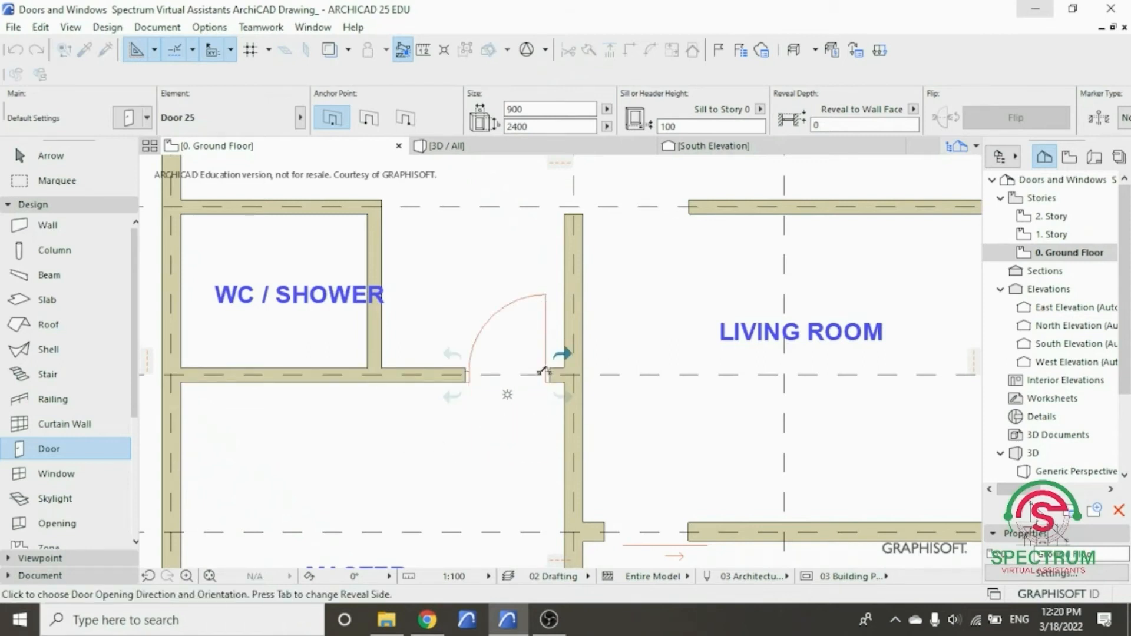
click(495, 440)
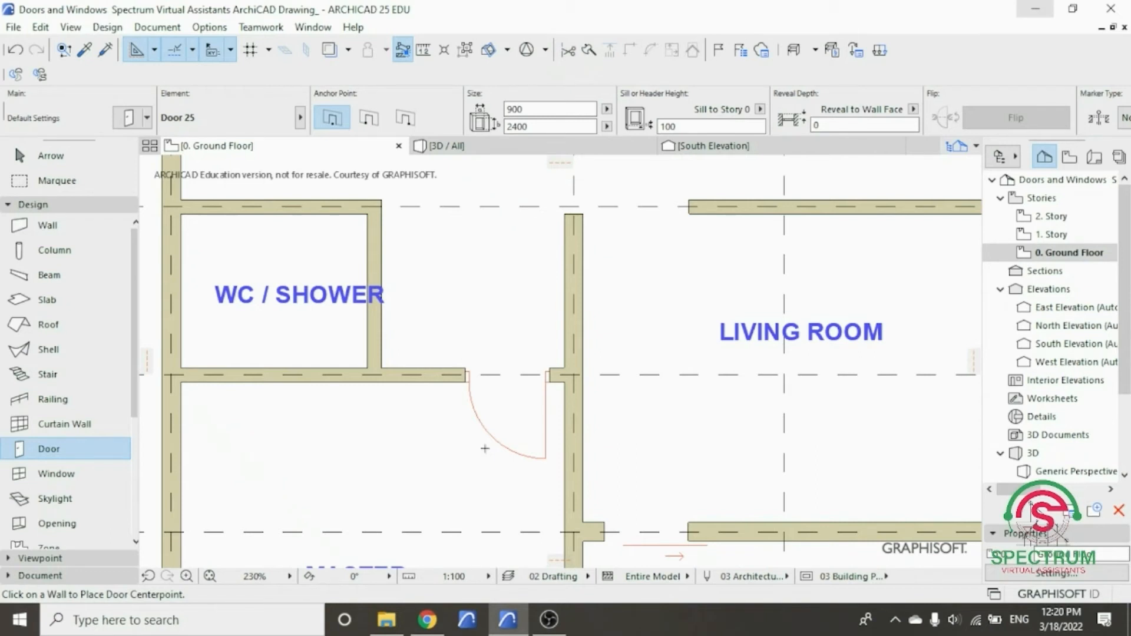
- Drag the master bedroom door slightly along its wall, closer to the living room wall, and deselect it
key(Escape)
right_click(465, 371)
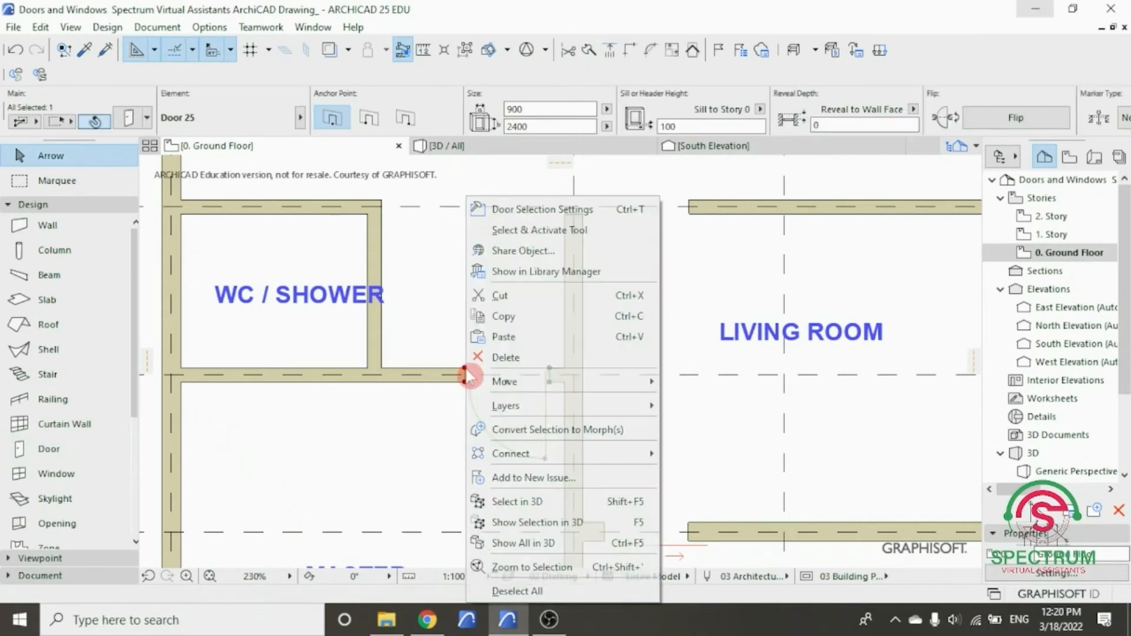
mouse_move(557, 380)
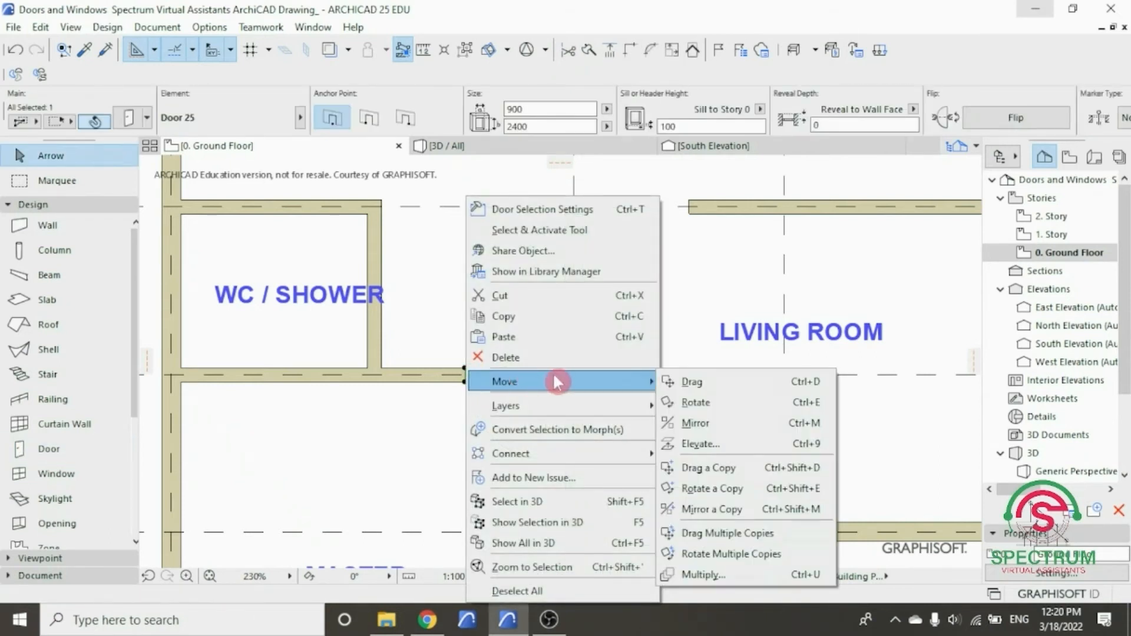
click(713, 380)
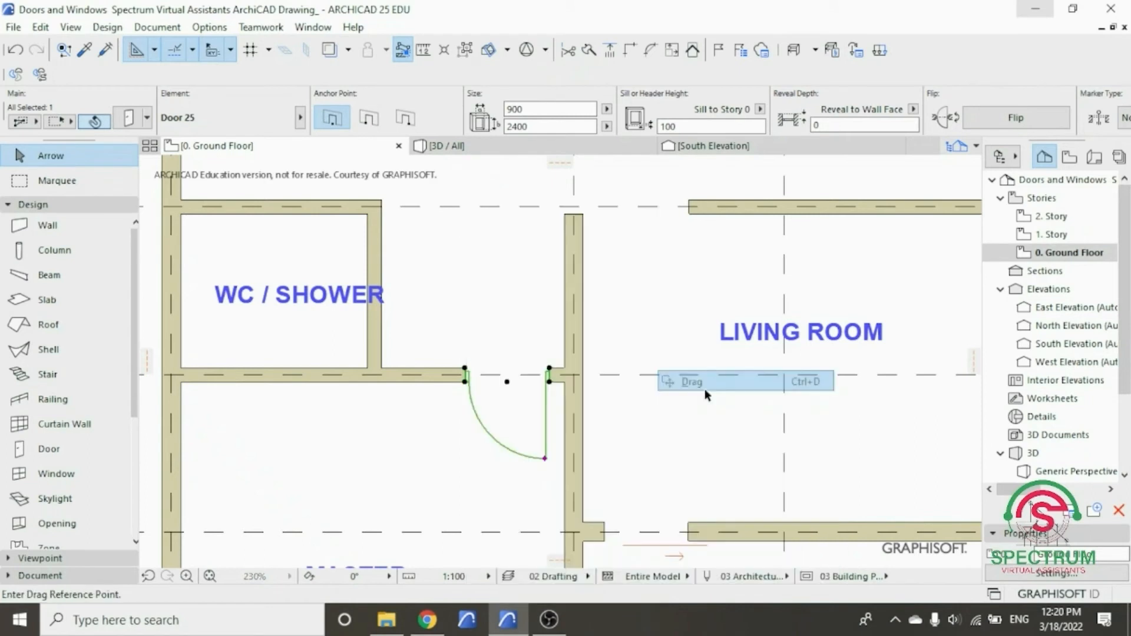
click(550, 381)
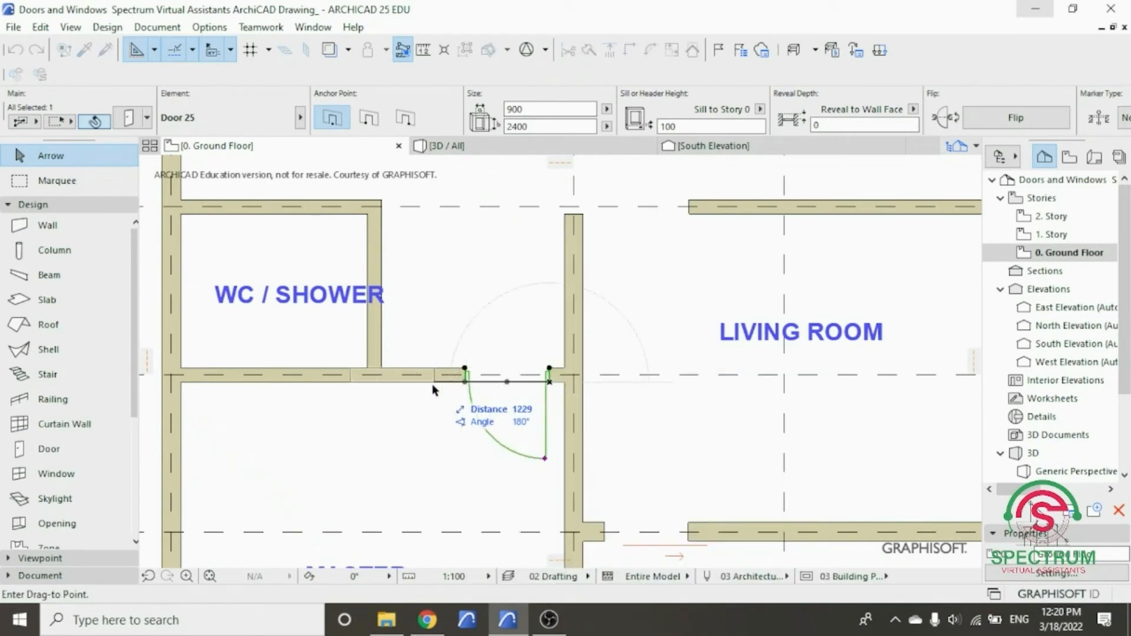
click(554, 381)
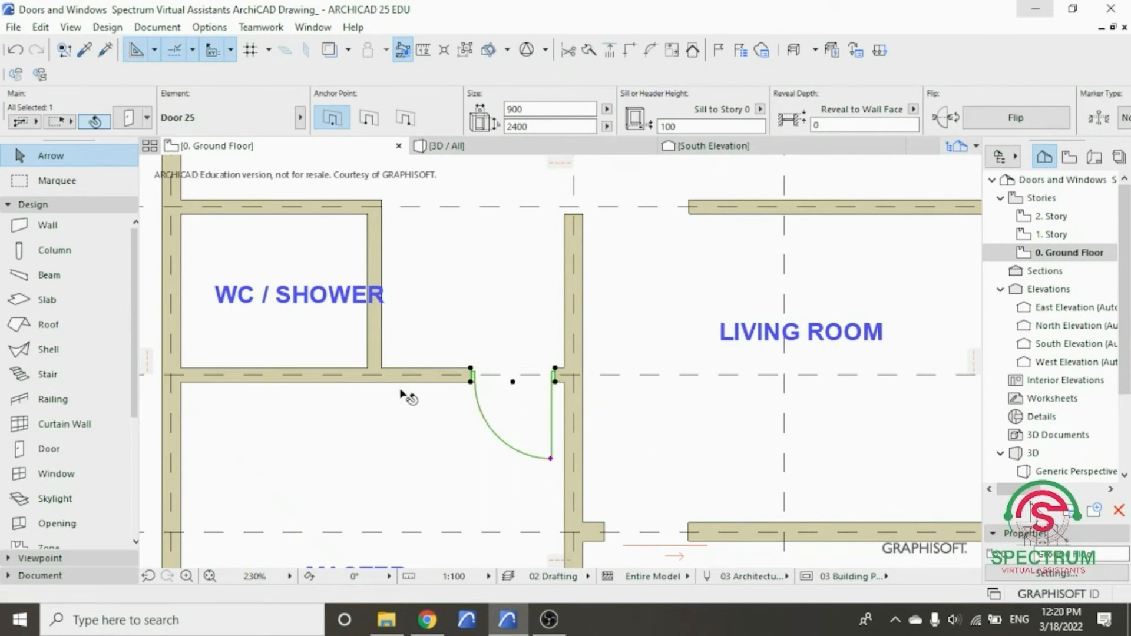
scroll(386, 383, down, 4)
scroll(408, 272, up, 4)
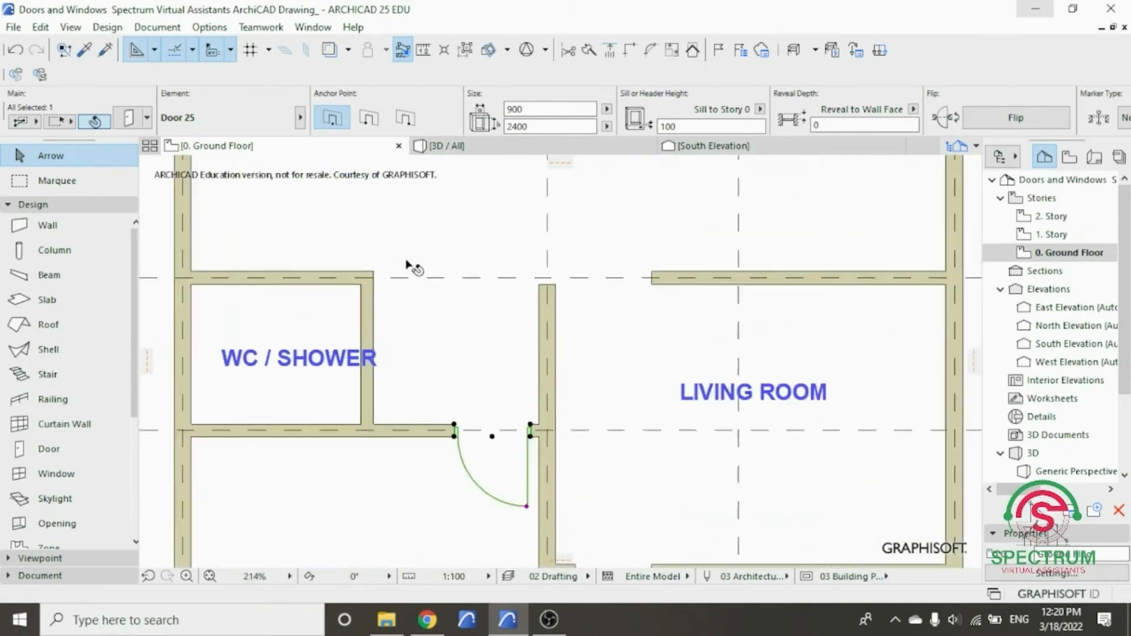
click(450, 353)
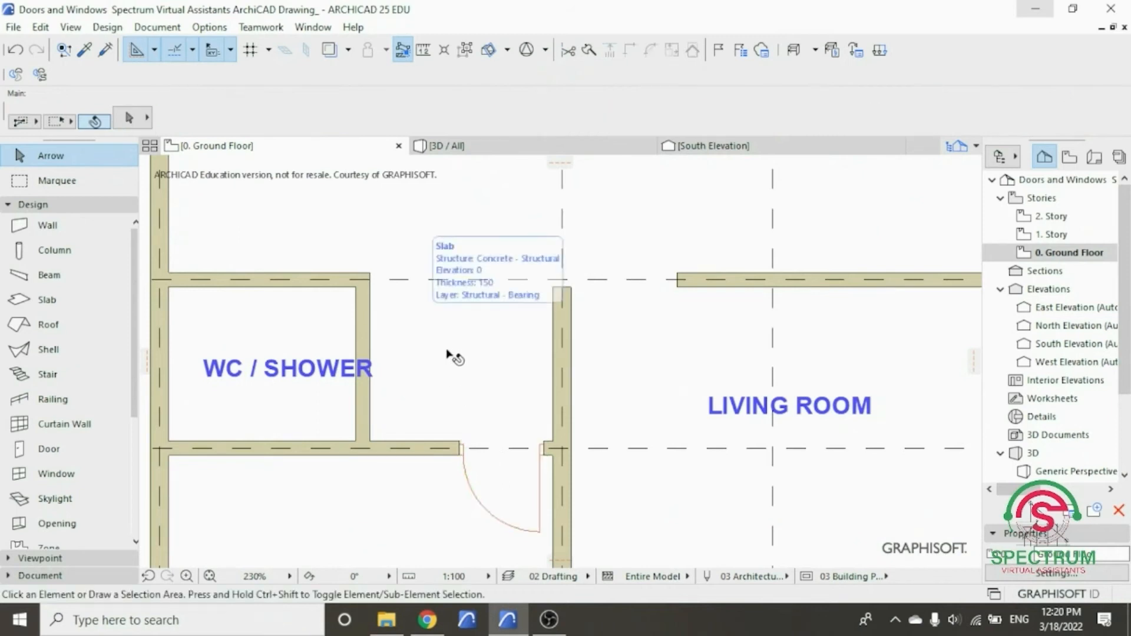
- Place a door in the WC / Shower wall facing the master bedroom entrance, between grid lines 3 and 4, swinging into the WC / Shower
scroll(448, 353, down, 5)
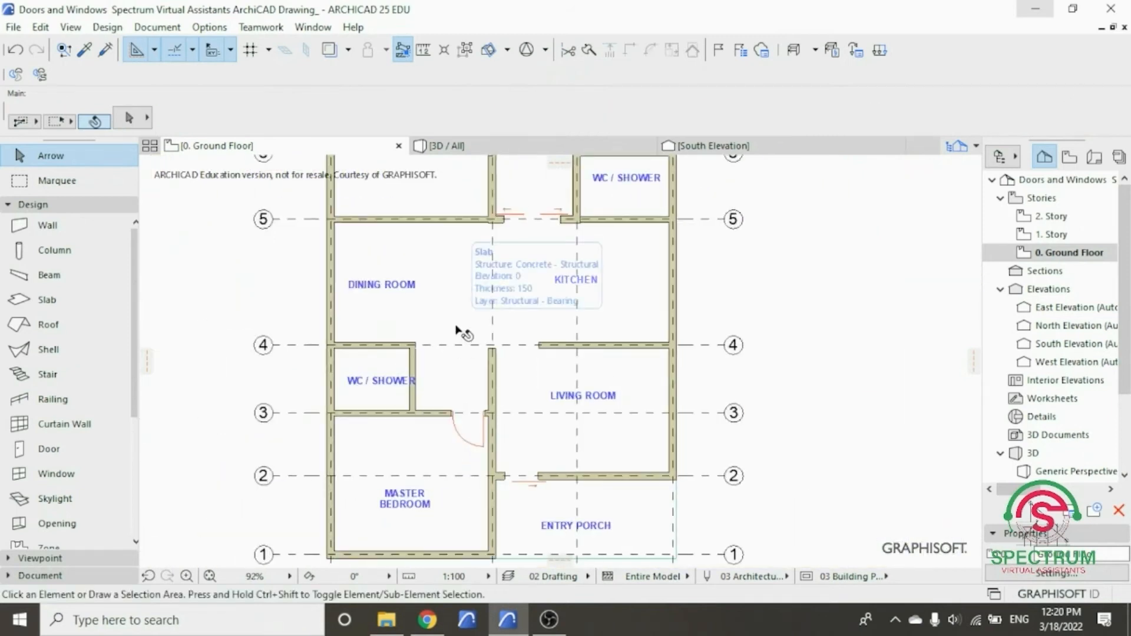
click(40, 448)
scroll(412, 377, up, 2)
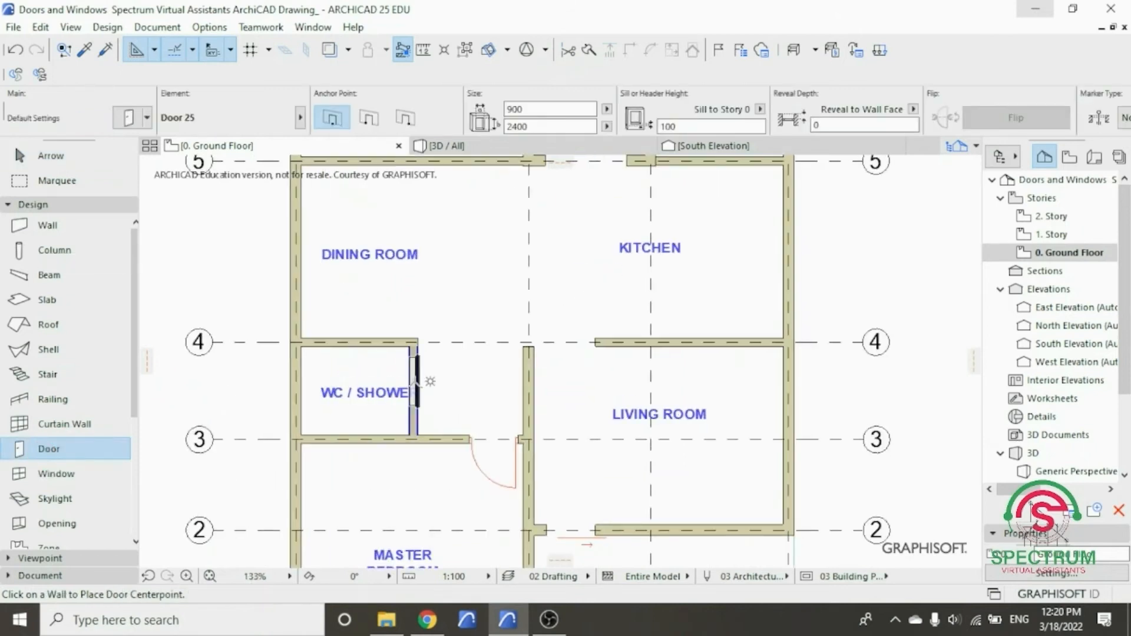
click(414, 378)
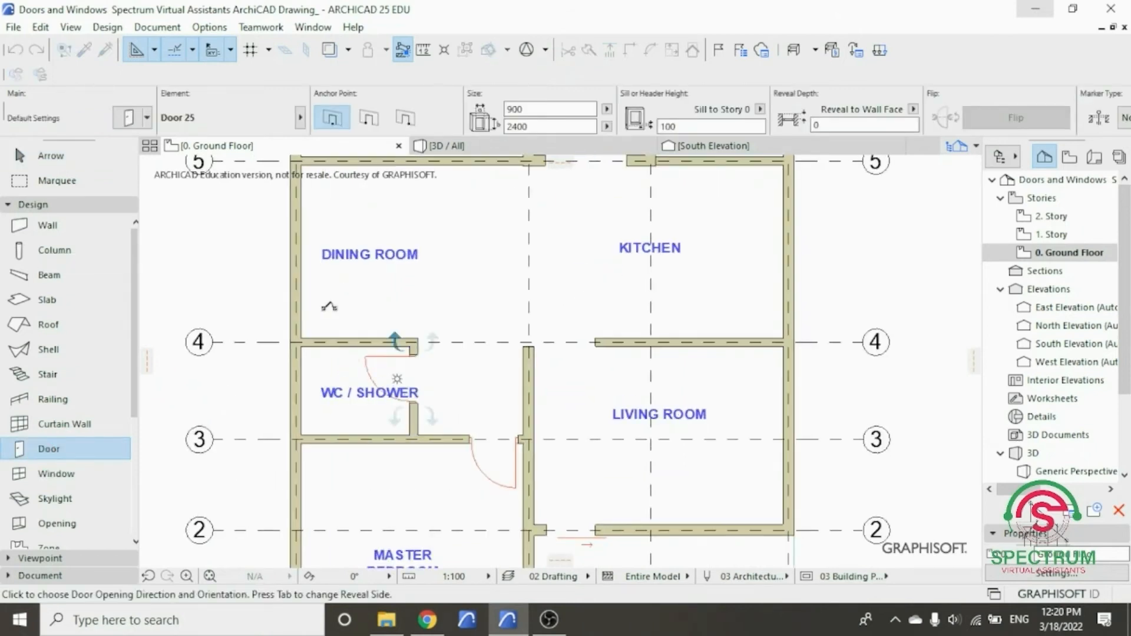
click(328, 307)
- Place a door in the wall on grid line C of the WC / Shower between grid lines 5 and 6, swinging inward
scroll(353, 463, down, 5)
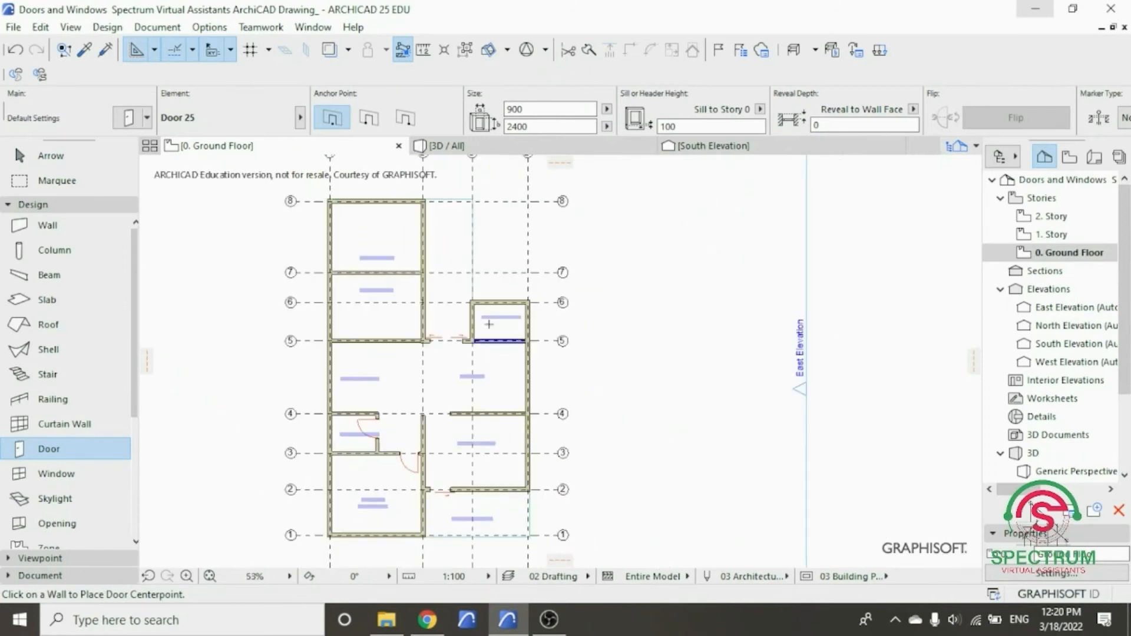
scroll(488, 324, up, 7)
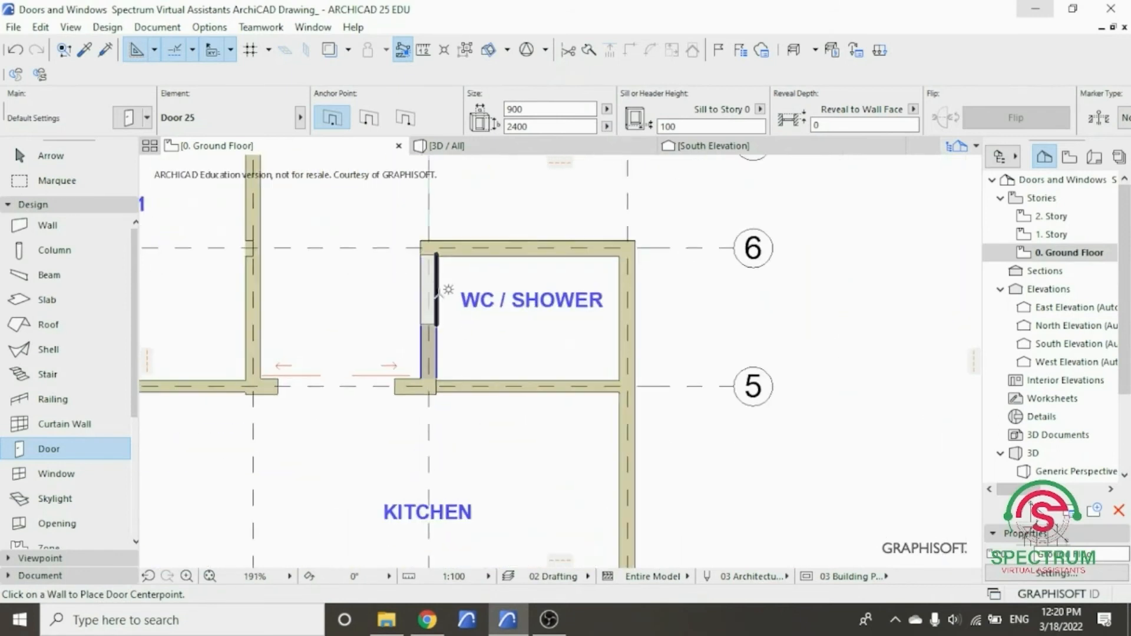
click(446, 299)
click(601, 367)
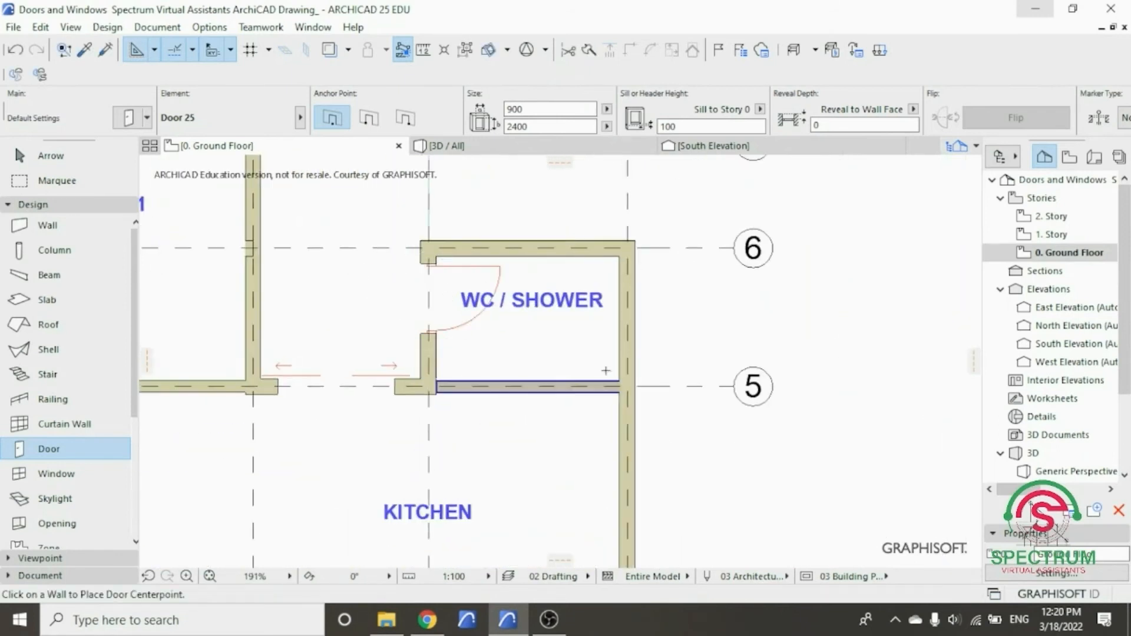
- Place a door in Bedroom 1's wall on grid line B, just below grid line 7, swinging into the bedroom
scroll(606, 370, down, 2)
scroll(606, 370, down, 4)
scroll(468, 338, up, 4)
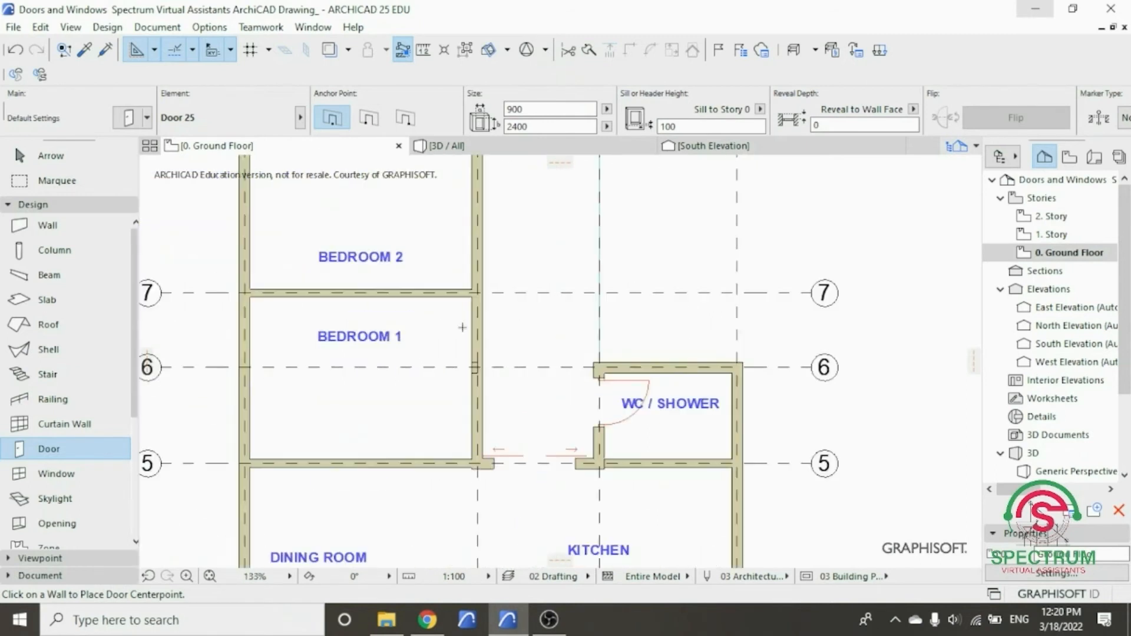
click(461, 336)
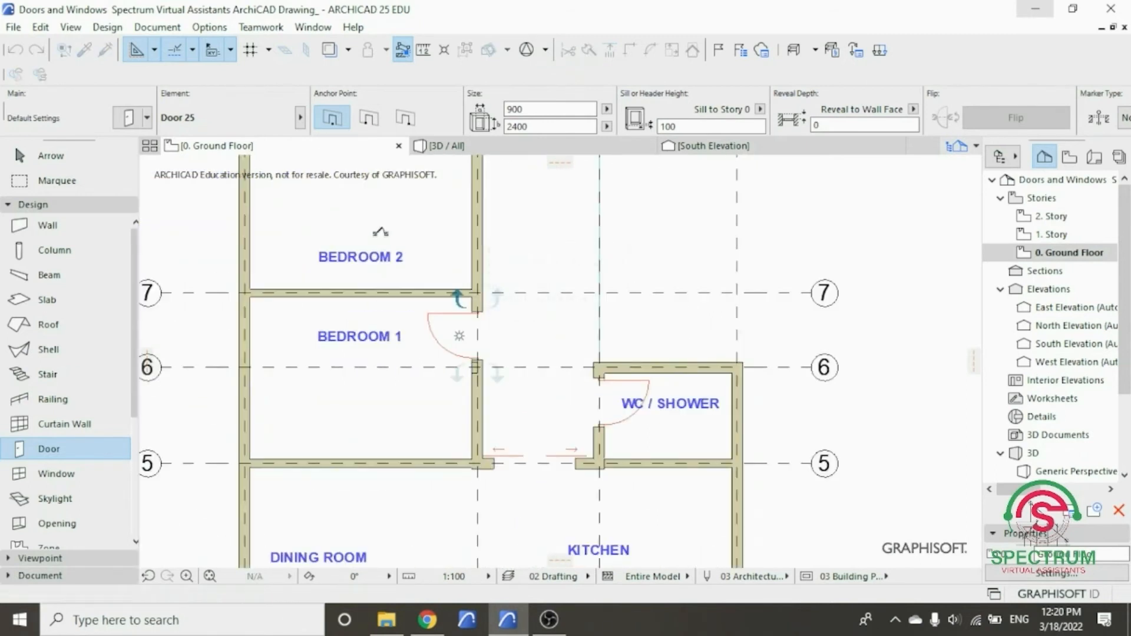
click(451, 345)
- Place a door in Bedroom 2's wall on grid line B, just above grid line 7, swinging into the bedroom
scroll(395, 375, down, 4)
scroll(403, 289, up, 5)
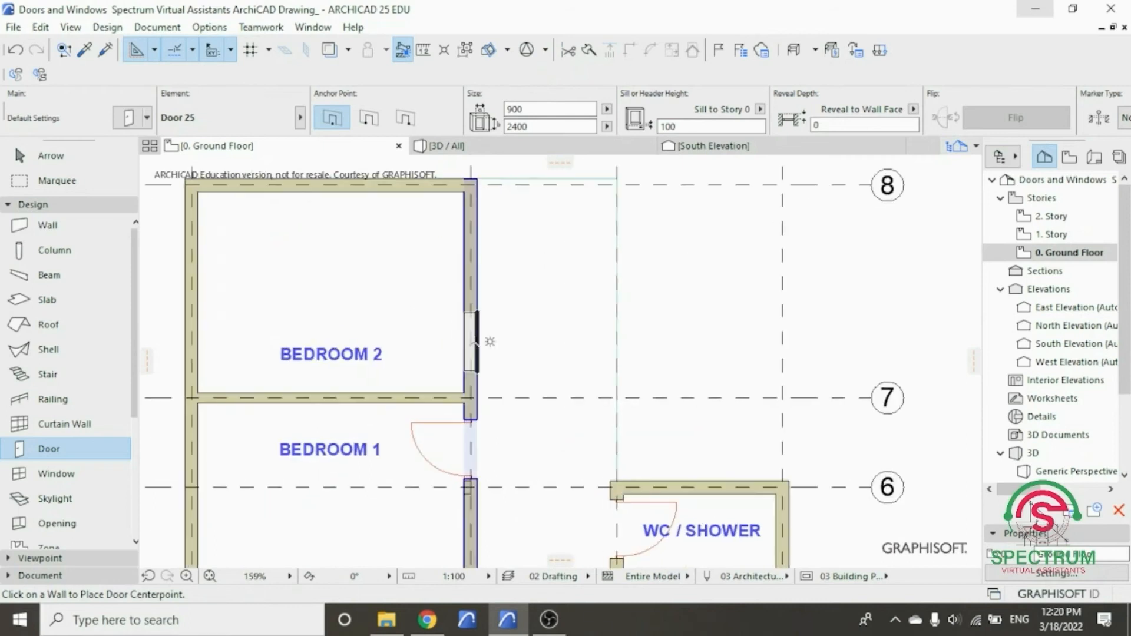
click(463, 354)
click(333, 425)
scroll(333, 425, down, 10)
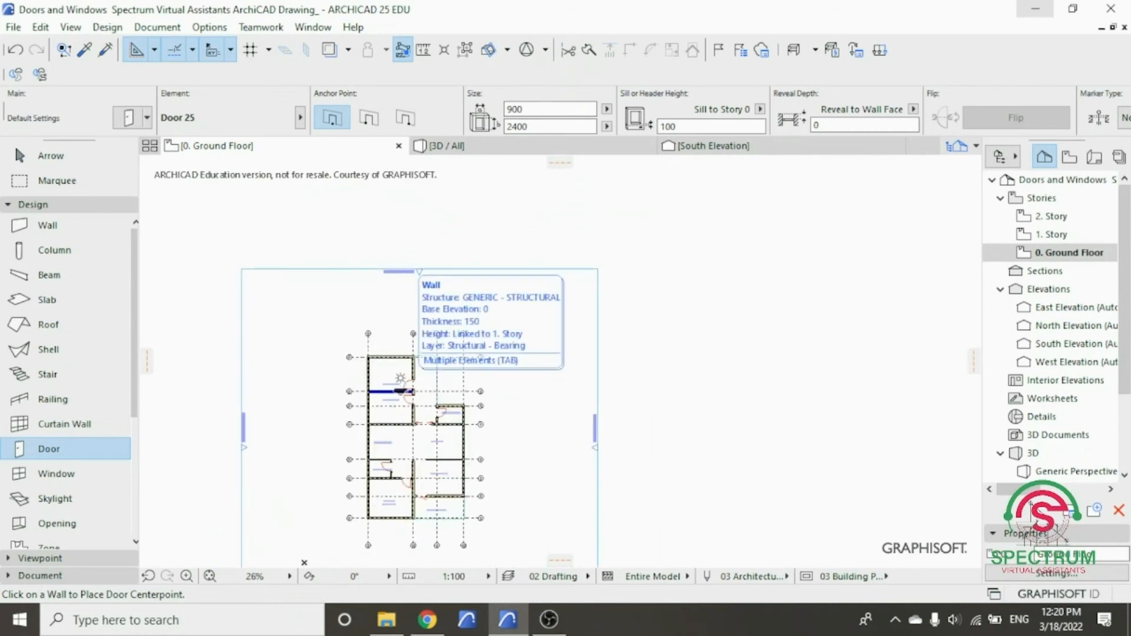
scroll(302, 529, up, 4)
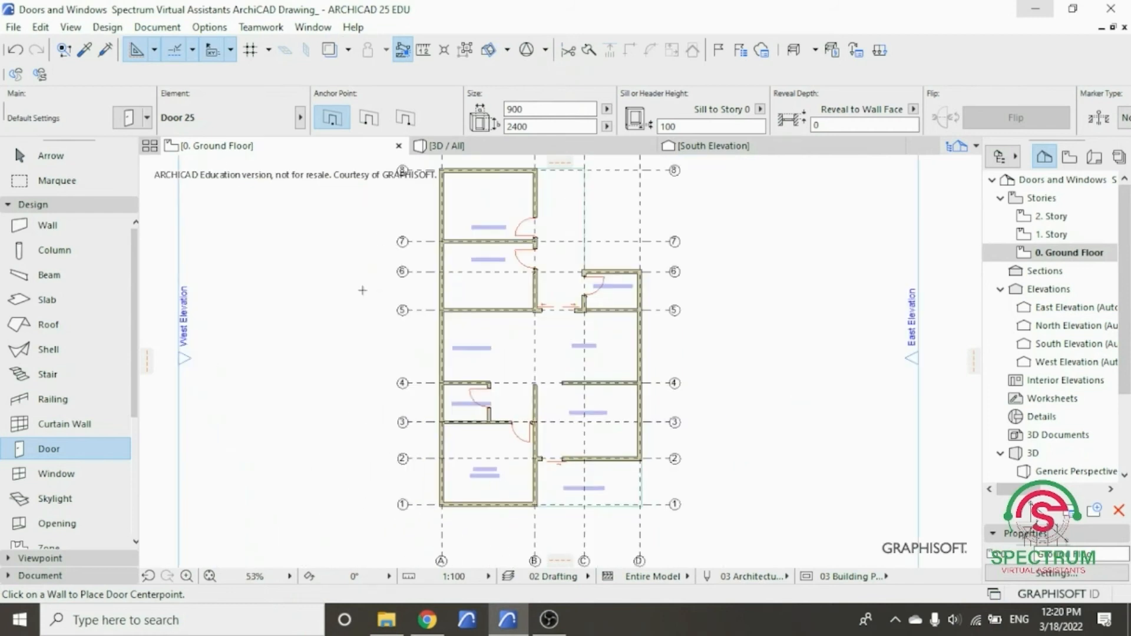
scroll(376, 263, up, 1)
scroll(395, 247, down, 2)
scroll(413, 224, up, 2)
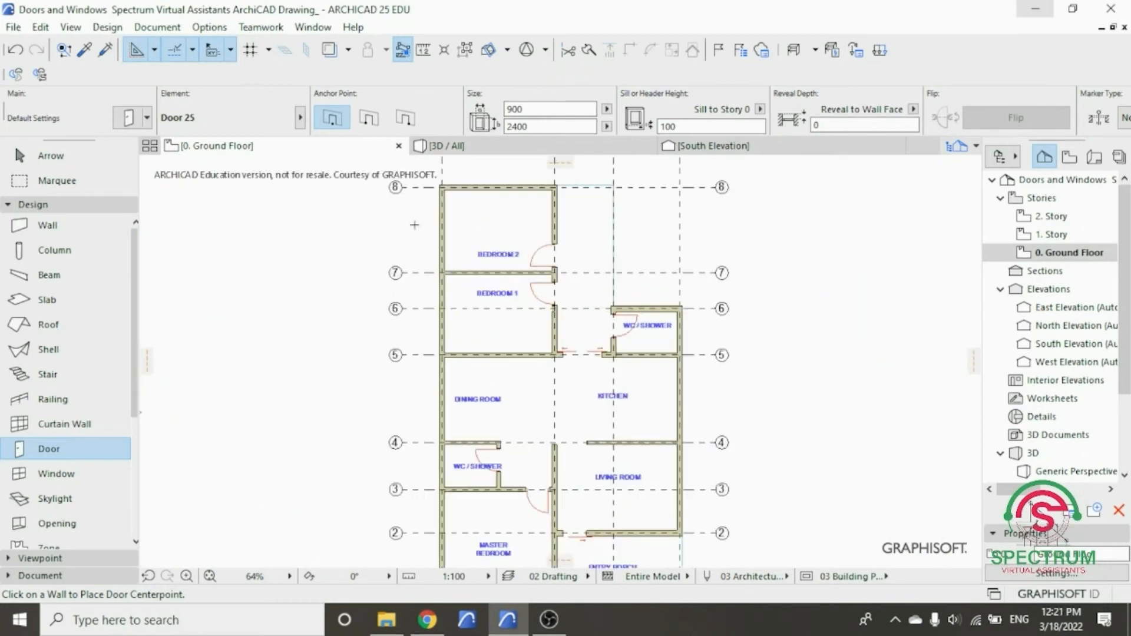
scroll(414, 227, down, 1)
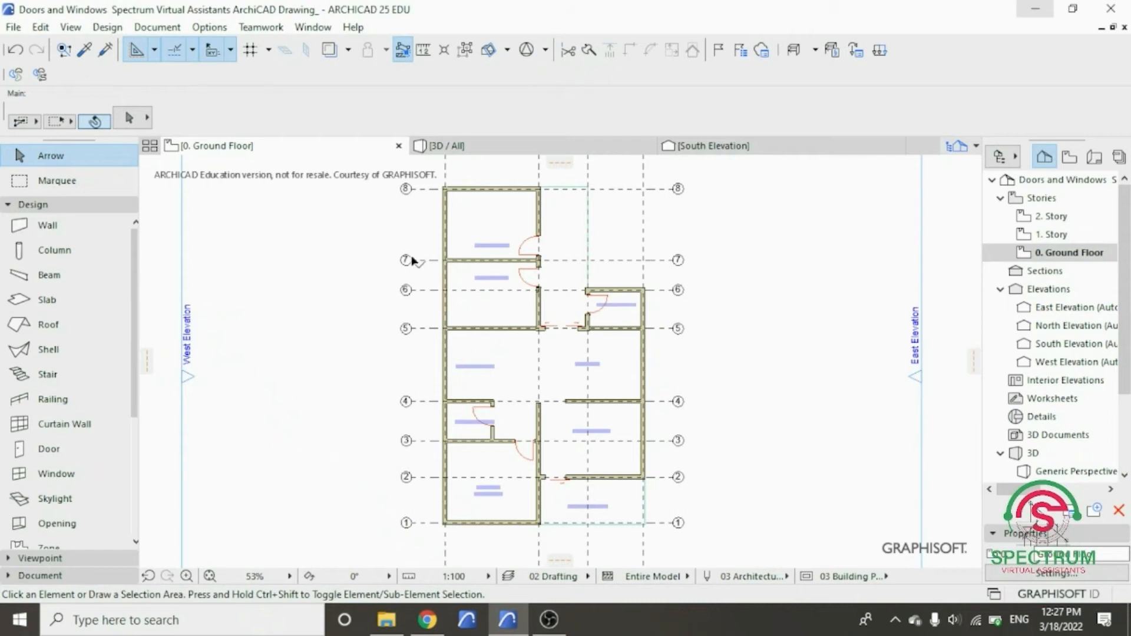
click(89, 212)
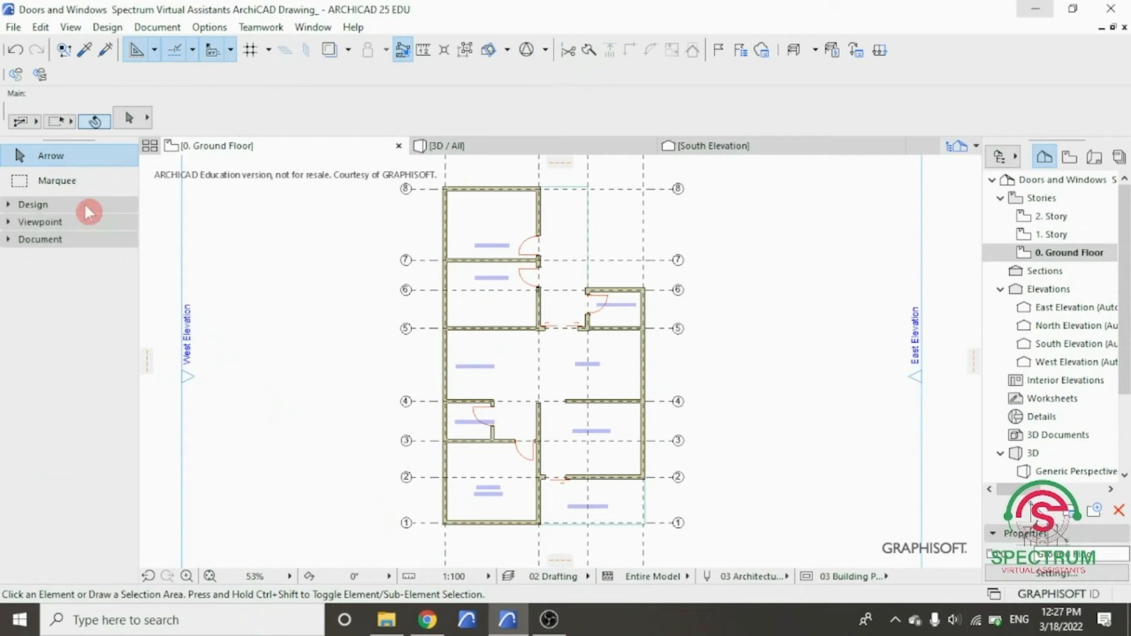
click(89, 212)
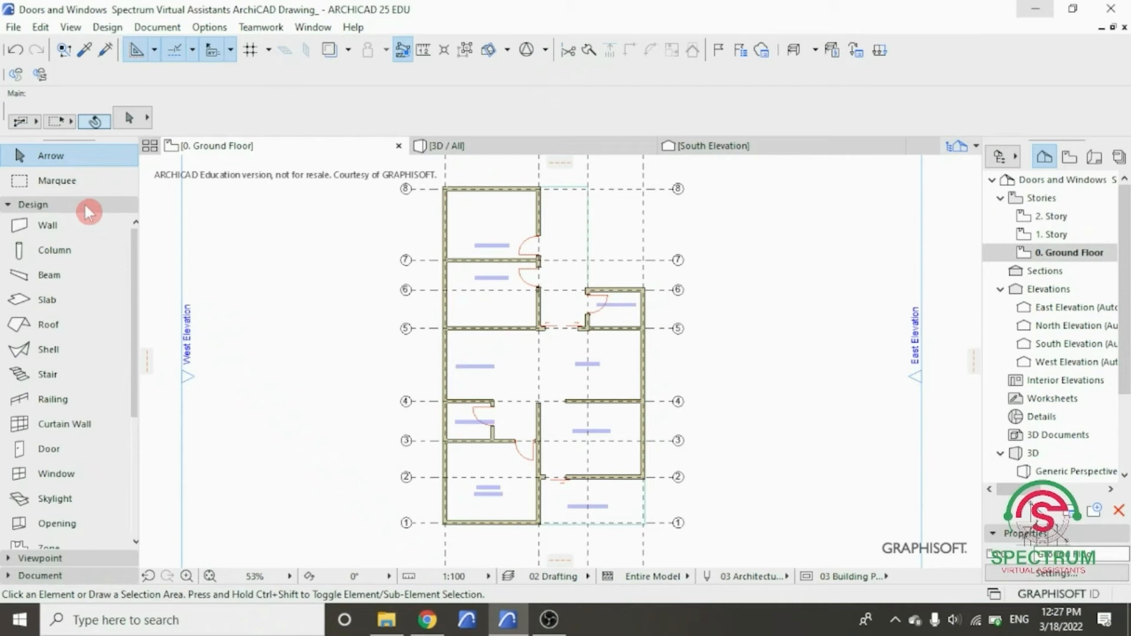
- Open the default settings of the Window tool and choose 3-Sash Sliding Window 25 from Sliding Windows 25
drag(138, 261, 137, 312)
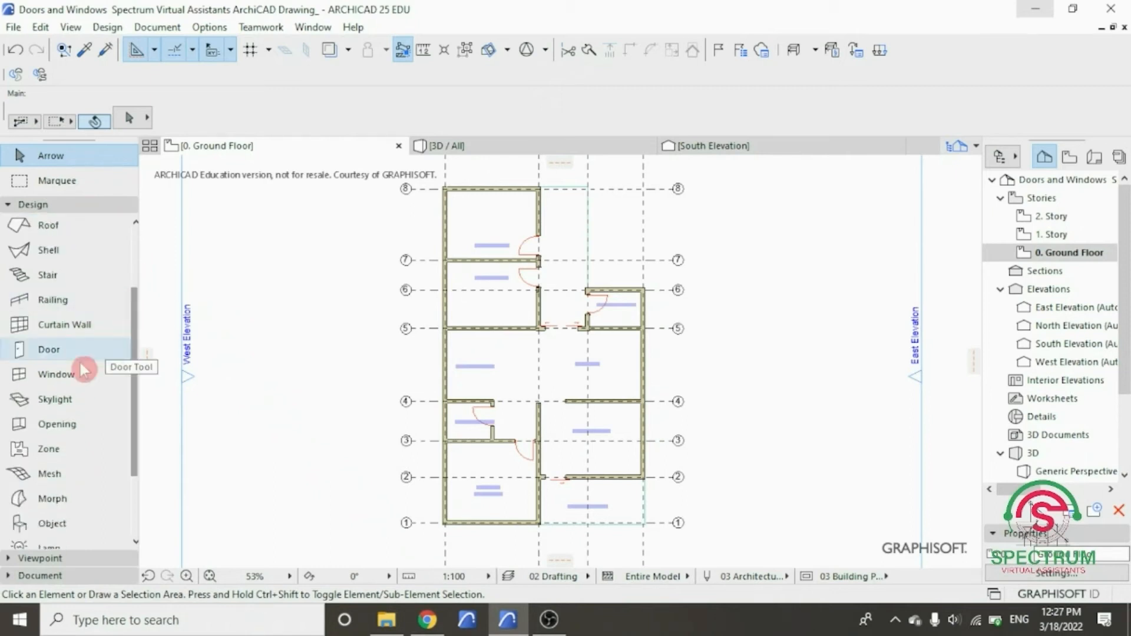
click(52, 380)
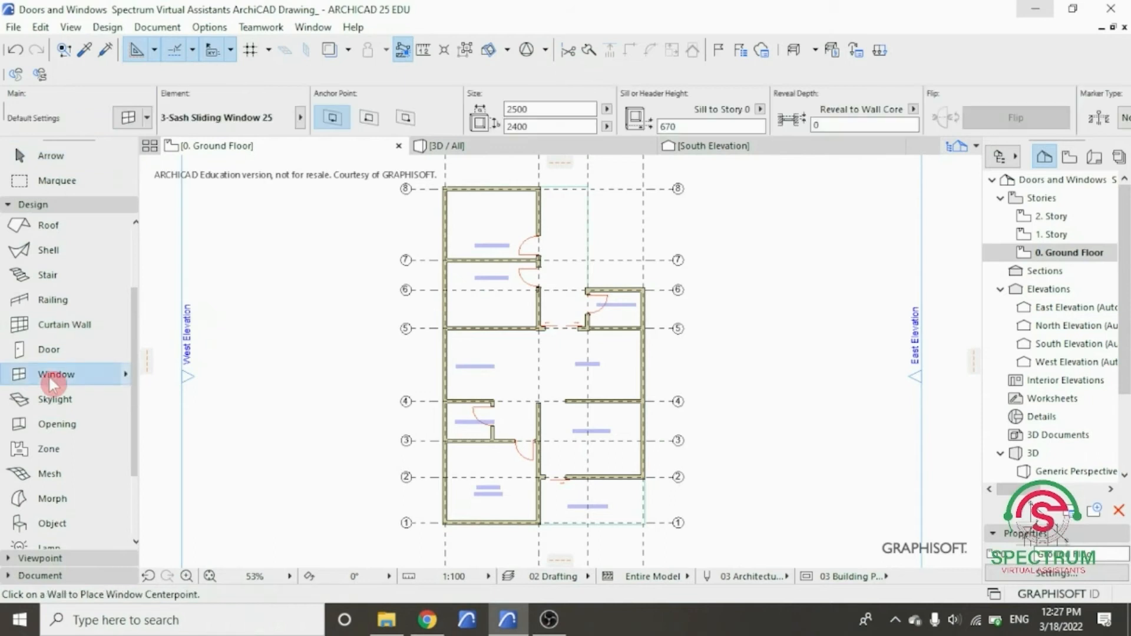
double_click(48, 376)
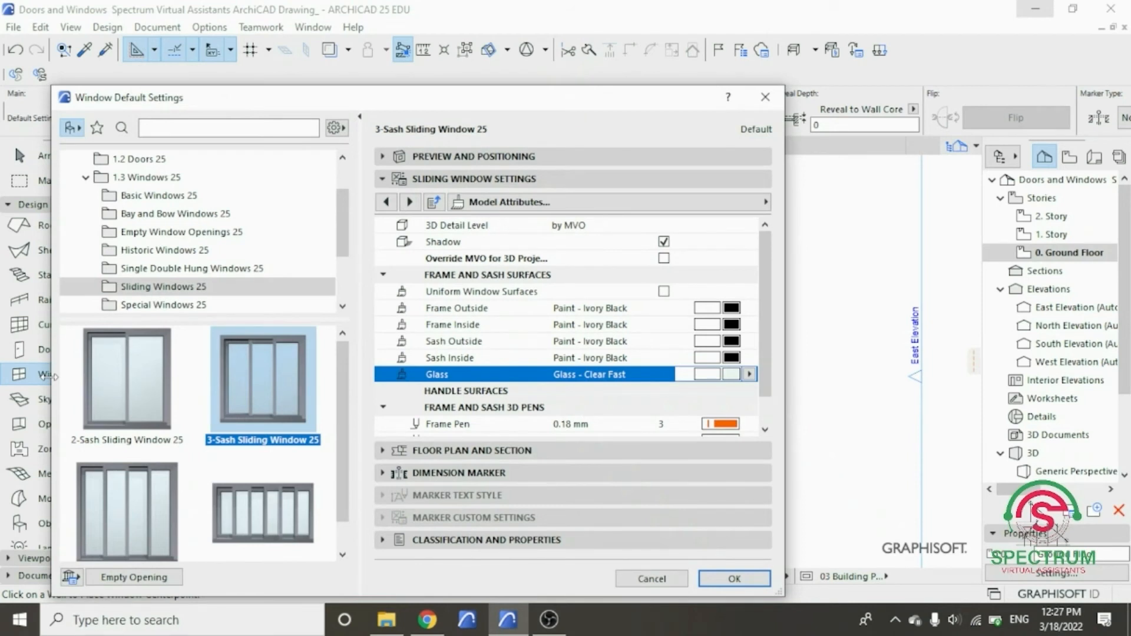
click(140, 179)
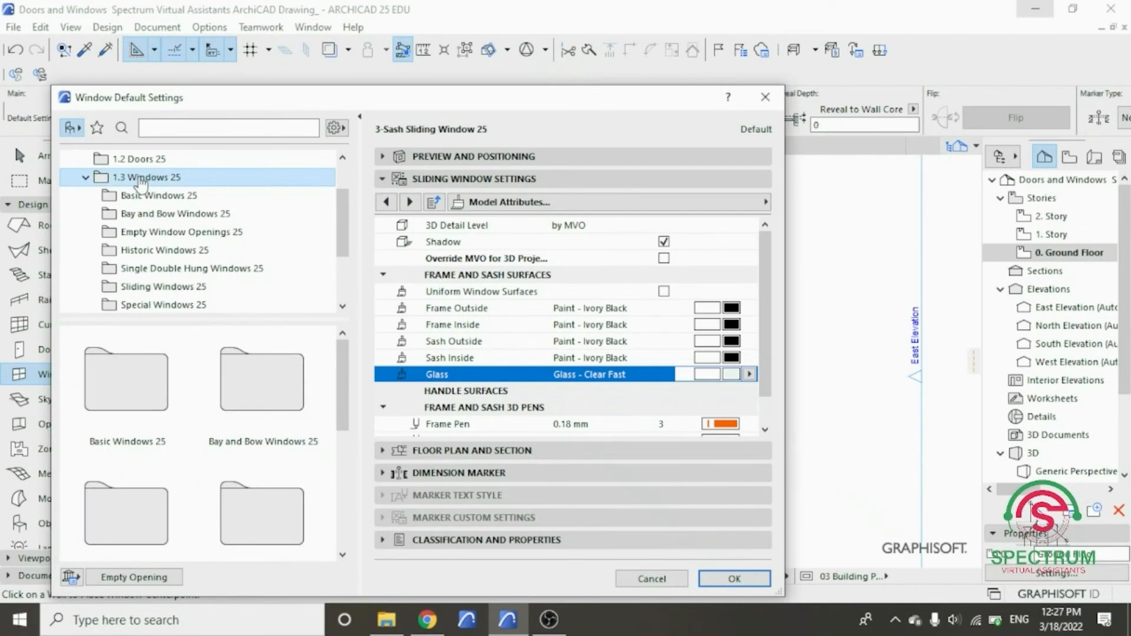
click(153, 288)
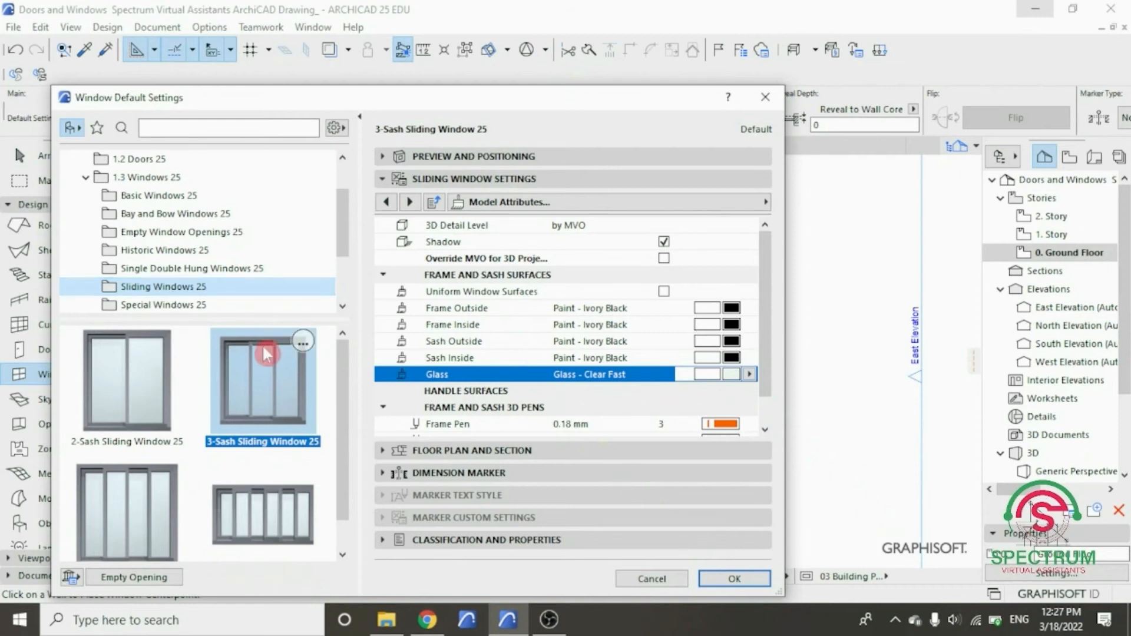
click(261, 386)
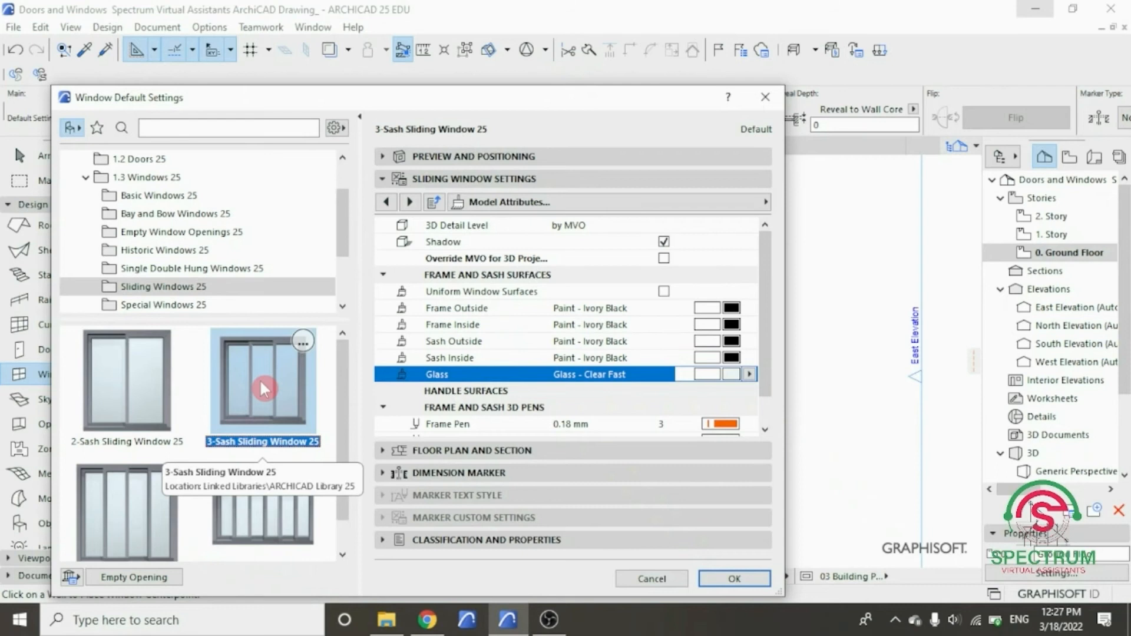
- Set the sliding window's sill height to Story 0 to 100 in its positioning settings
click(484, 157)
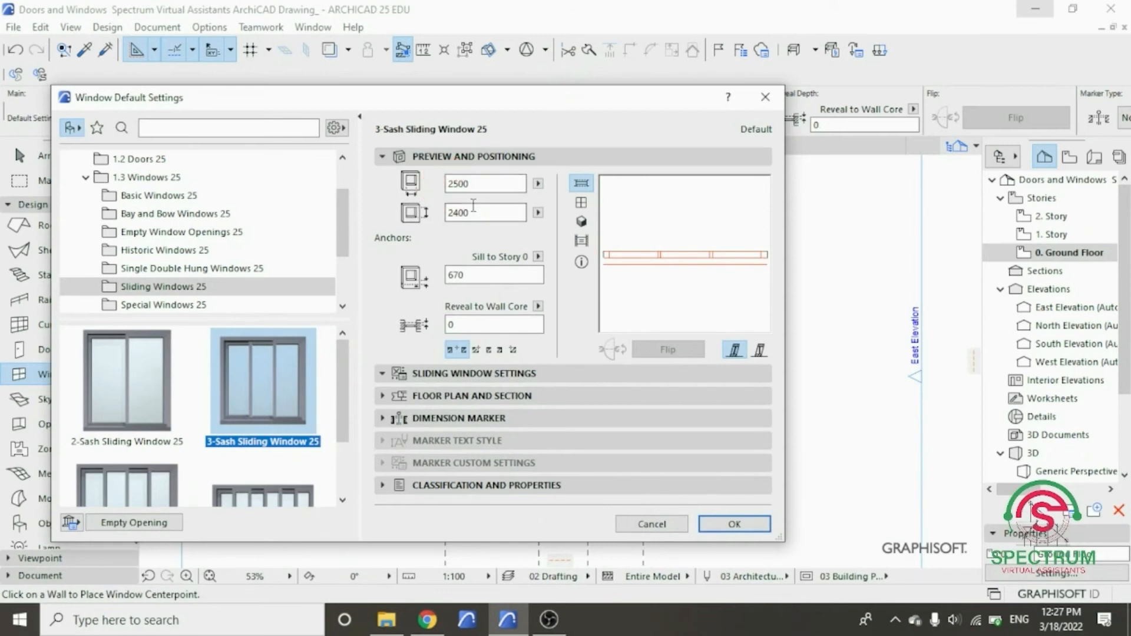
click(501, 210)
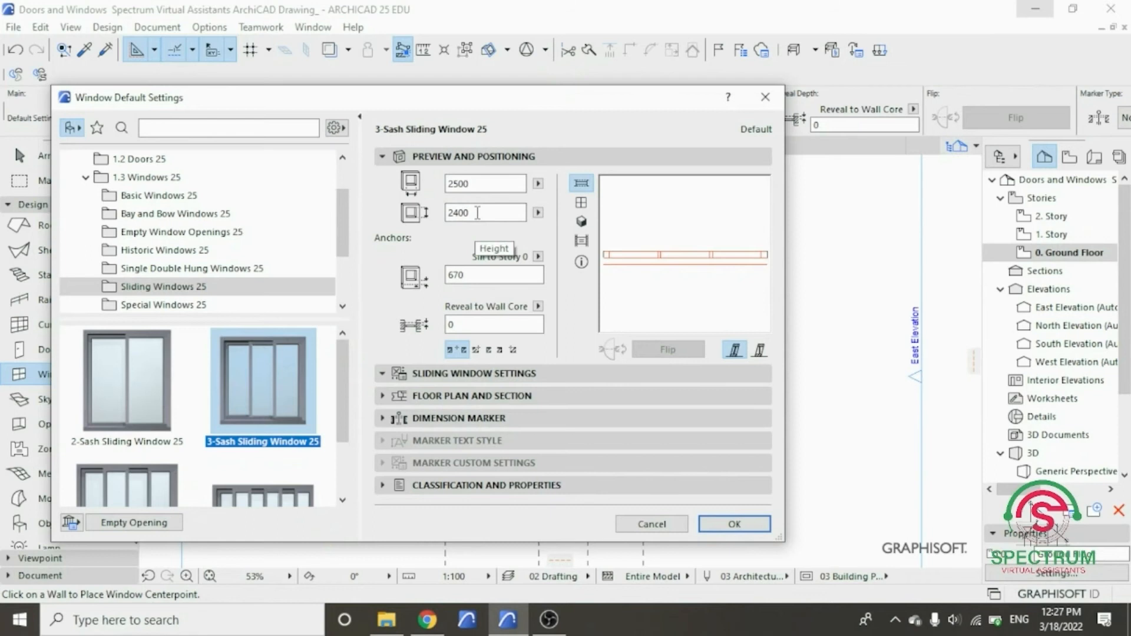
click(480, 259)
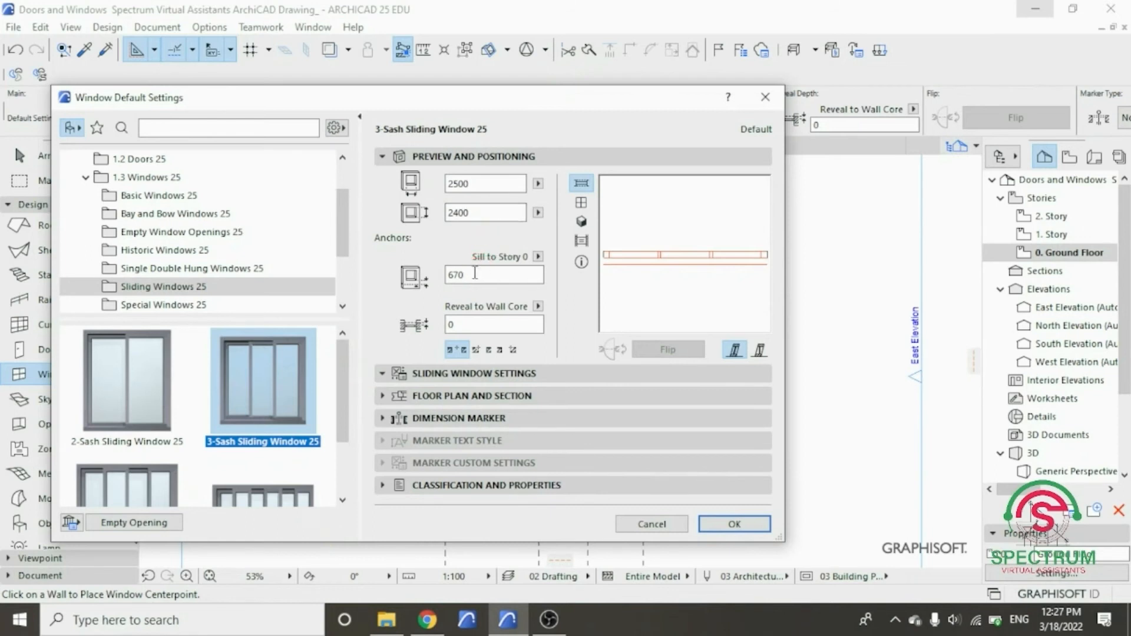
click(470, 275)
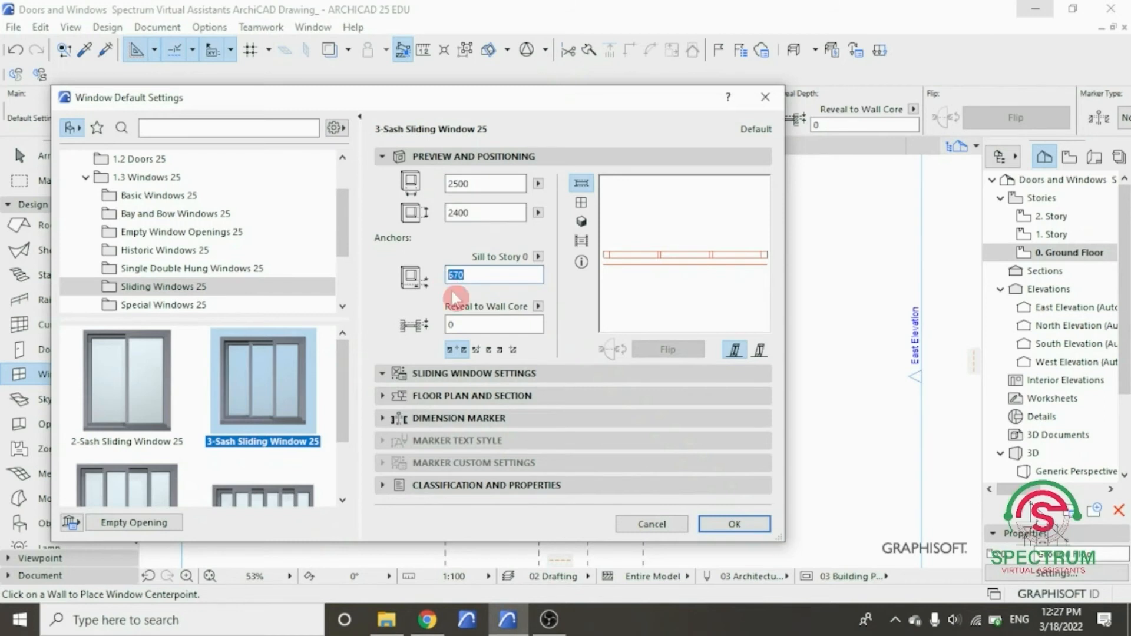
text(100)
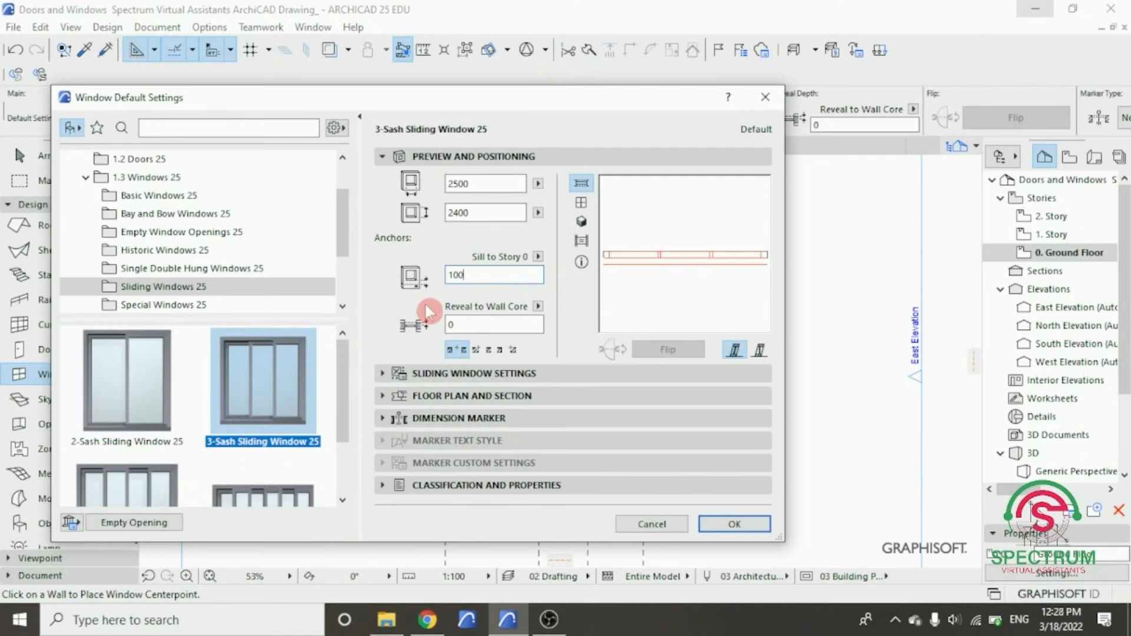
- Show the sliding window's model attributes and choose Paint - Ivory Black as the Frame Outside surface
click(436, 156)
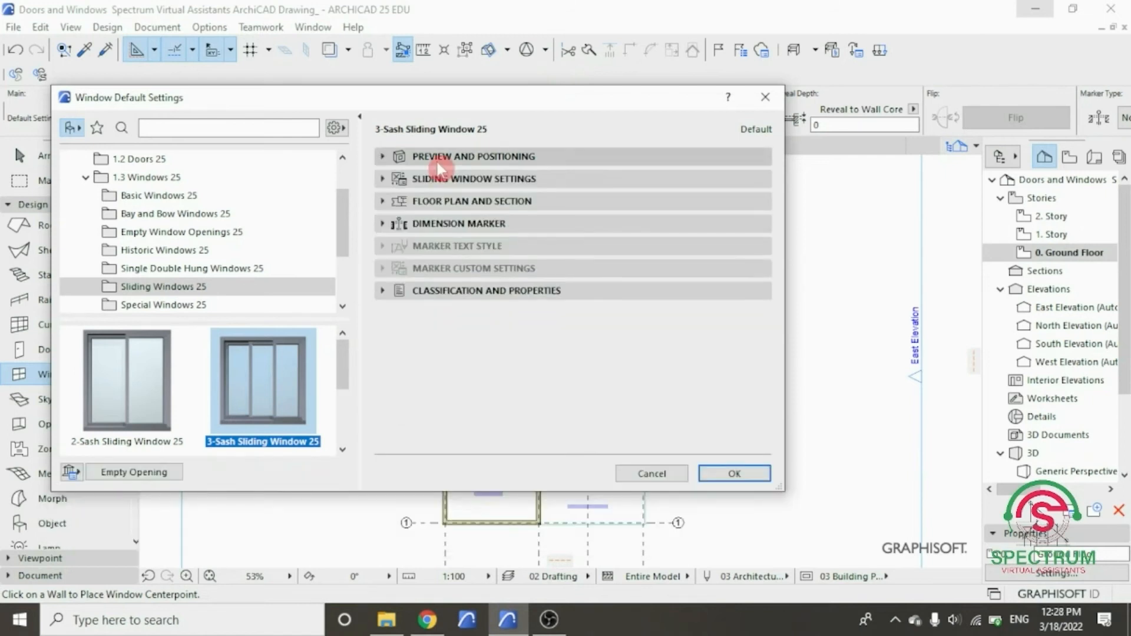
click(471, 180)
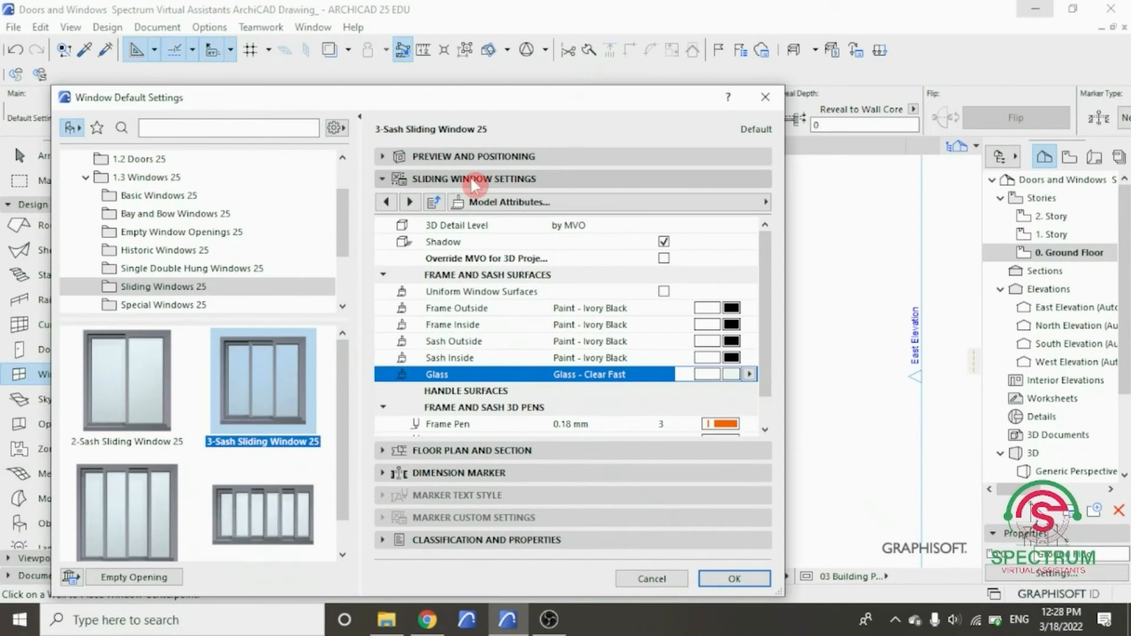
click(503, 203)
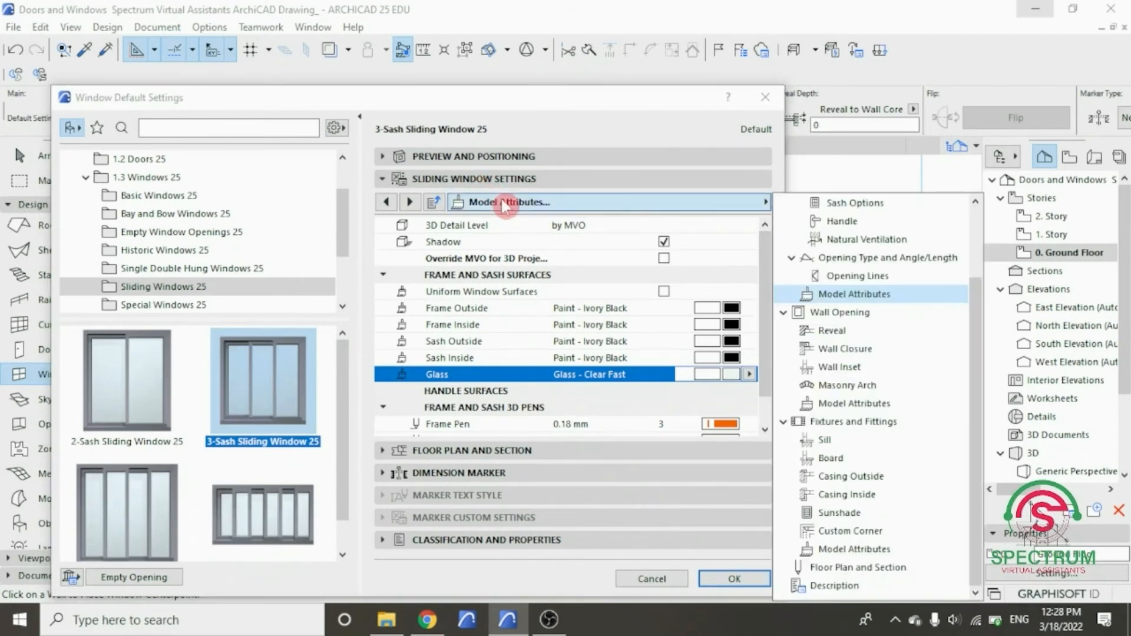
click(852, 296)
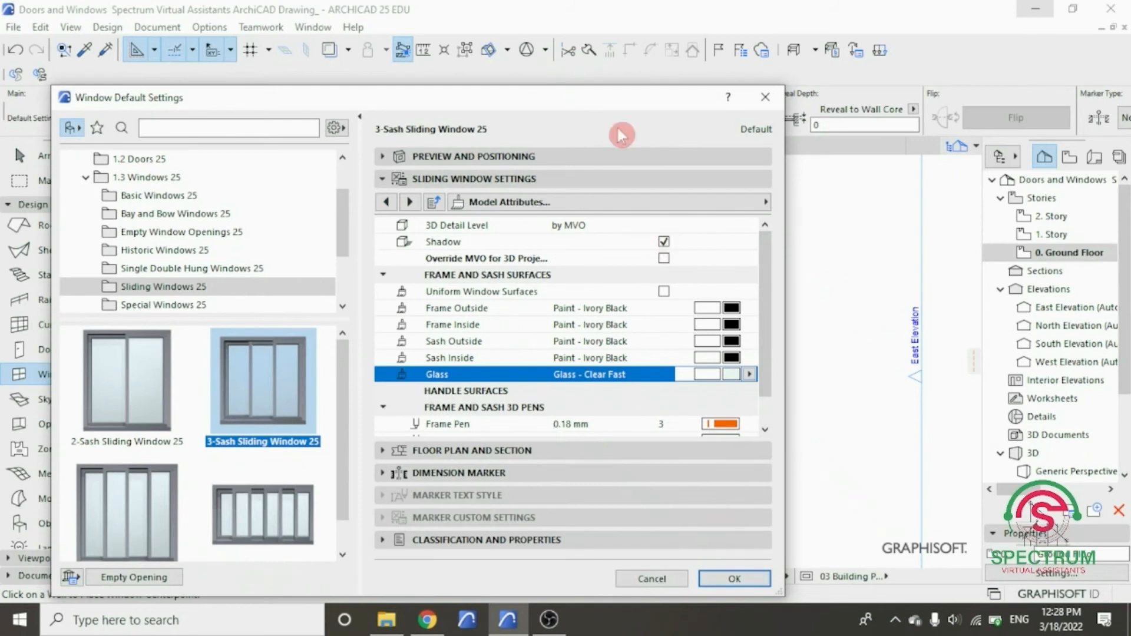
drag(677, 106, 610, 88)
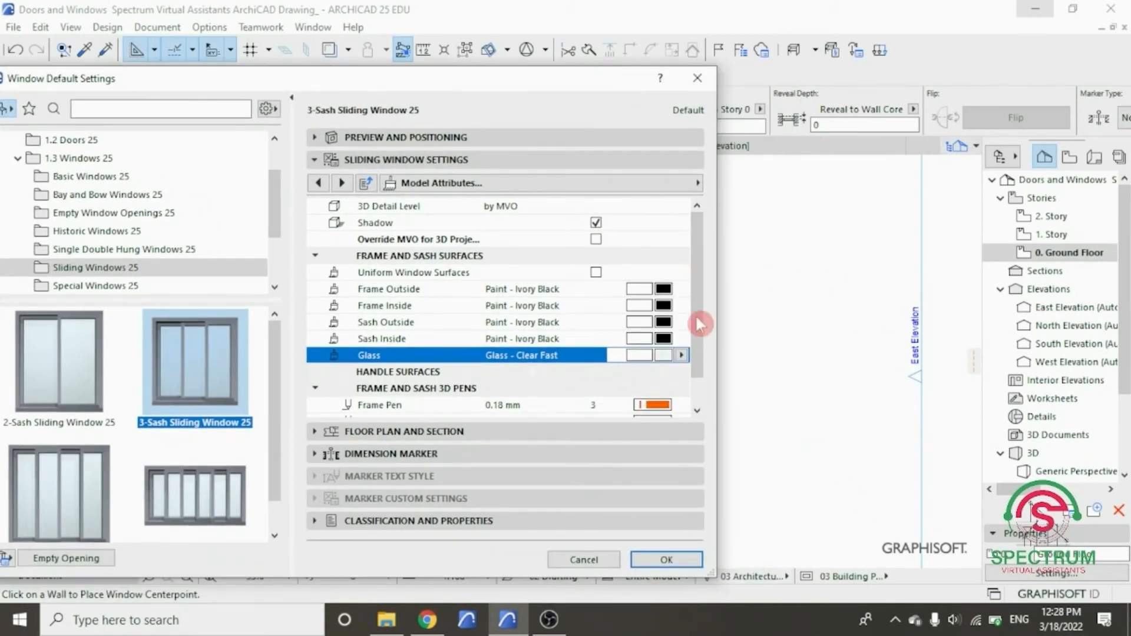
click(663, 289)
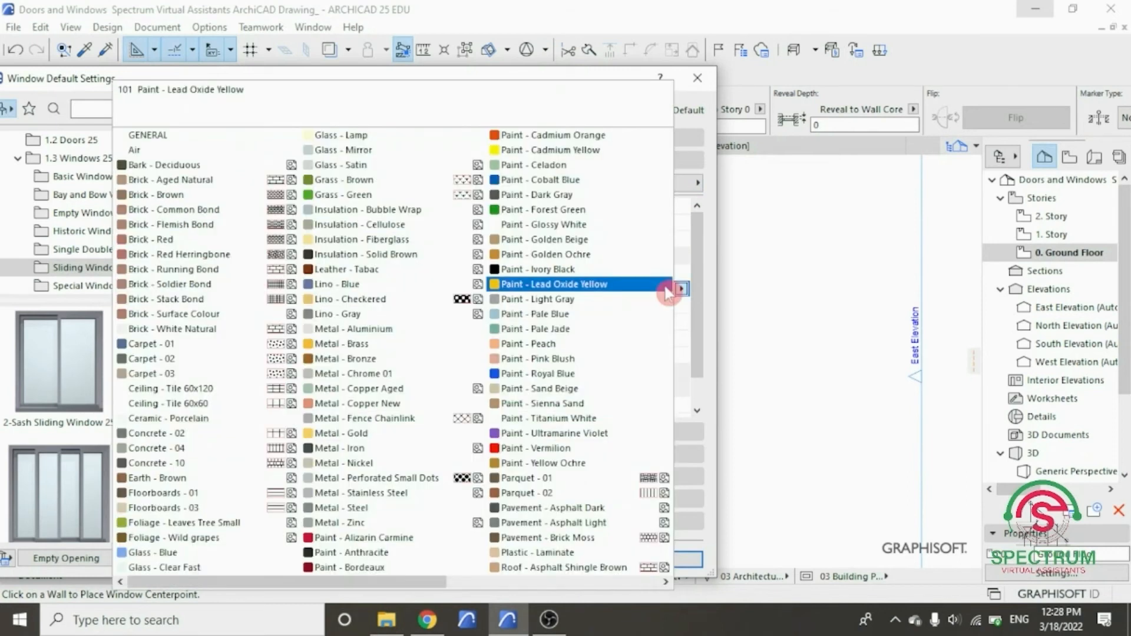
click(555, 271)
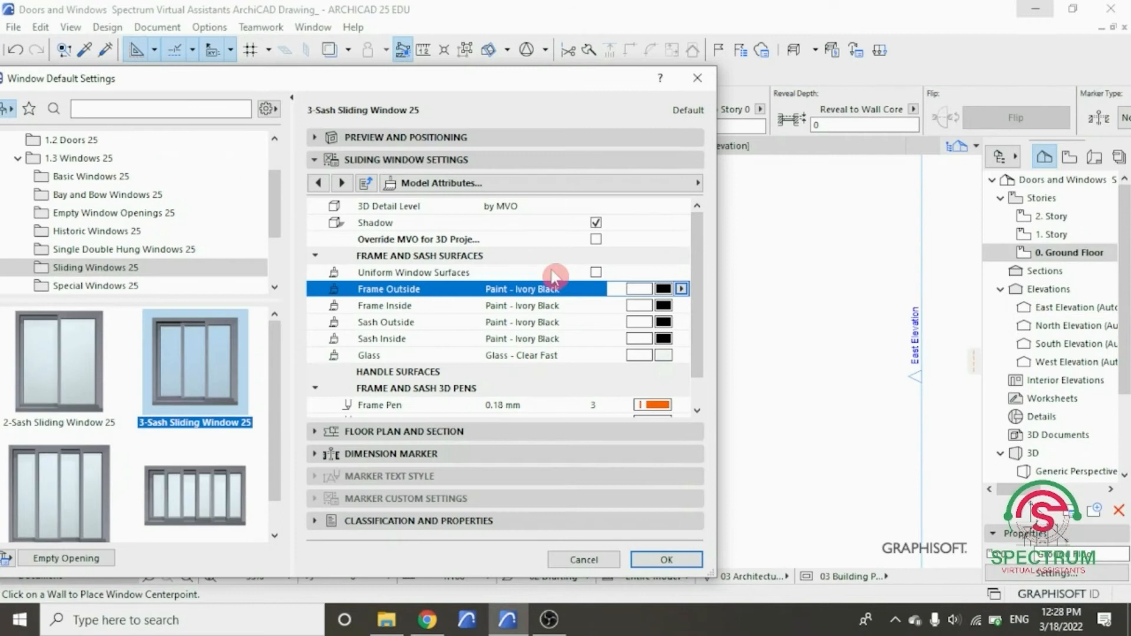
- Set the window's Frame Inside, Sash Outside and Sash Inside surfaces to Paint - Ivory Black and its Glass surface to Glass - Clear Fast
click(663, 306)
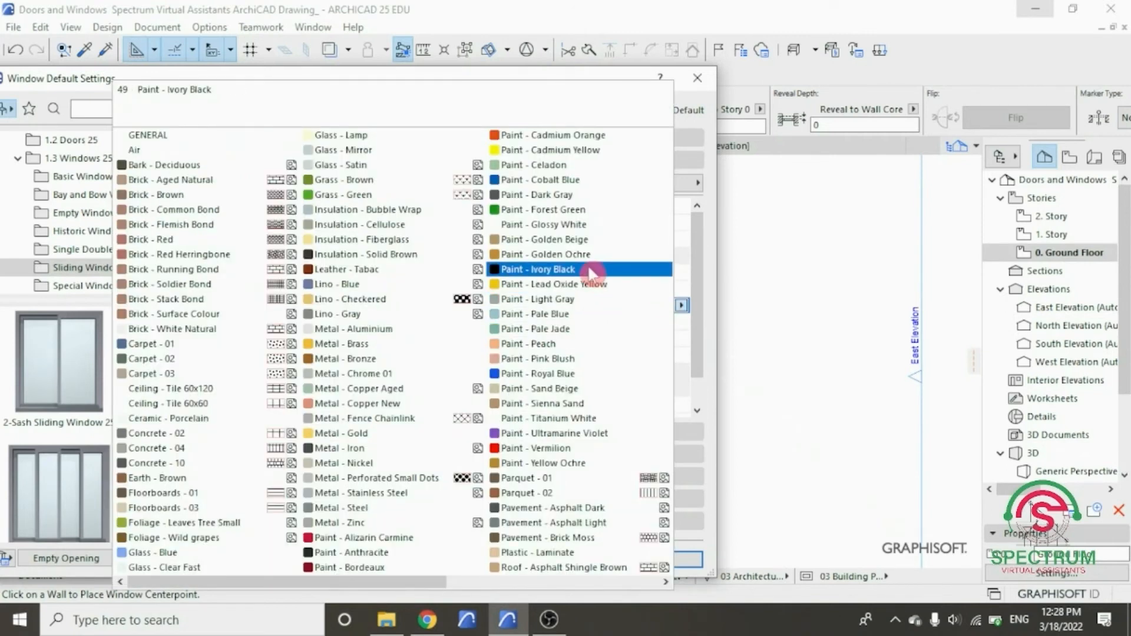
click(590, 270)
click(682, 321)
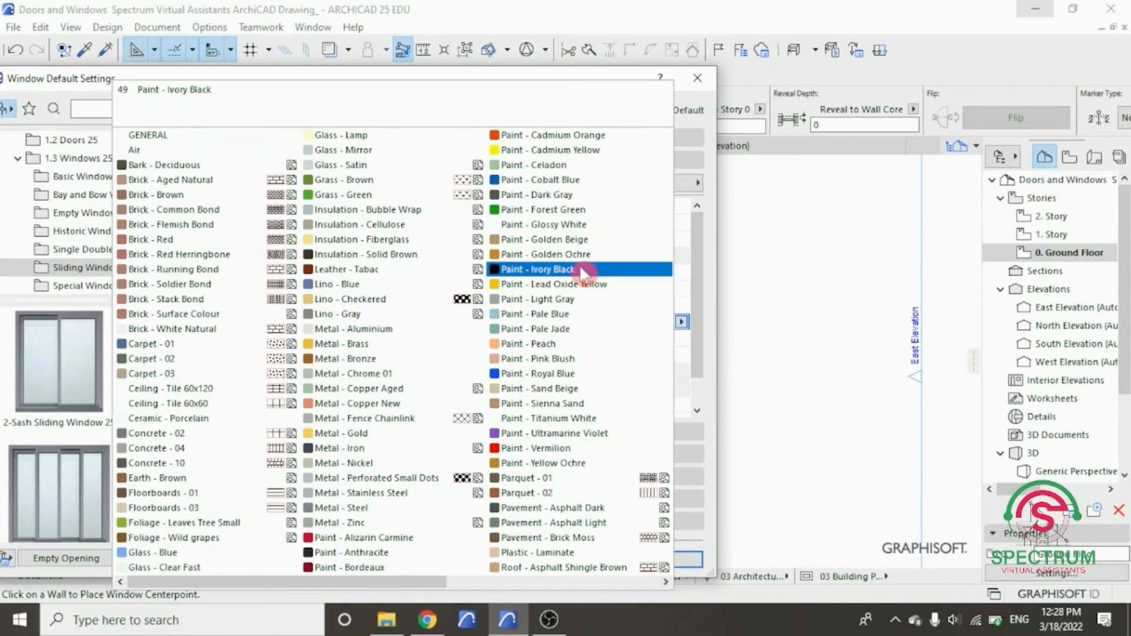
click(583, 273)
click(681, 338)
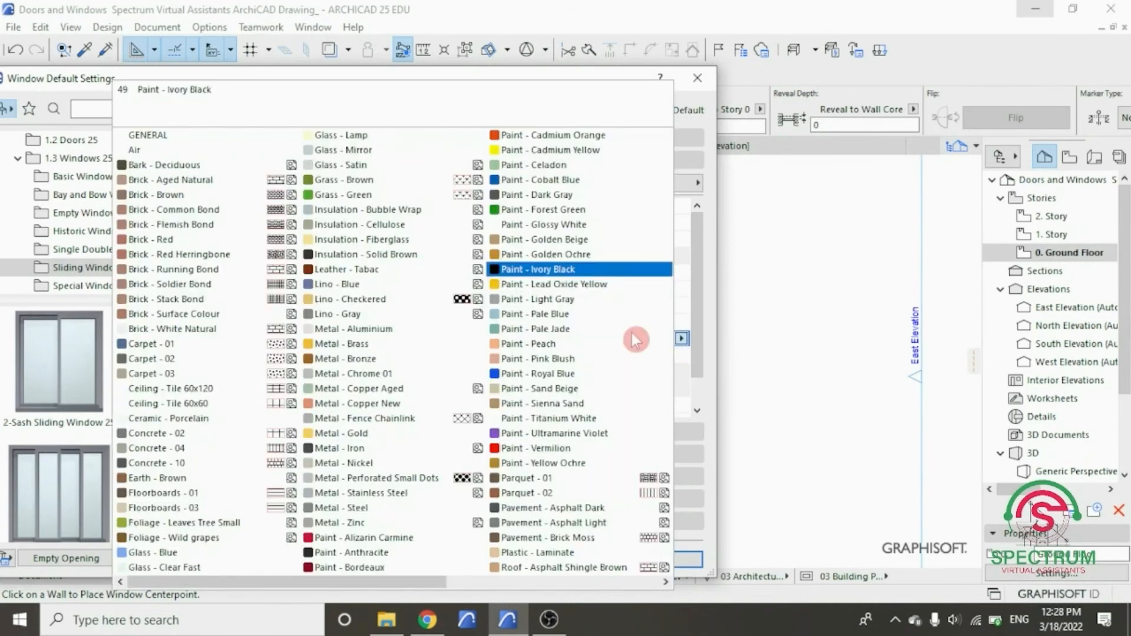
click(556, 276)
click(681, 355)
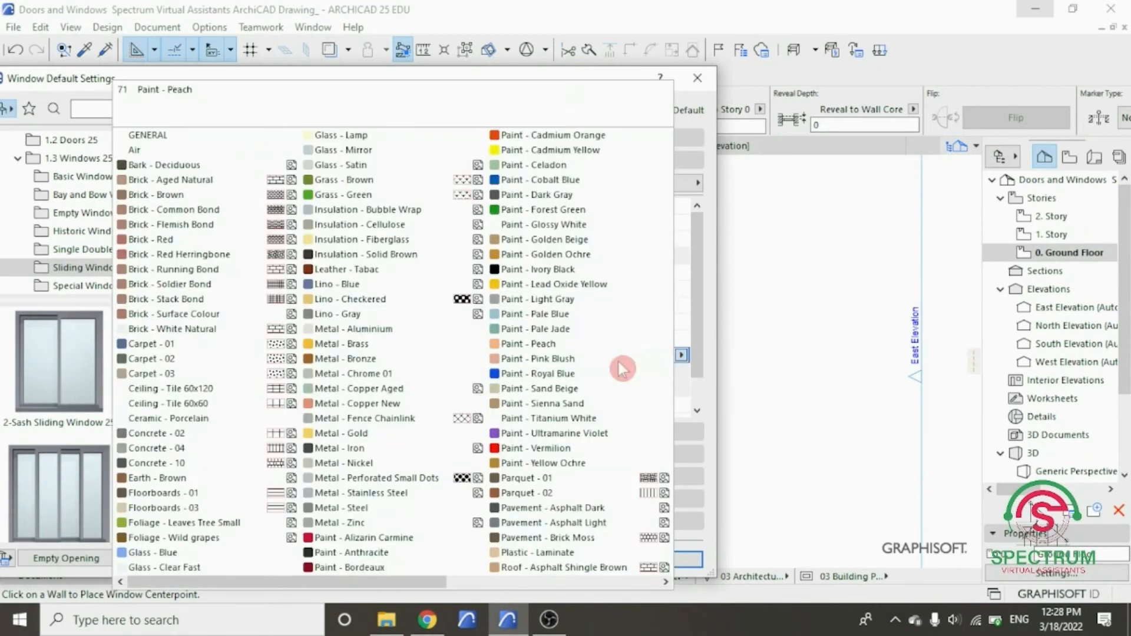
click(160, 568)
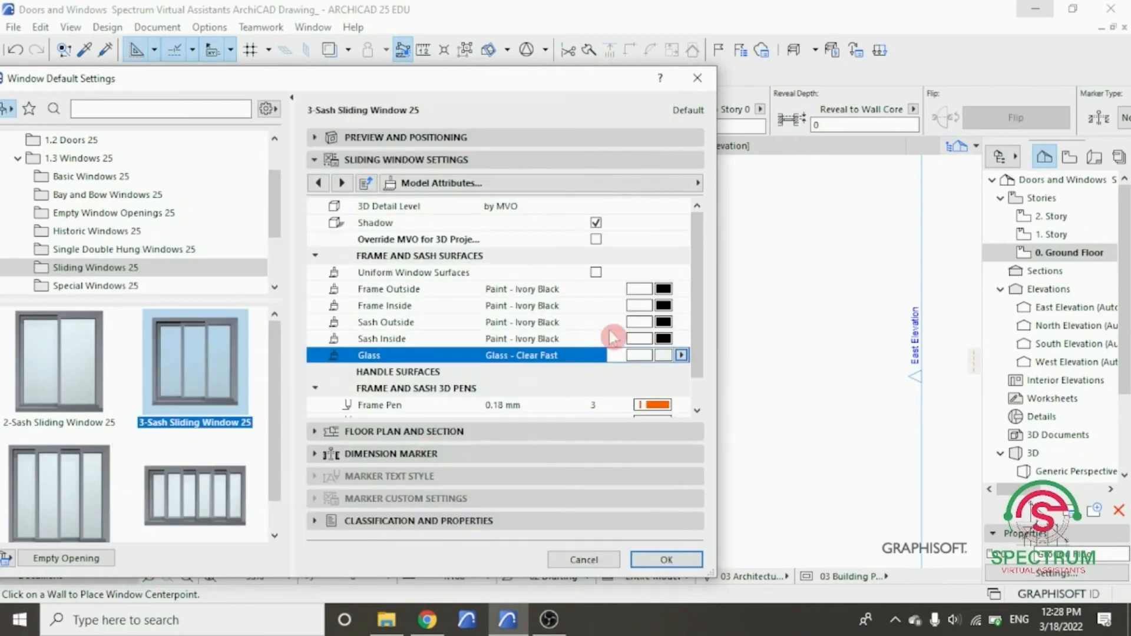
scroll(701, 242, down, 2)
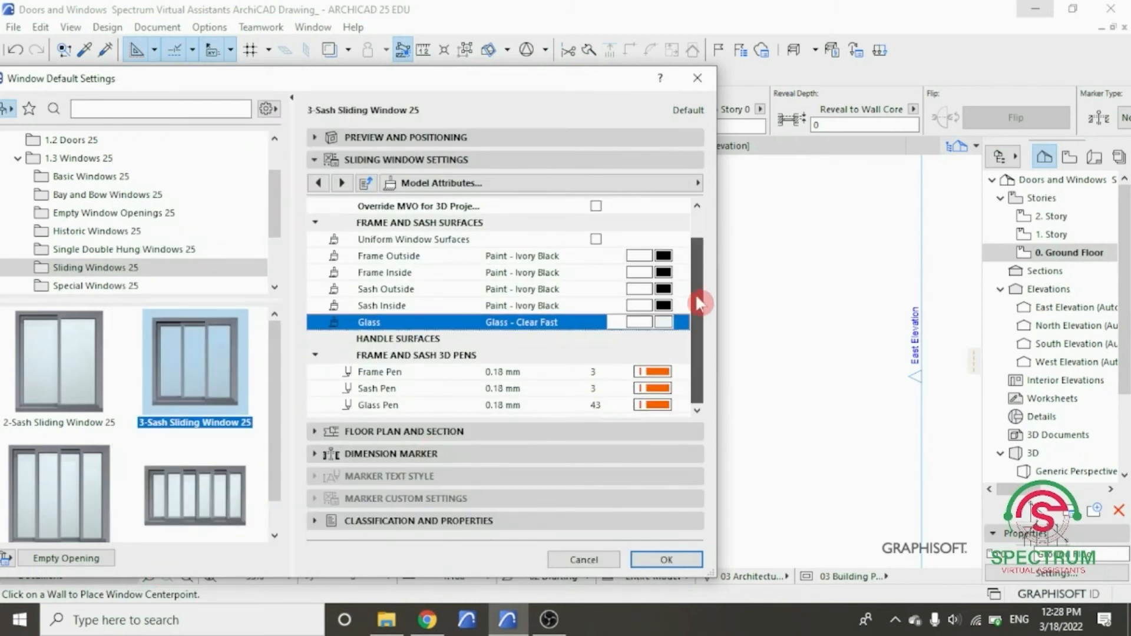
- Review the window's floor plan and section, dimension marker, and classification settings, and accept the window defaults
click(433, 159)
click(408, 182)
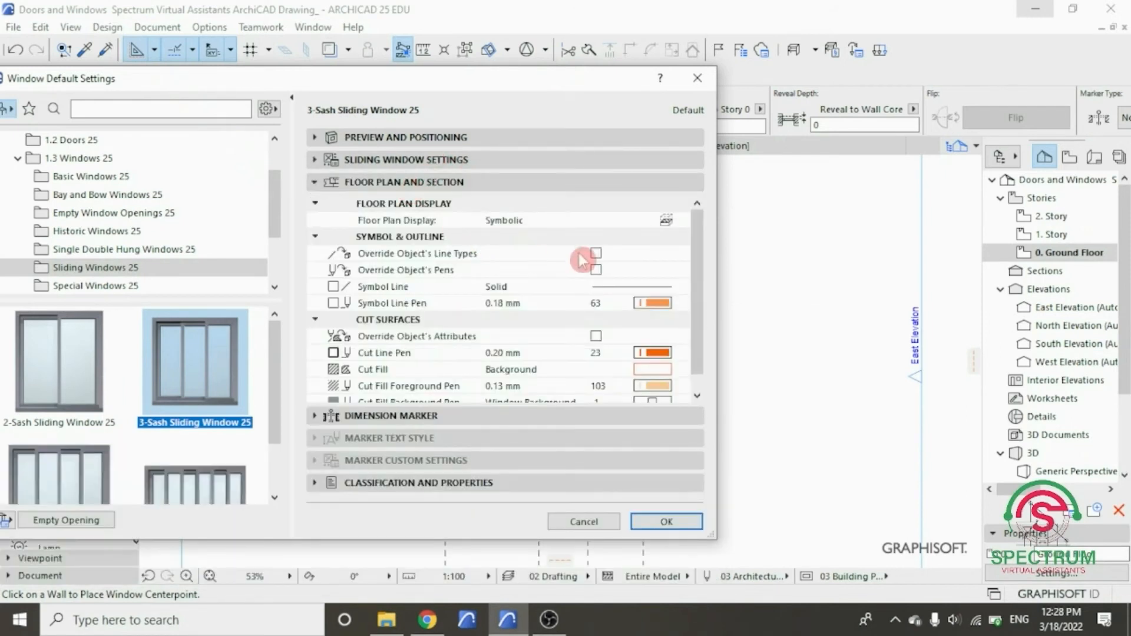
drag(699, 257, 698, 268)
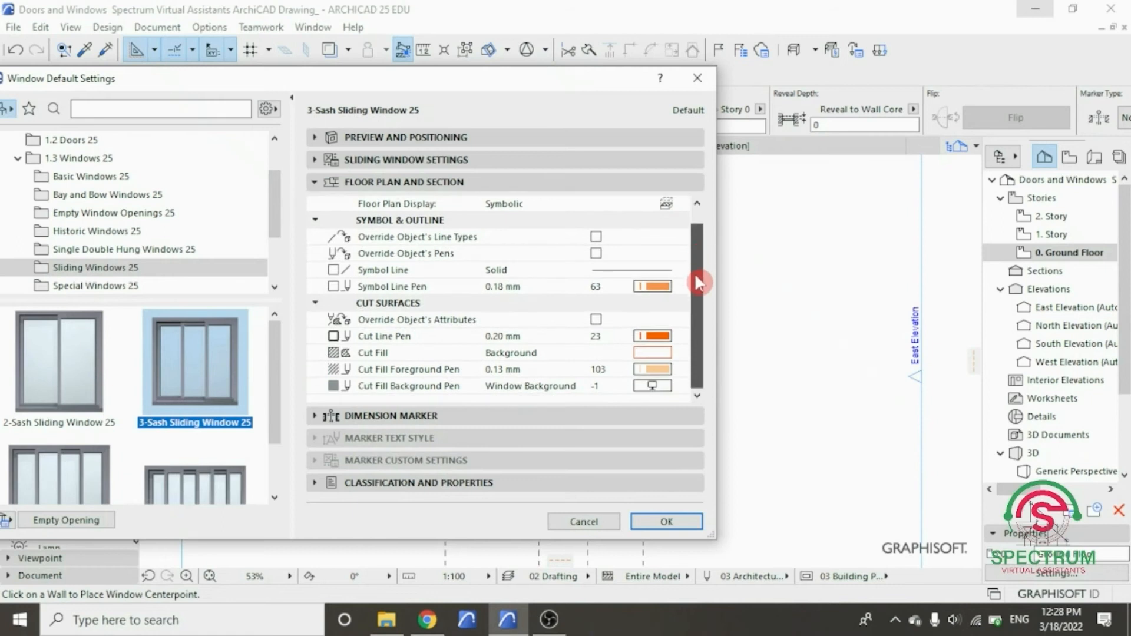
click(401, 184)
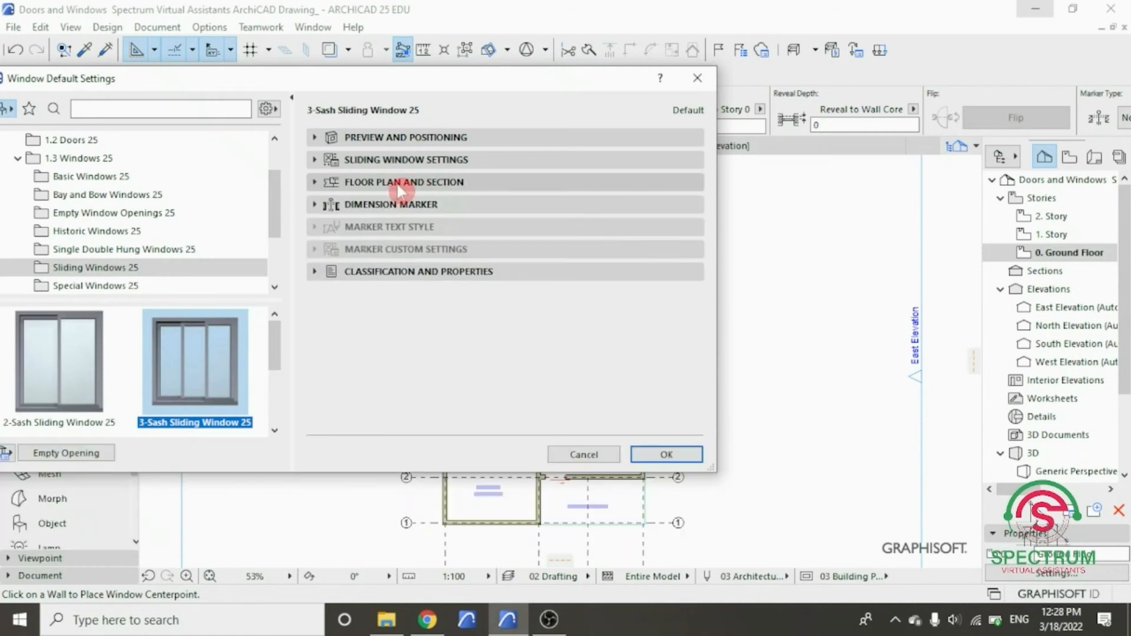
click(403, 204)
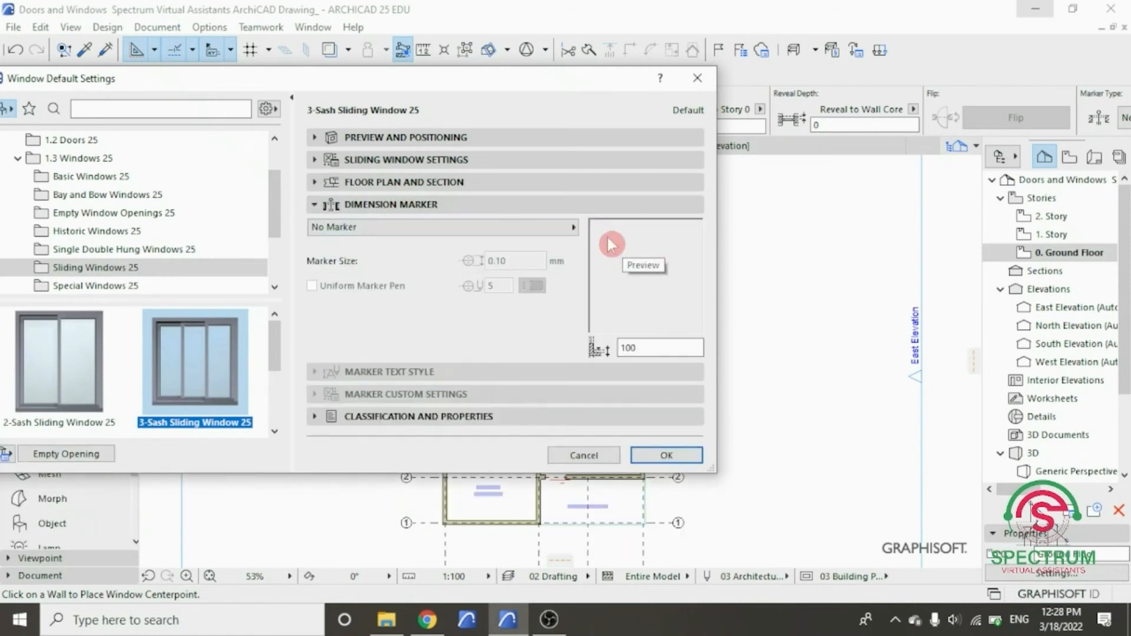
click(441, 207)
click(418, 272)
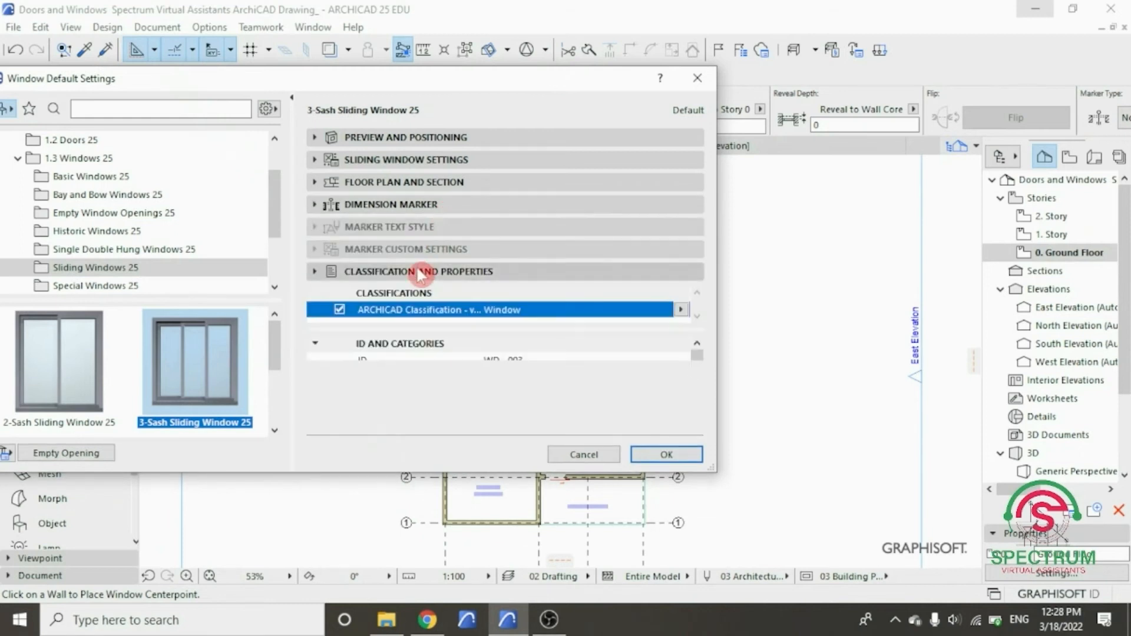
drag(698, 353, 699, 400)
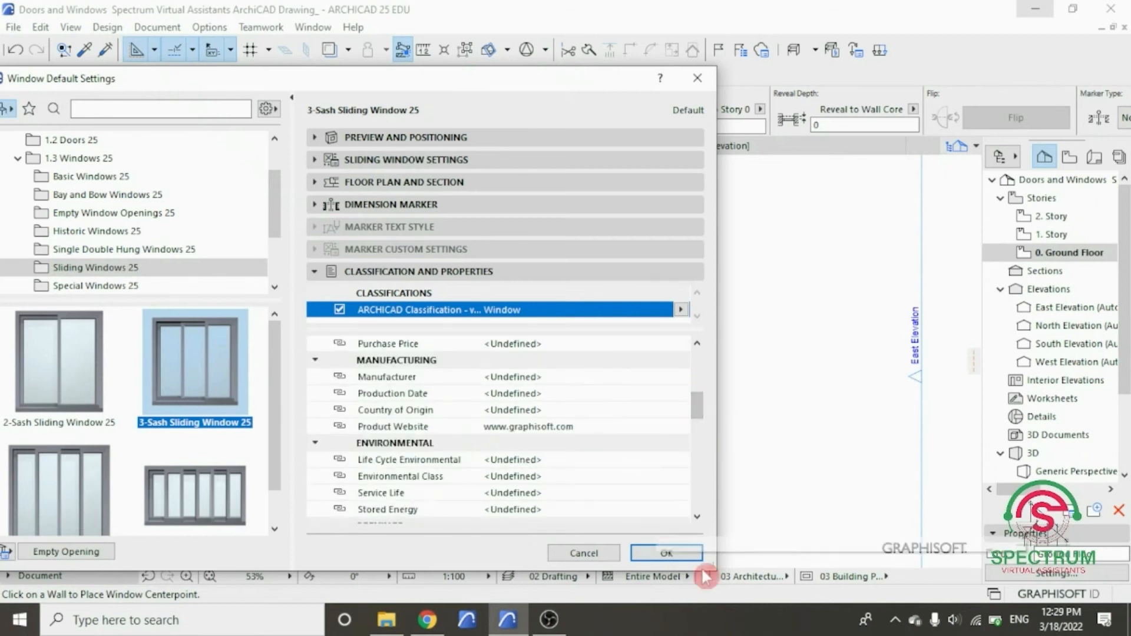
click(668, 553)
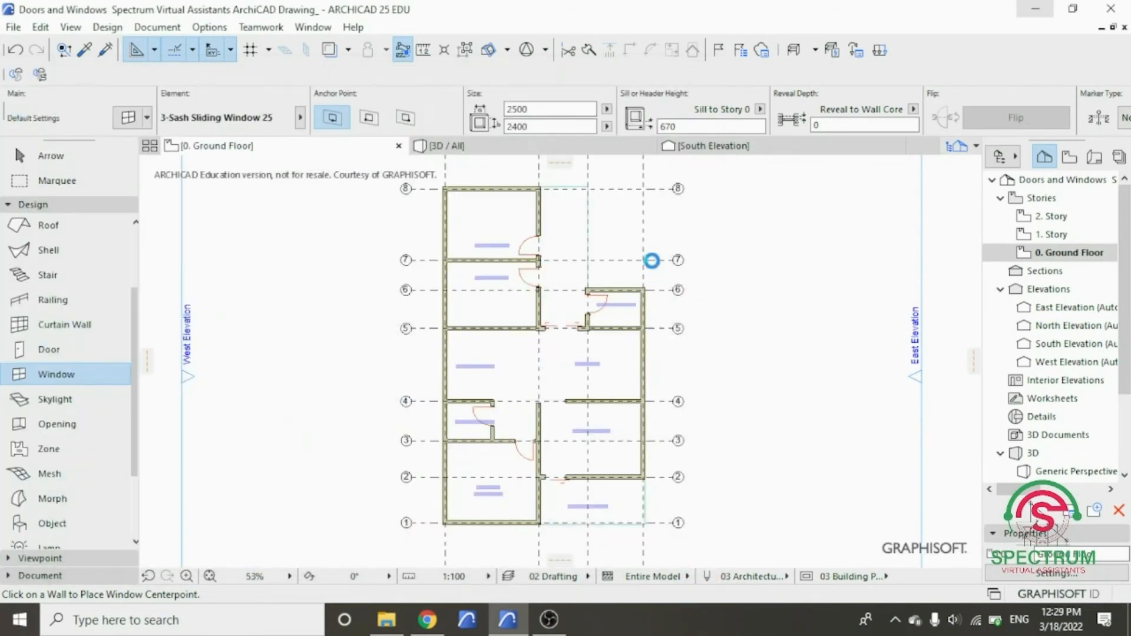
- Place a 3-sash sliding window in the Living Room wall on grid line 2, facing the Entry Porch
scroll(614, 436, up, 5)
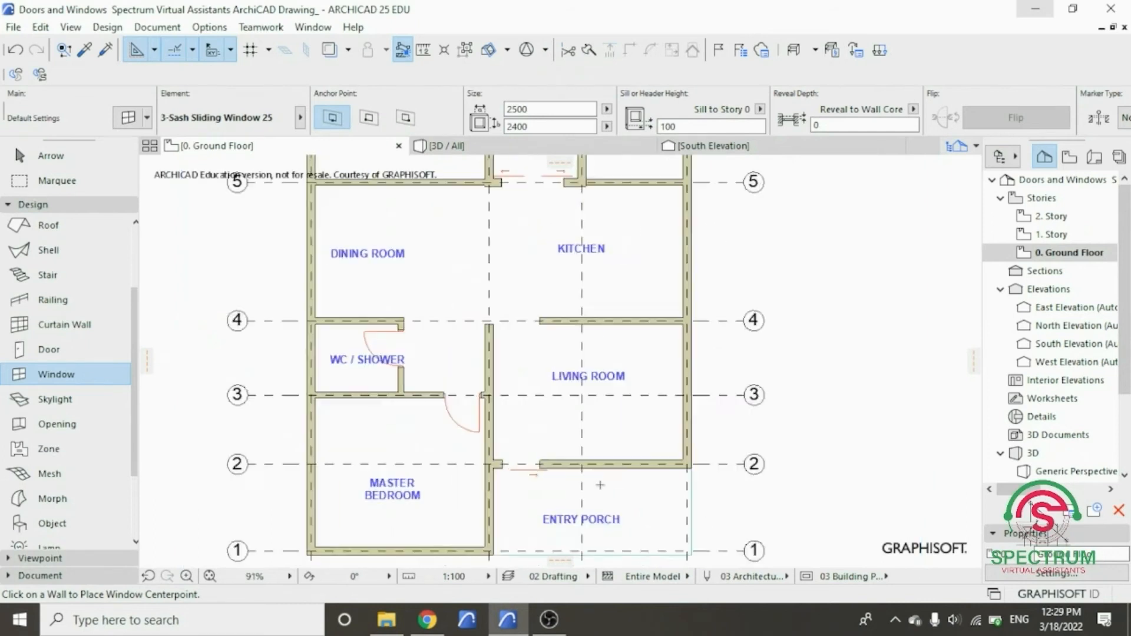
click(608, 436)
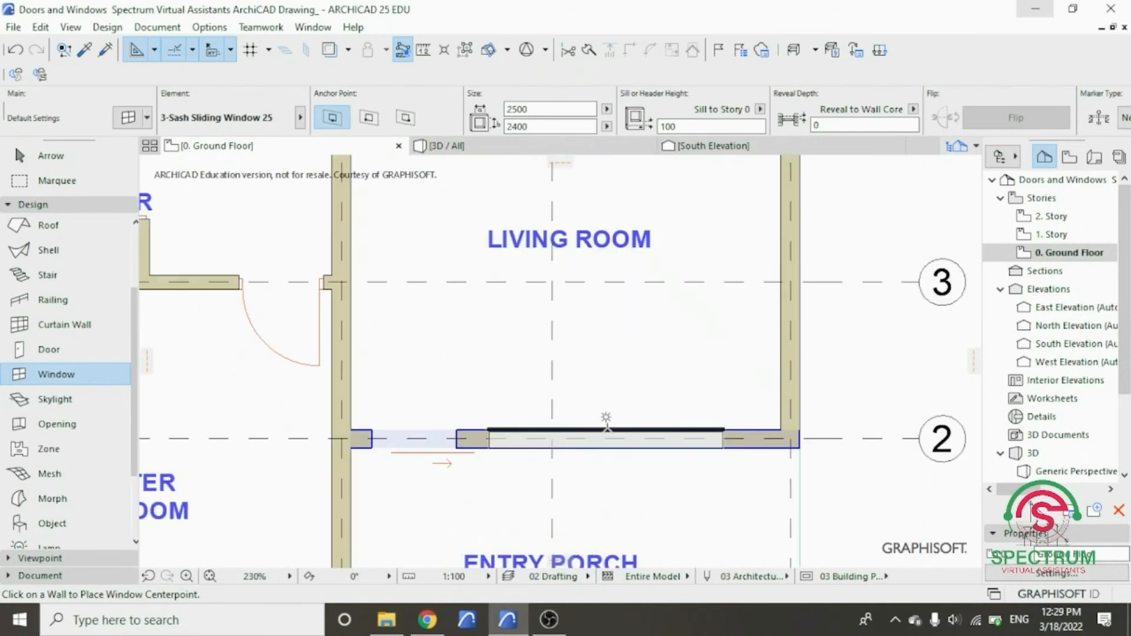
click(614, 460)
scroll(610, 523, down, 1)
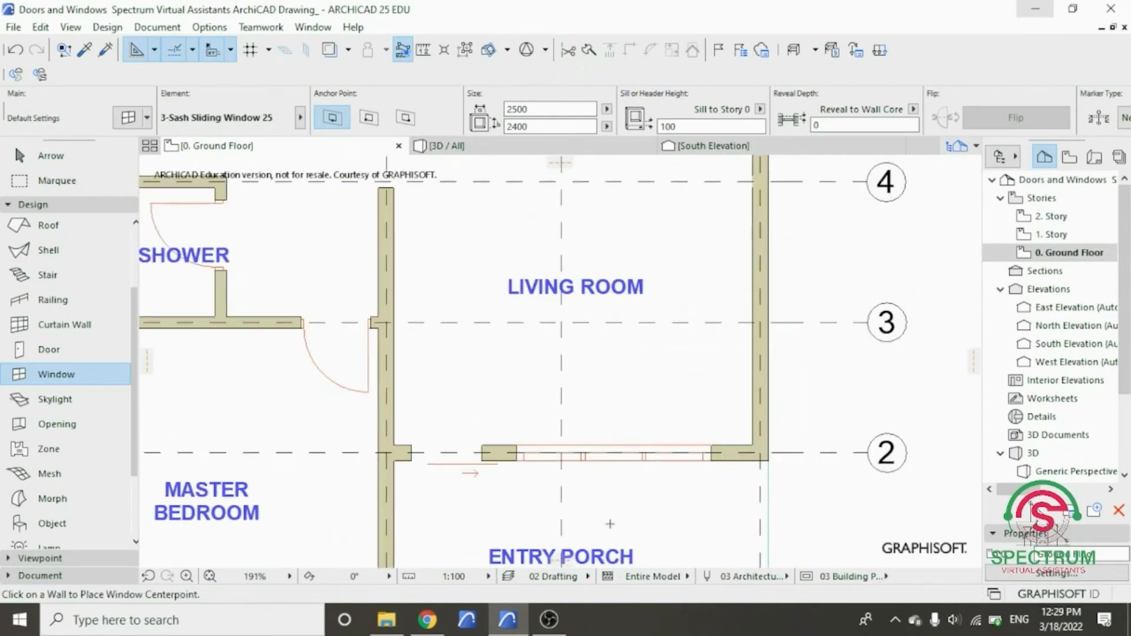
- Place a sliding window in the Living Room's exterior wall on grid line D, centred on grid line 3
scroll(610, 523, down, 3)
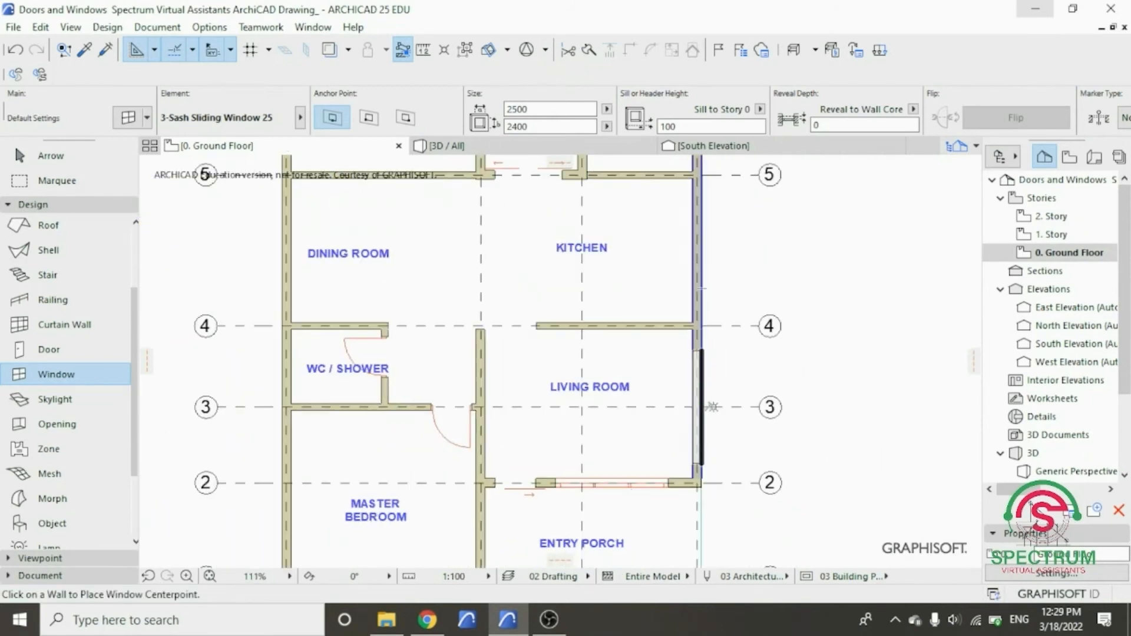
click(712, 406)
click(856, 387)
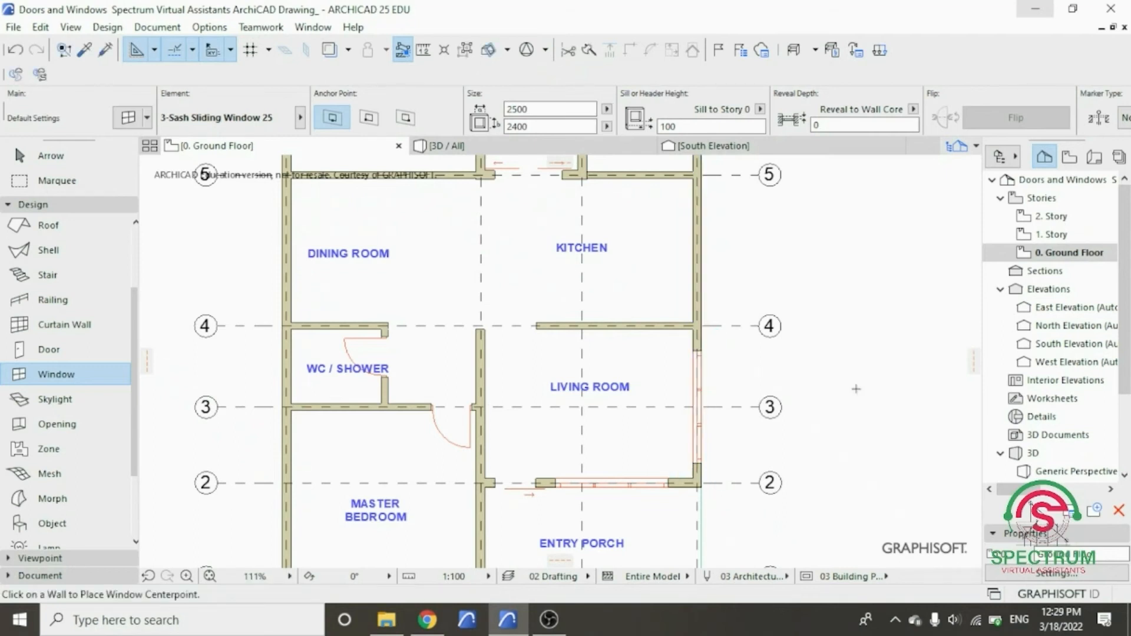
- Place a sliding window in the Kitchen's exterior wall on grid line D, midway between grid lines 4 and 5
scroll(796, 404, down, 2)
scroll(739, 269, up, 5)
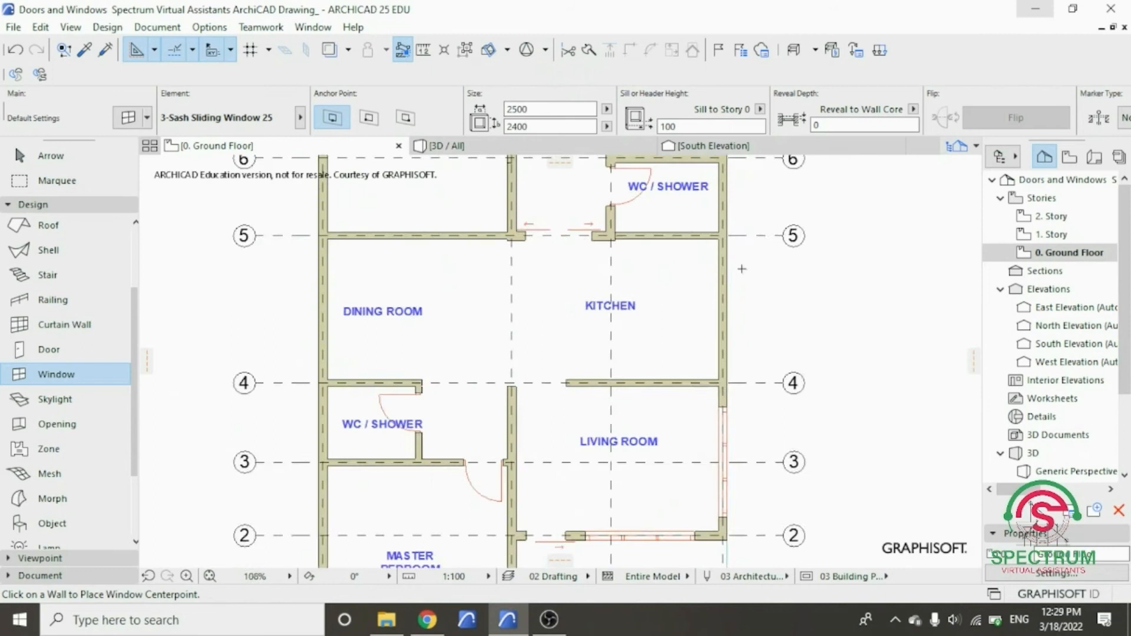
click(719, 343)
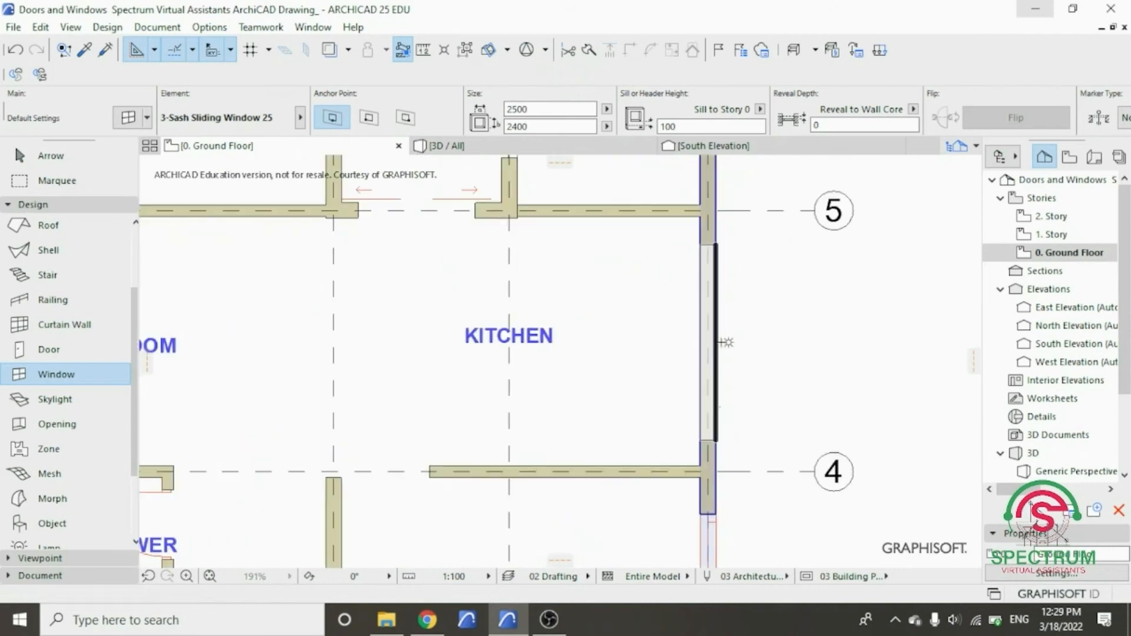
click(824, 338)
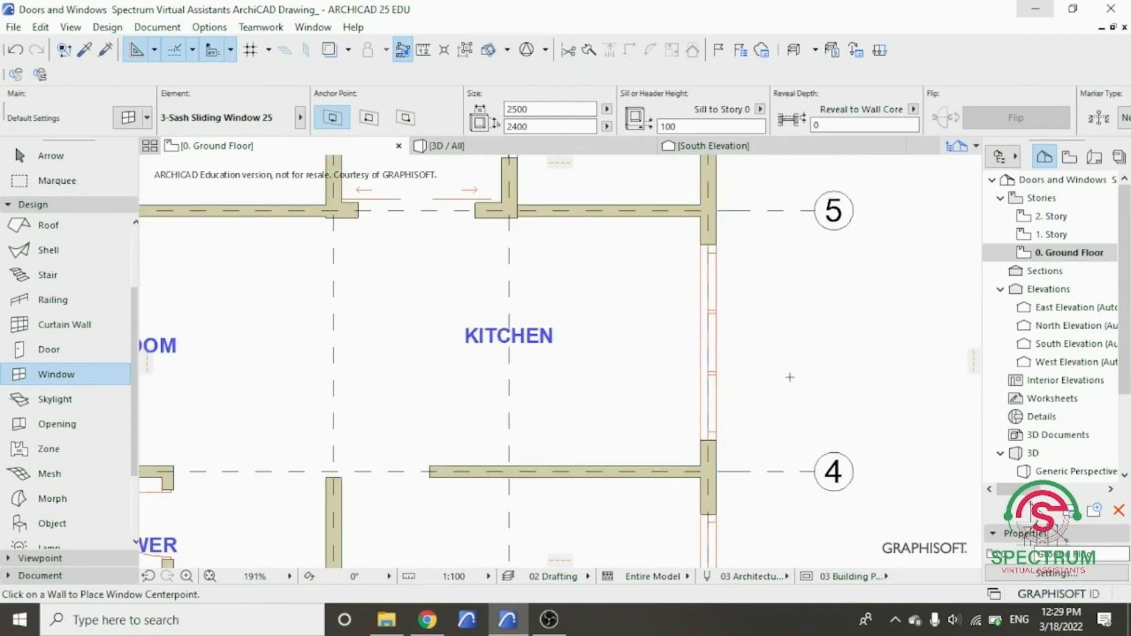
- Place a sliding window in the Master Bedroom's exterior wall on grid line A, near grid line 2
scroll(789, 376, down, 3)
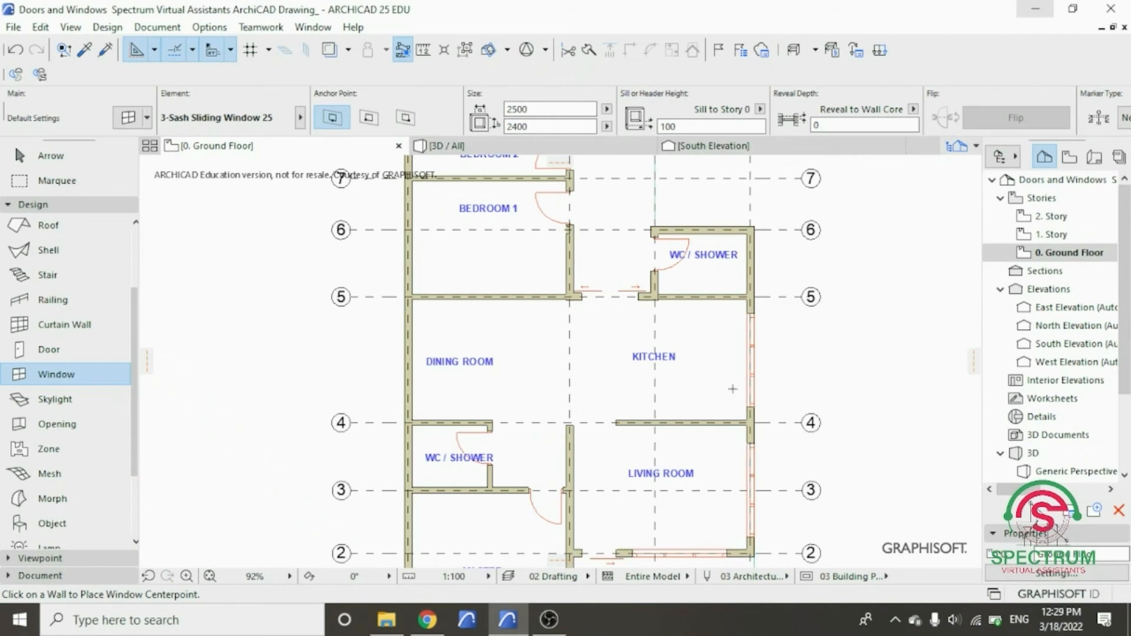
scroll(616, 329, down, 4)
scroll(506, 456, up, 7)
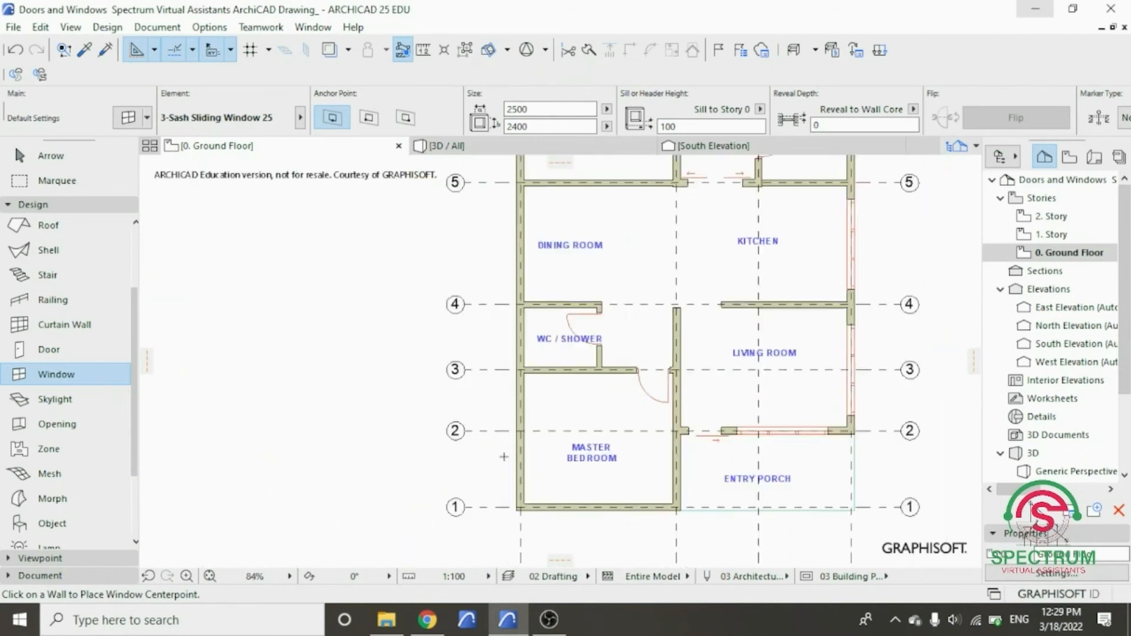
click(526, 426)
click(460, 419)
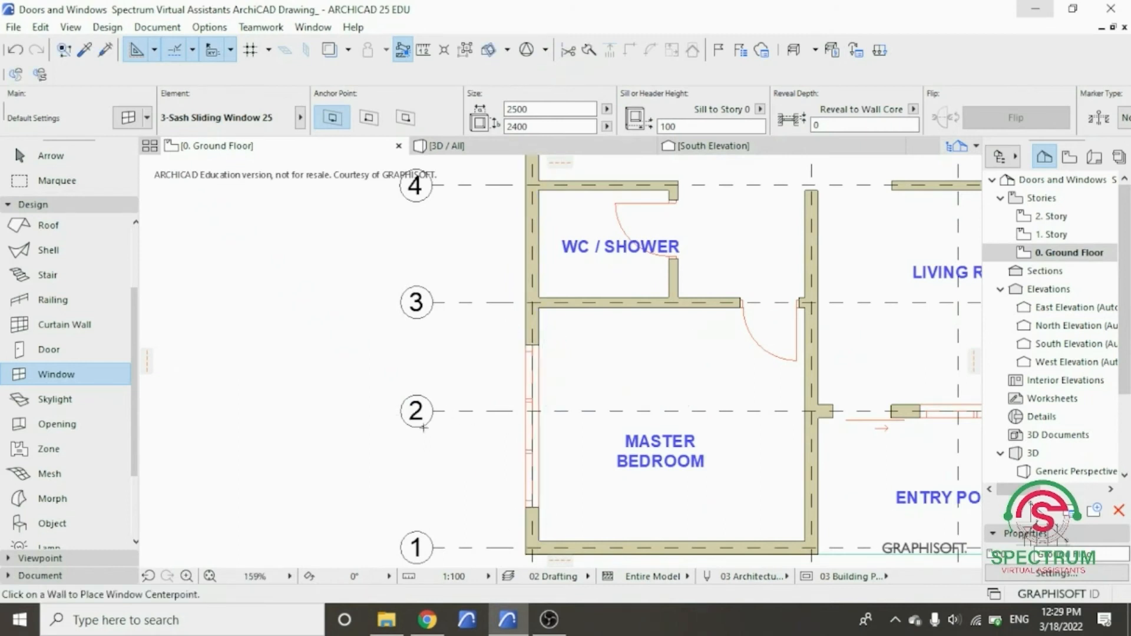
- Place a sliding window in the Dining Room's exterior wall on grid line A, between grid lines 4 and 5
scroll(456, 452, down, 1)
scroll(456, 452, down, 3)
scroll(493, 273, up, 2)
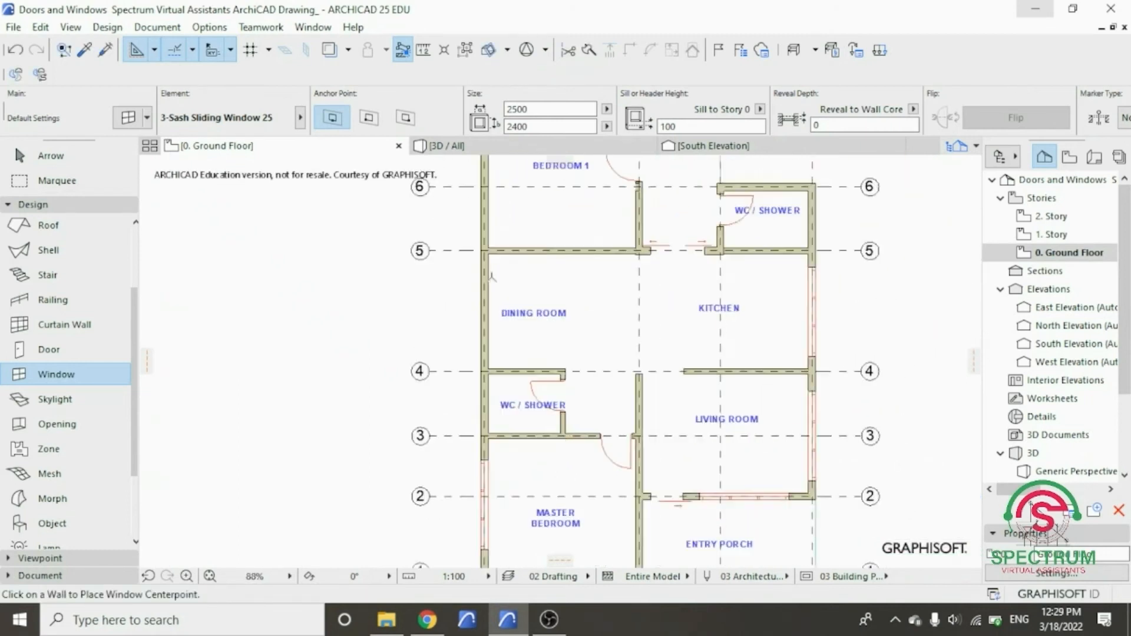
click(484, 318)
click(384, 285)
- Place a sliding window in Bedroom 1's exterior wall on grid line A, centred on grid line 6
scroll(416, 375, down, 2)
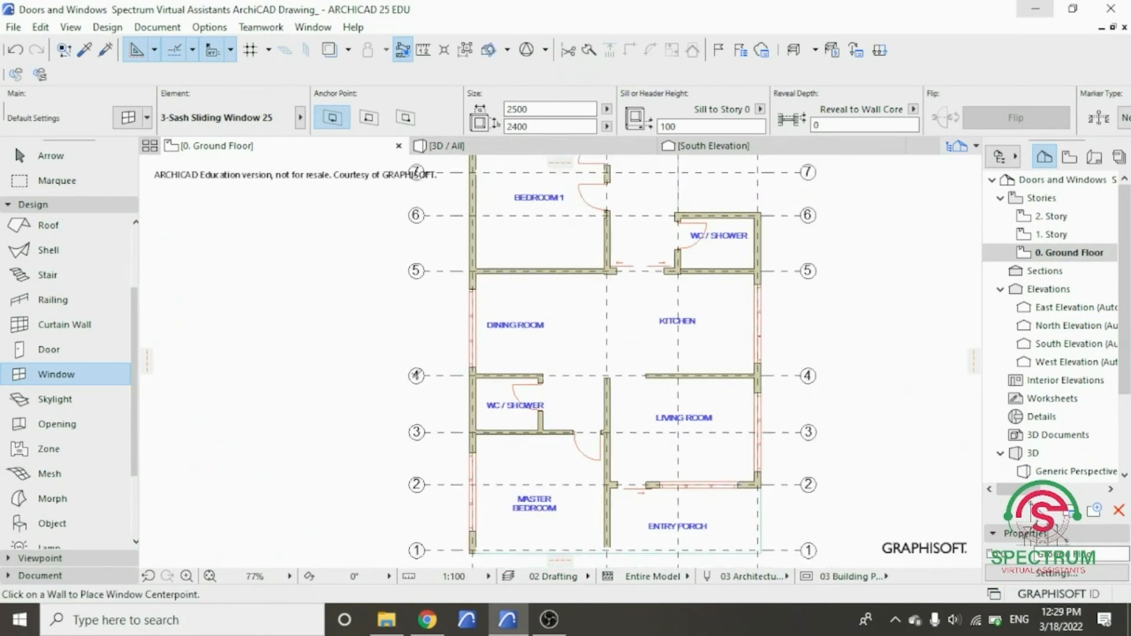
scroll(446, 262, up, 4)
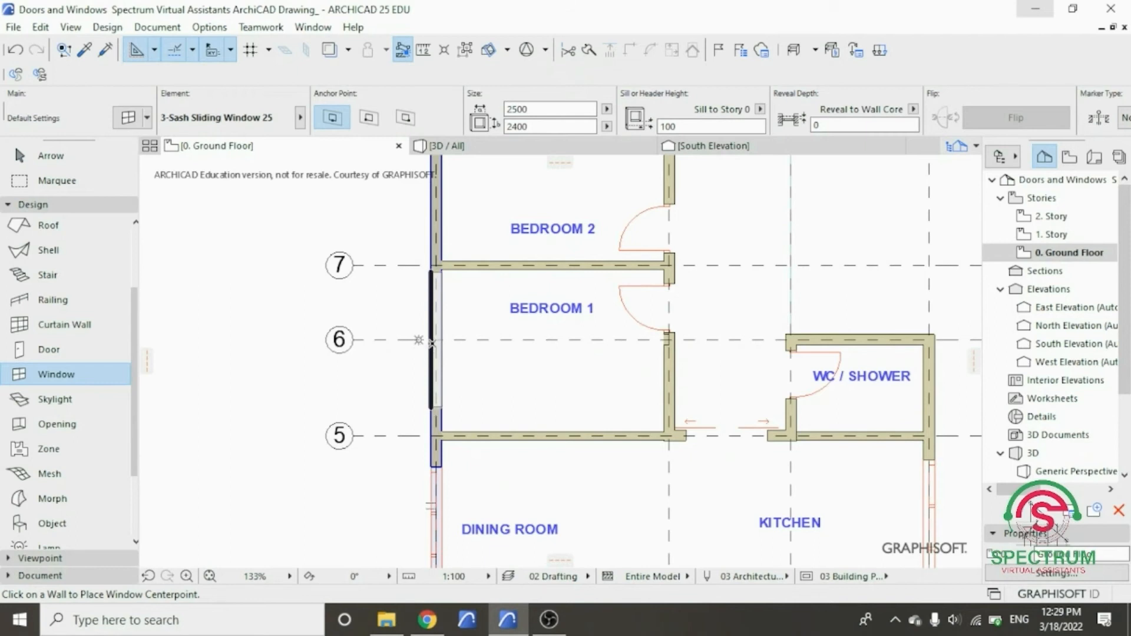
click(431, 340)
click(416, 259)
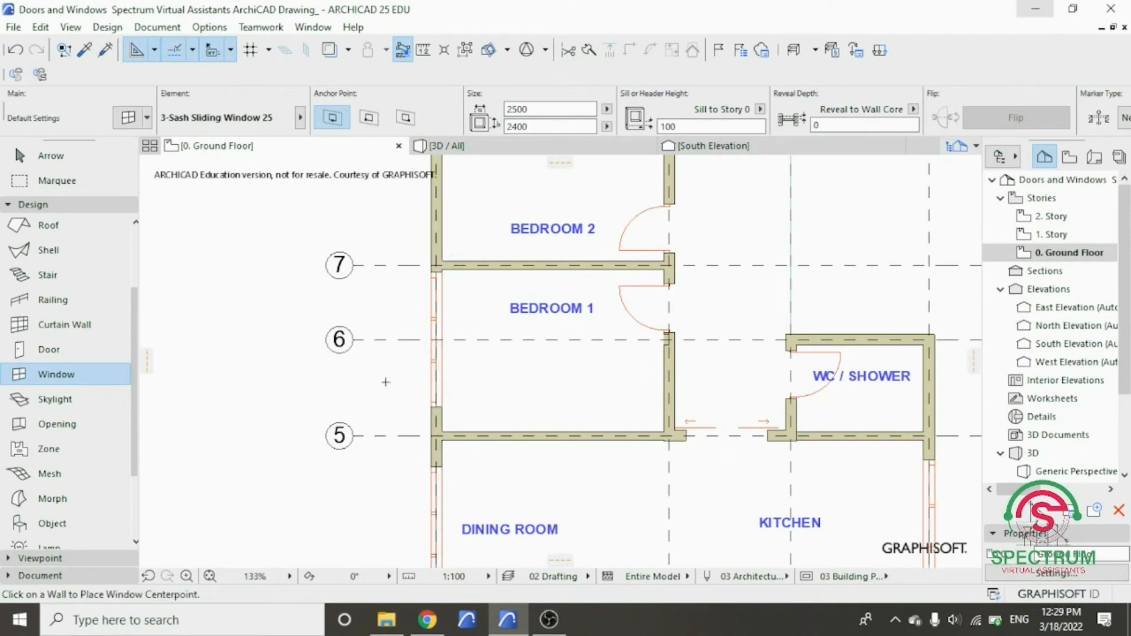
- Place a sliding window in Bedroom 2's exterior wall on grid line A, between grid lines 7 and 8
scroll(386, 382, down, 2)
scroll(389, 353, up, 2)
scroll(408, 257, down, 3)
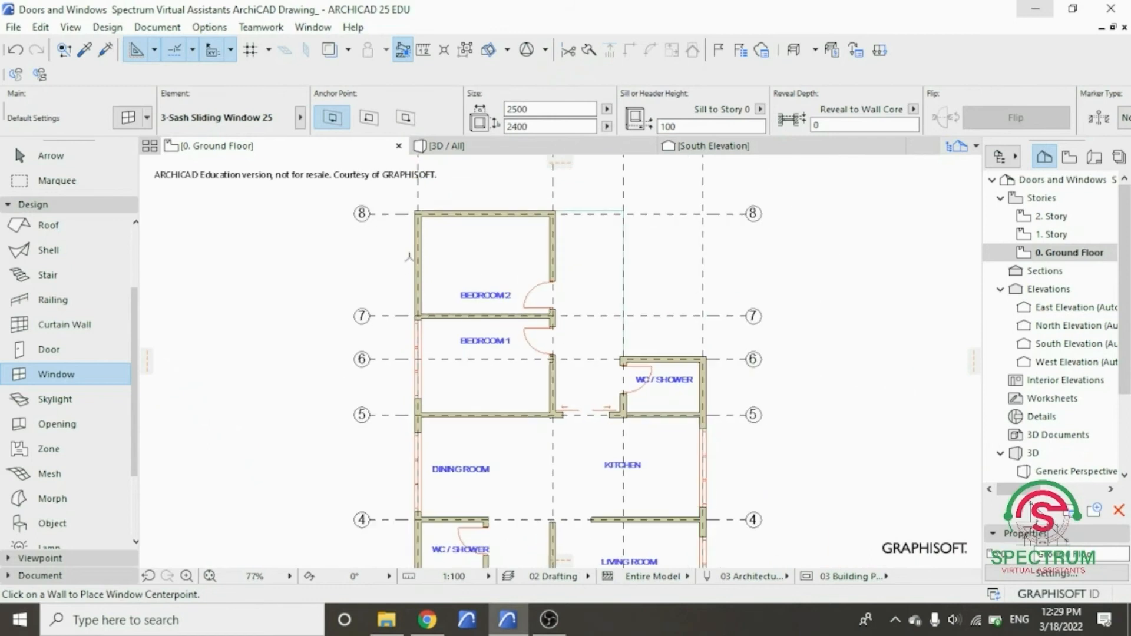
scroll(408, 257, up, 4)
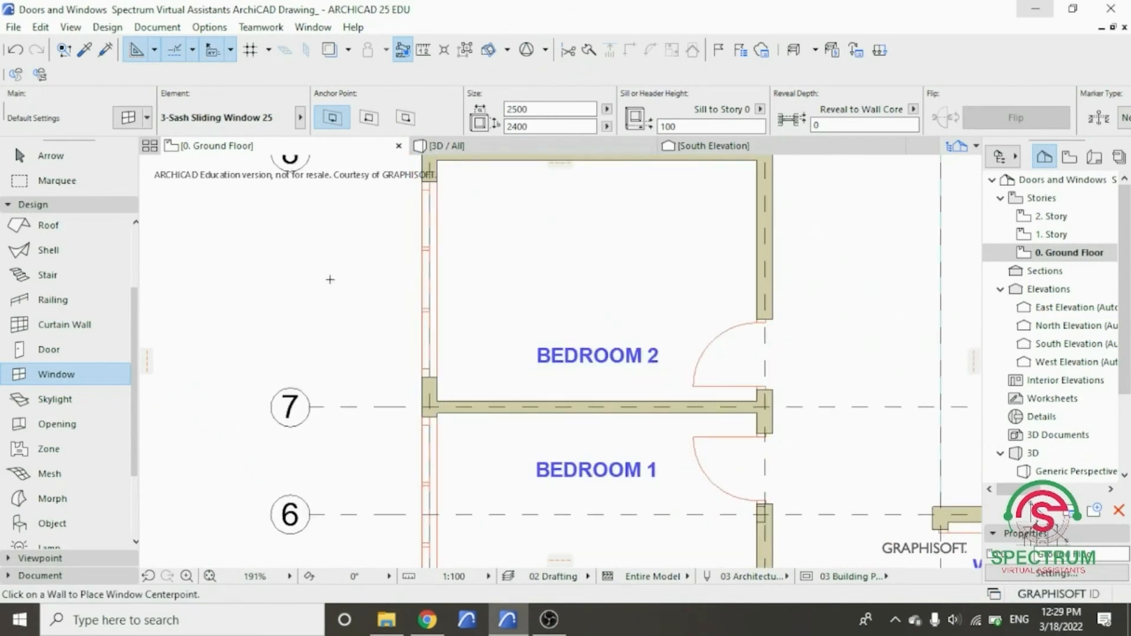
- Move Bedroom 1's sliding window slightly along its wall towards grid line 5, and deselect it
scroll(355, 262, down, 3)
scroll(410, 274, up, 4)
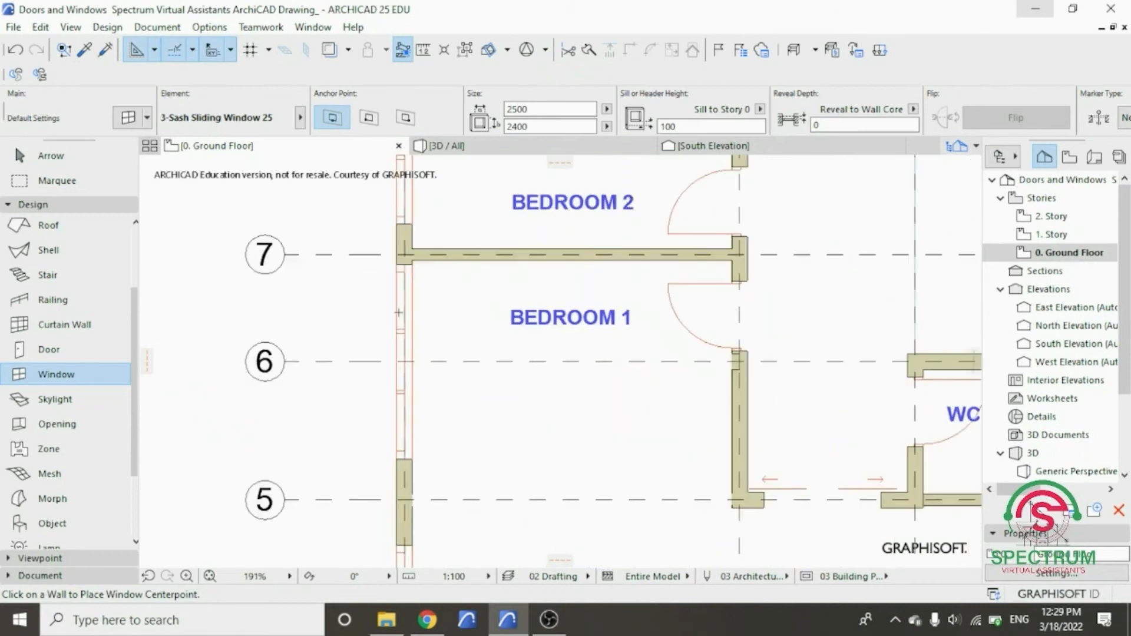
key(Escape)
click(411, 273)
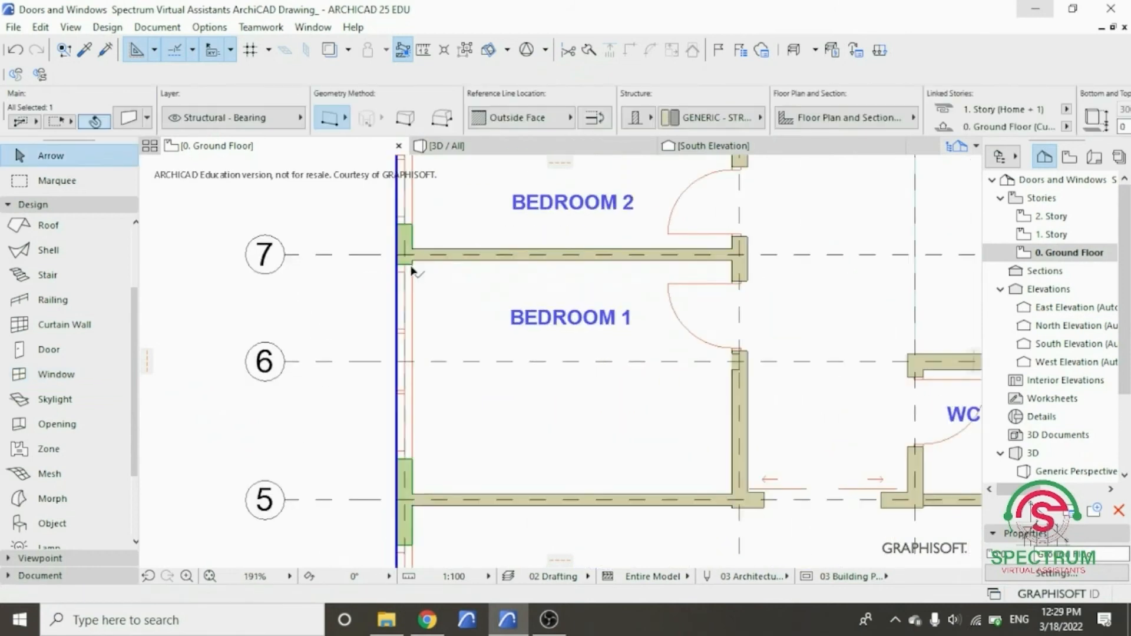
right_click(442, 290)
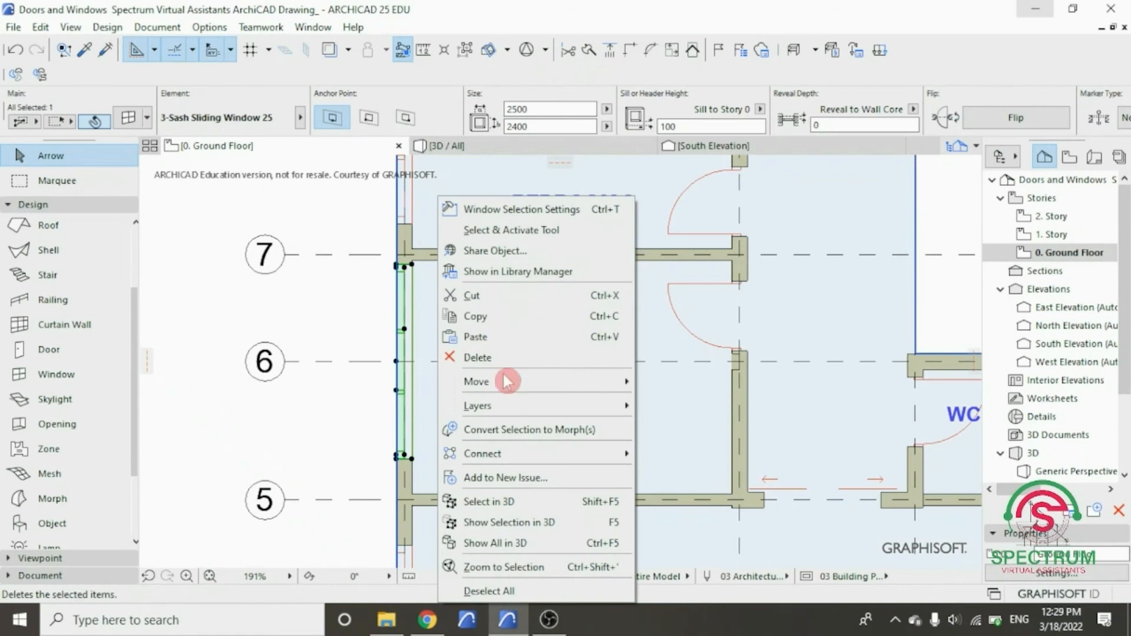
mouse_move(583, 392)
click(668, 381)
click(417, 365)
click(412, 381)
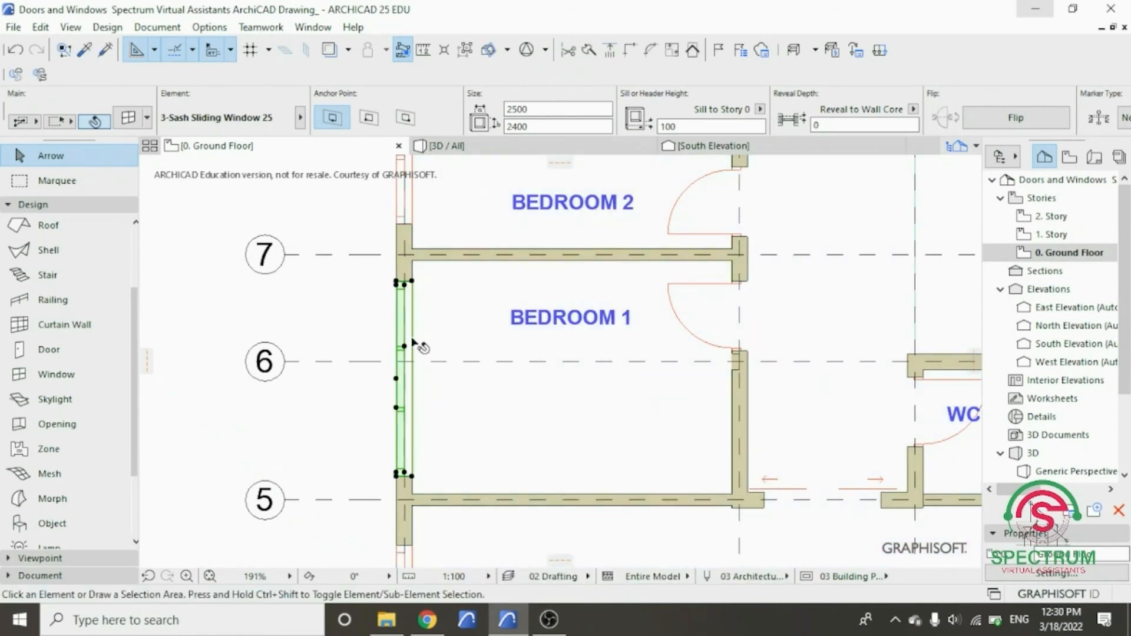
click(492, 310)
scroll(490, 311, down, 5)
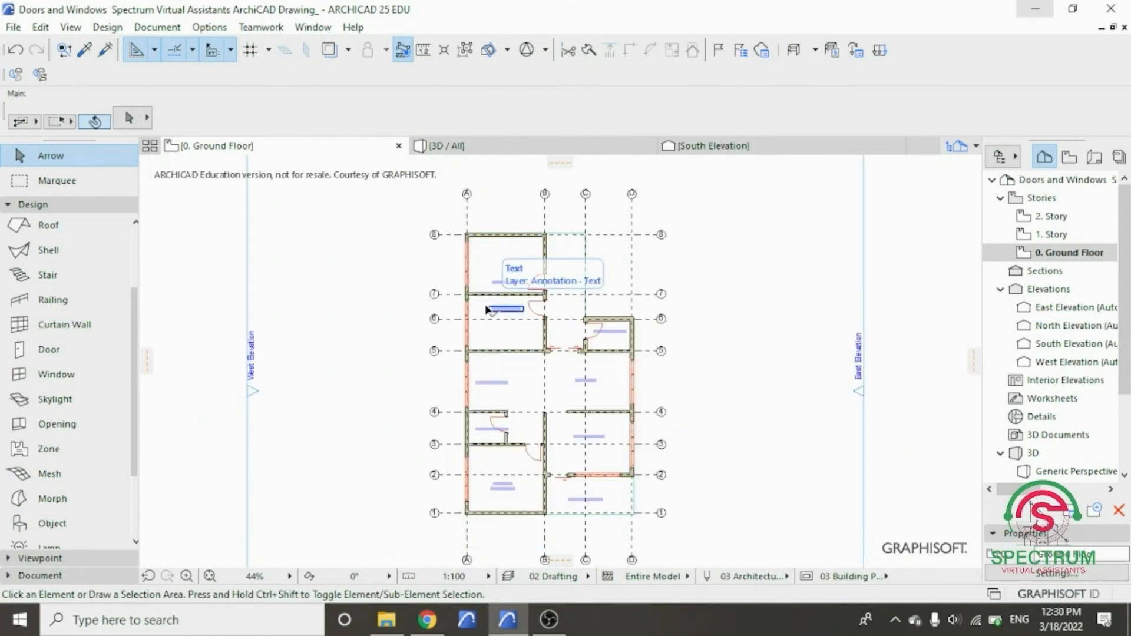
- Choose Vertical Multi-Sash Window 25 from the Basic Windows 25 library folder as the default window type
scroll(487, 309, up, 2)
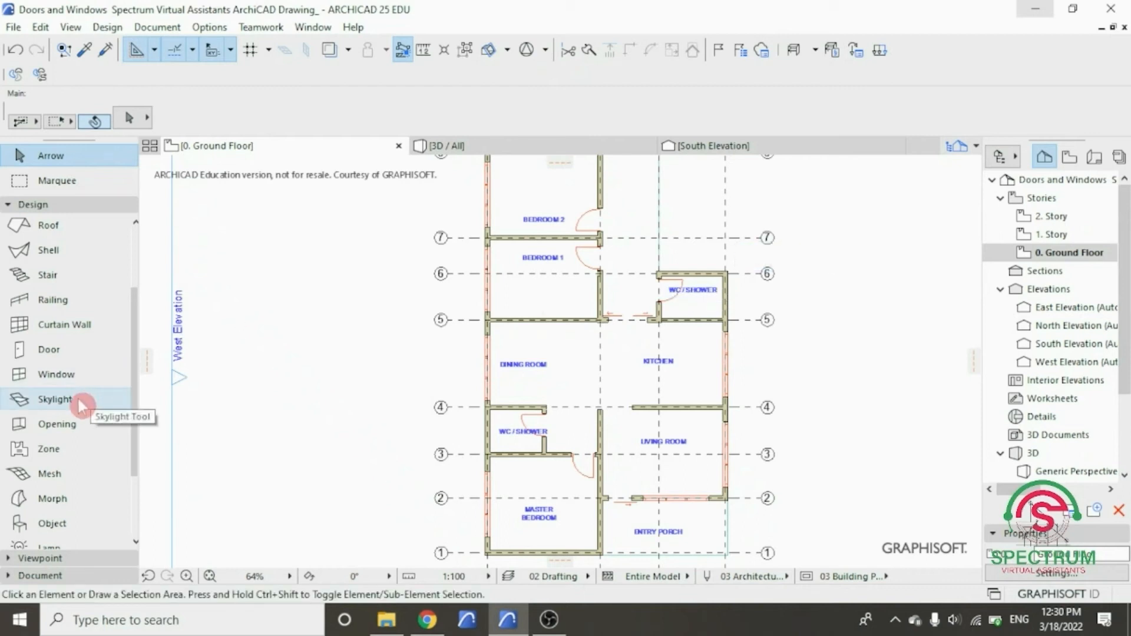
click(84, 376)
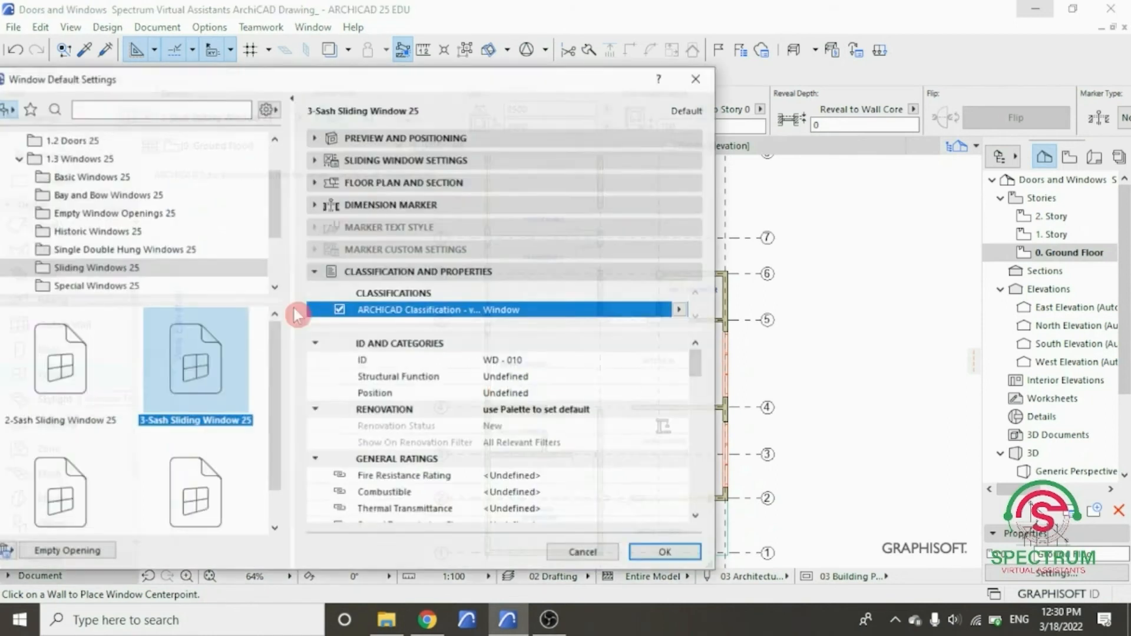
drag(278, 336, 278, 372)
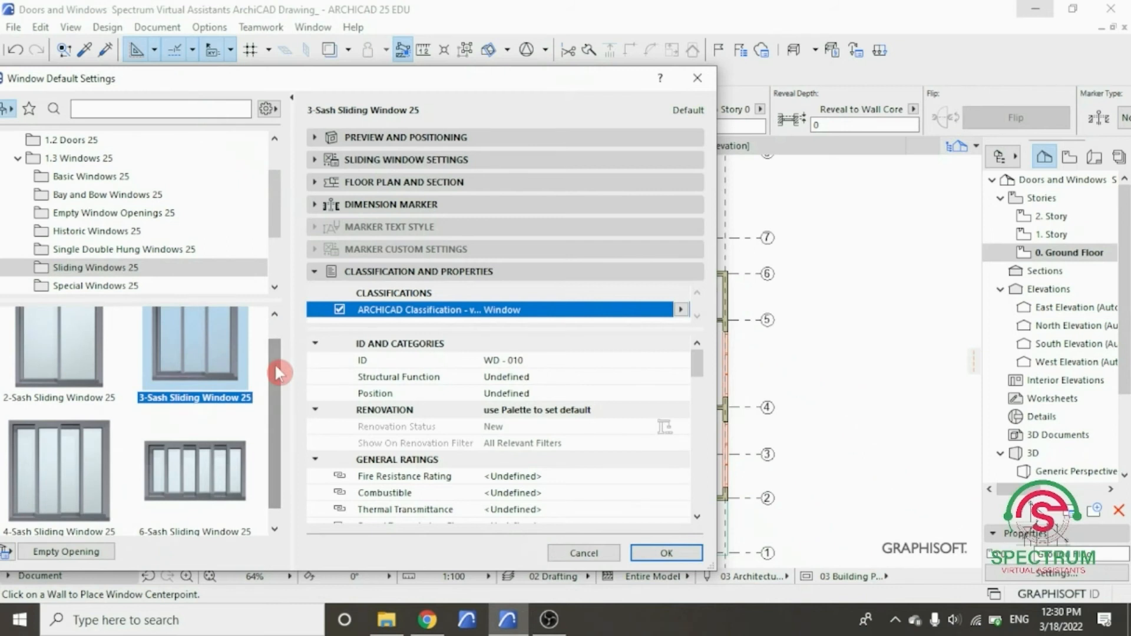
click(118, 176)
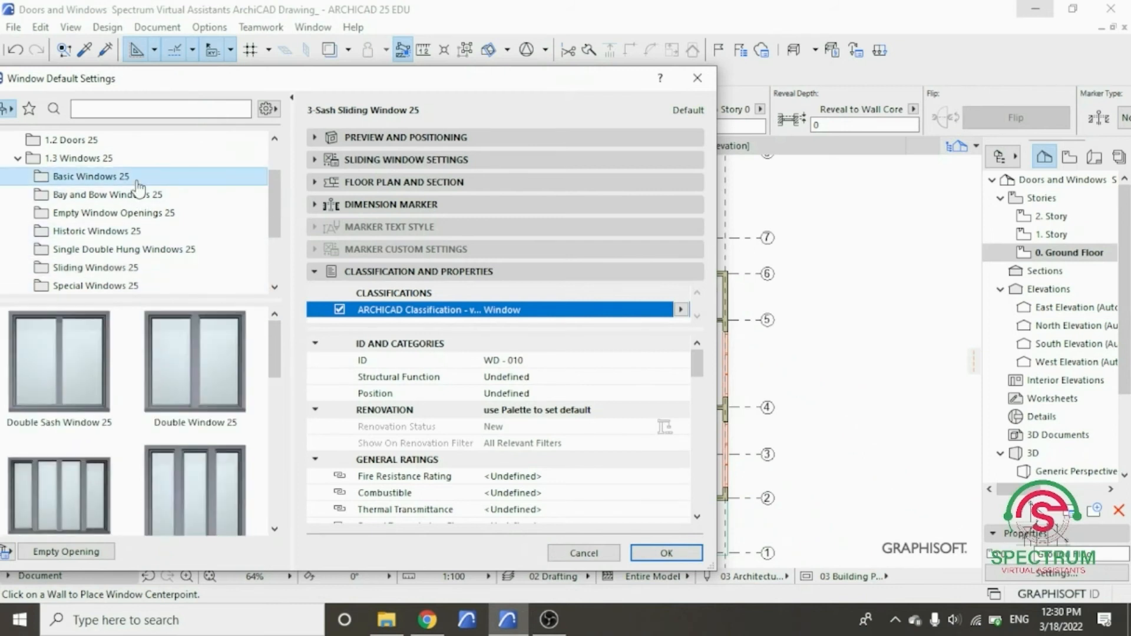
drag(177, 79, 395, 68)
drag(491, 340, 489, 434)
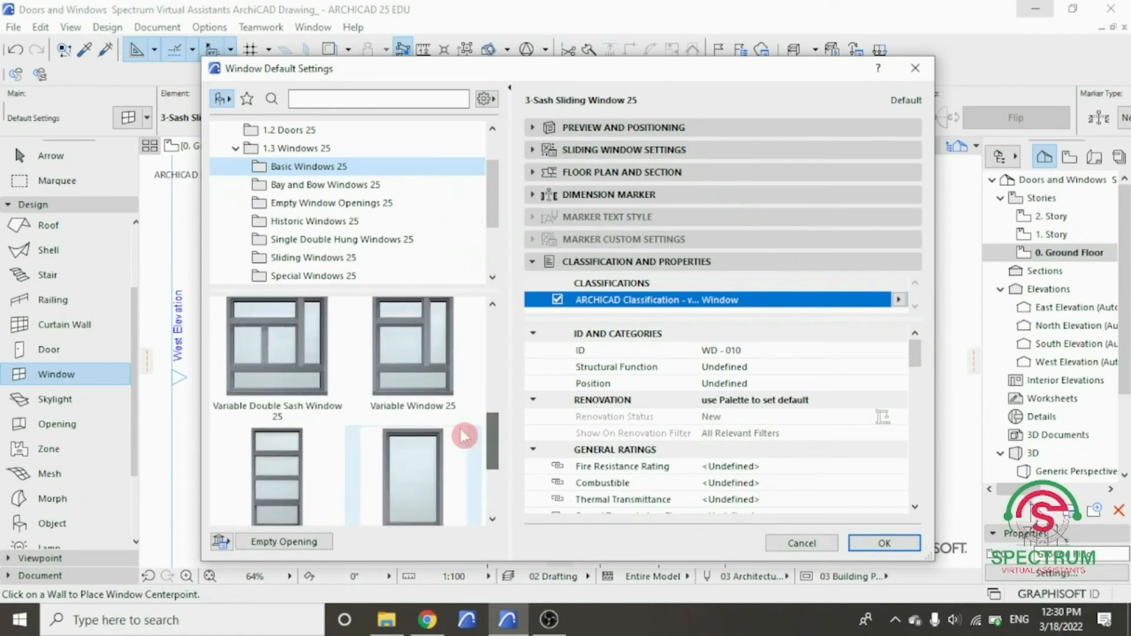
click(301, 454)
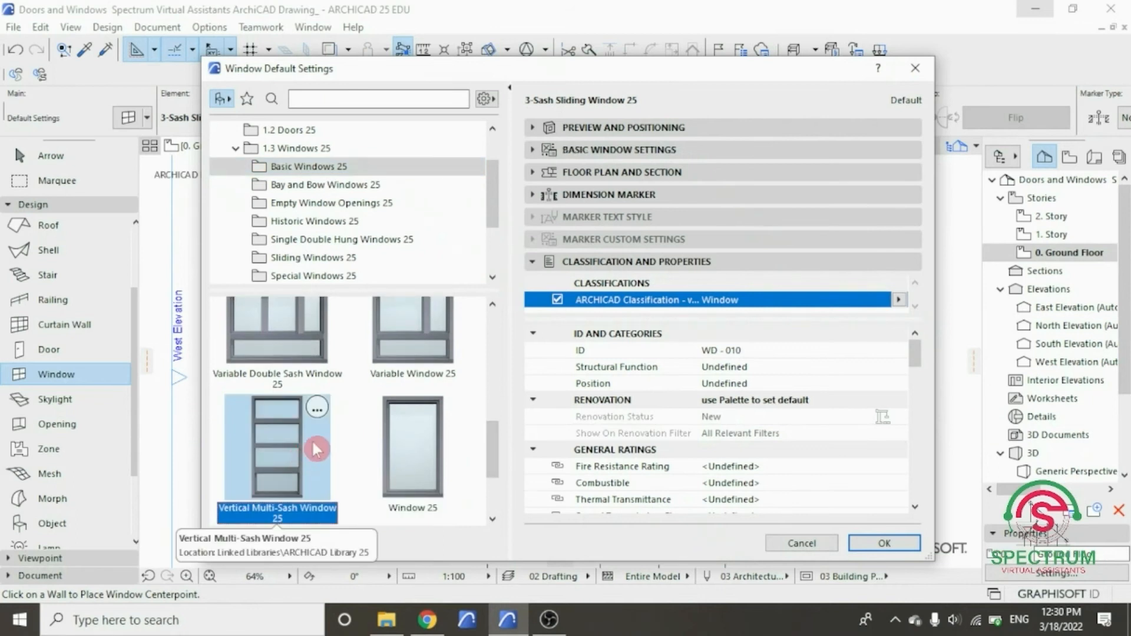
- Set the default window's width and height to 800 and its sill height to Story 0 to 1600
click(601, 125)
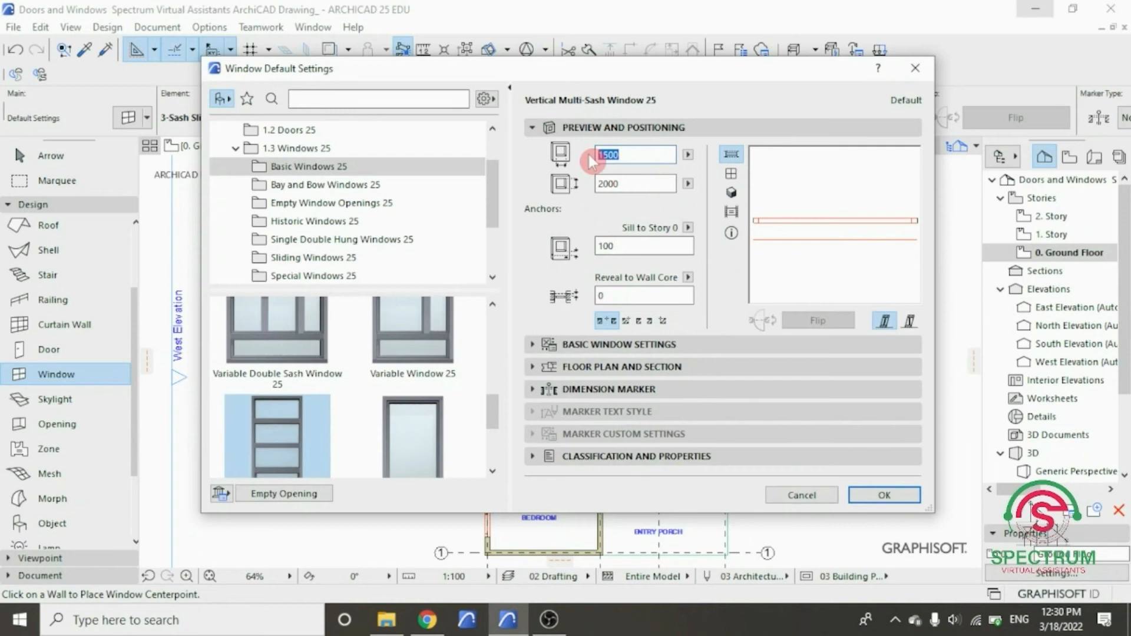
text(800)
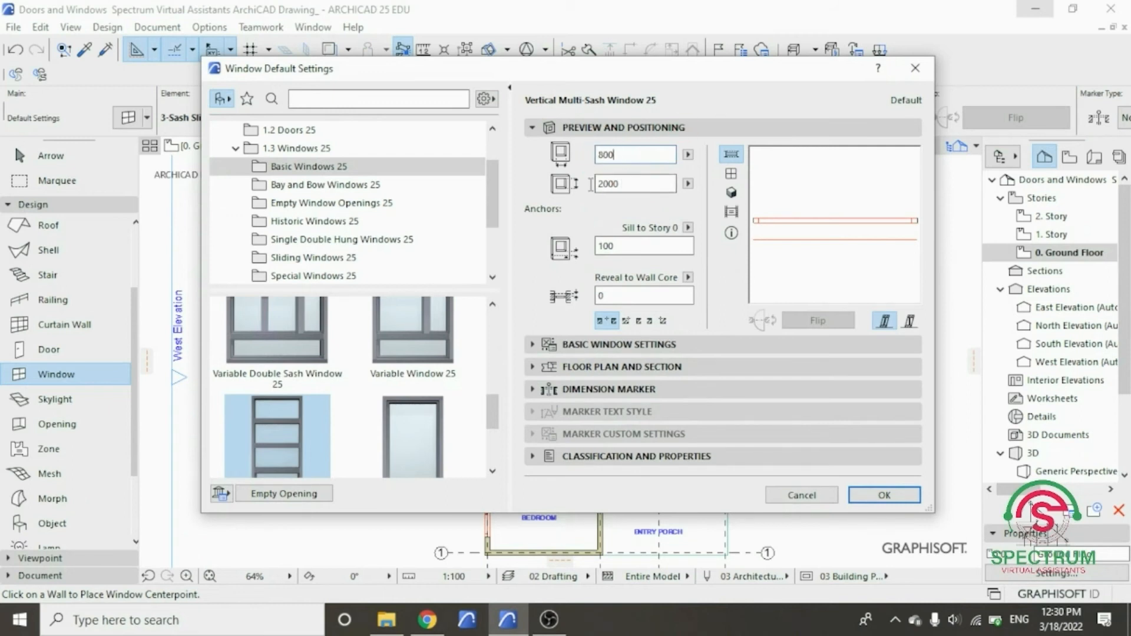
click(602, 185)
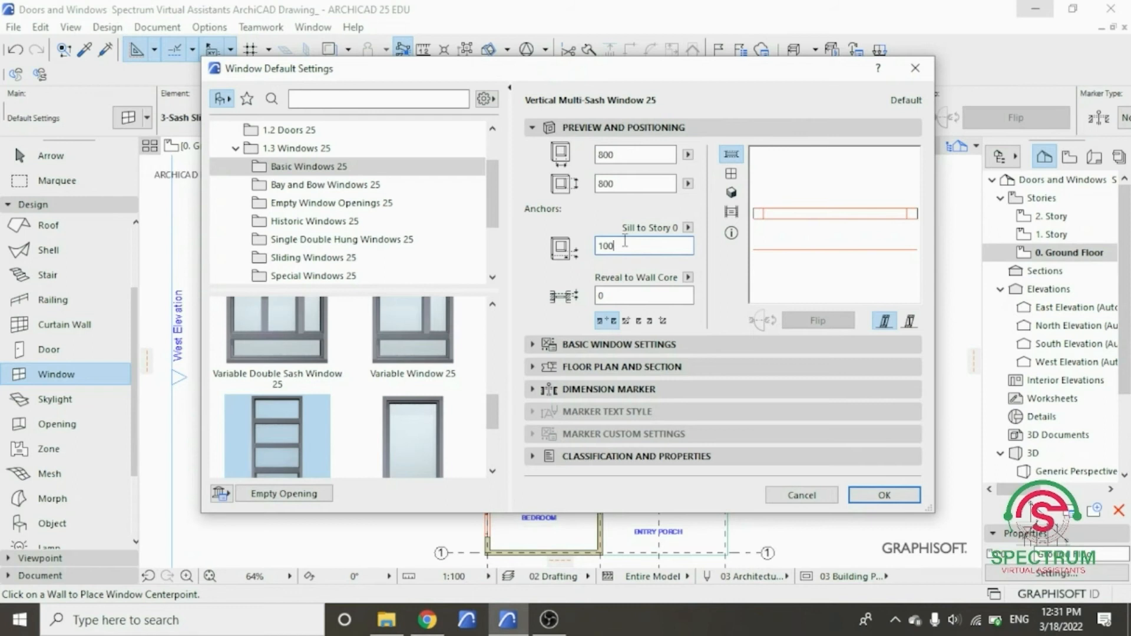
click(598, 247)
text(1)
click(592, 128)
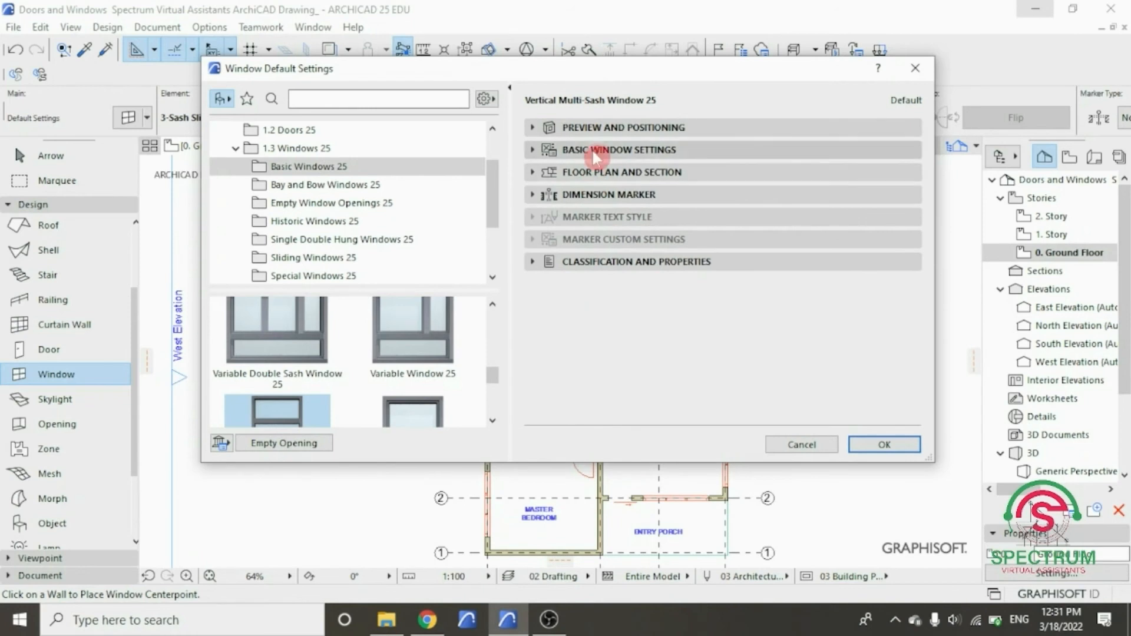
- Set the multi-sash window's outside and inside frame surfaces to Paint - Ivory Black in its model attributes
click(596, 151)
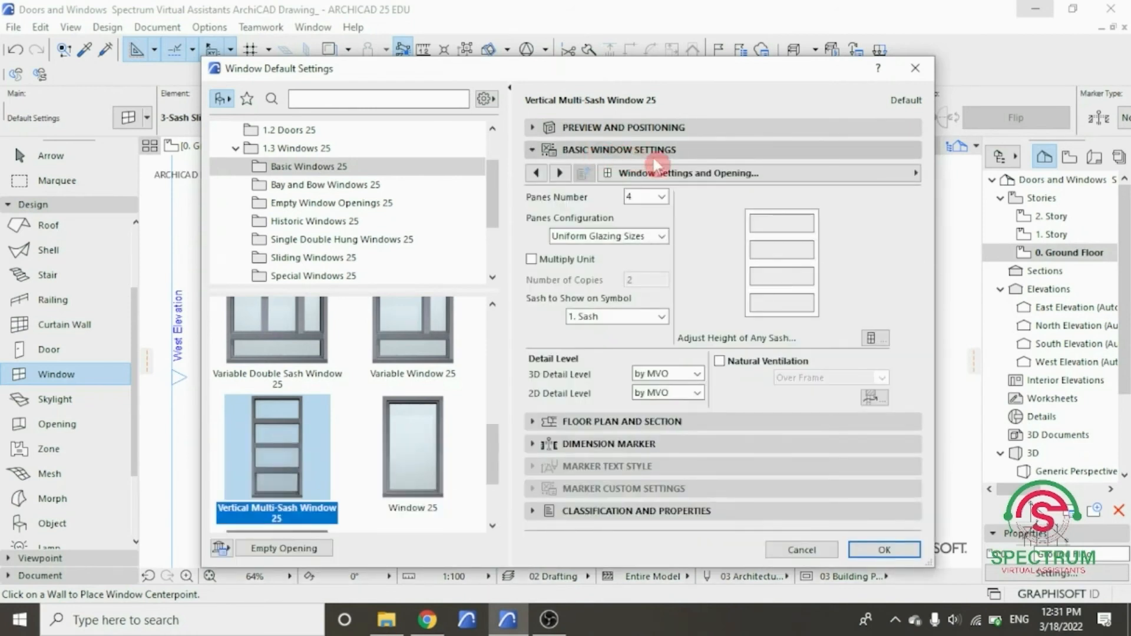
click(670, 173)
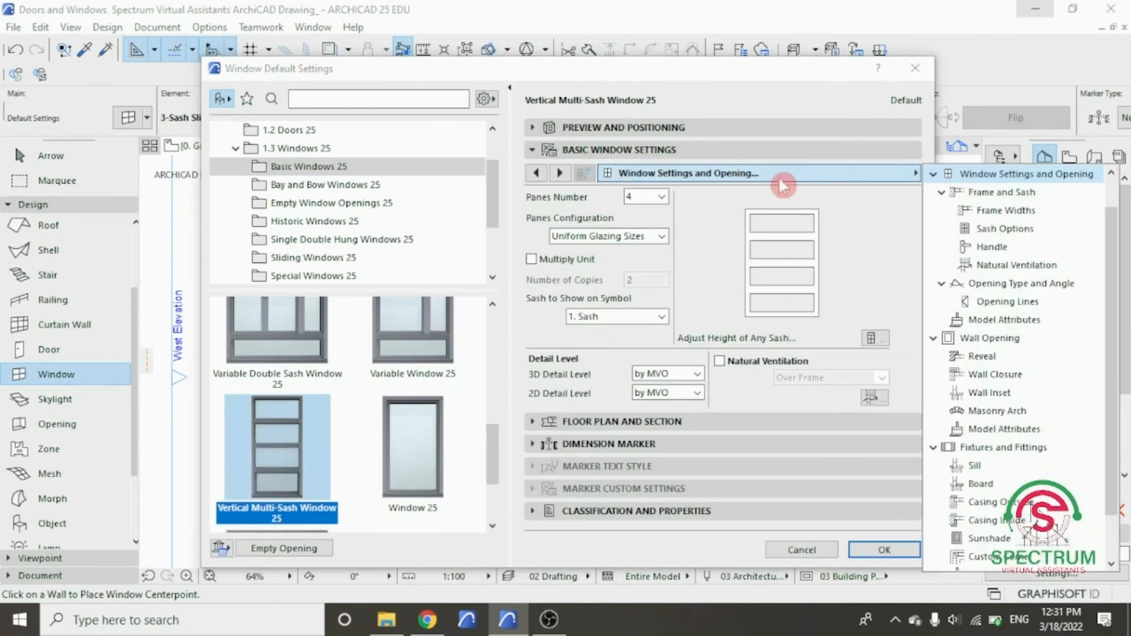
click(1005, 320)
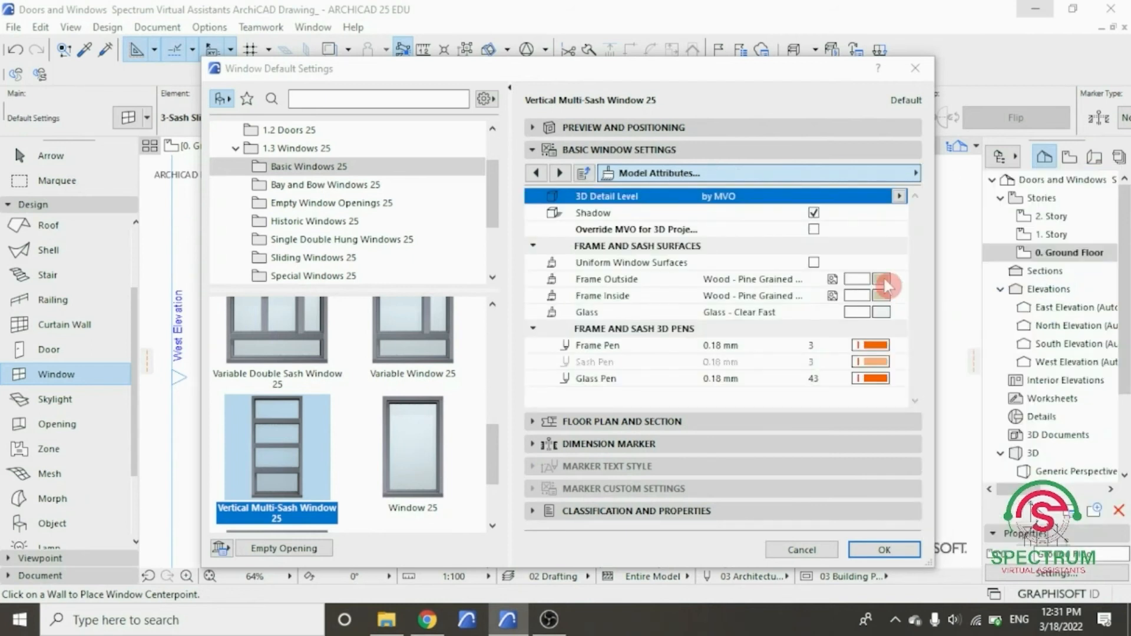
click(882, 278)
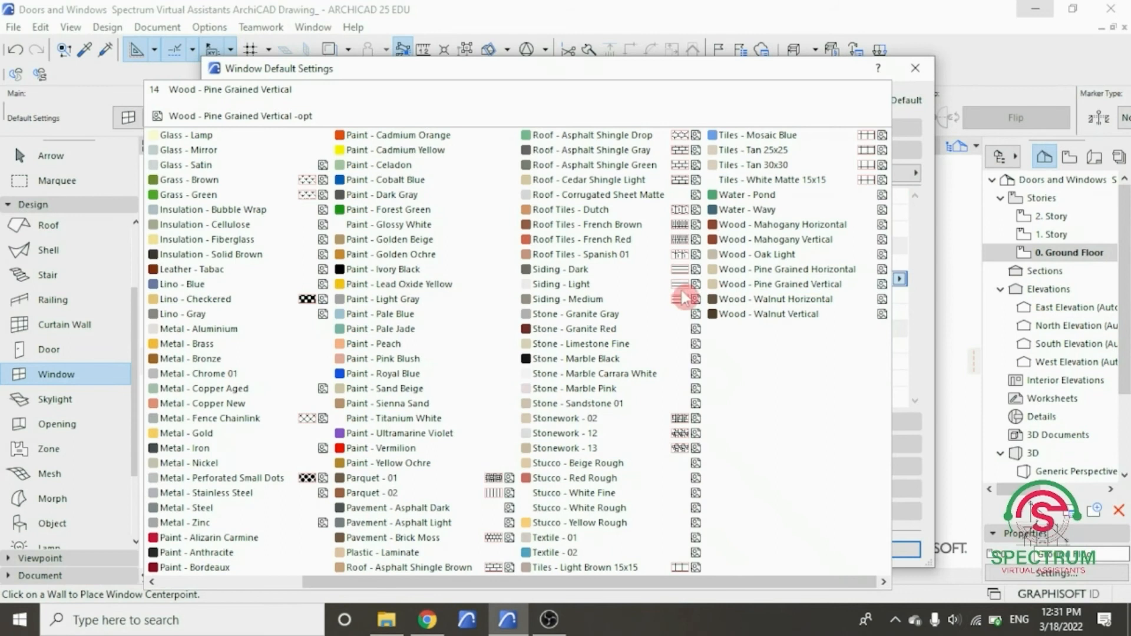
click(406, 272)
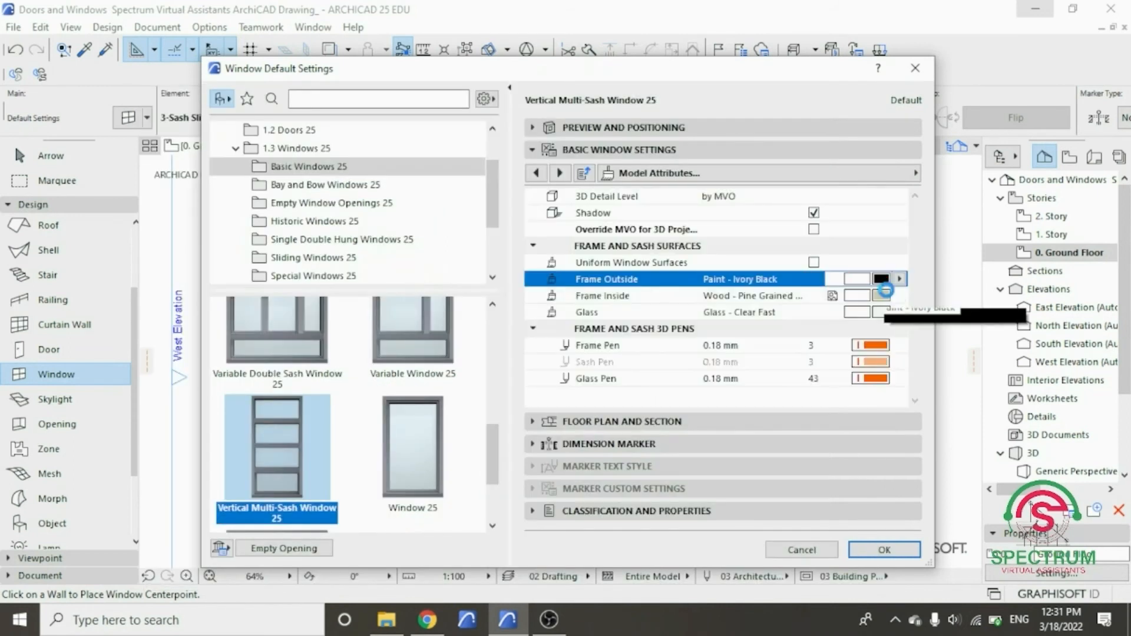
click(883, 377)
click(389, 270)
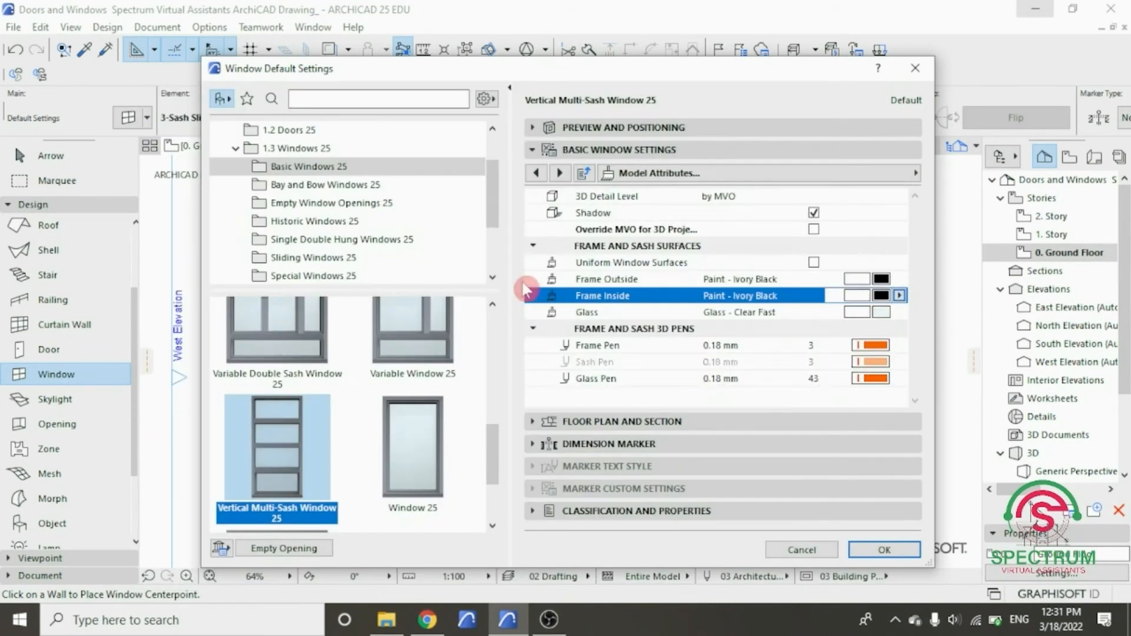
- Set the multi-sash window's glass surface to Glass - Mirror
click(882, 312)
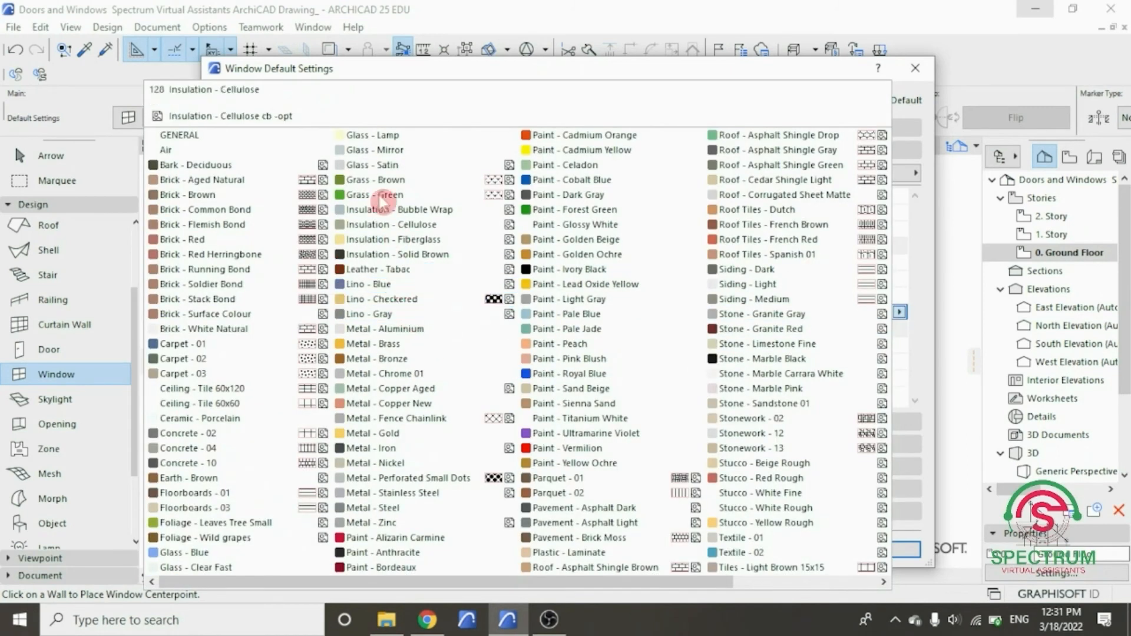
click(373, 152)
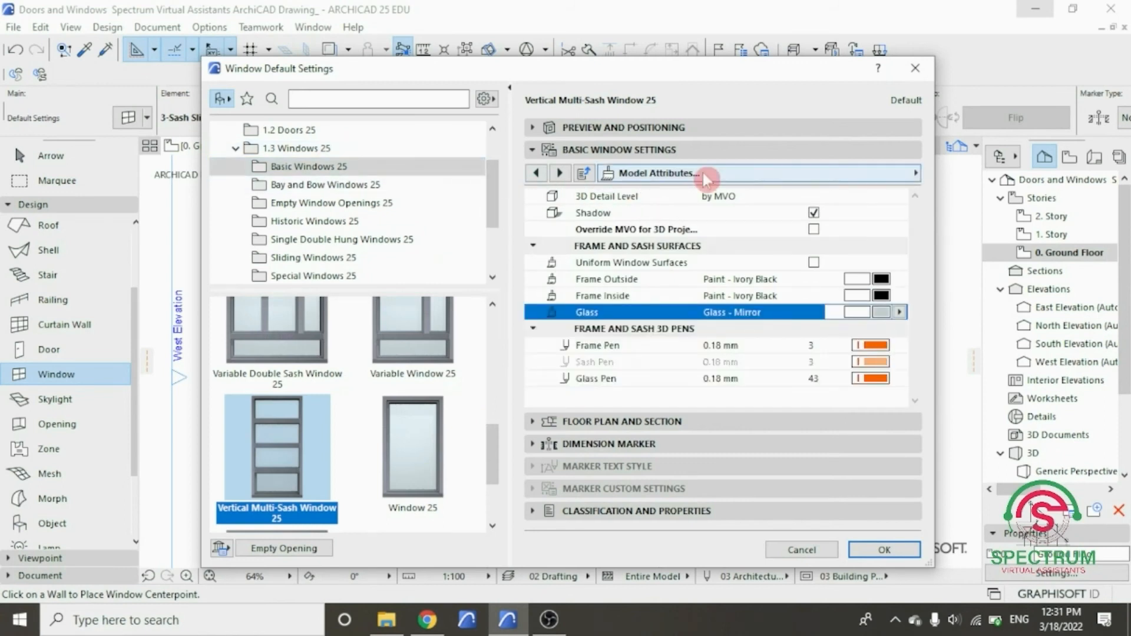
click(666, 151)
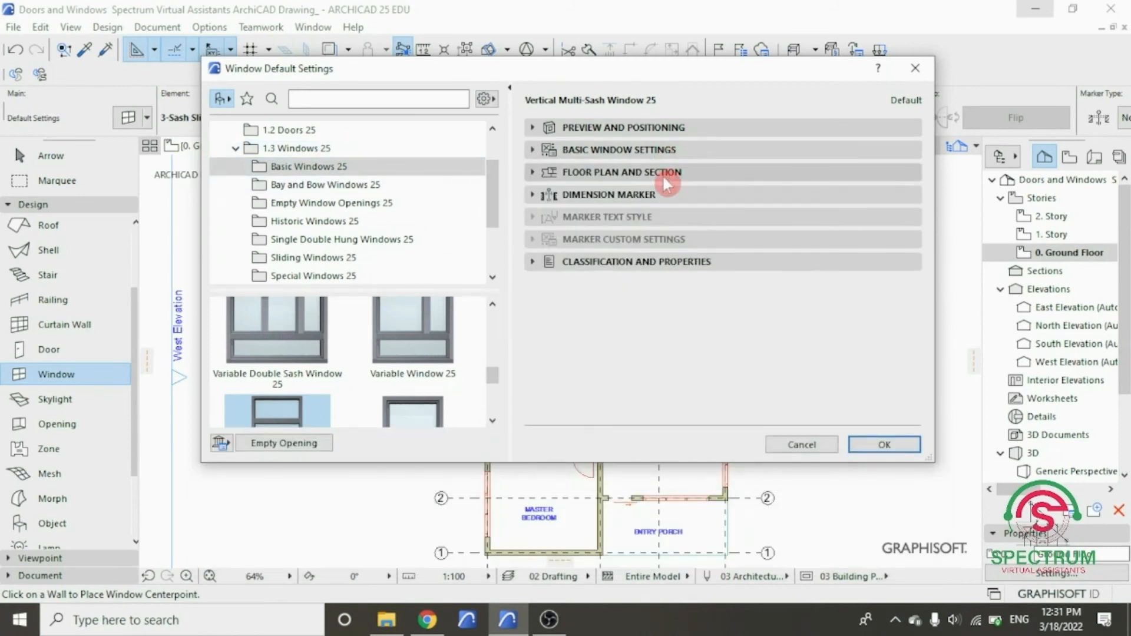
- Review the window's floor plan, dimension marker and classification settings, and accept the window defaults
click(666, 174)
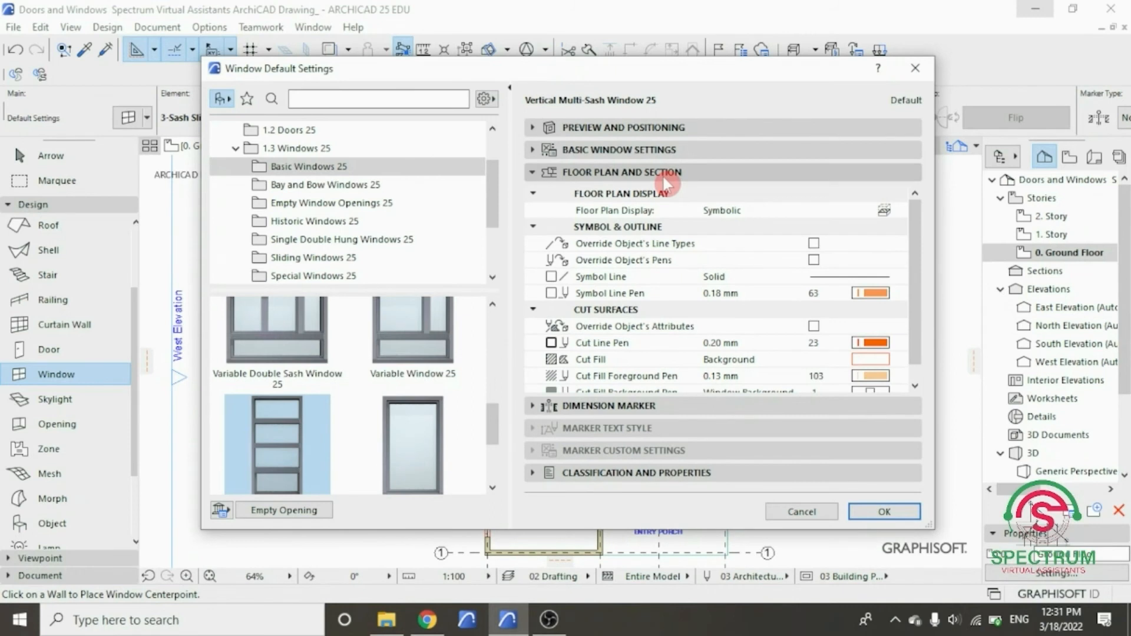
click(663, 177)
click(645, 196)
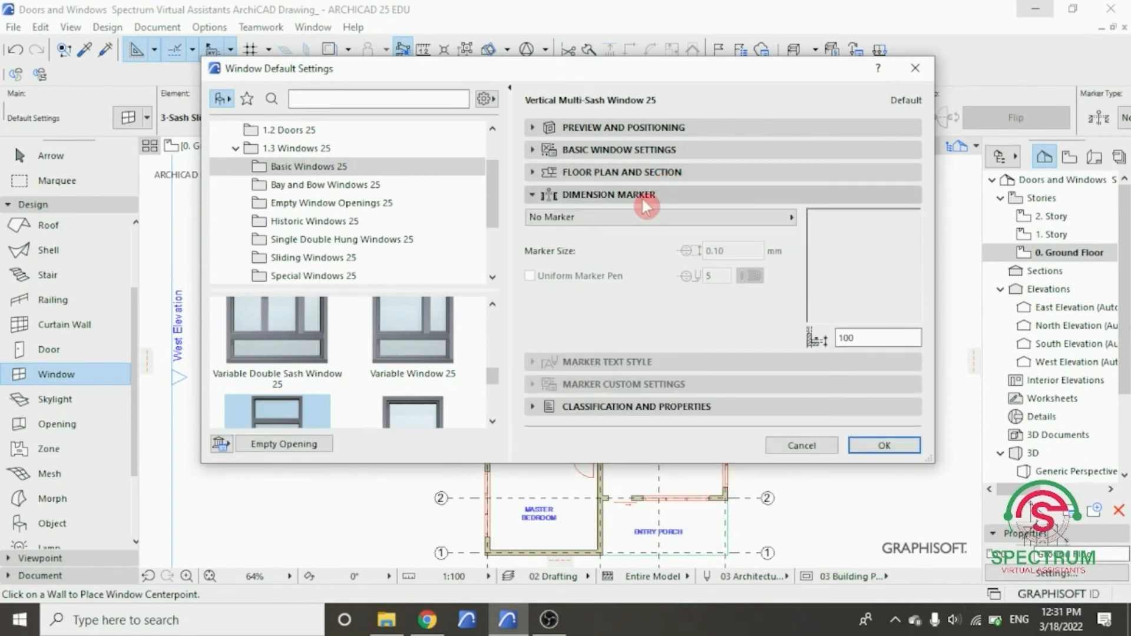
click(645, 197)
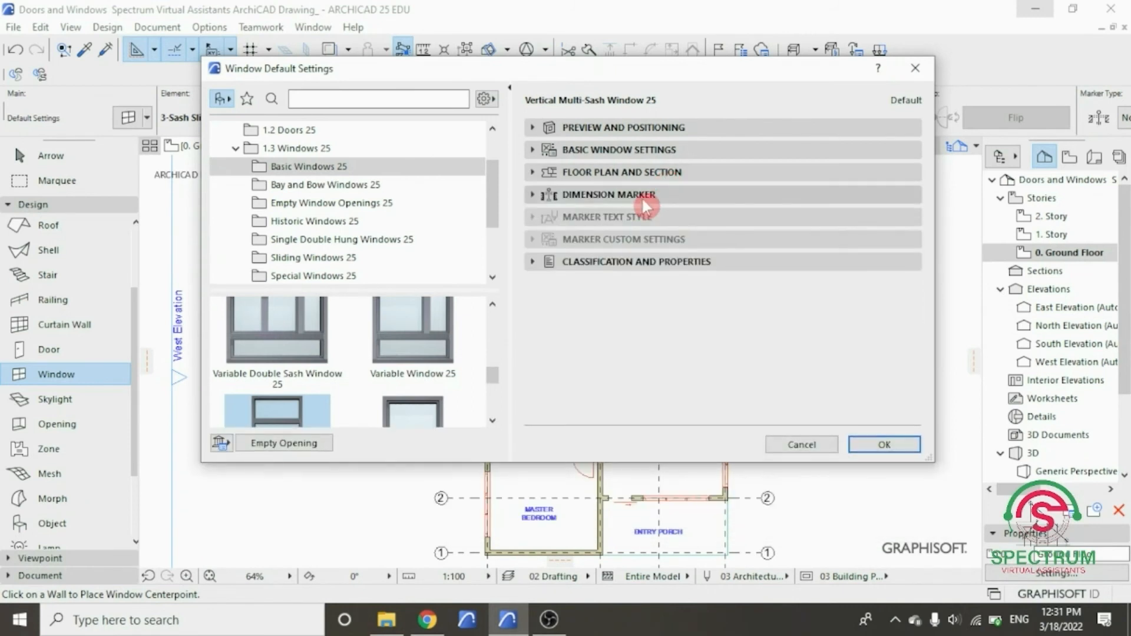
click(635, 262)
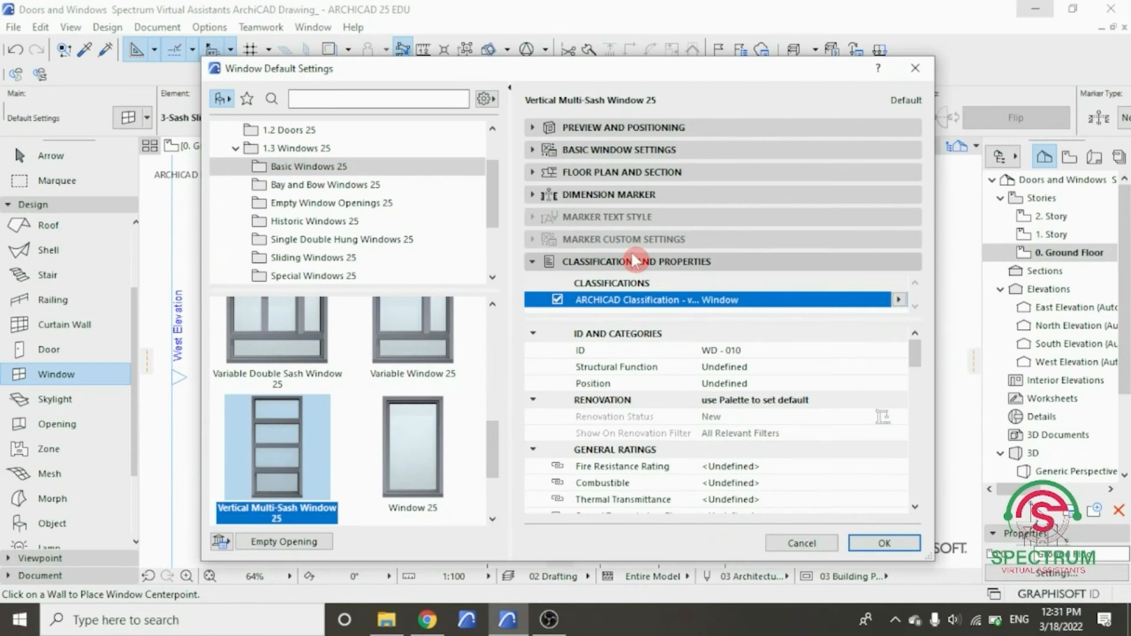
drag(915, 354, 914, 496)
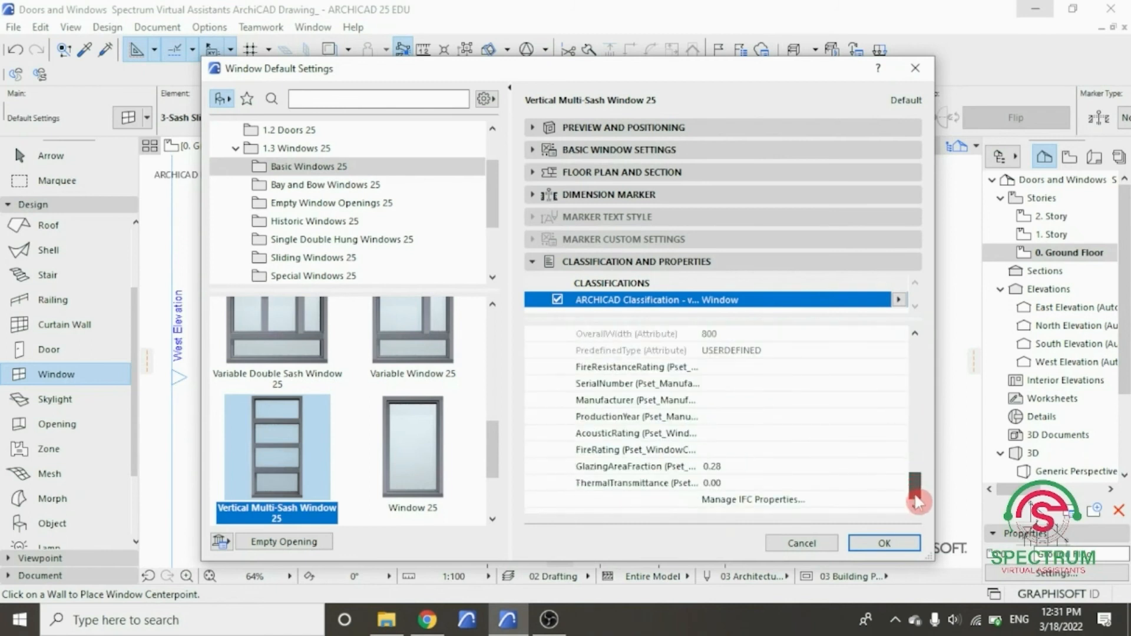
click(885, 543)
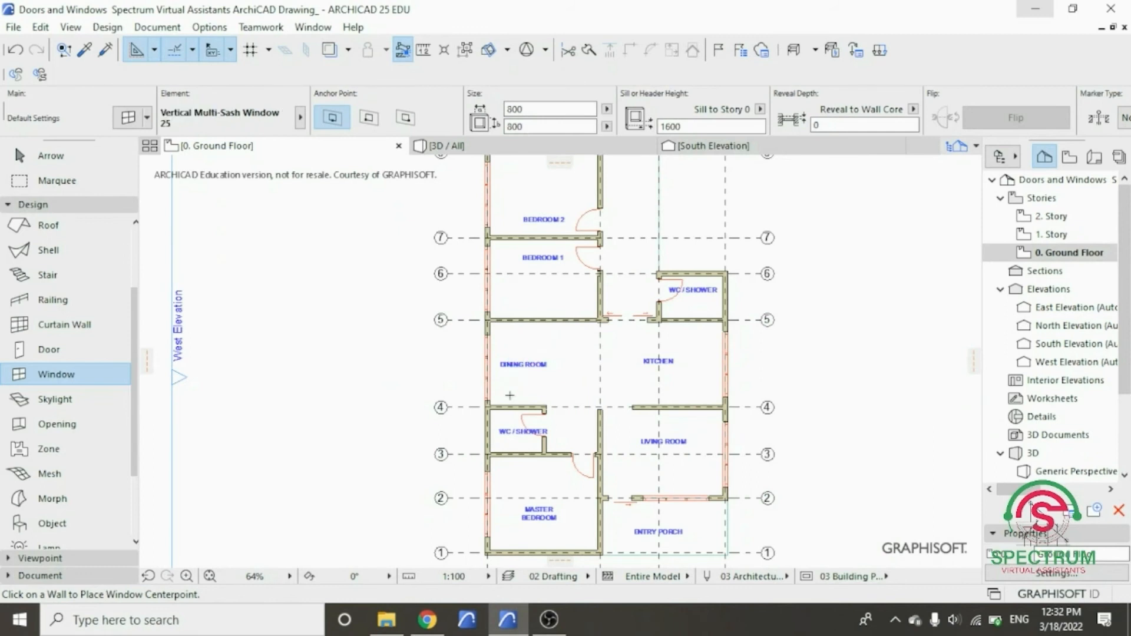
- Place a multi-sash window in the WC / Shower's exterior wall on grid line A, between grid lines 3 and 4
scroll(510, 396, up, 5)
click(480, 418)
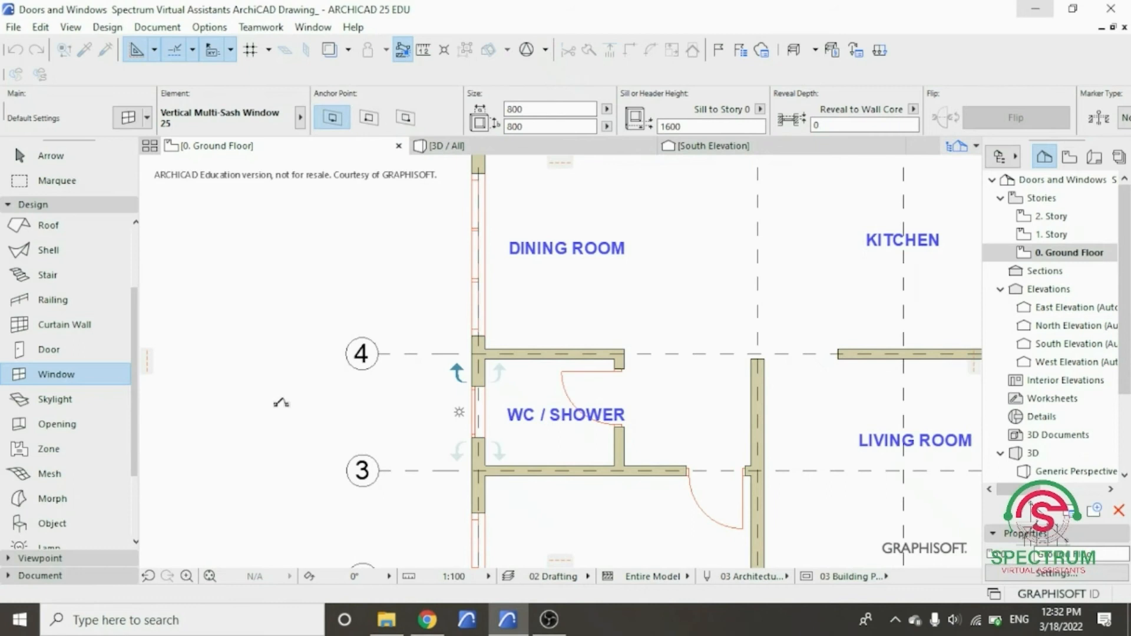
click(282, 403)
- Place a multi-sash window in the WC / Shower's exterior wall on grid line D, between grid lines 5 and 6
scroll(282, 403, down, 8)
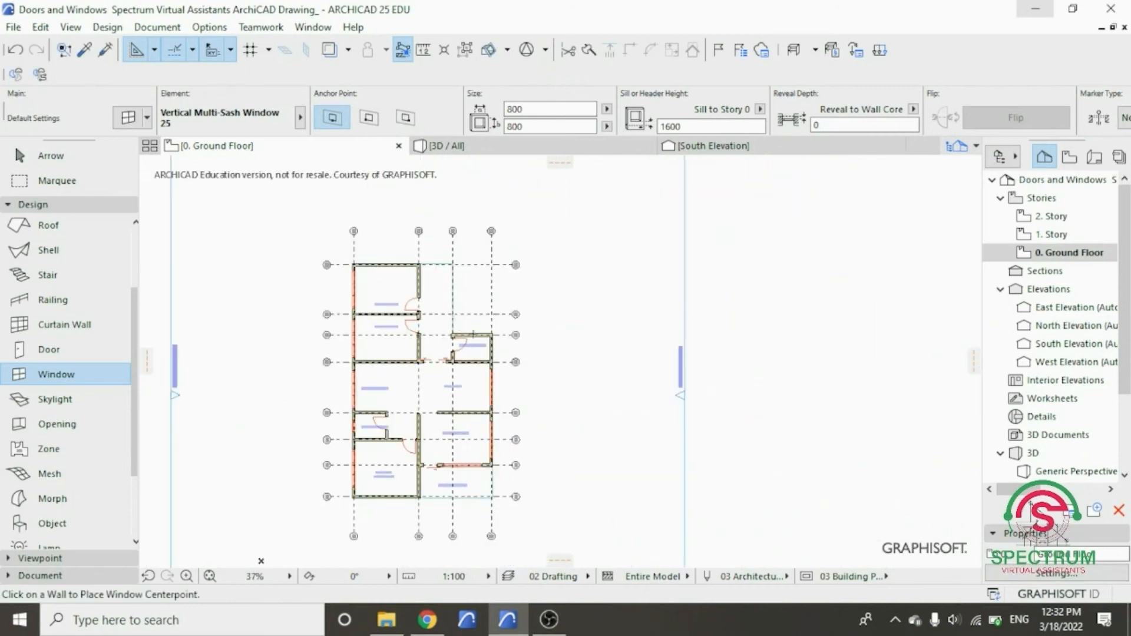
scroll(473, 334, up, 6)
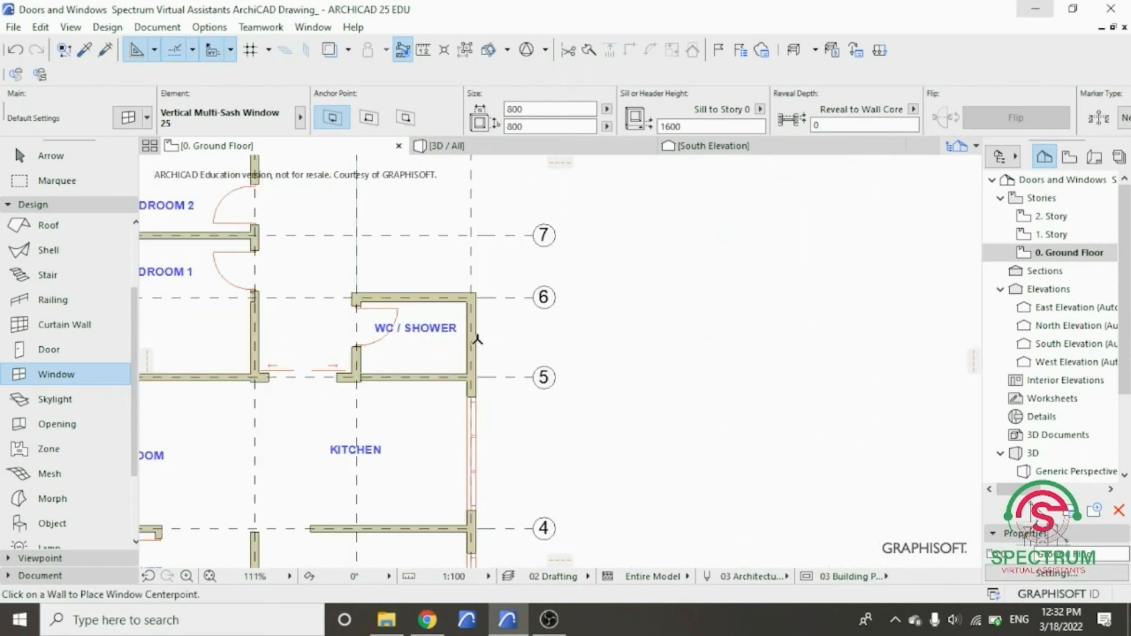
click(477, 340)
click(490, 368)
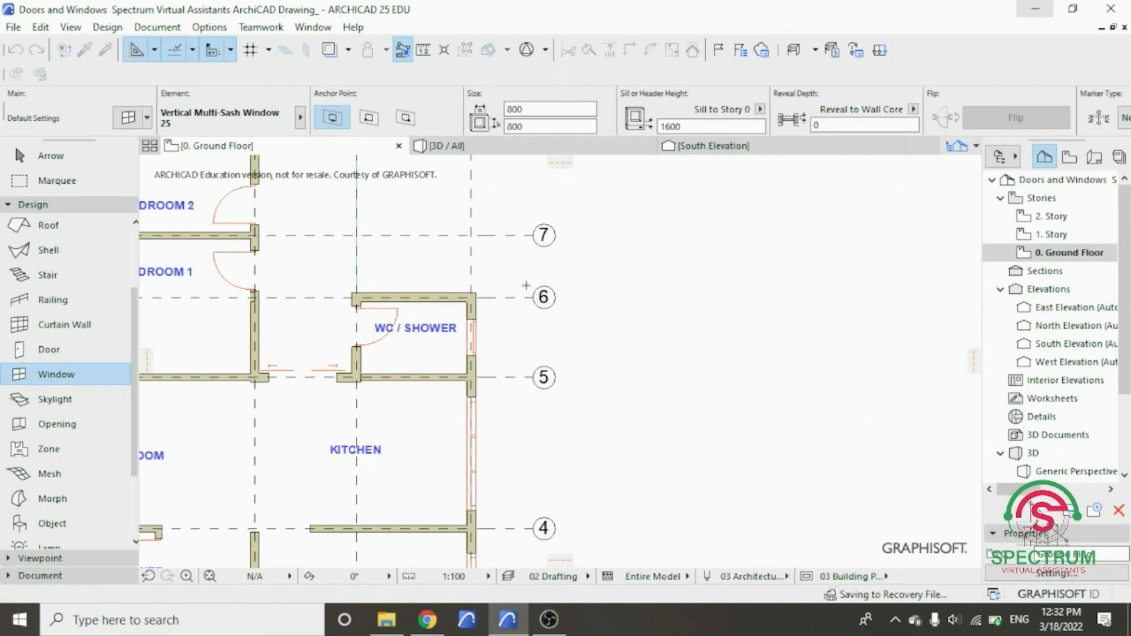
- Choose the 2-Sash Sliding Window 25 from the Sliding Windows 25 library folder as the default window
scroll(526, 286, down, 6)
scroll(406, 314, up, 3)
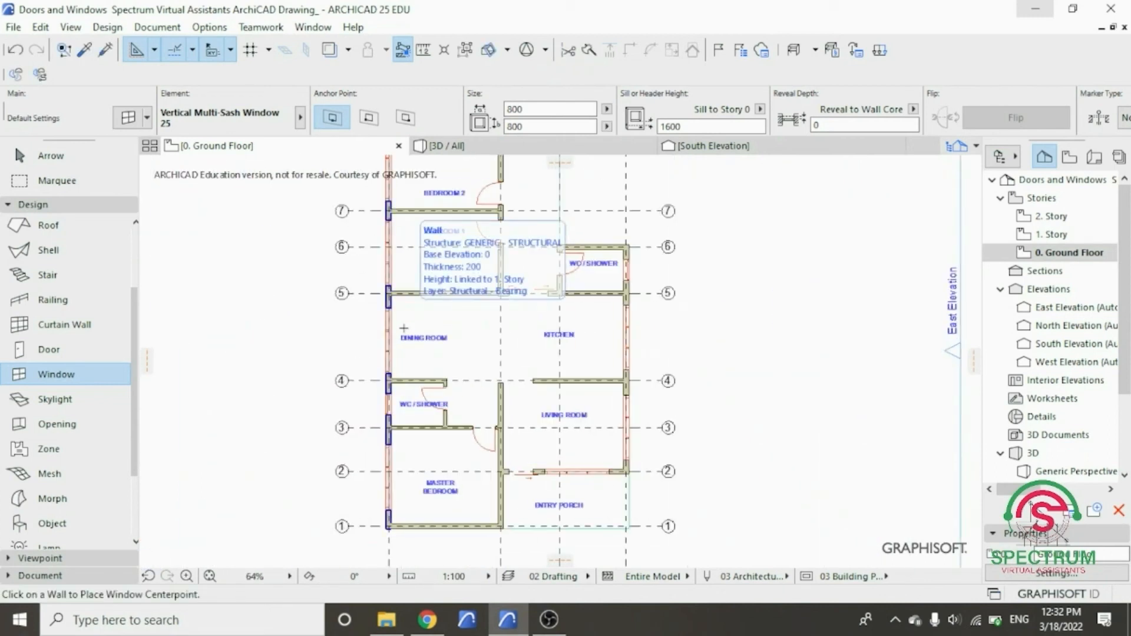
scroll(414, 497, up, 3)
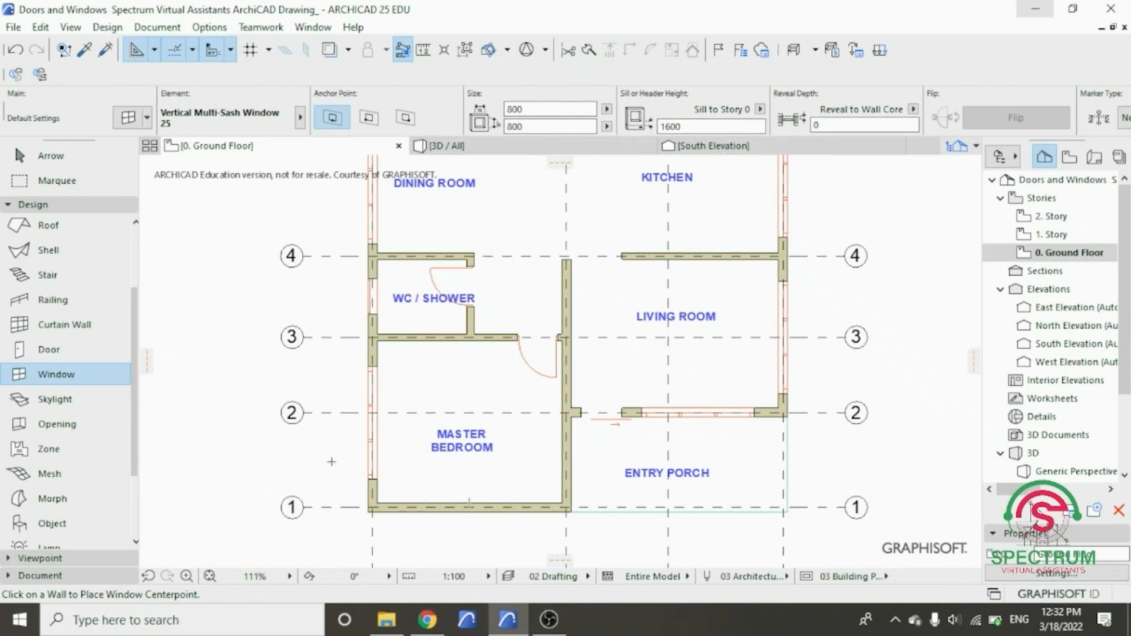
double_click(63, 379)
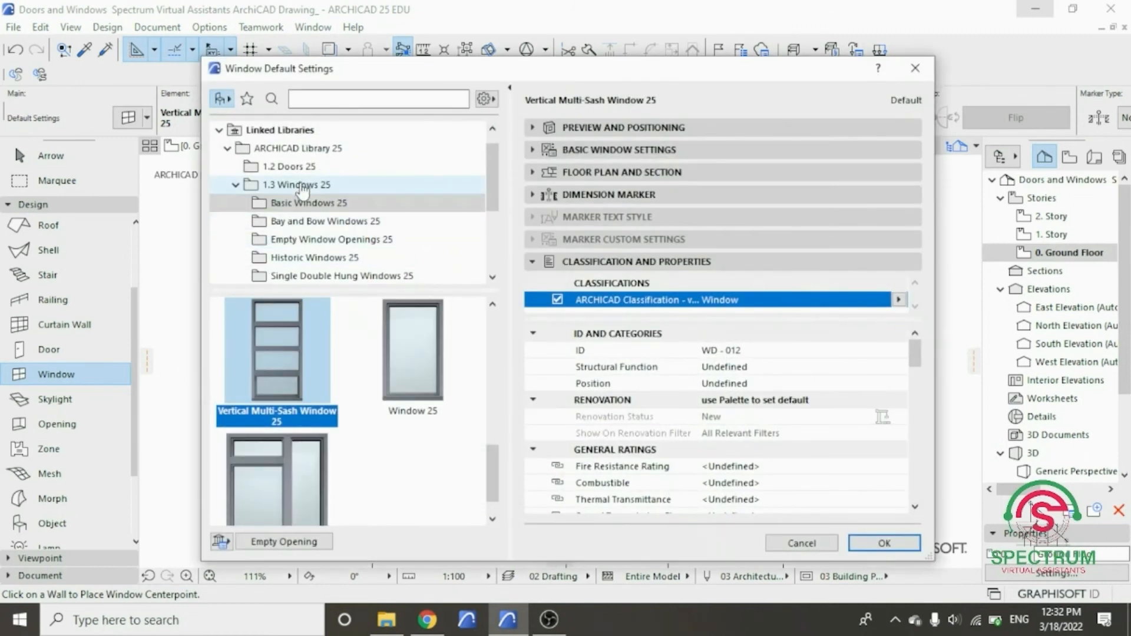
scroll(314, 241, down, 1)
click(314, 242)
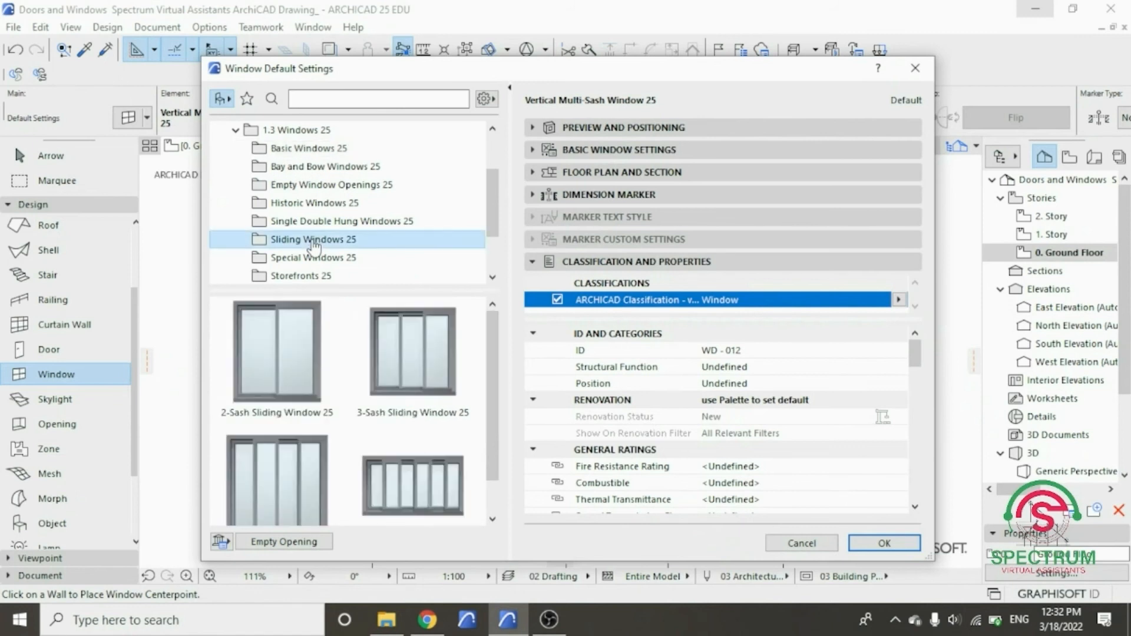
scroll(287, 340, down, 1)
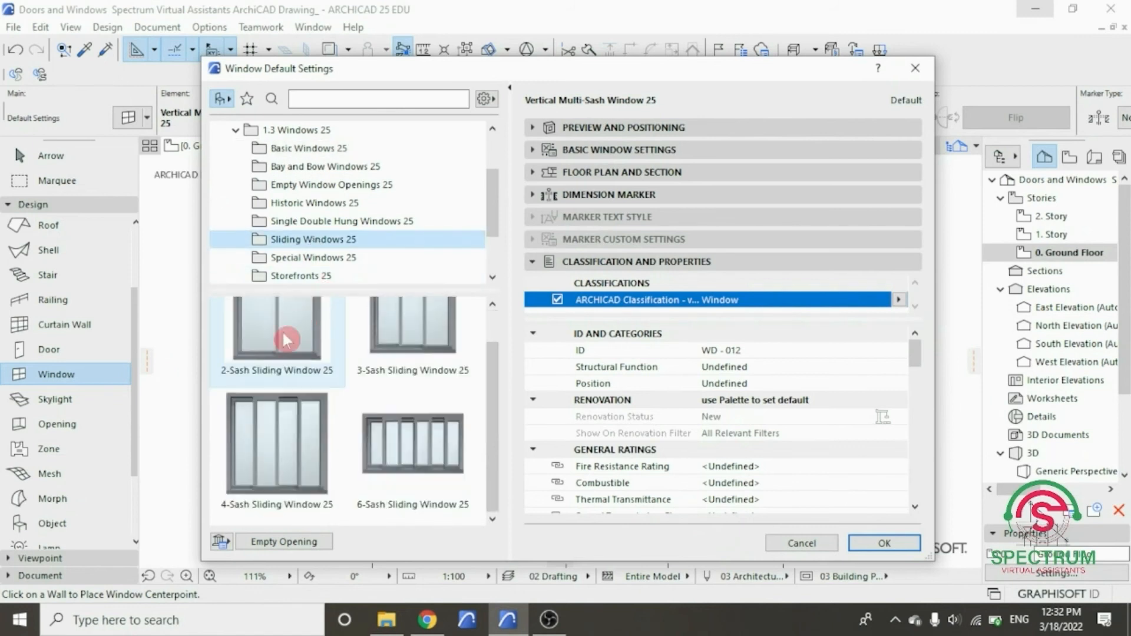
scroll(282, 344, up, 1)
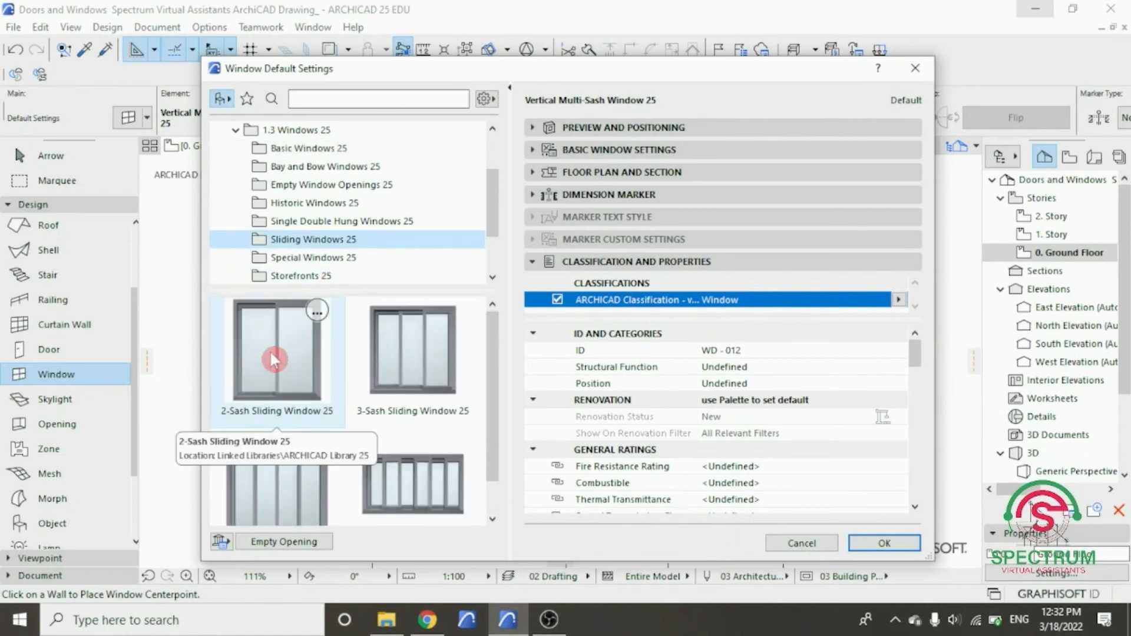
click(273, 355)
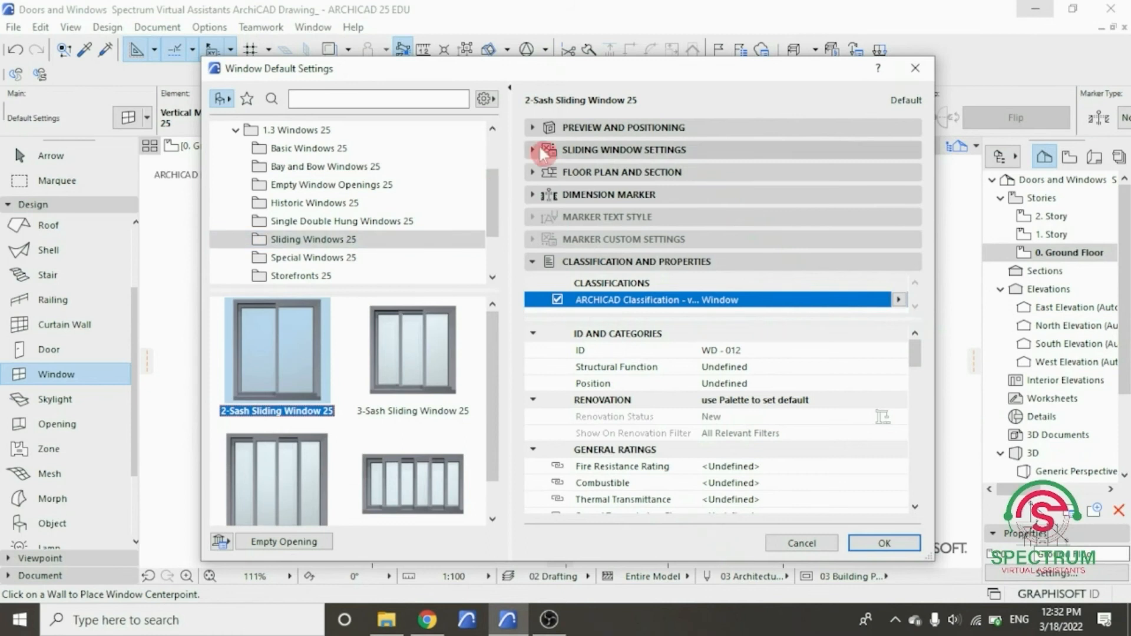
- Set the sliding window's width to 1800, its height to 2900 and its sill height to Story 0 to 100
click(582, 128)
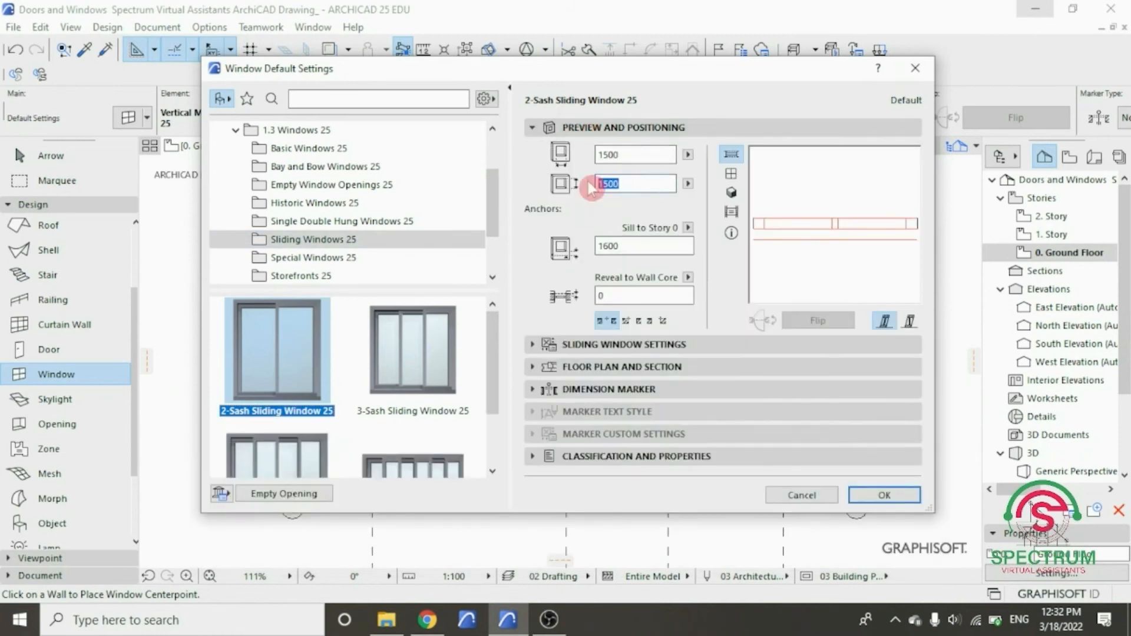
text(290)
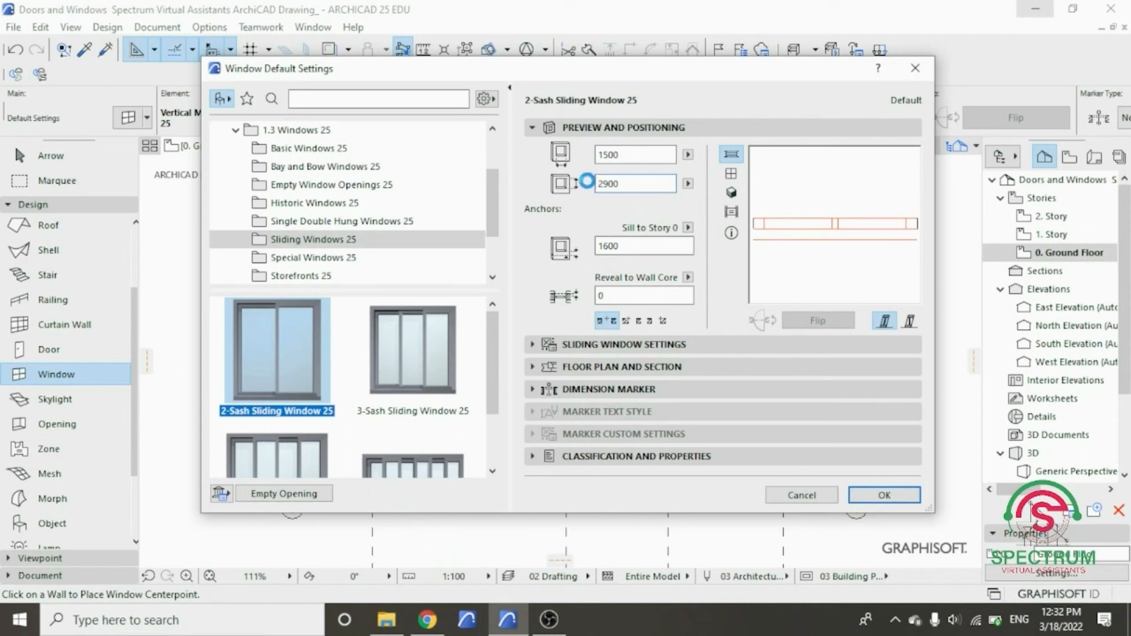
drag(628, 155, 595, 160)
text(1)
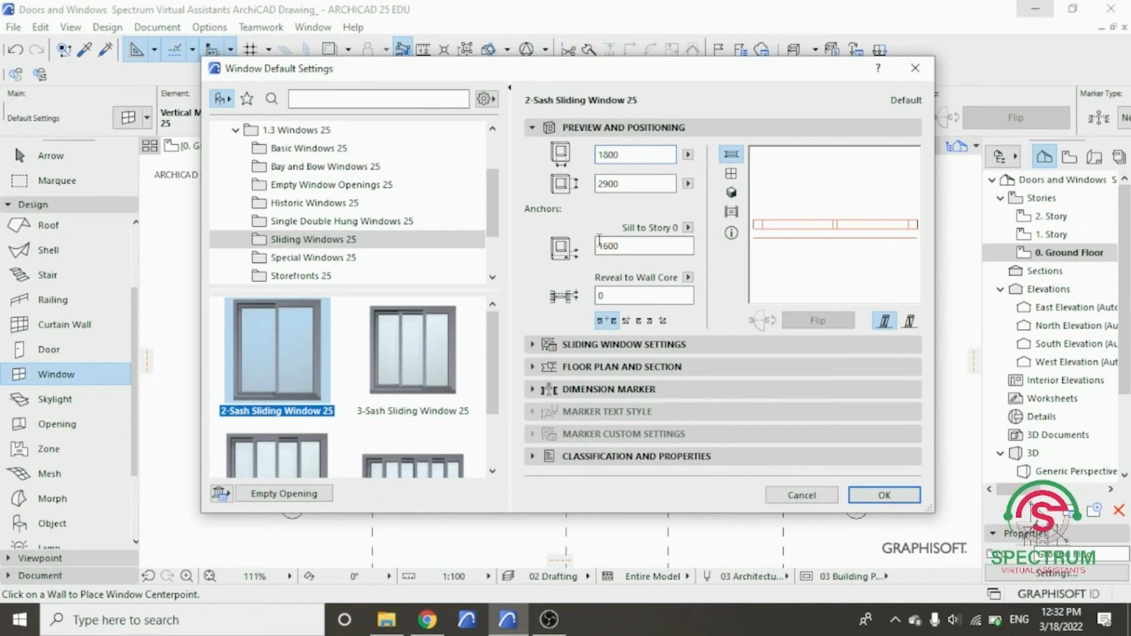
drag(625, 250, 594, 250)
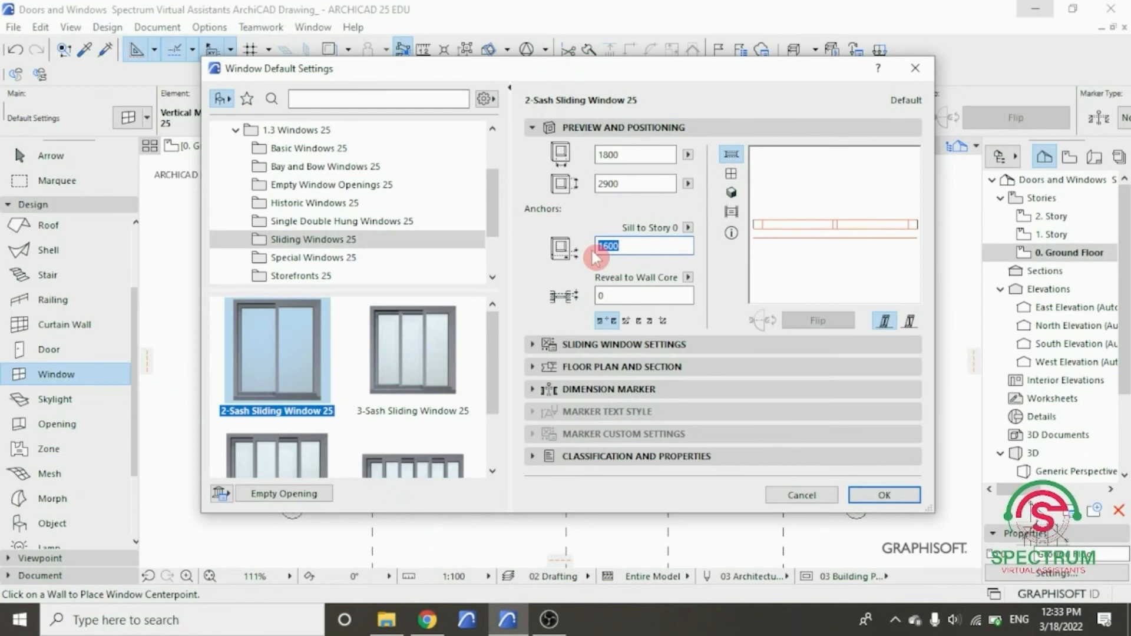
text(10)
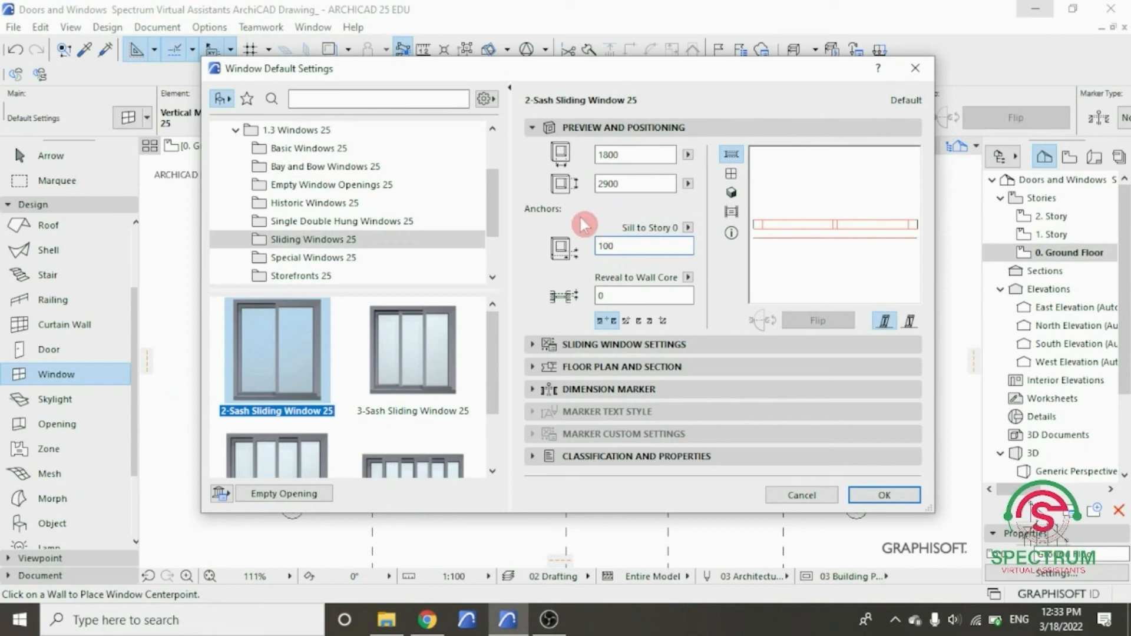
click(594, 128)
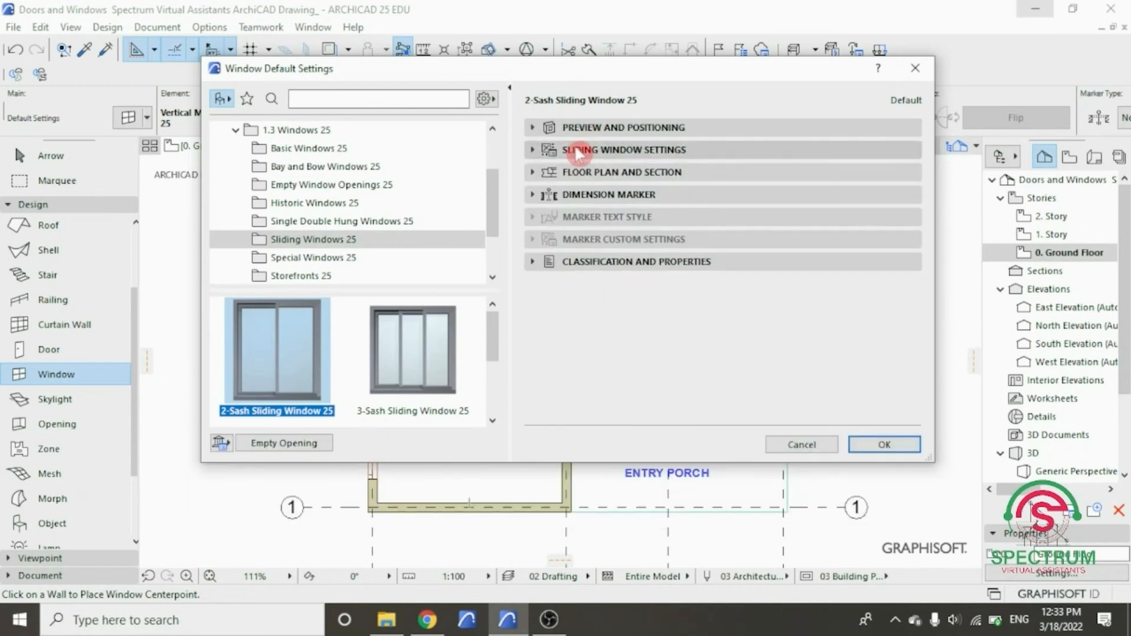
- Set the sliding window's outside and inside frame surfaces to Paint - Ivory Black in its model attributes
click(579, 151)
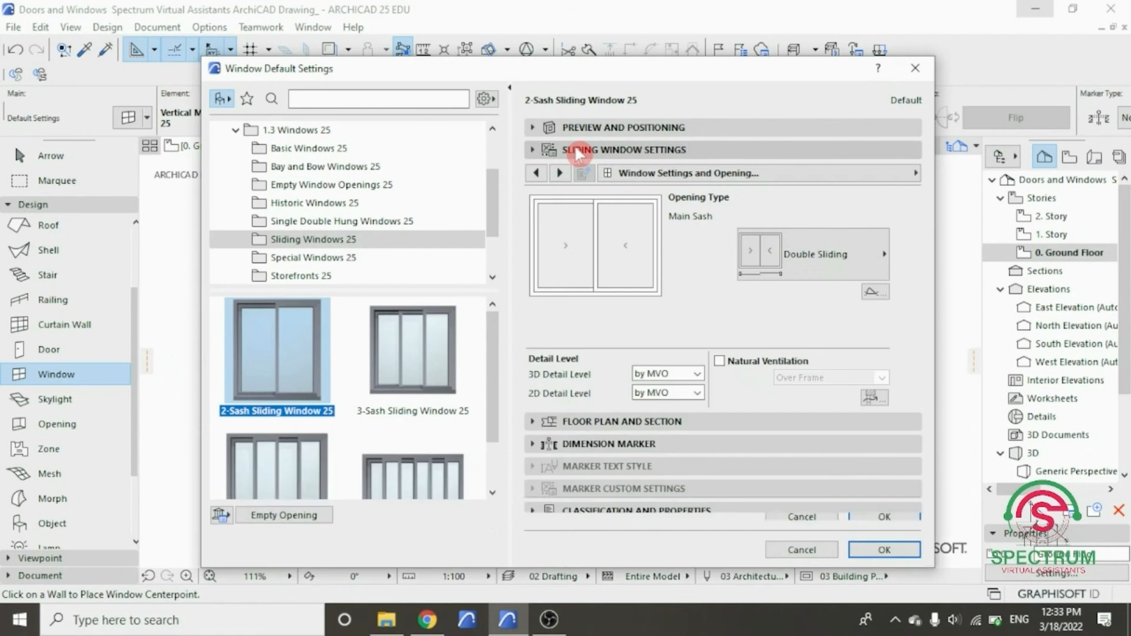
click(654, 174)
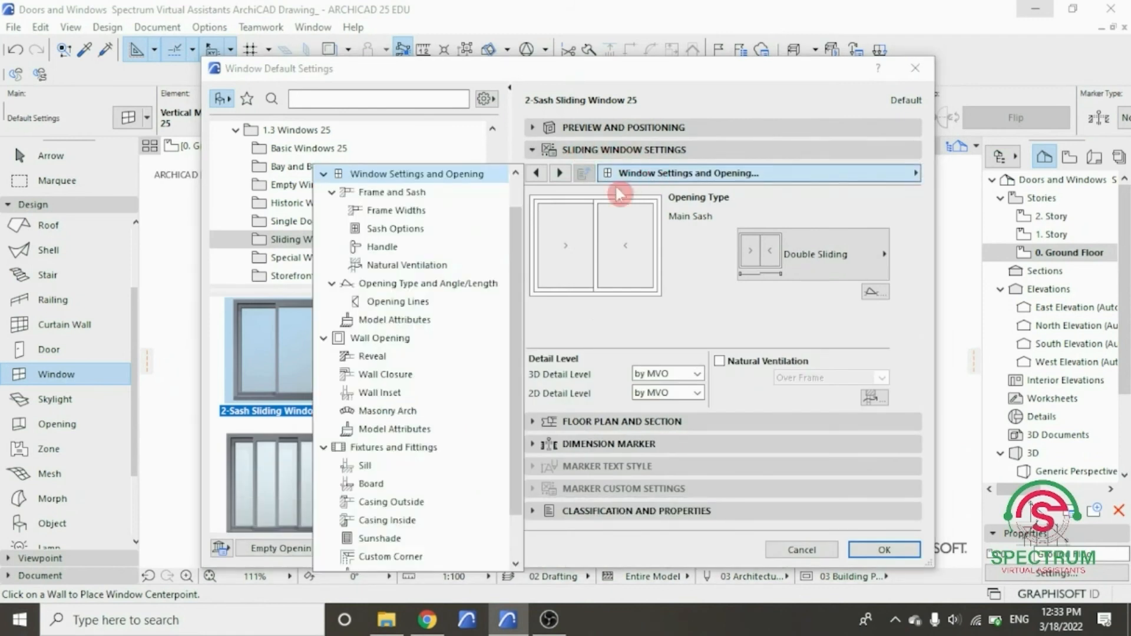
click(406, 323)
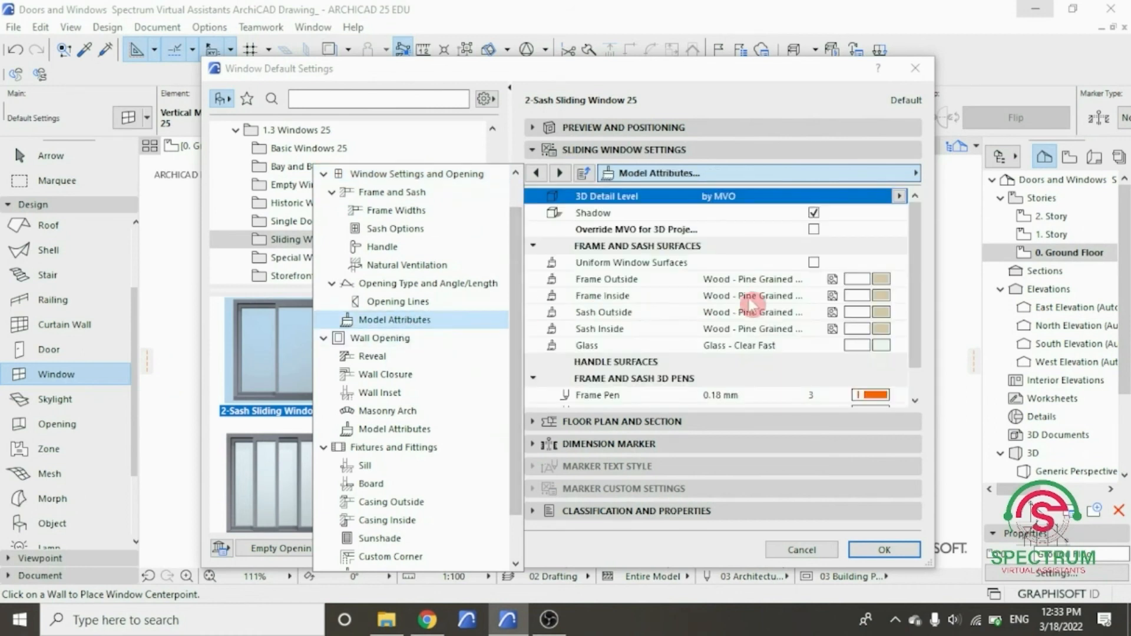
click(881, 285)
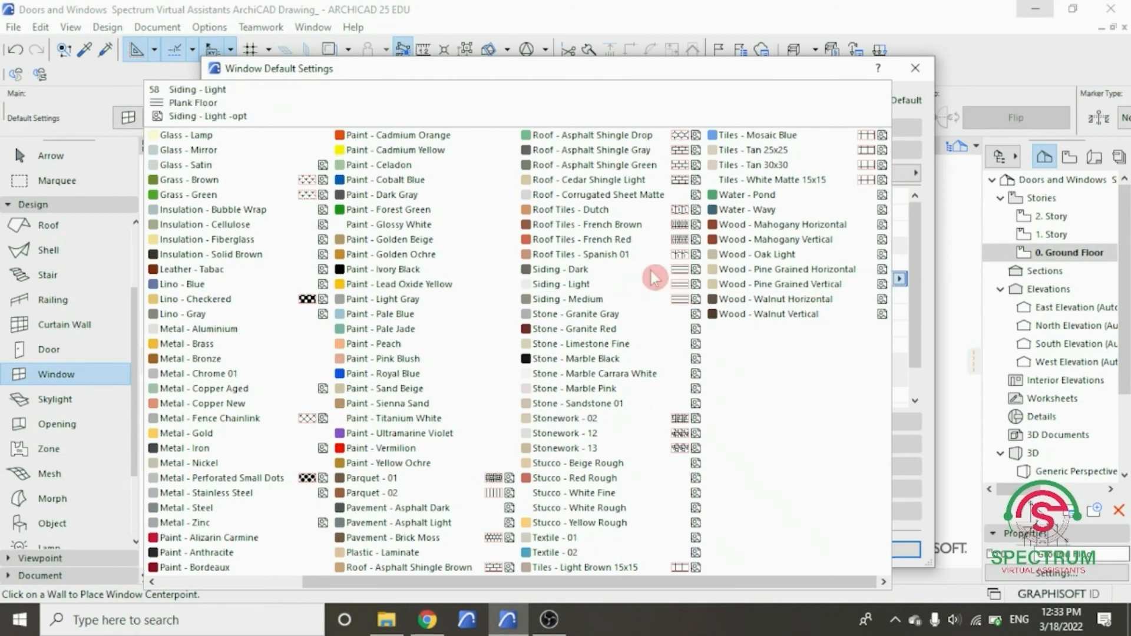
click(430, 271)
click(875, 295)
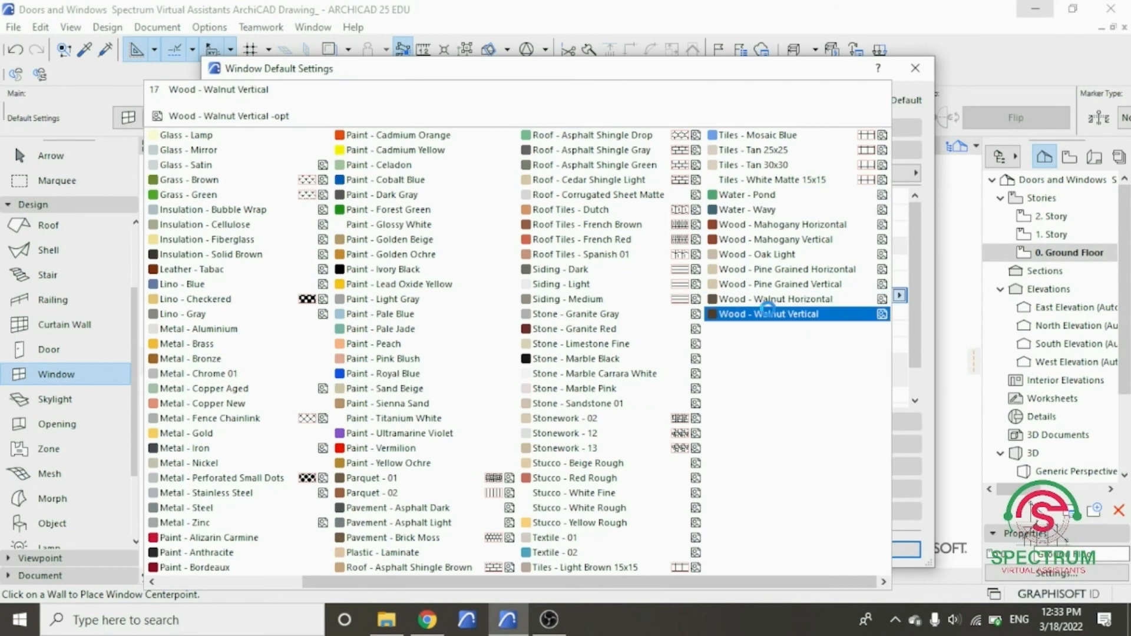
click(444, 270)
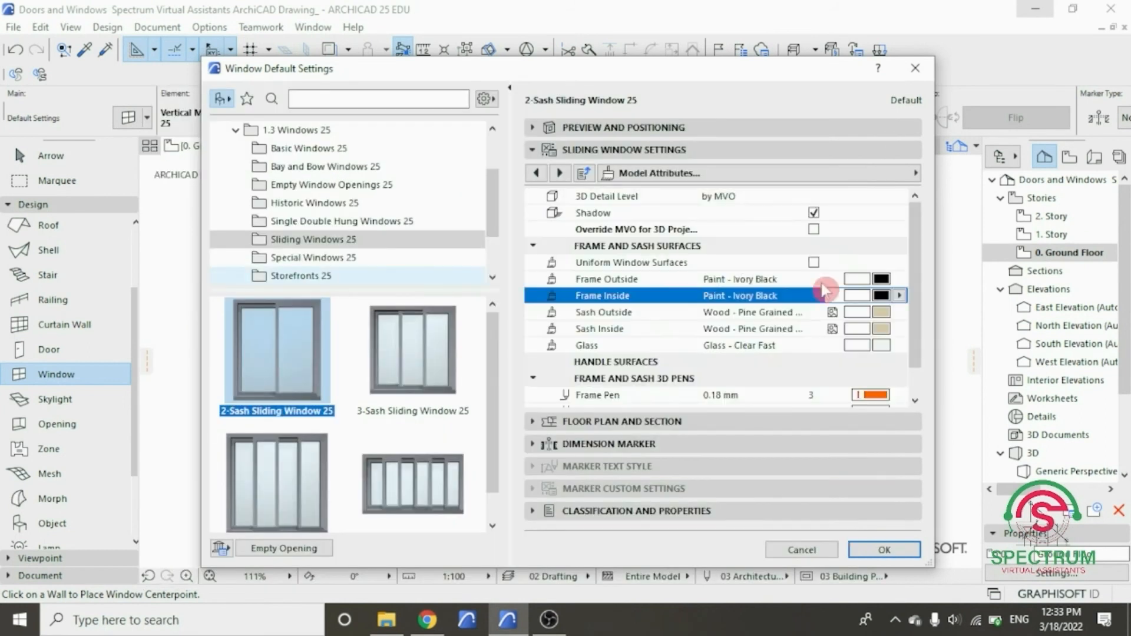
- Set the outside and inside sash surfaces to Paint - Ivory Black and the glass surface to Glass - Clear Fast
click(857, 312)
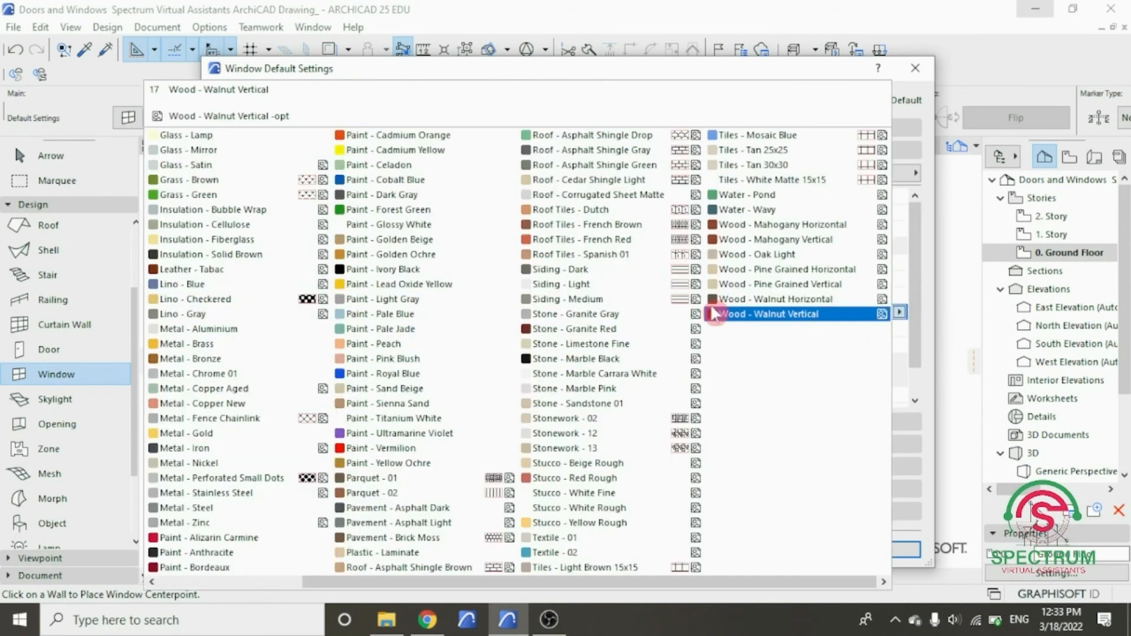
click(433, 270)
click(882, 333)
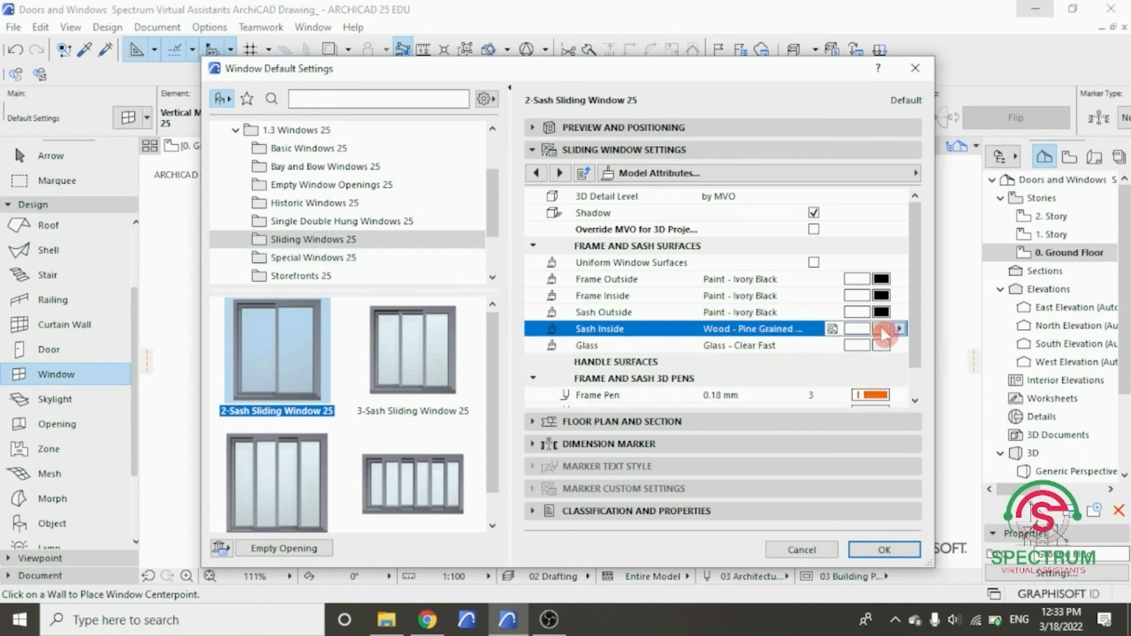
click(435, 271)
click(883, 347)
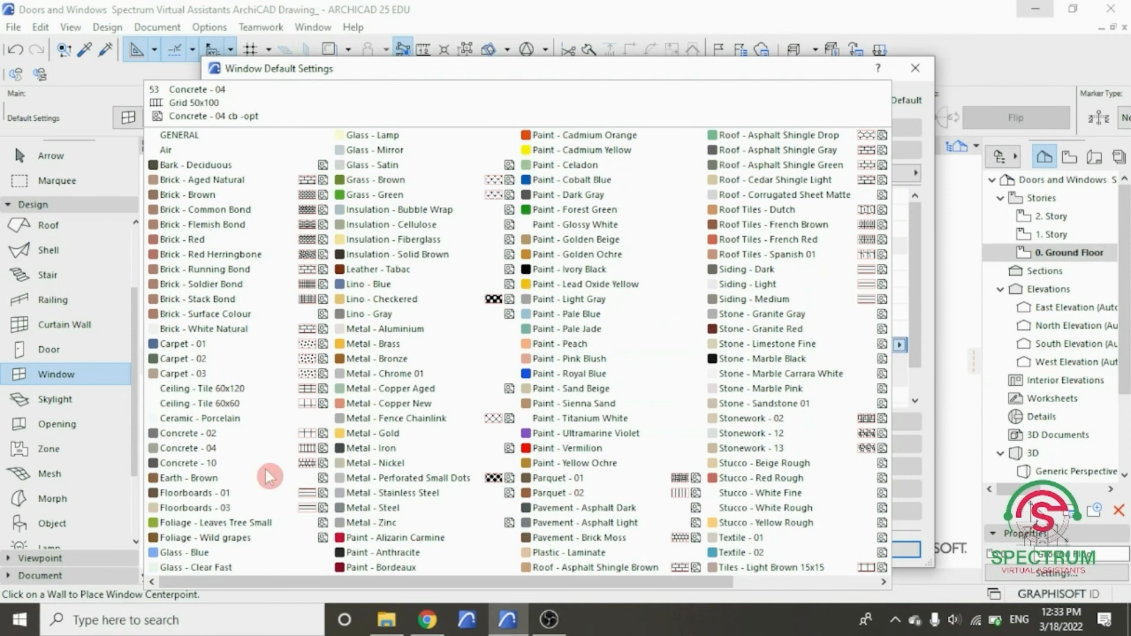
click(197, 566)
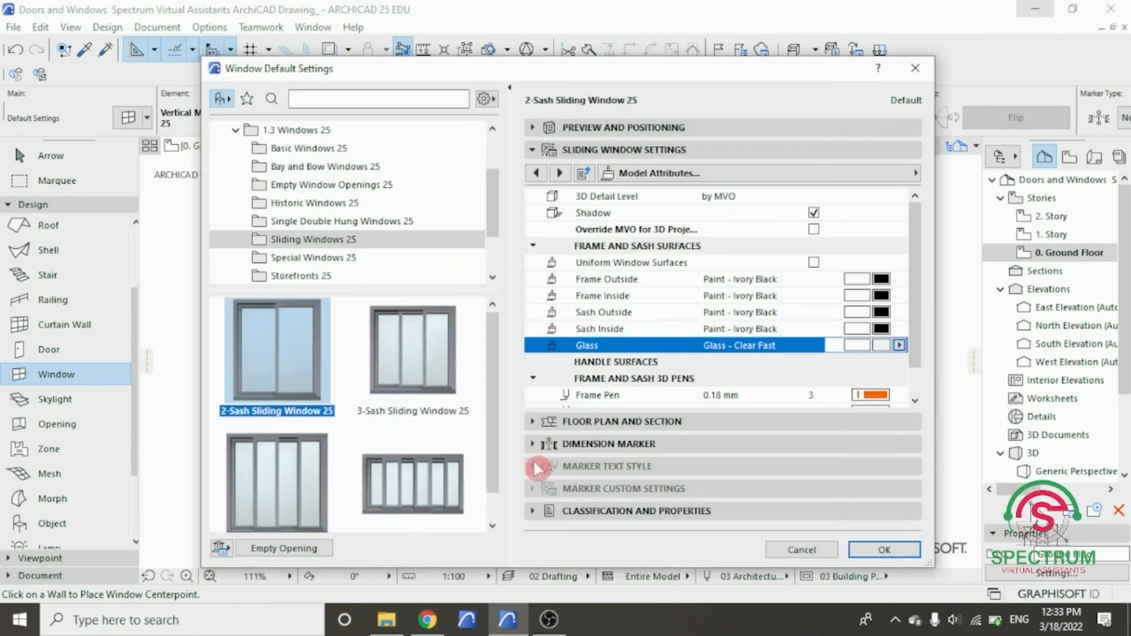
click(620, 151)
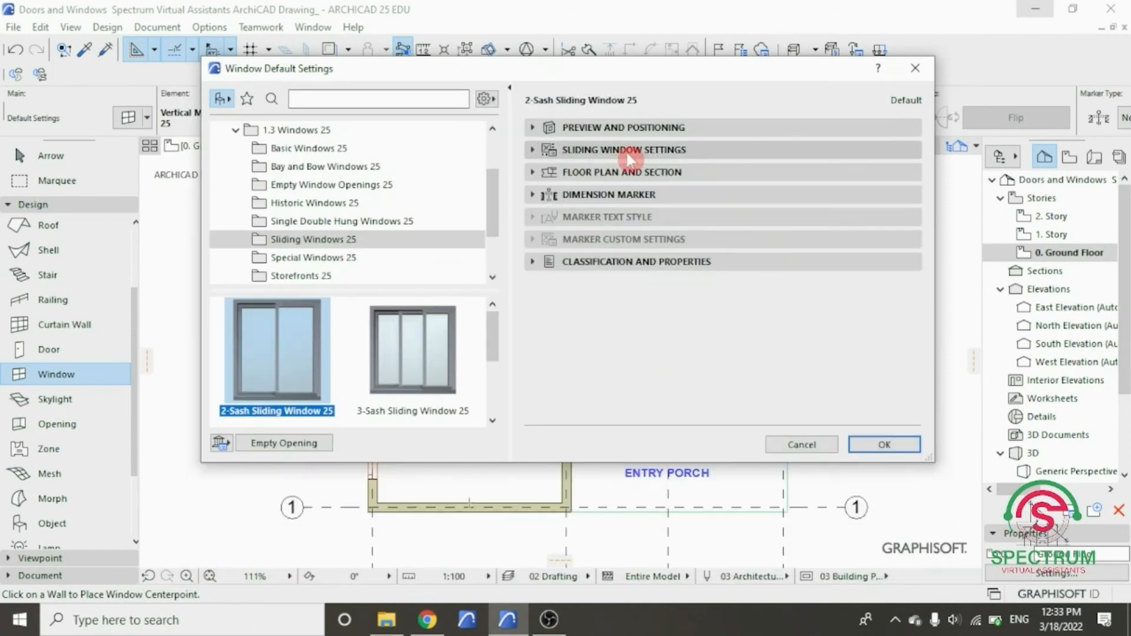
- Review the sliding window's floor plan and dimension marker settings, and accept the window defaults
click(621, 173)
mouse_move(914, 231)
mouse_down()
mouse_move(919, 265)
mouse_move(914, 238)
mouse_up()
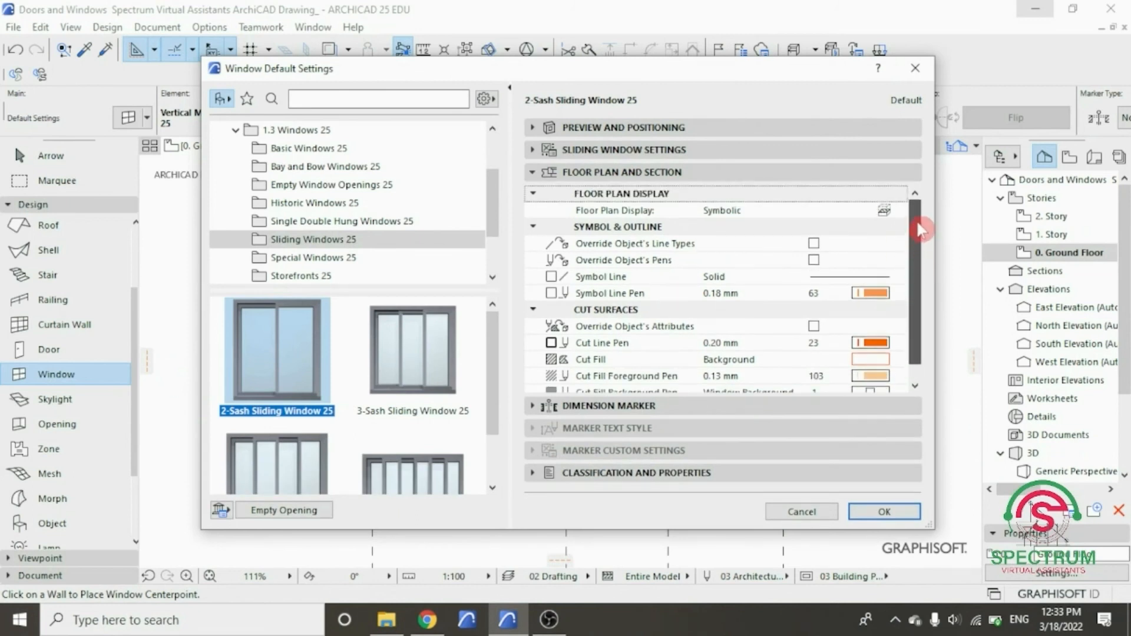
click(609, 175)
click(603, 196)
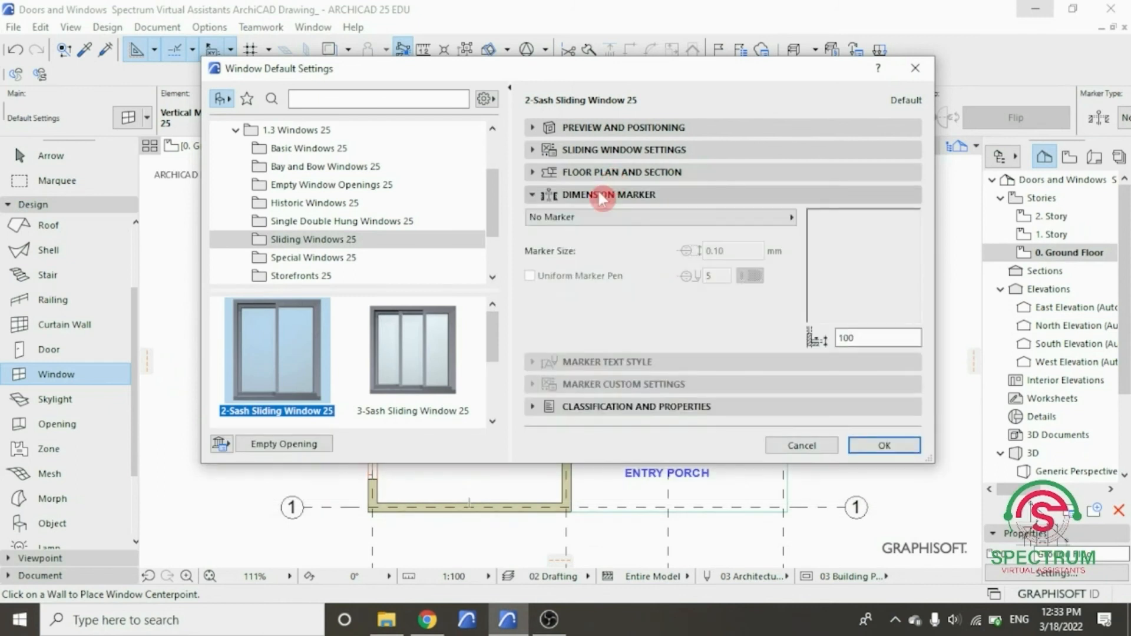
click(604, 197)
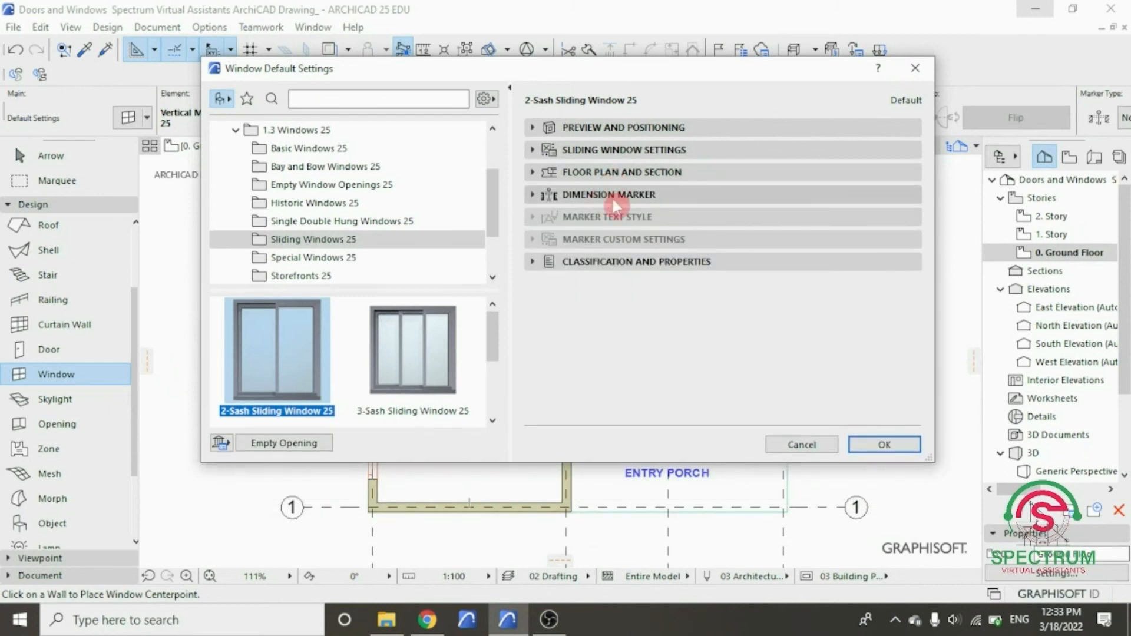
click(884, 443)
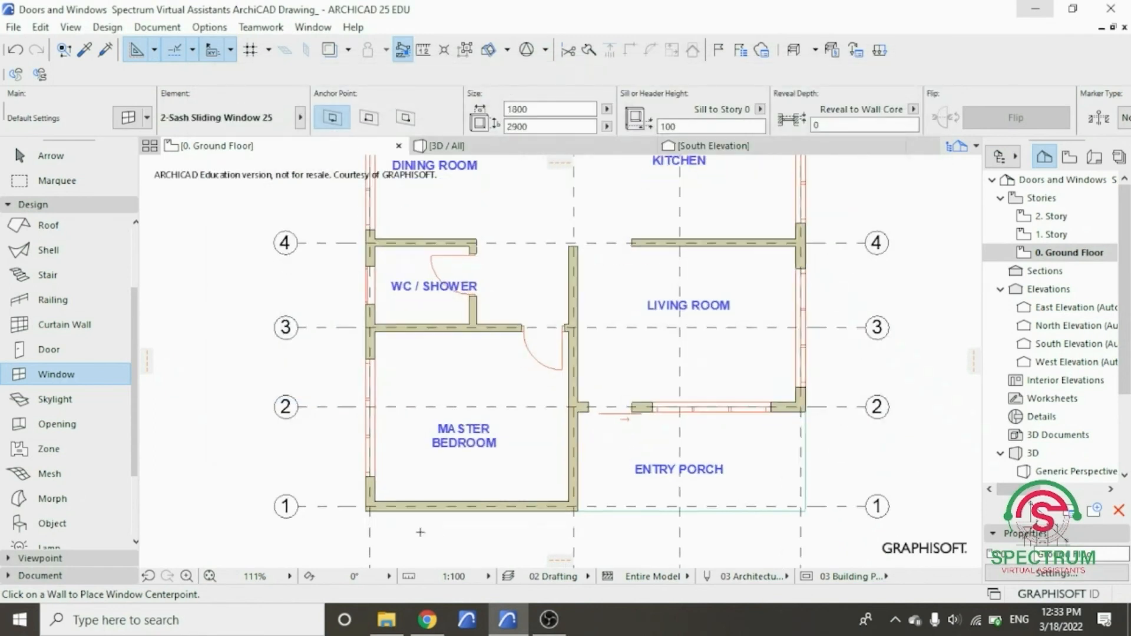
- Place a 2-sash sliding window in the Master Bedroom's exterior wall on grid line 1, between grid lines A and B, nearer to A
scroll(436, 518, up, 2)
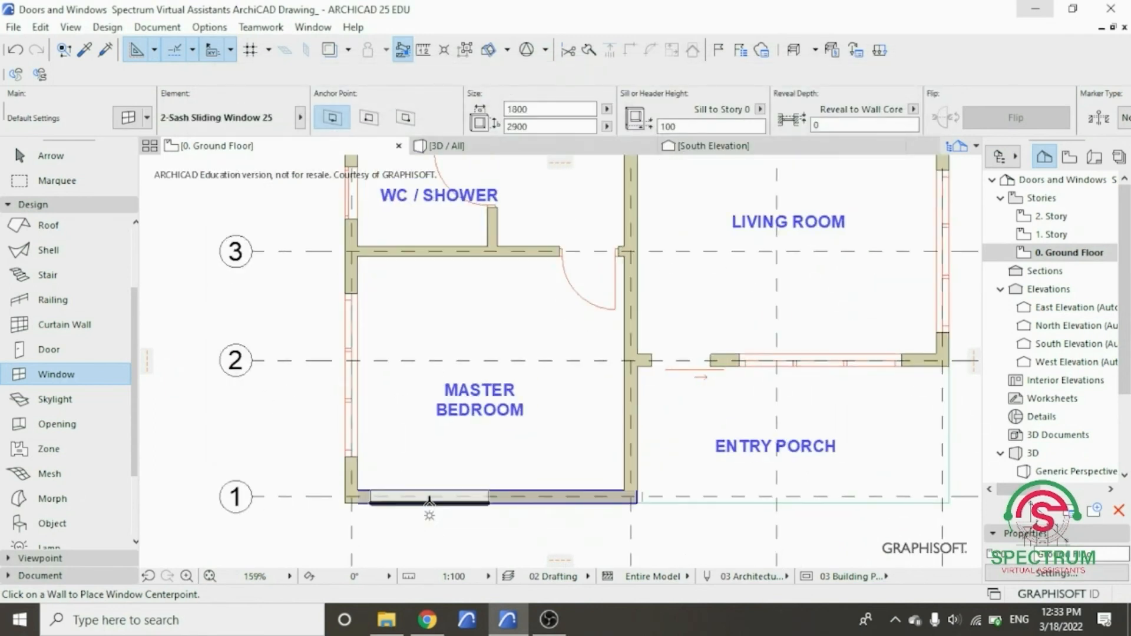
click(429, 502)
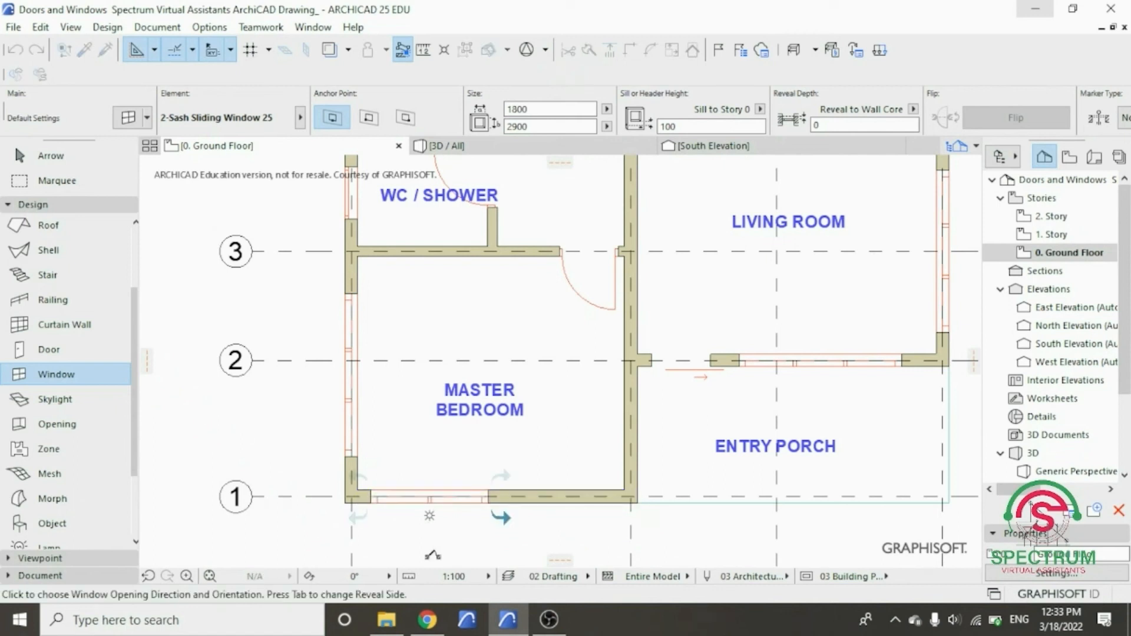
click(443, 536)
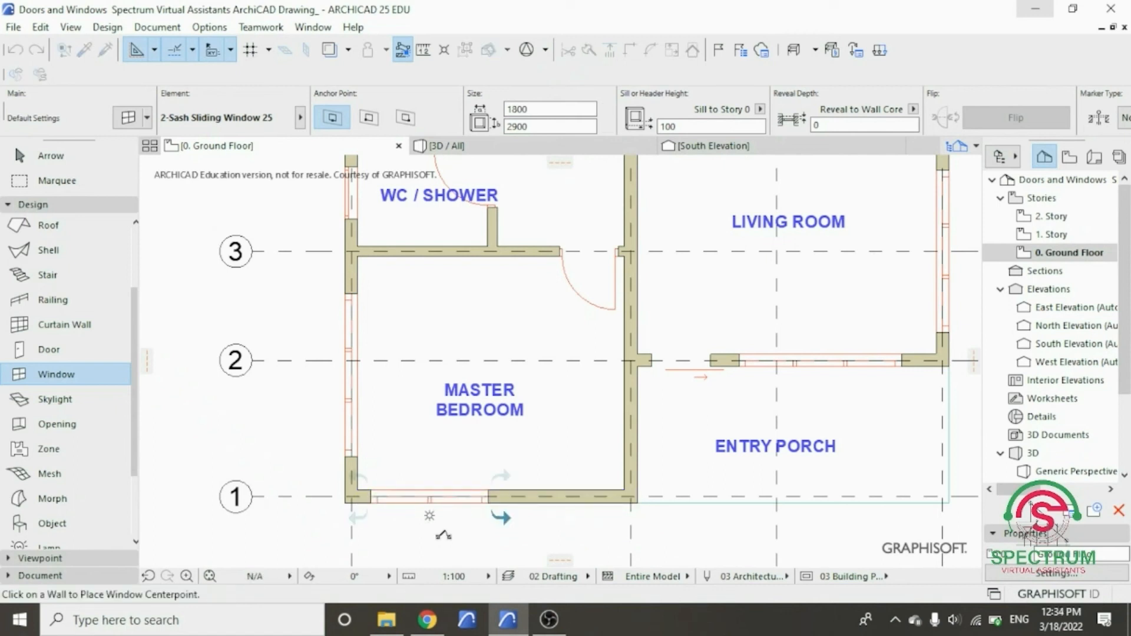
scroll(480, 497, down, 6)
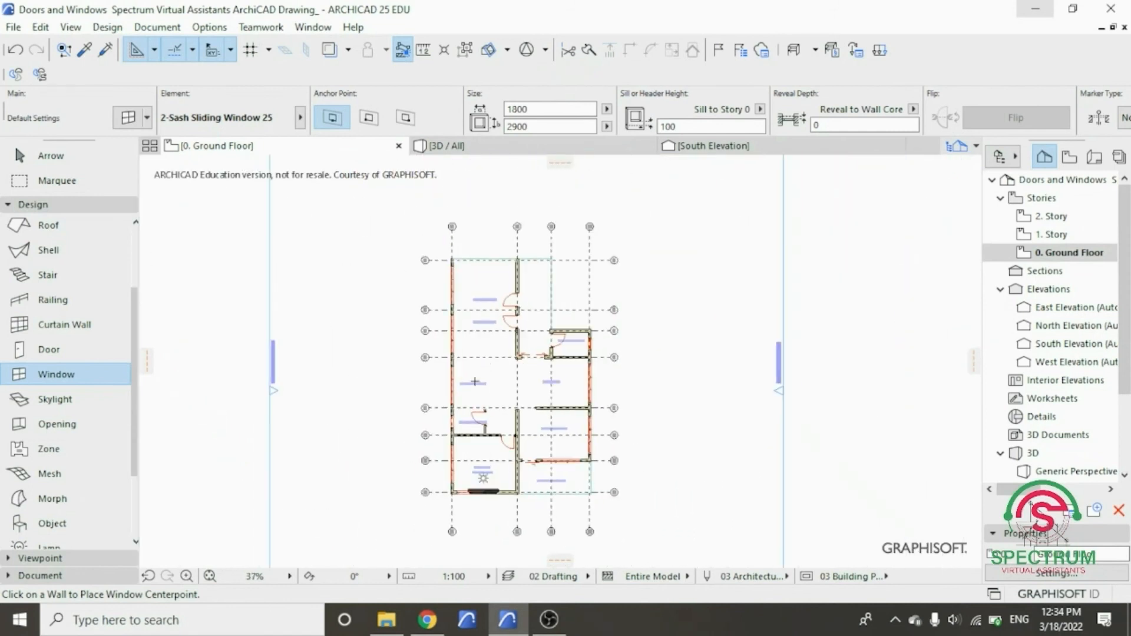
scroll(475, 383, up, 4)
scroll(452, 408, down, 1)
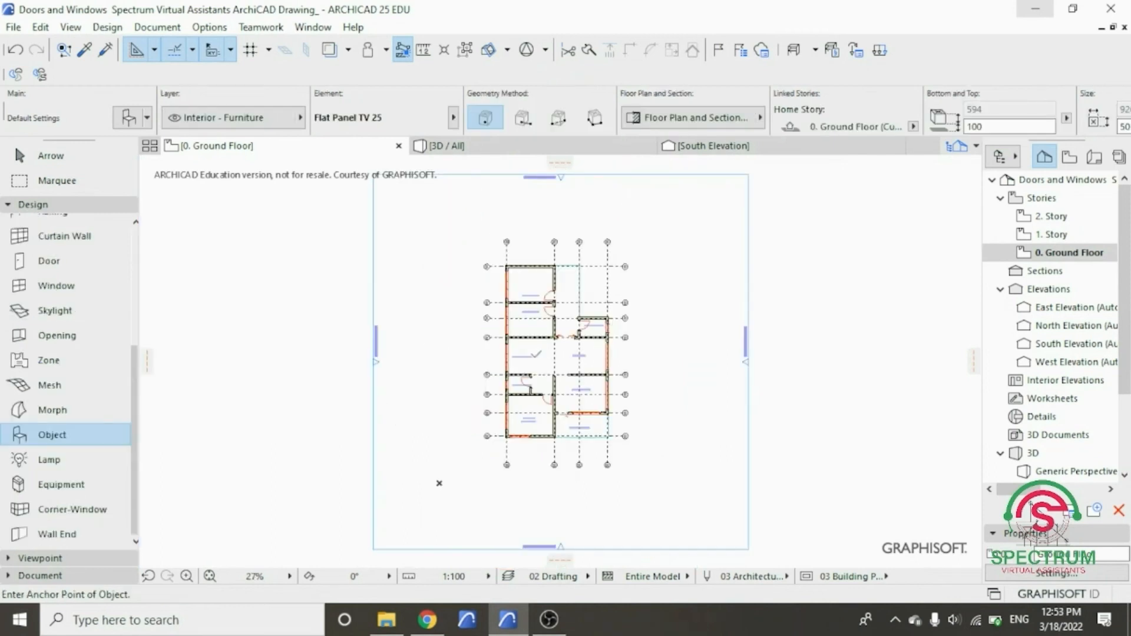
scroll(545, 385, up, 3)
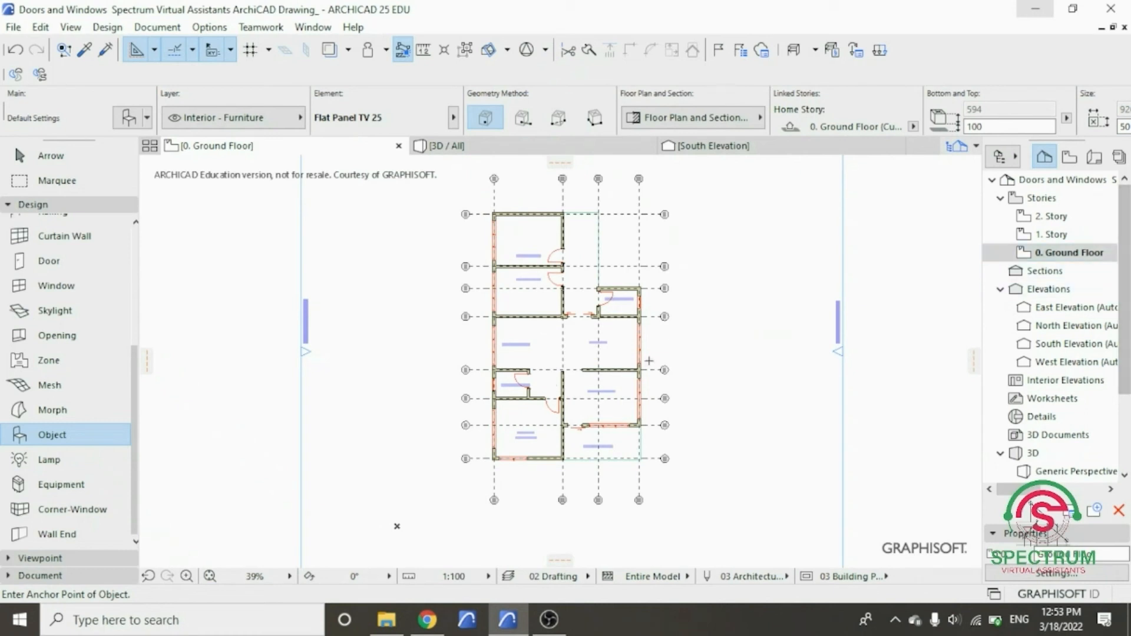
scroll(598, 401, up, 3)
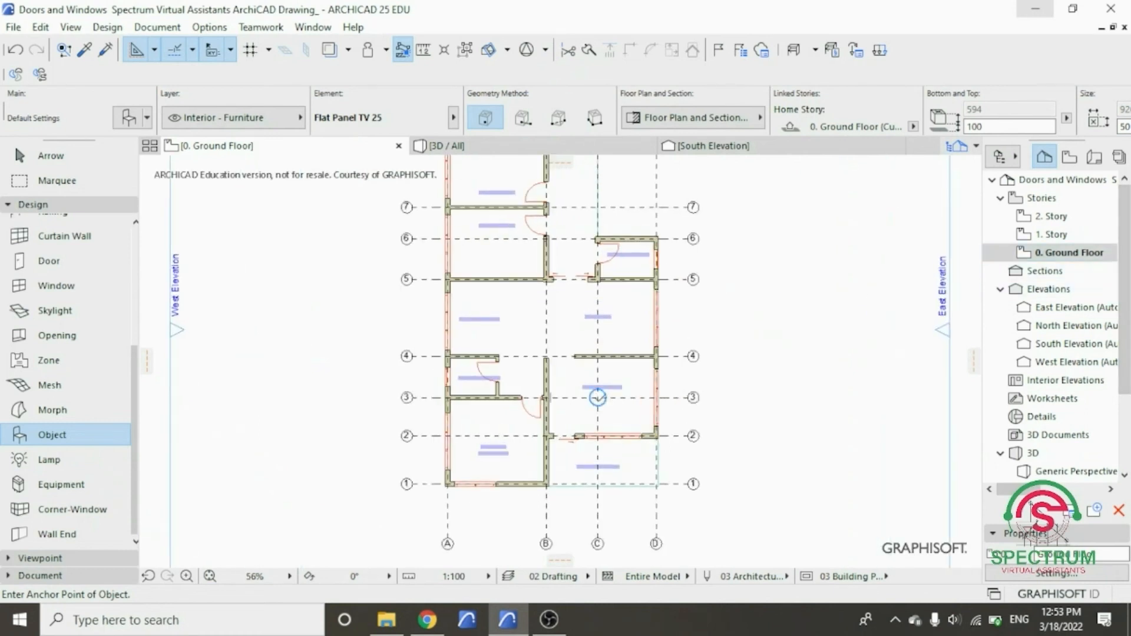
- Open the Object default settings and browse the 1.1 Furnishing 25 library to the Furniture Layouts 25 folder
scroll(598, 401, up, 5)
scroll(567, 383, up, 2)
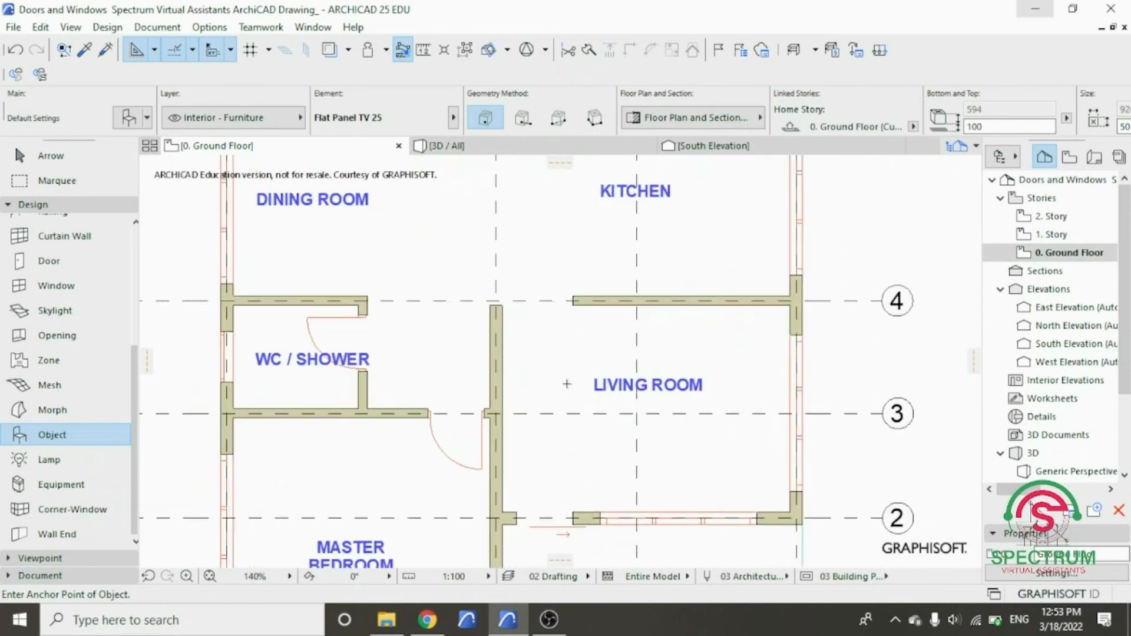
scroll(671, 454, up, 4)
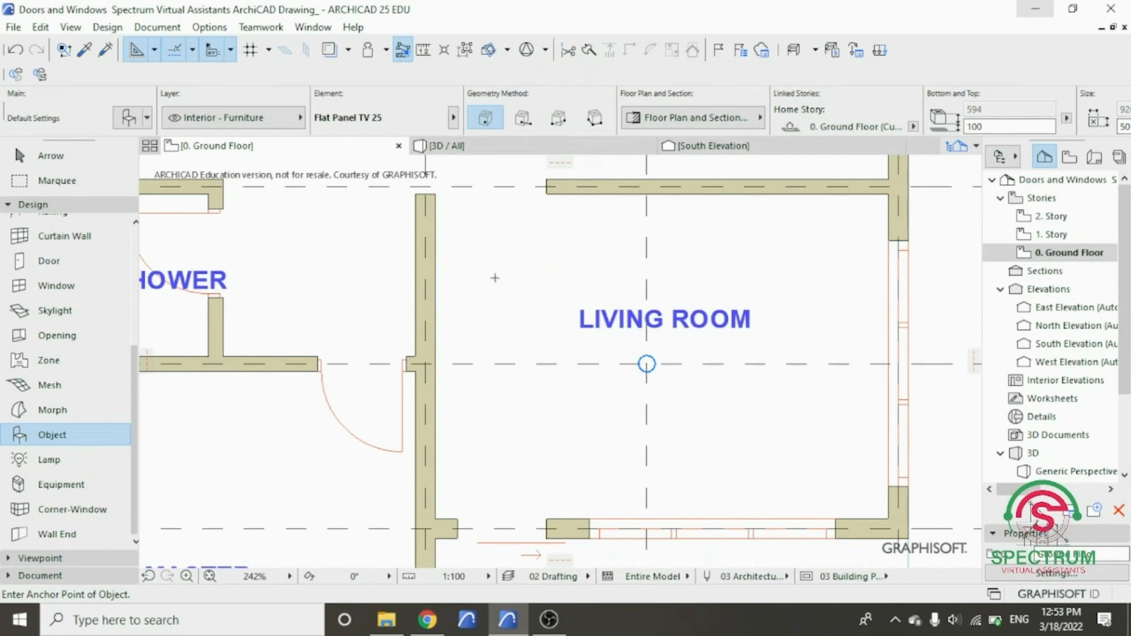
click(87, 207)
click(87, 208)
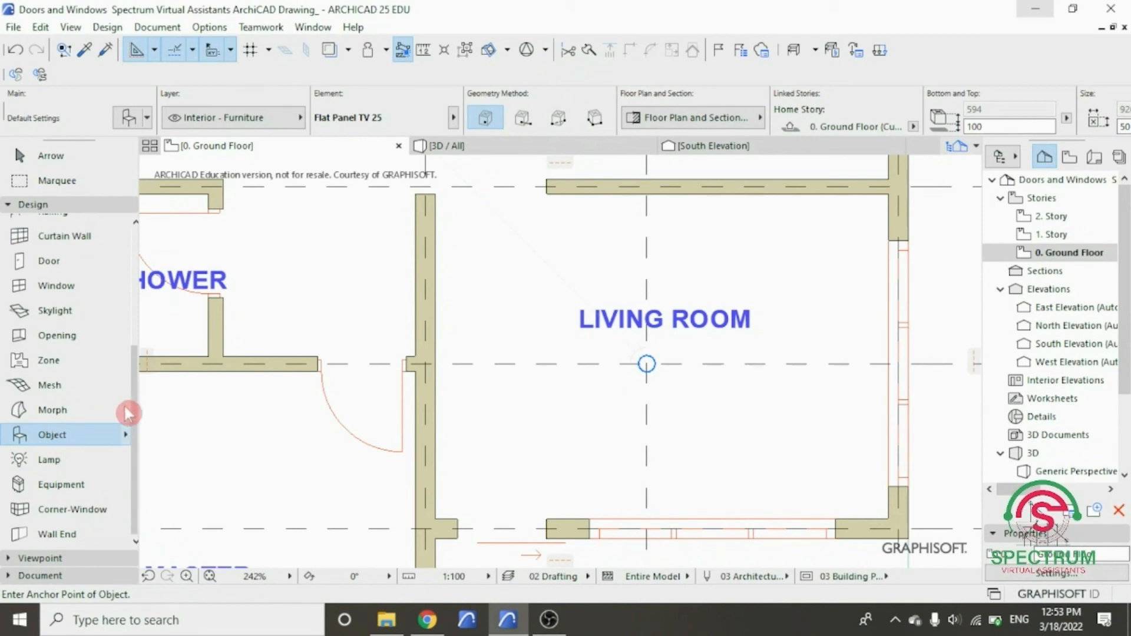
double_click(129, 434)
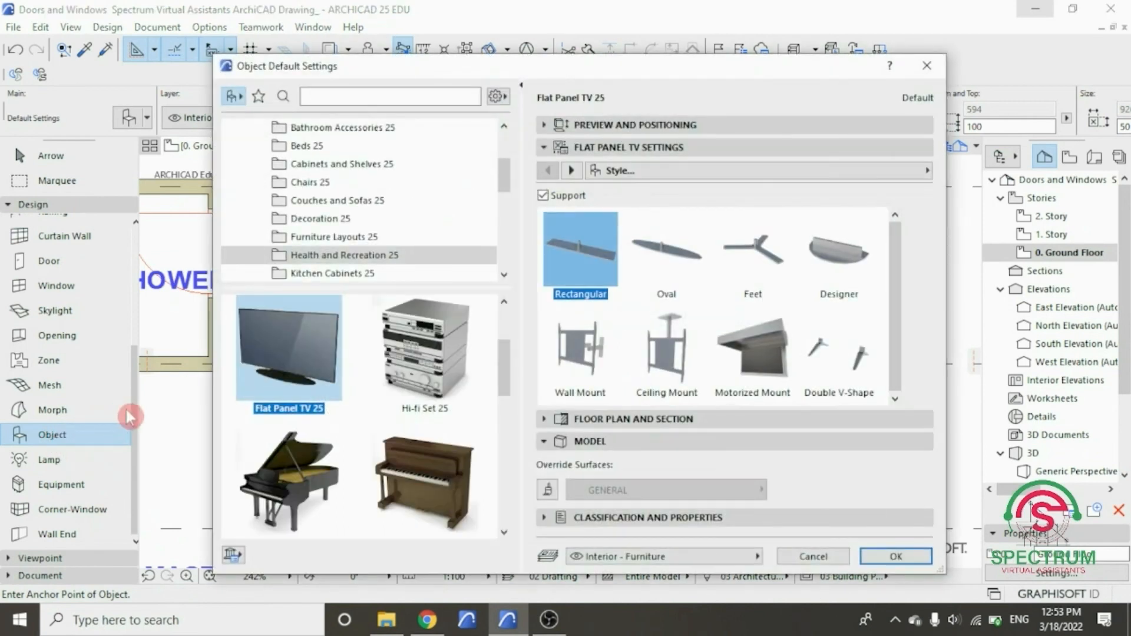
scroll(394, 216, up, 2)
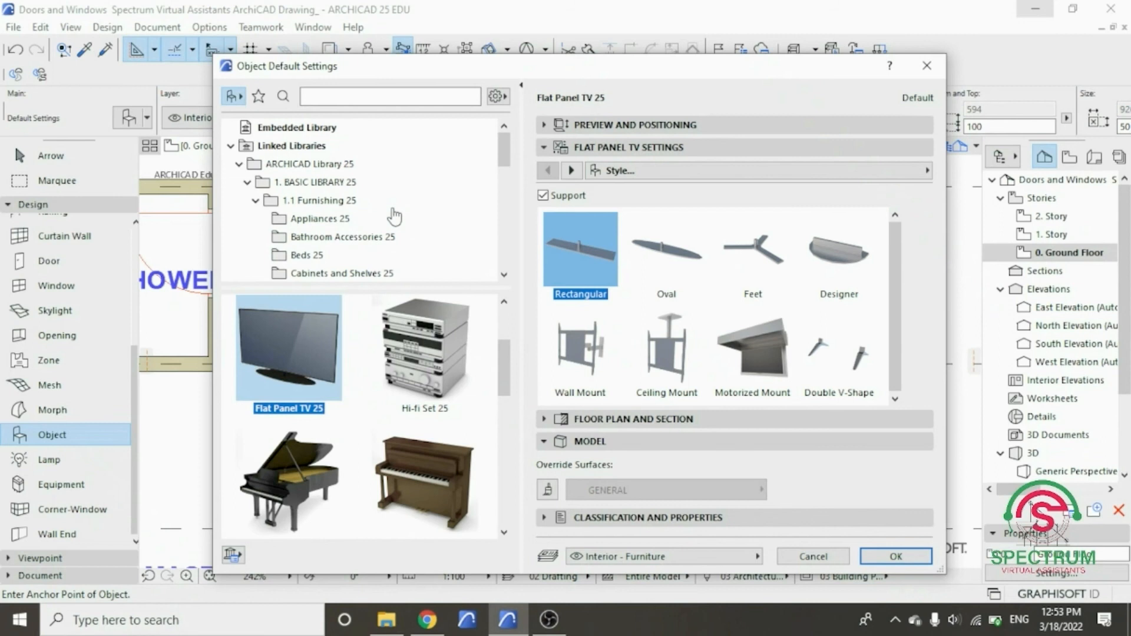
click(313, 201)
click(503, 158)
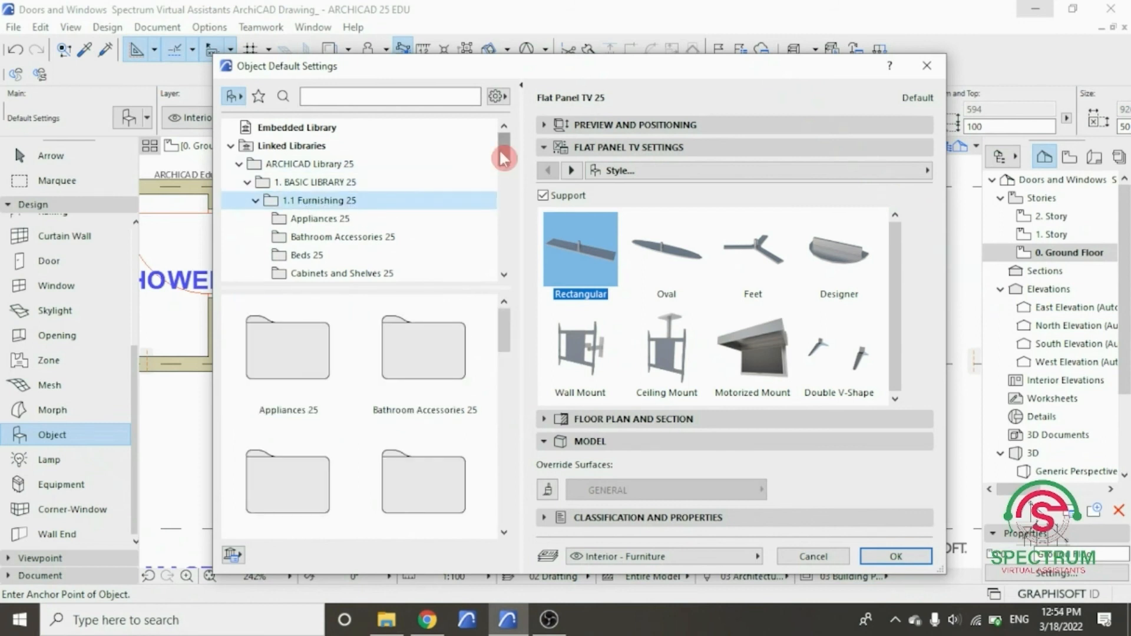
drag(505, 142, 504, 177)
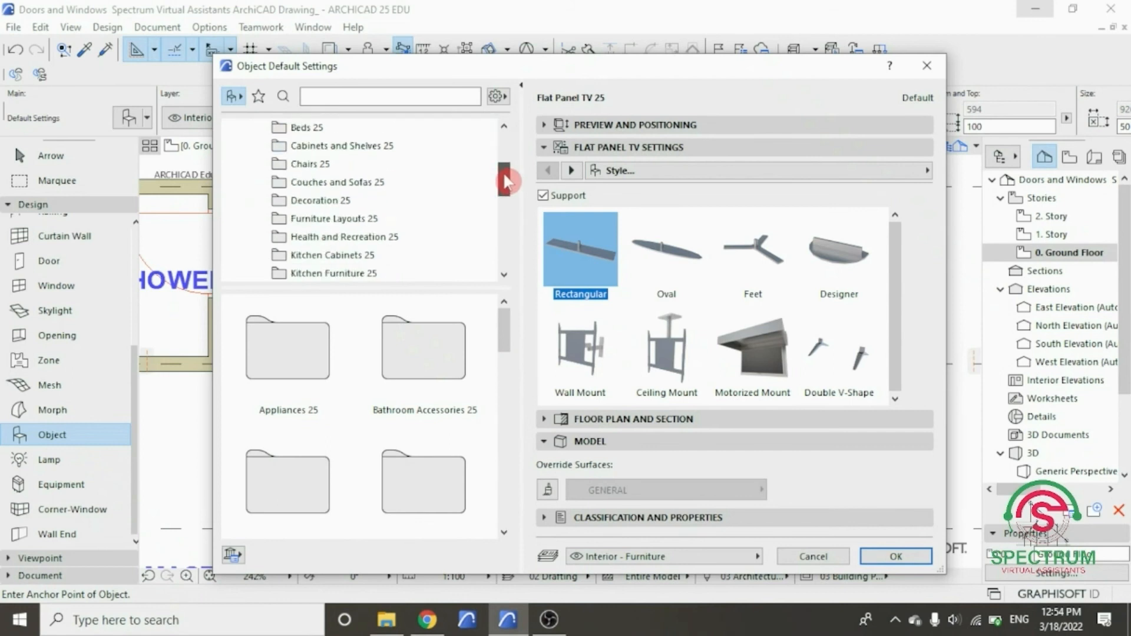
click(359, 222)
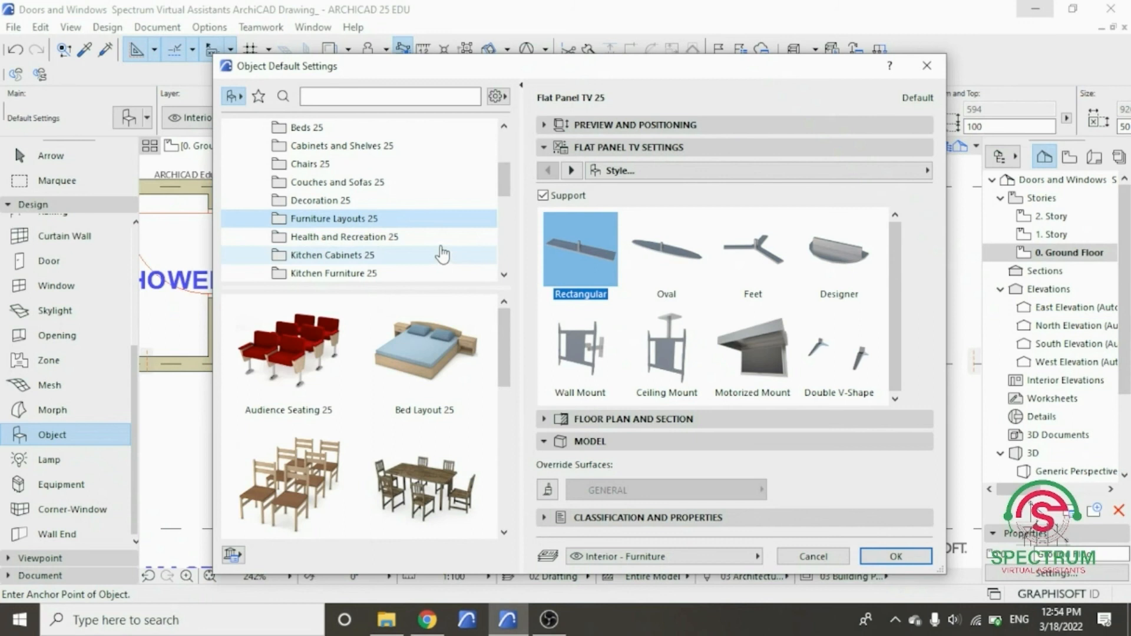
- Set Sofa L-Shape 02 25 from the Couches and Sofas 25 folder as the default object
click(378, 184)
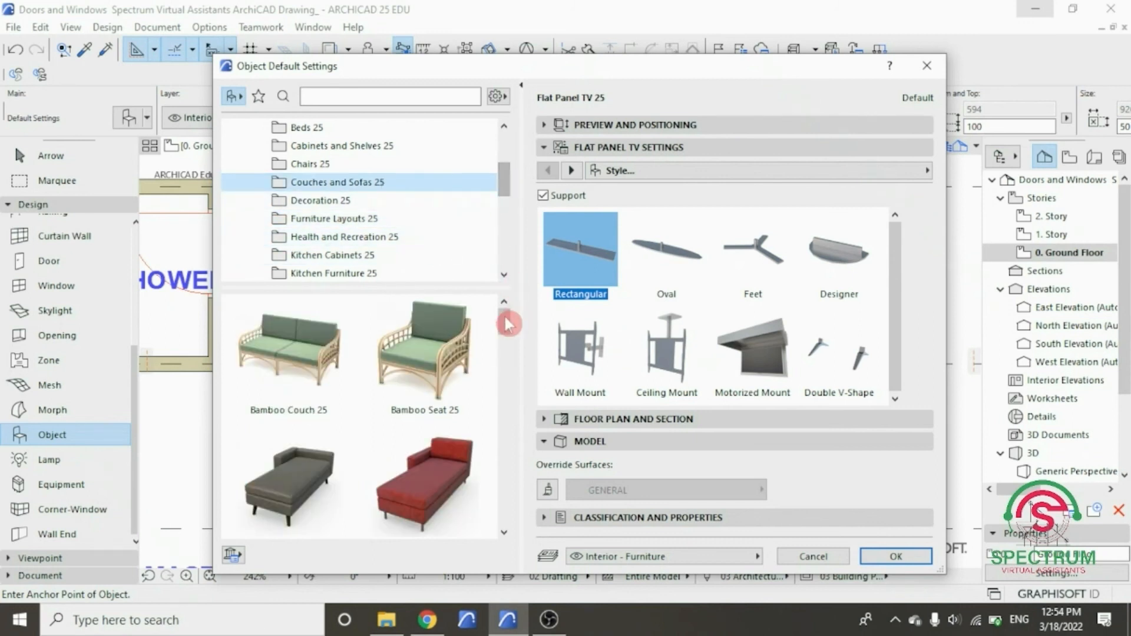
drag(505, 317, 495, 468)
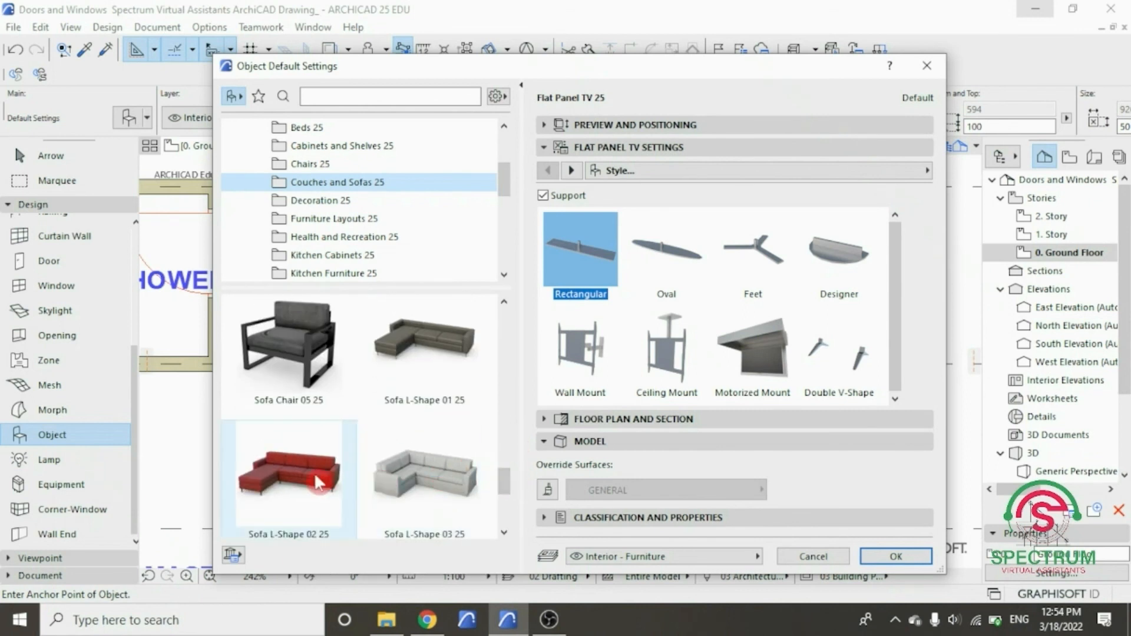
click(291, 501)
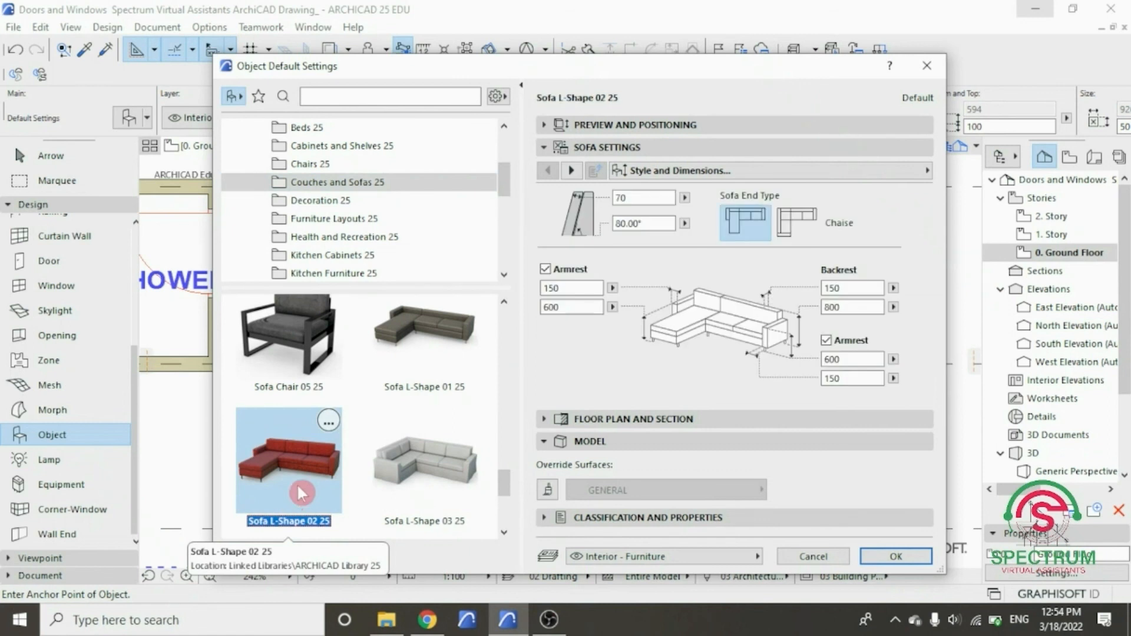
click(885, 556)
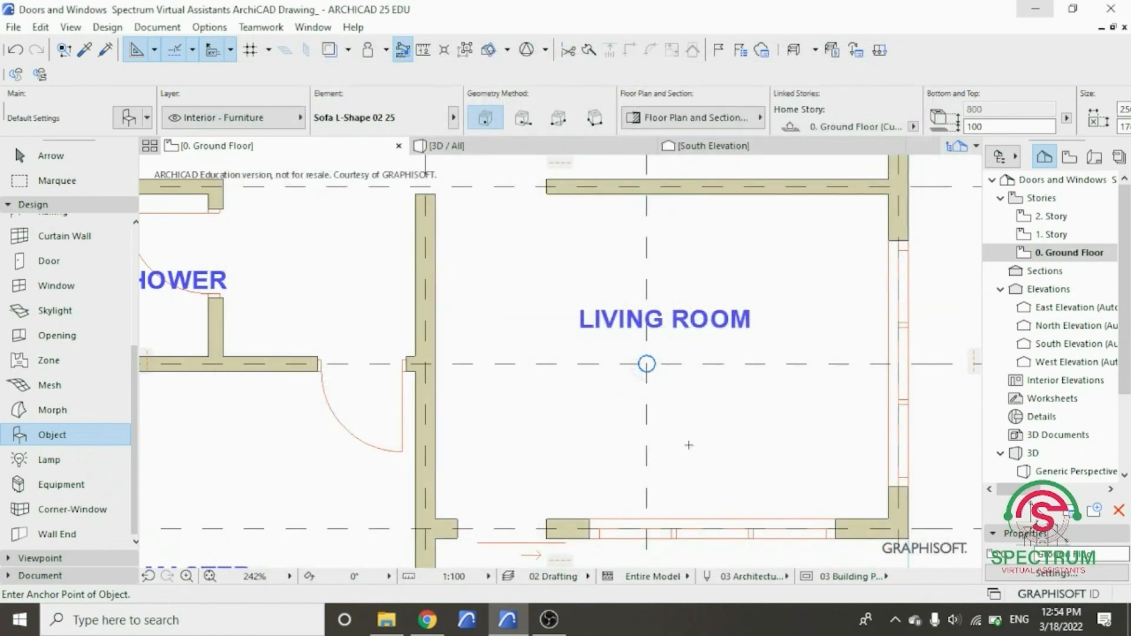
- Place the L-shaped sofa in the Living Room near the corner of grid lines 2 and D, and end object placement
click(728, 425)
scroll(601, 420, down, 3)
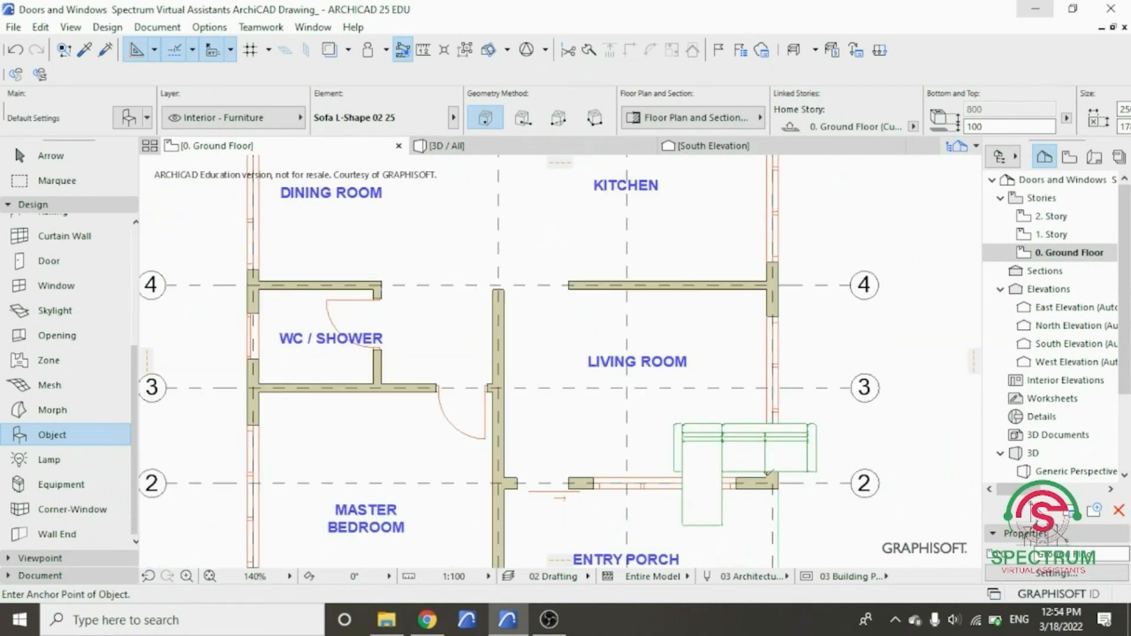
key(Escape)
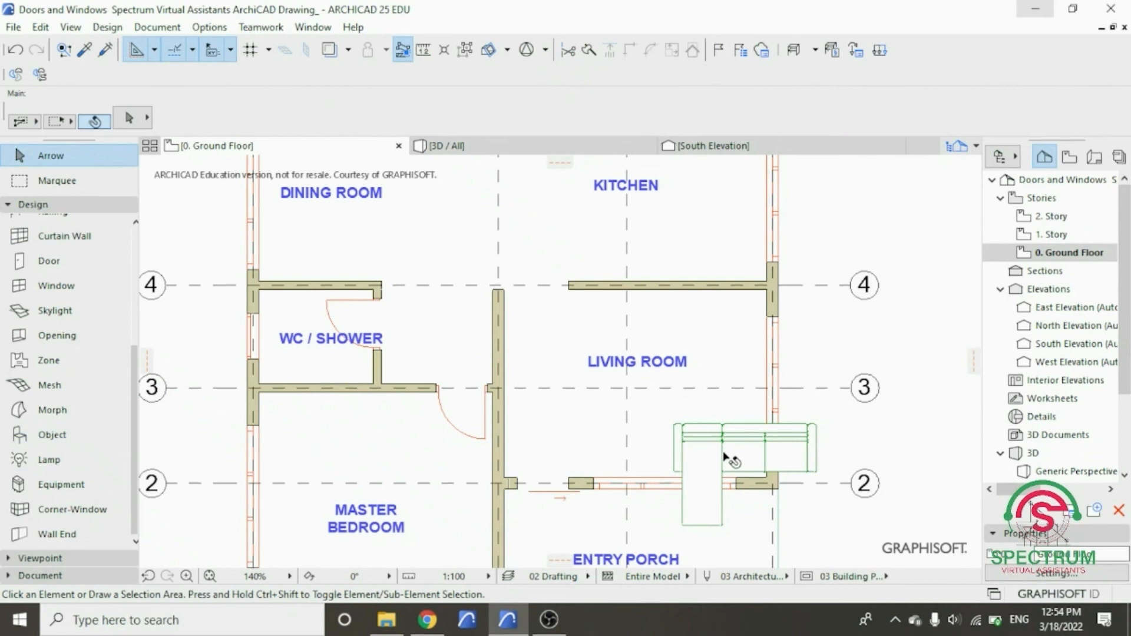
- Rotate the L-shaped sofa 180° about its outer back corner at the chaise end
click(693, 433)
right_click(695, 440)
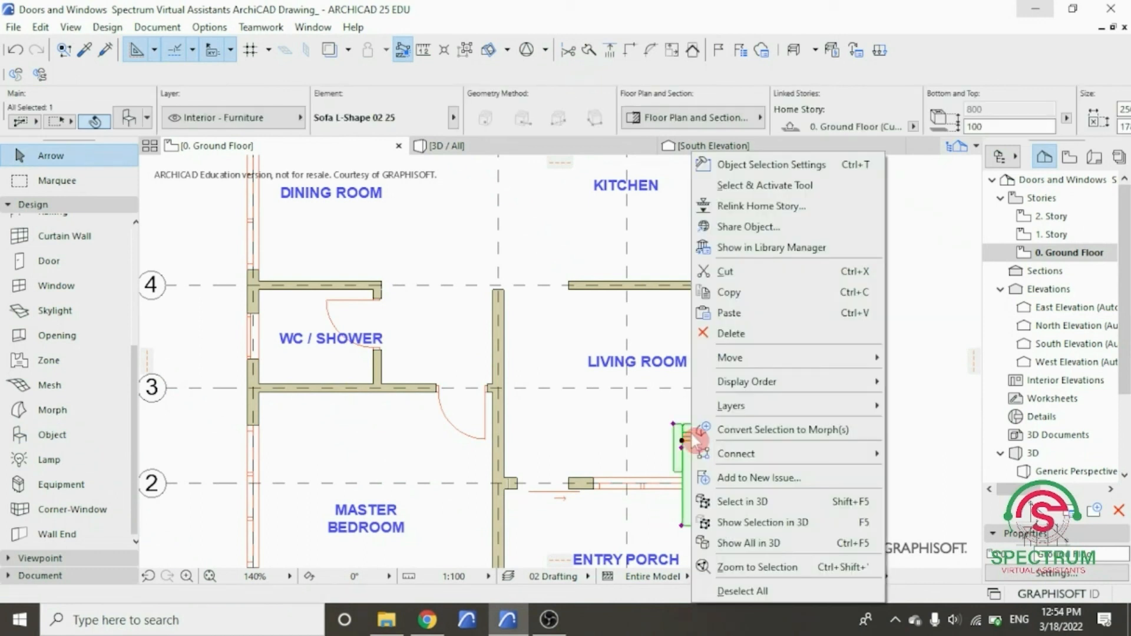
mouse_move(743, 364)
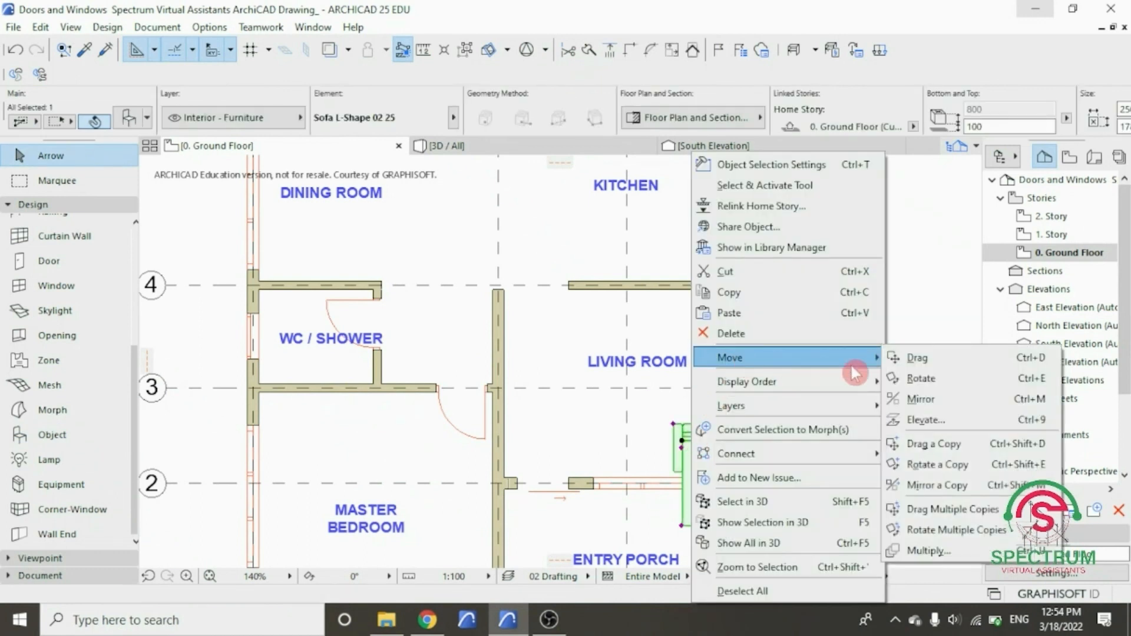
click(921, 378)
click(673, 424)
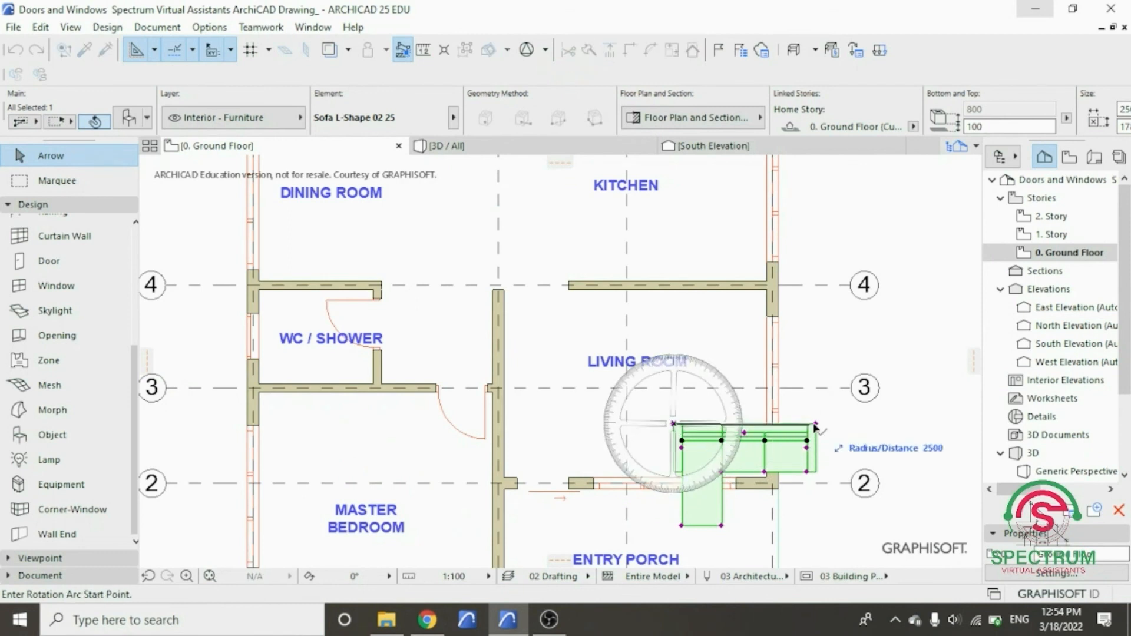
click(816, 422)
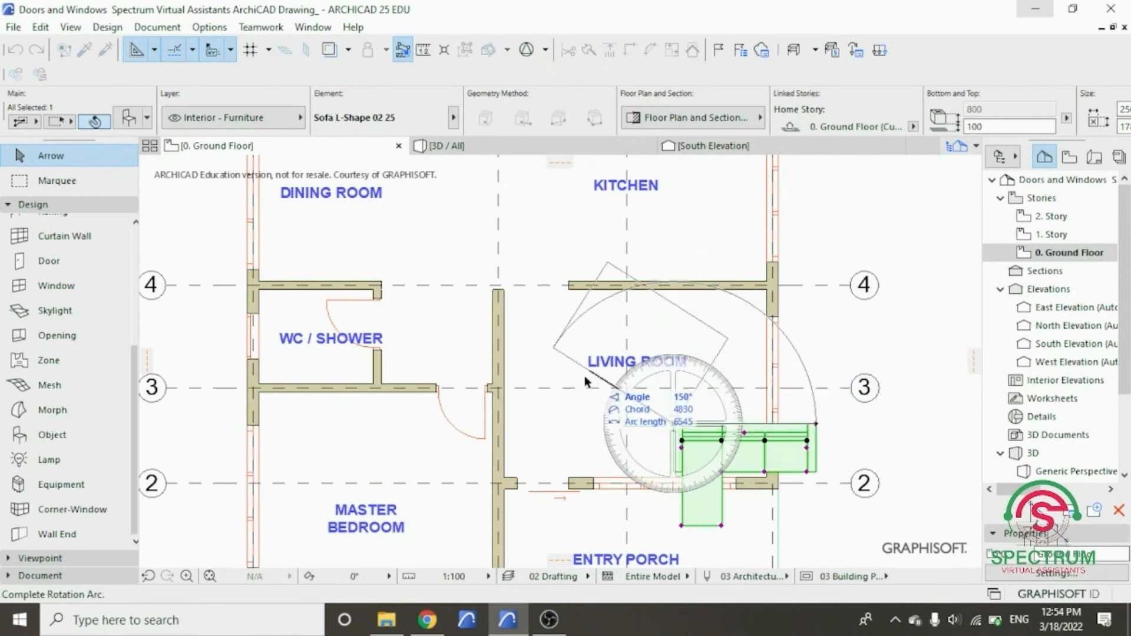
click(570, 430)
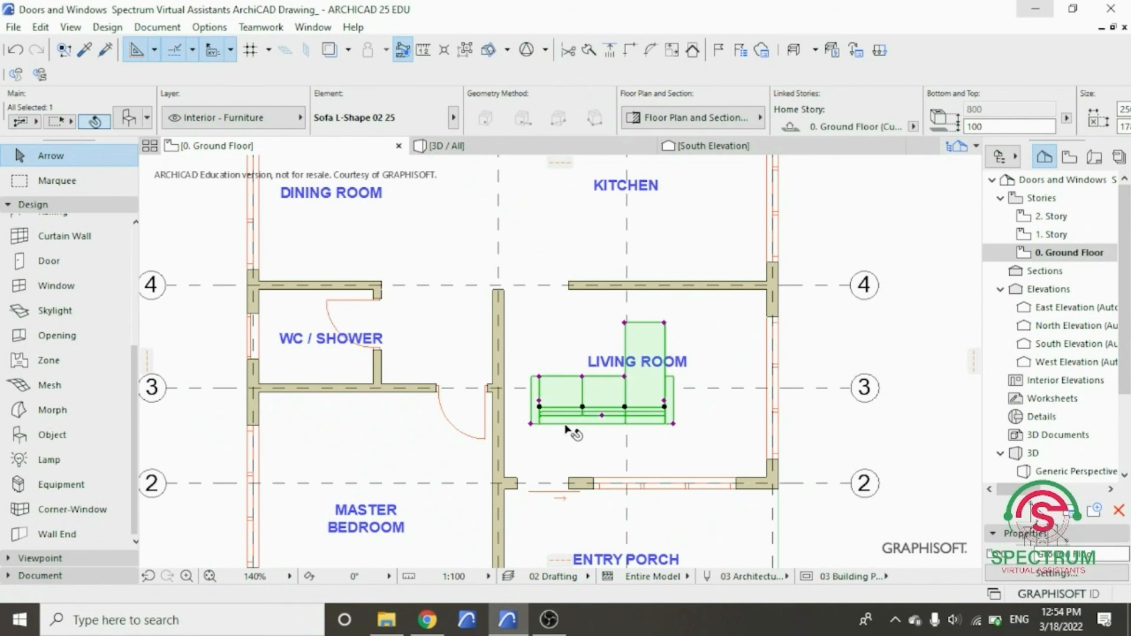
- Move the sofa by its outer back corner to stand in front of the Living Room window on grid line 2, and deselect it
right_click(814, 324)
mouse_move(849, 359)
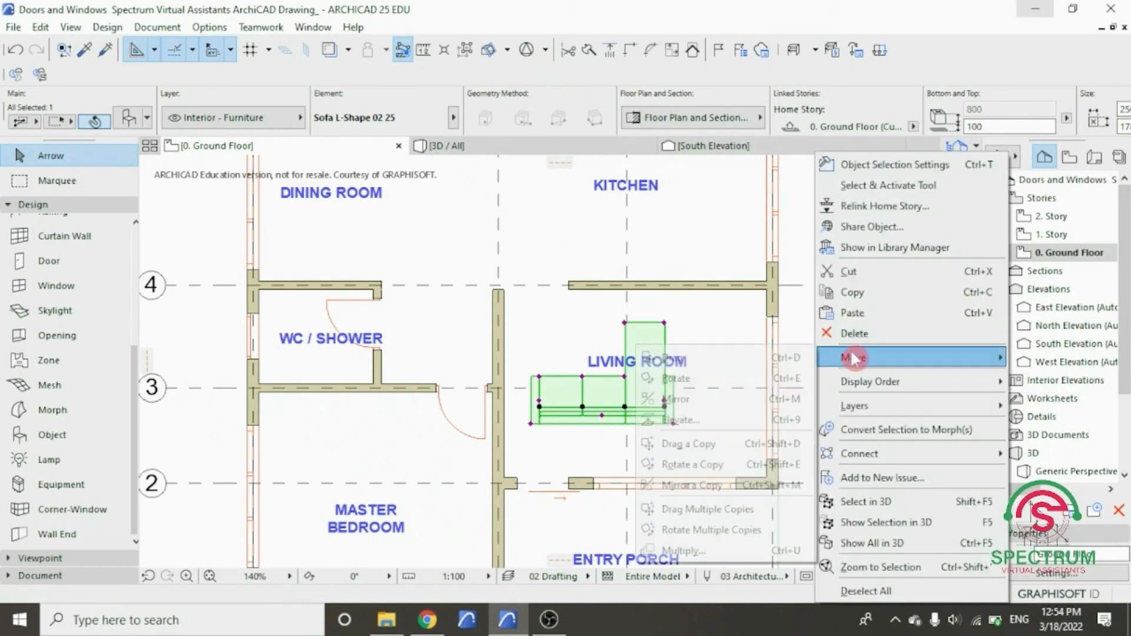
click(660, 358)
click(673, 424)
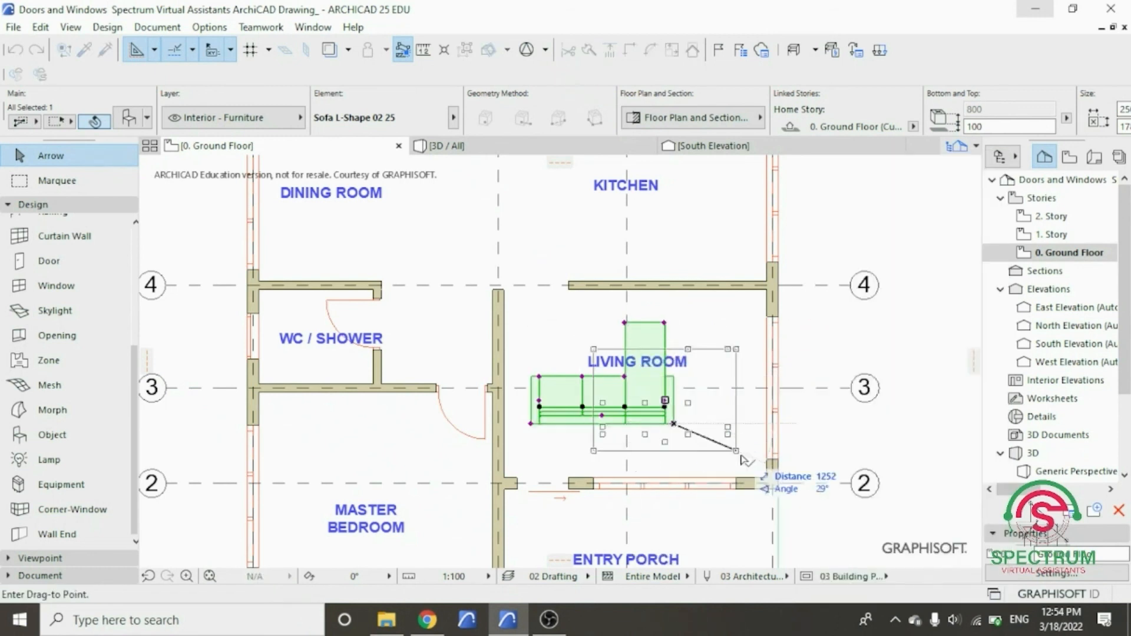
click(747, 467)
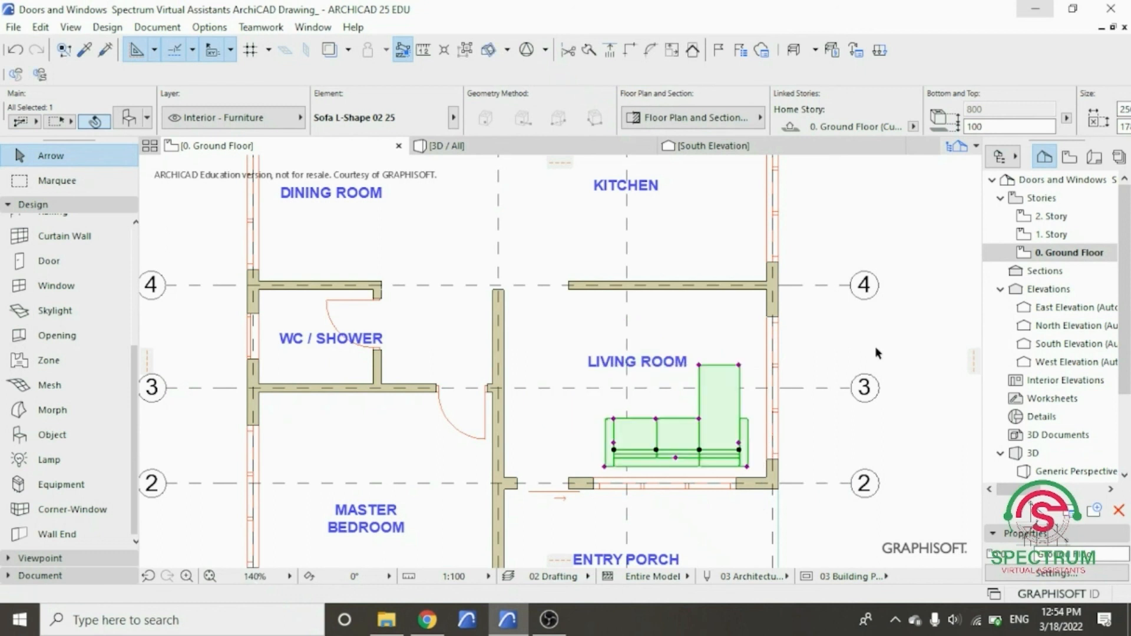
click(853, 349)
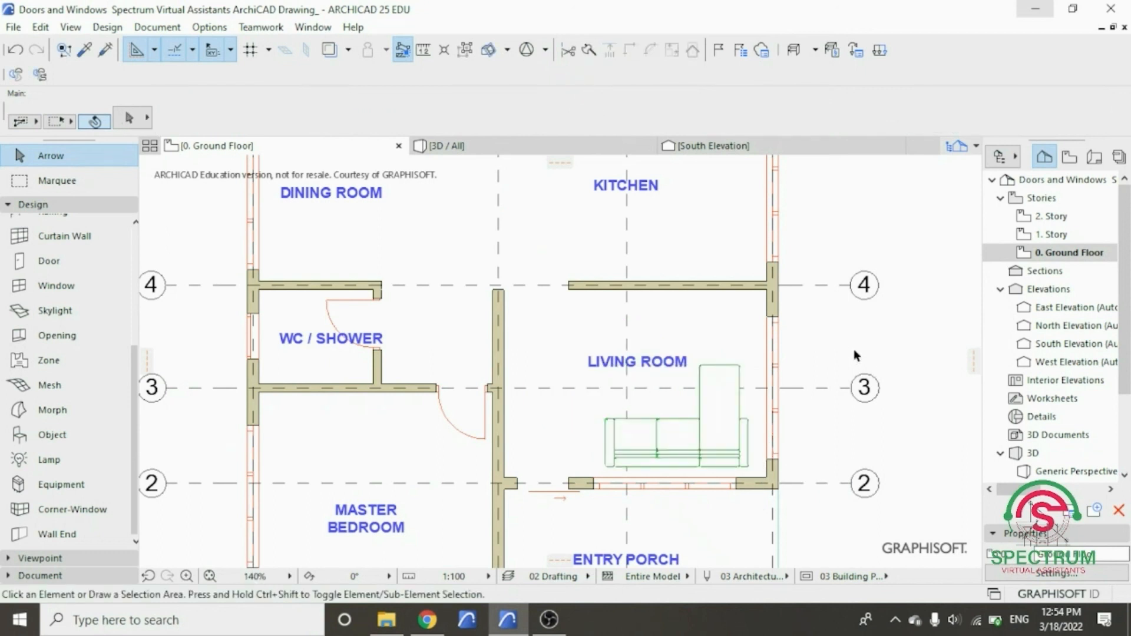
- Show the whole model in 3D and inspect the sofa's position in the Living Room
right_click(833, 233)
click(899, 475)
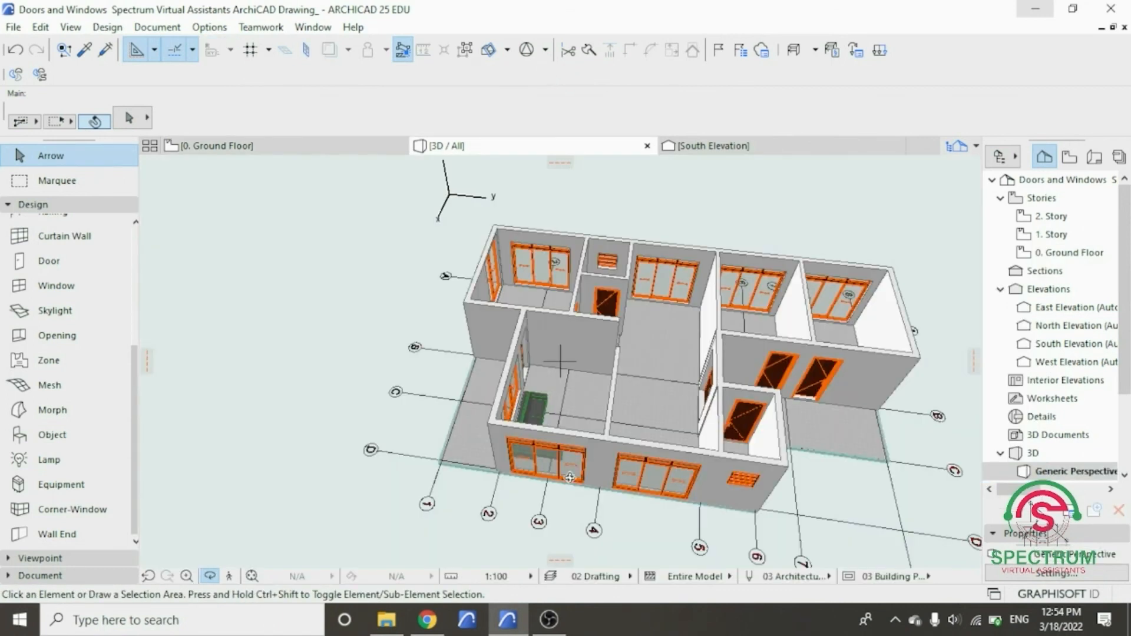
drag(570, 477, 479, 442)
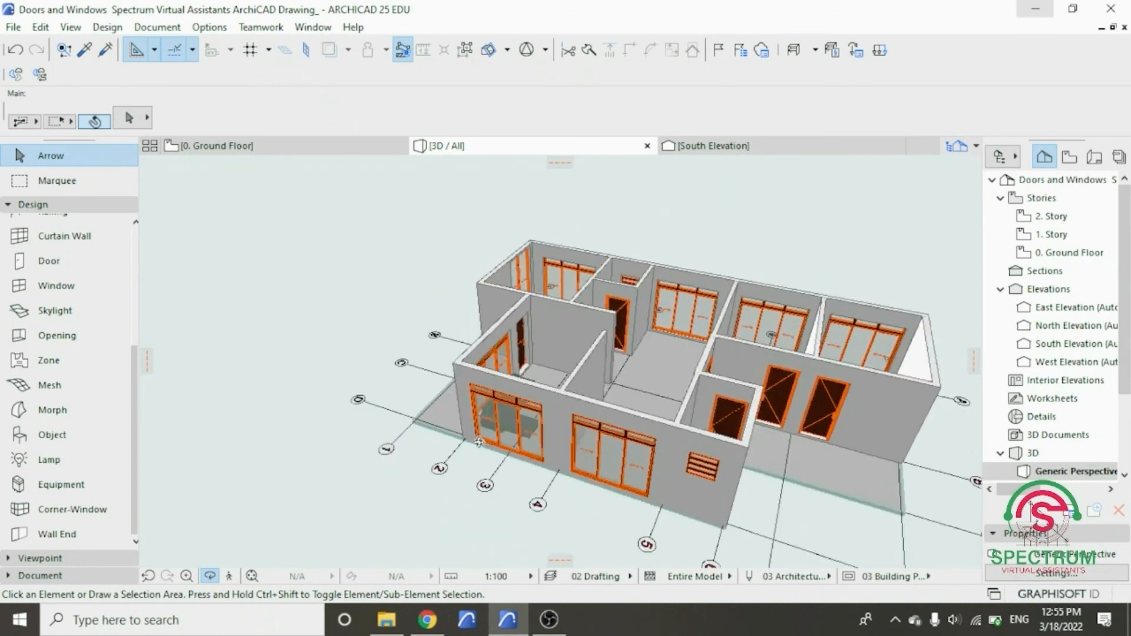
scroll(479, 442, up, 5)
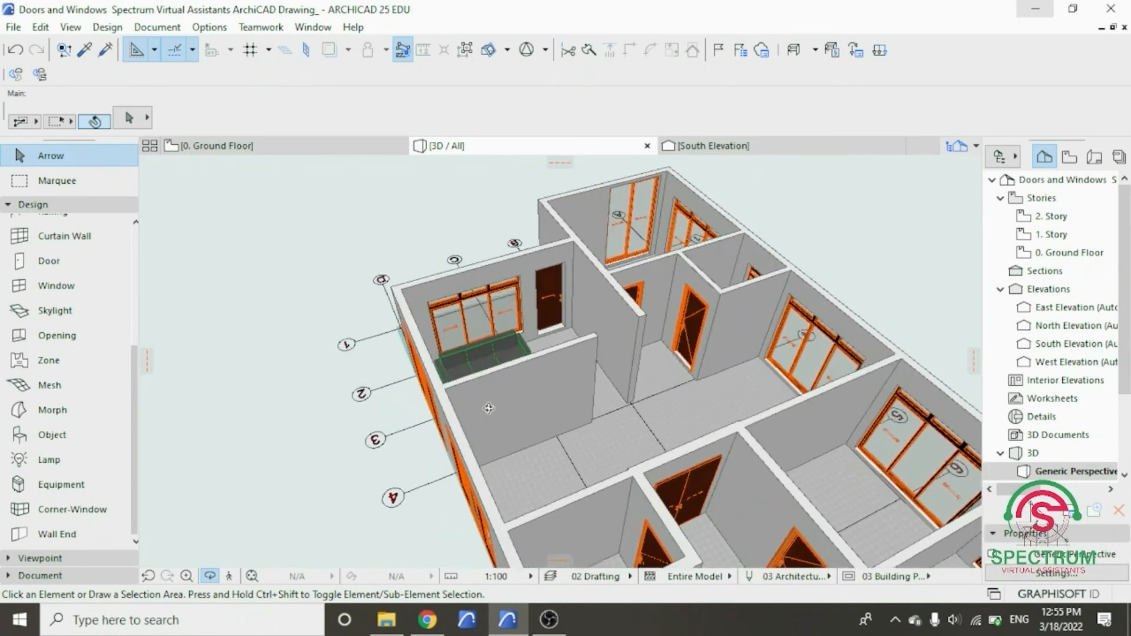
scroll(488, 407, up, 5)
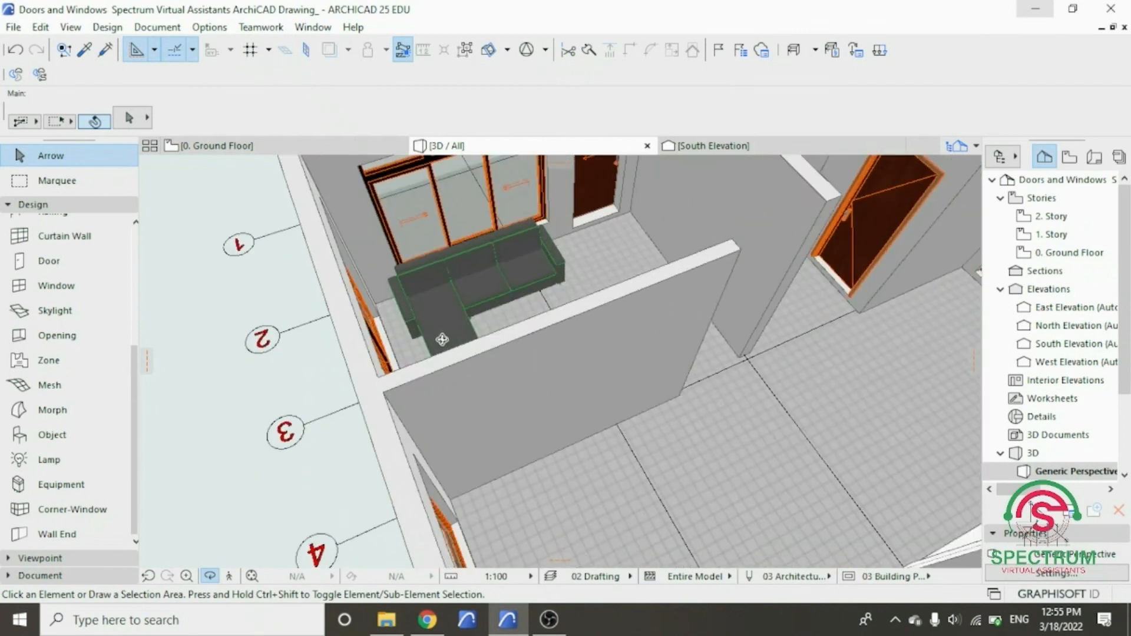
drag(442, 339, 442, 358)
drag(559, 318, 651, 336)
- Return to the Ground Floor plan and search the object library for "tv"
click(263, 147)
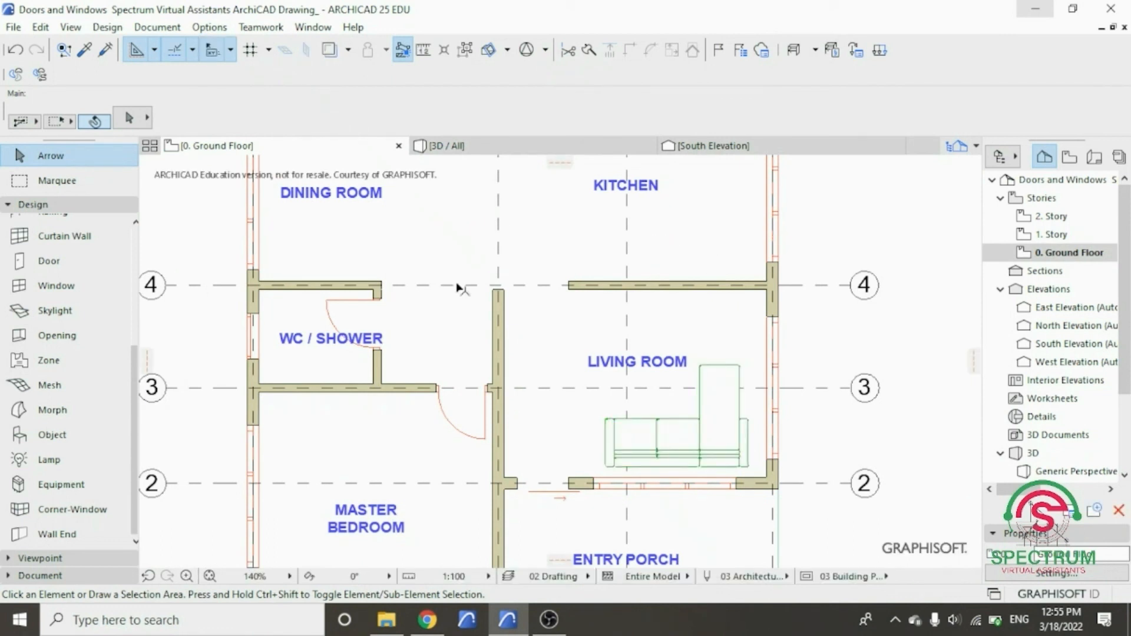
click(70, 434)
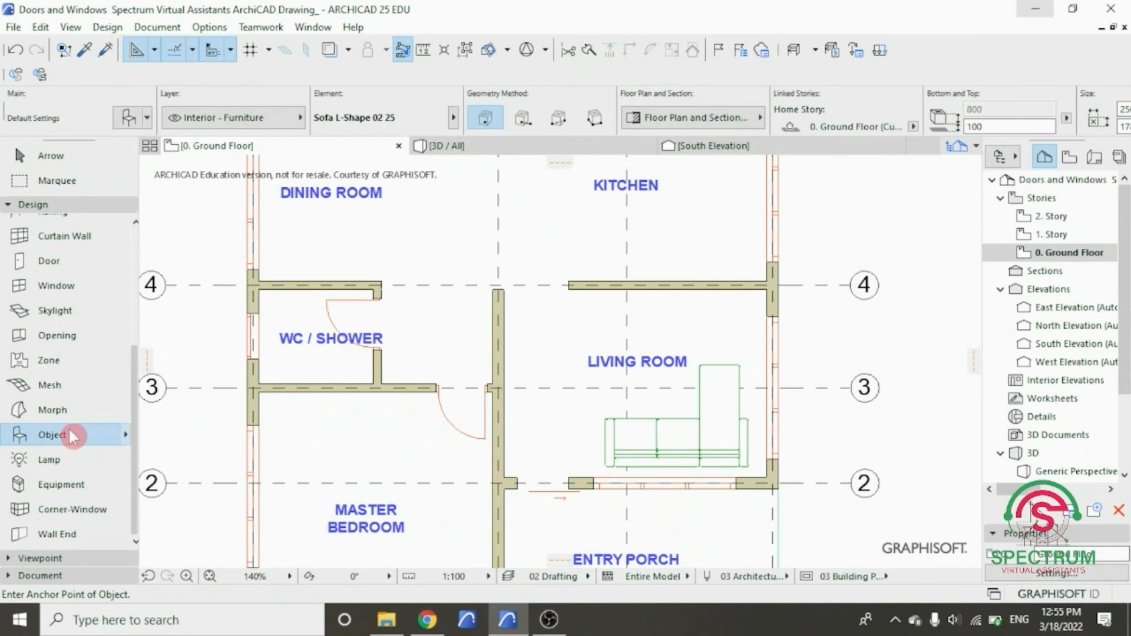
double_click(68, 431)
click(327, 96)
text(tv)
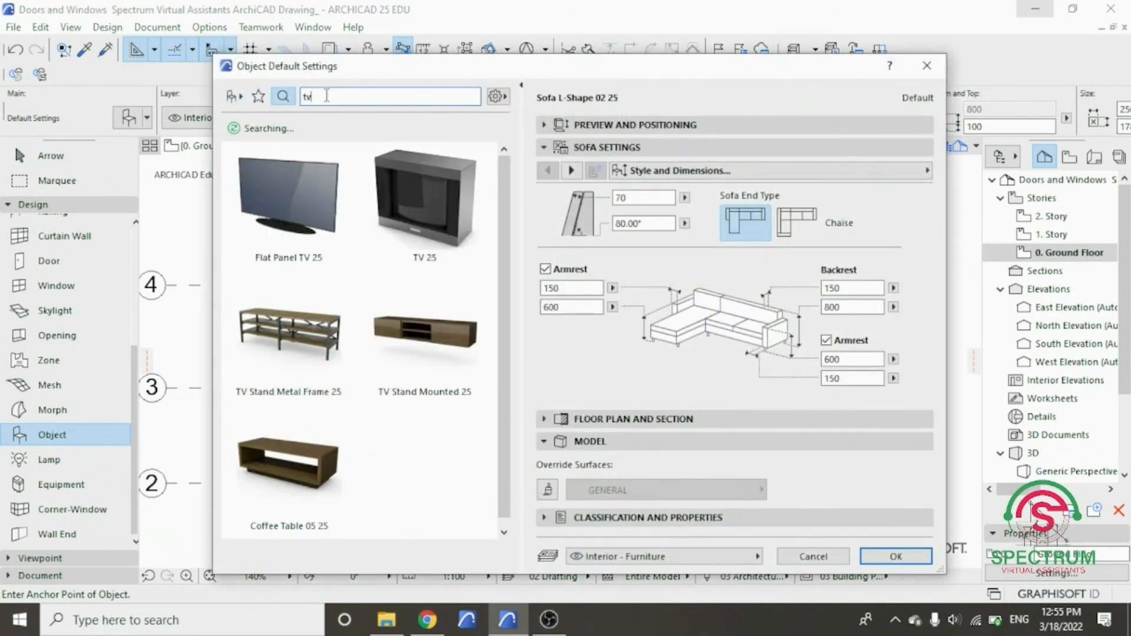
- Search the object library for "table" and set Coffee Table 01 25 as the default object
text(t)
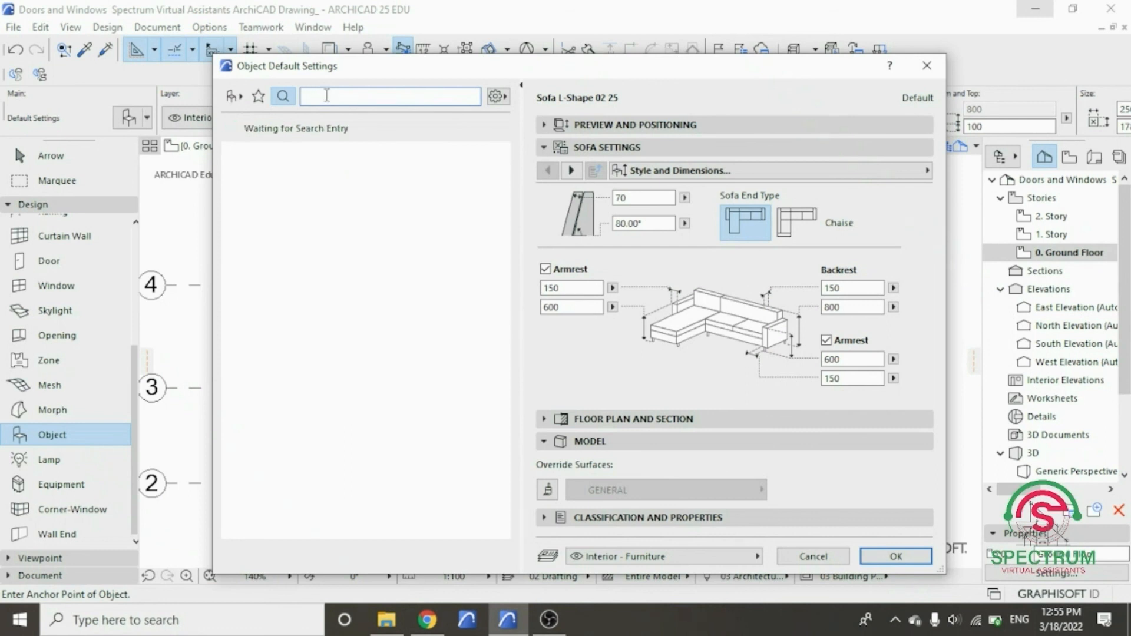
text(ble)
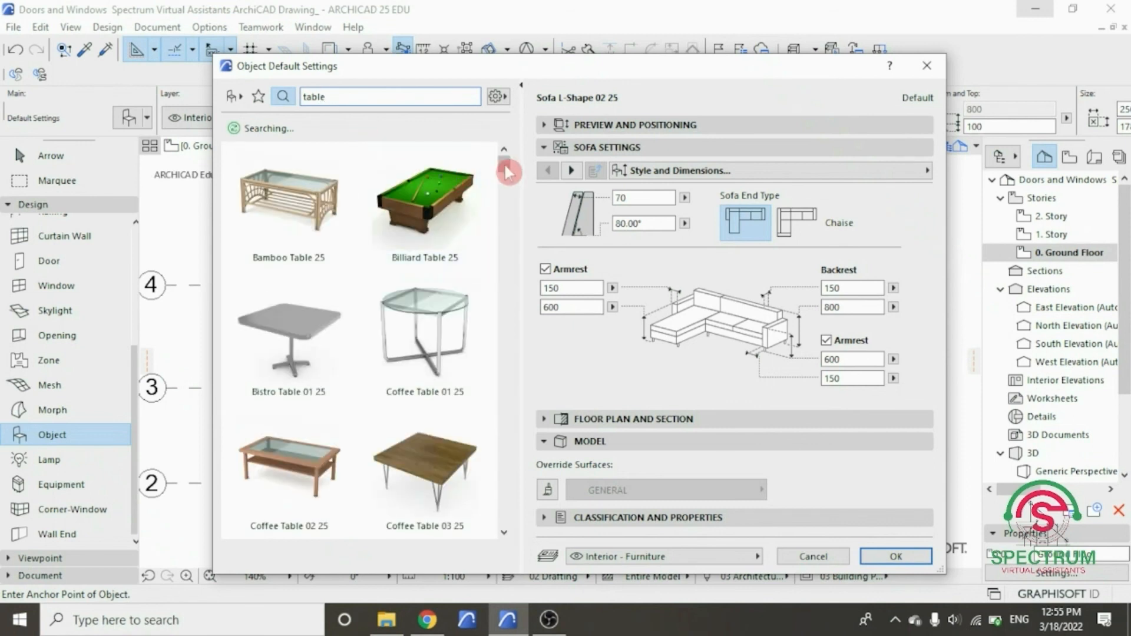
mouse_move(505, 168)
mouse_down()
mouse_move(517, 214)
mouse_move(520, 171)
mouse_up()
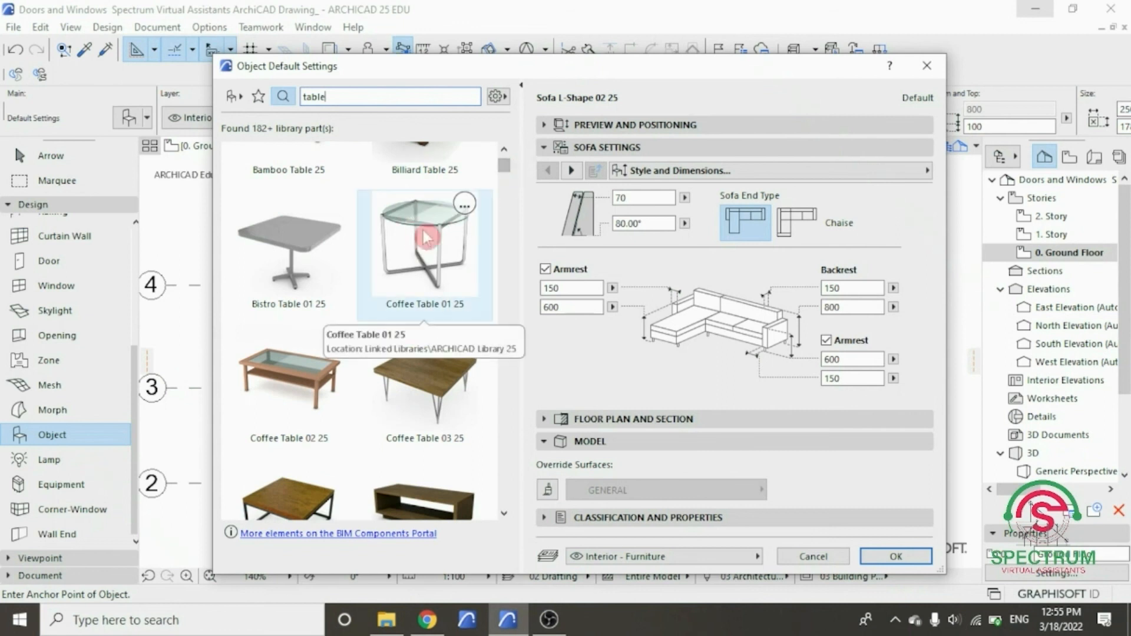
click(408, 221)
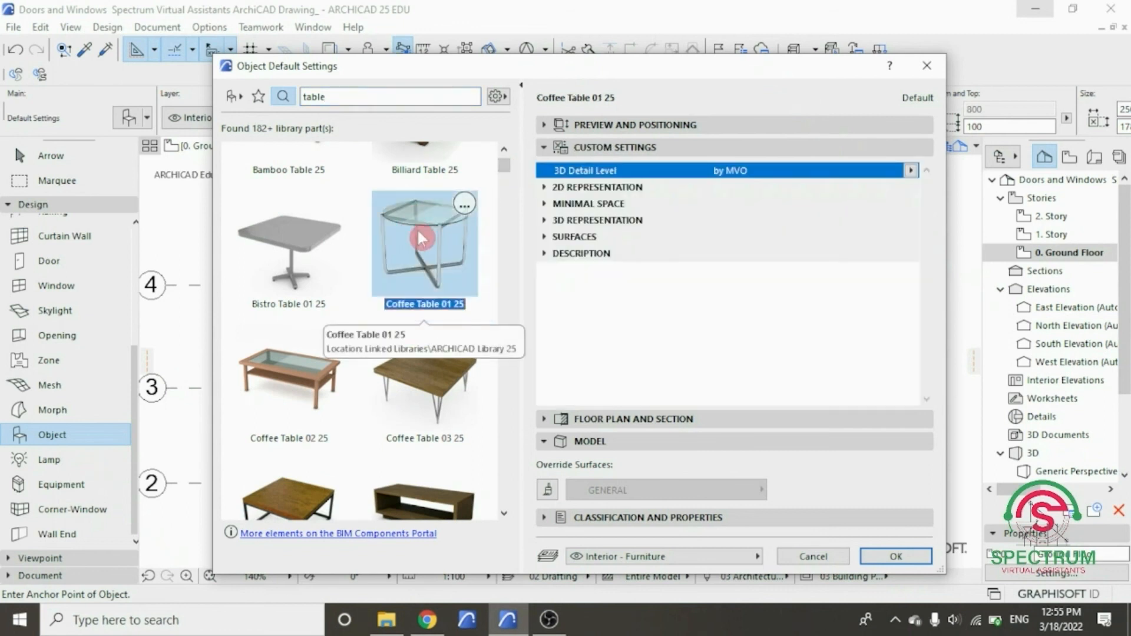
click(895, 555)
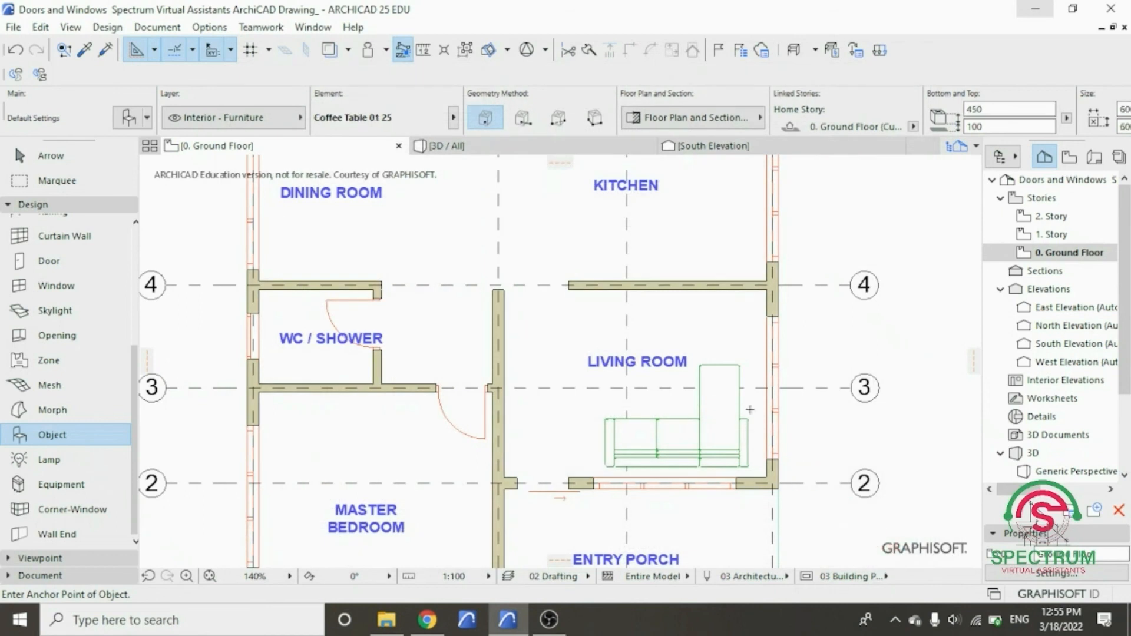
- Place the coffee table in the Living Room beside the sofa's chaise, in front of its seats
scroll(647, 374, up, 3)
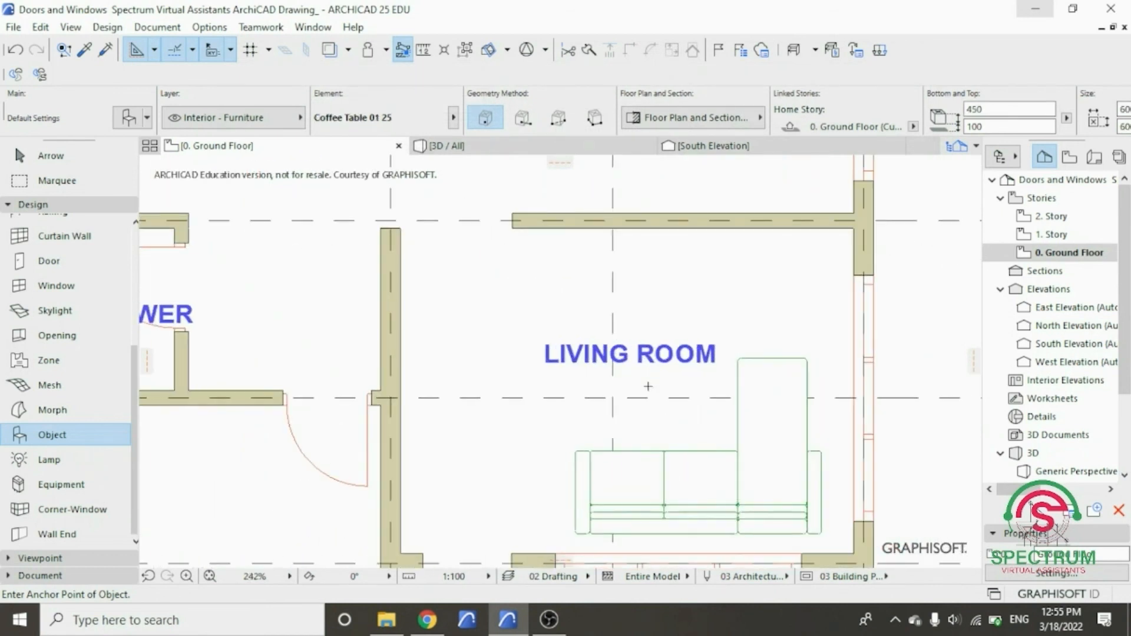
scroll(648, 387, up, 2)
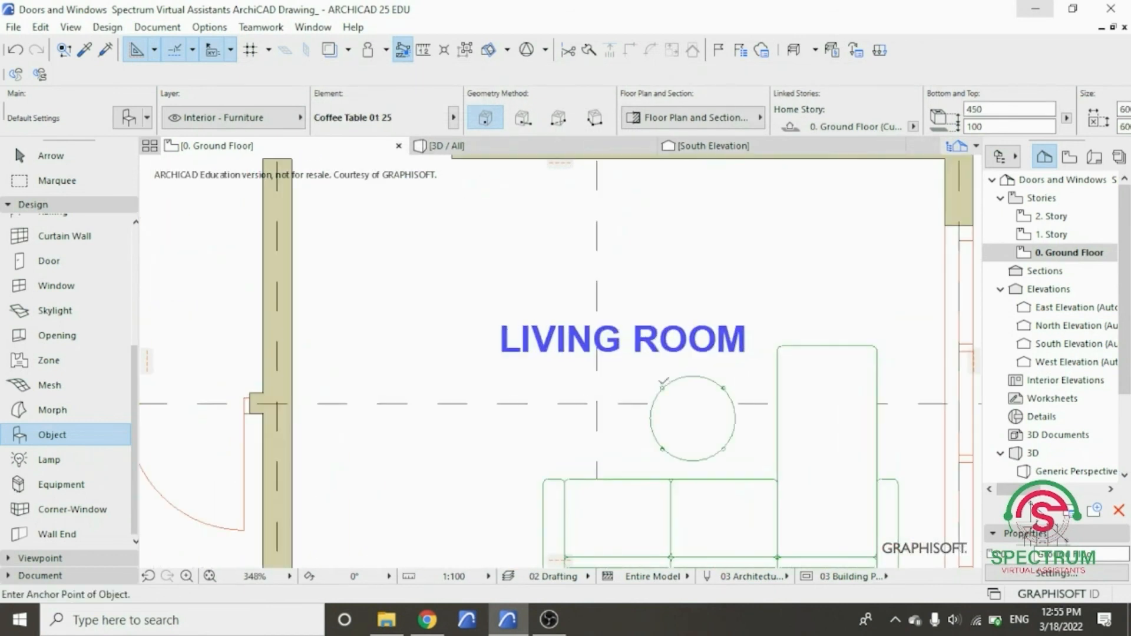
scroll(571, 340, down, 4)
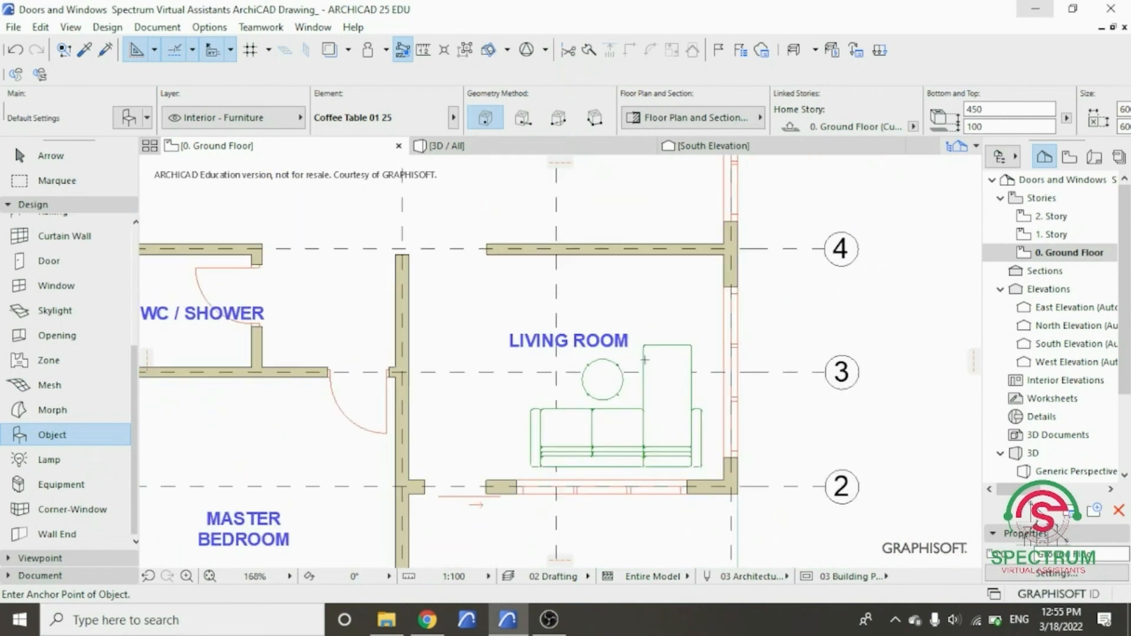
- Move the coffee table slightly away from the sofa's chaise, towards the middle of the Living Room, and deselect it
key(Escape)
click(601, 380)
right_click(605, 380)
mouse_move(707, 357)
click(811, 360)
scroll(654, 383, up, 4)
click(663, 384)
click(635, 379)
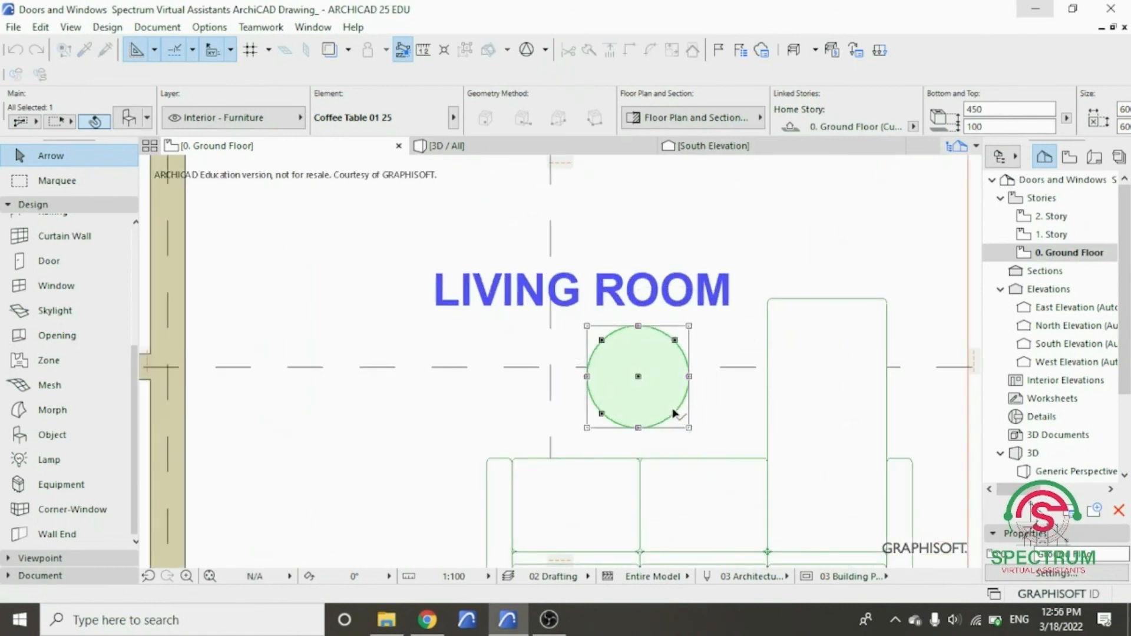
click(675, 341)
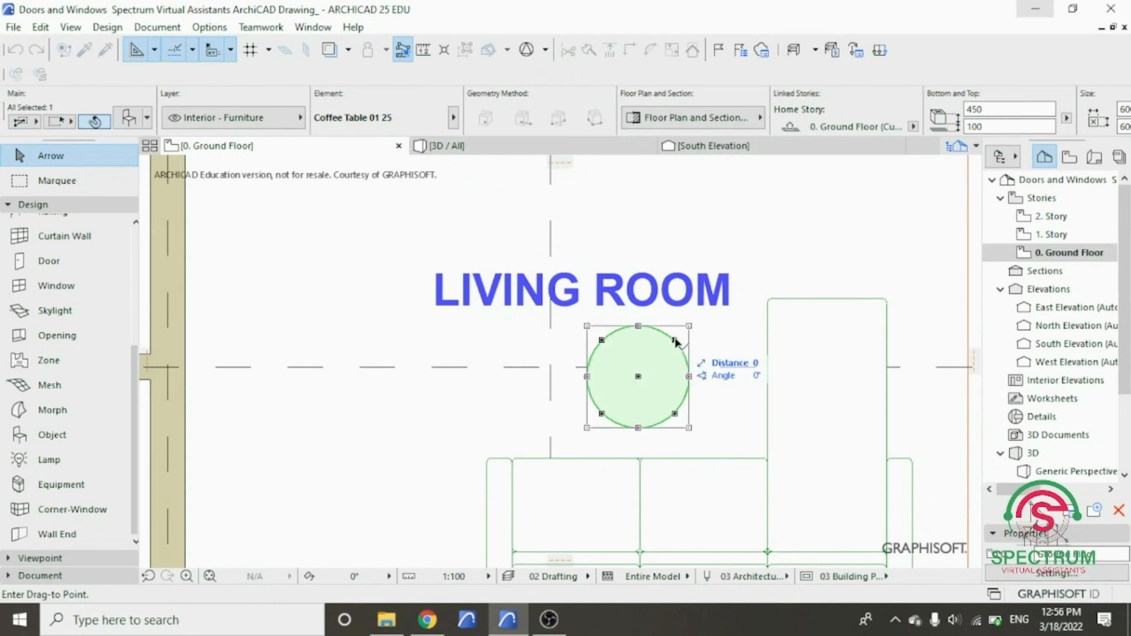
key(Escape)
key(Escape)
scroll(621, 400, down, 4)
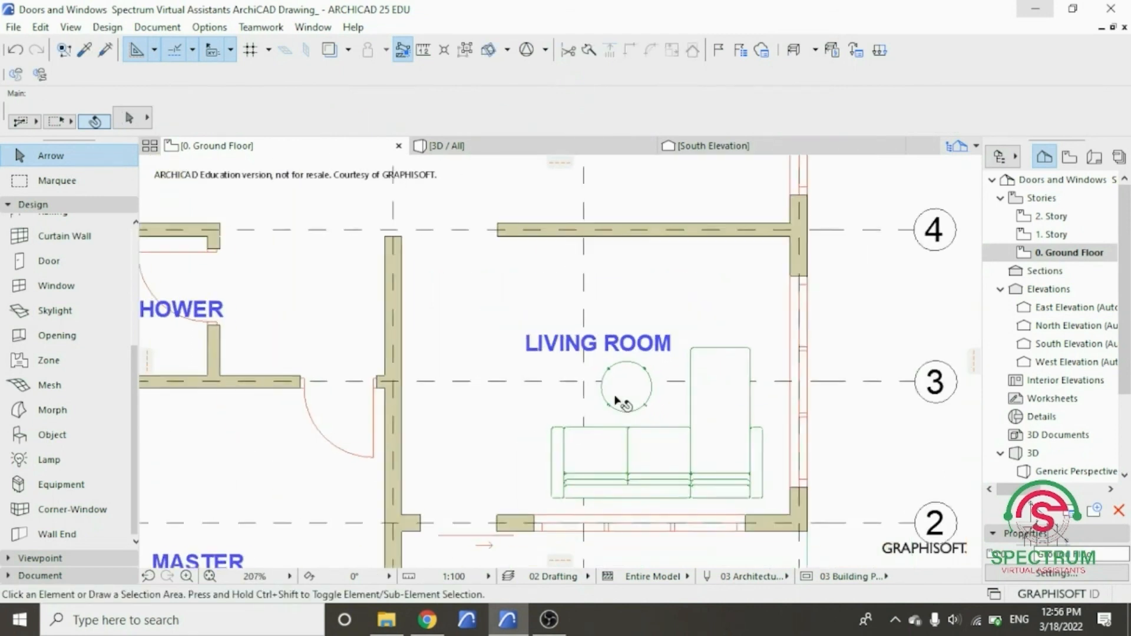
scroll(612, 382, down, 1)
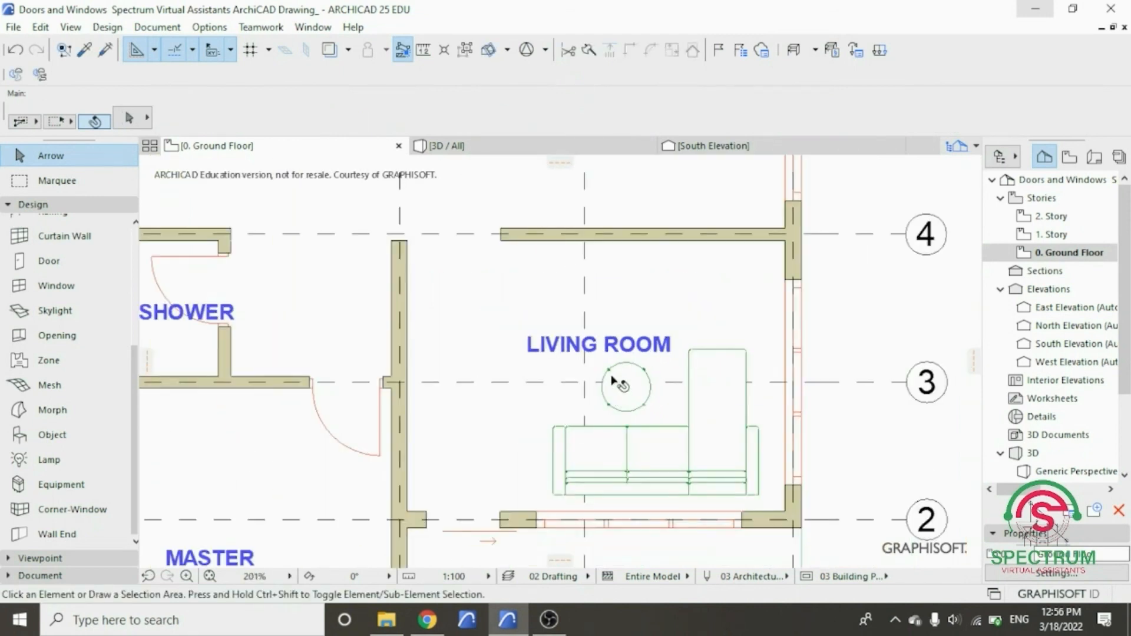
- Show the whole model in 3D and inspect the coffee table's position in front of the L-shaped sofa
right_click(837, 193)
click(849, 430)
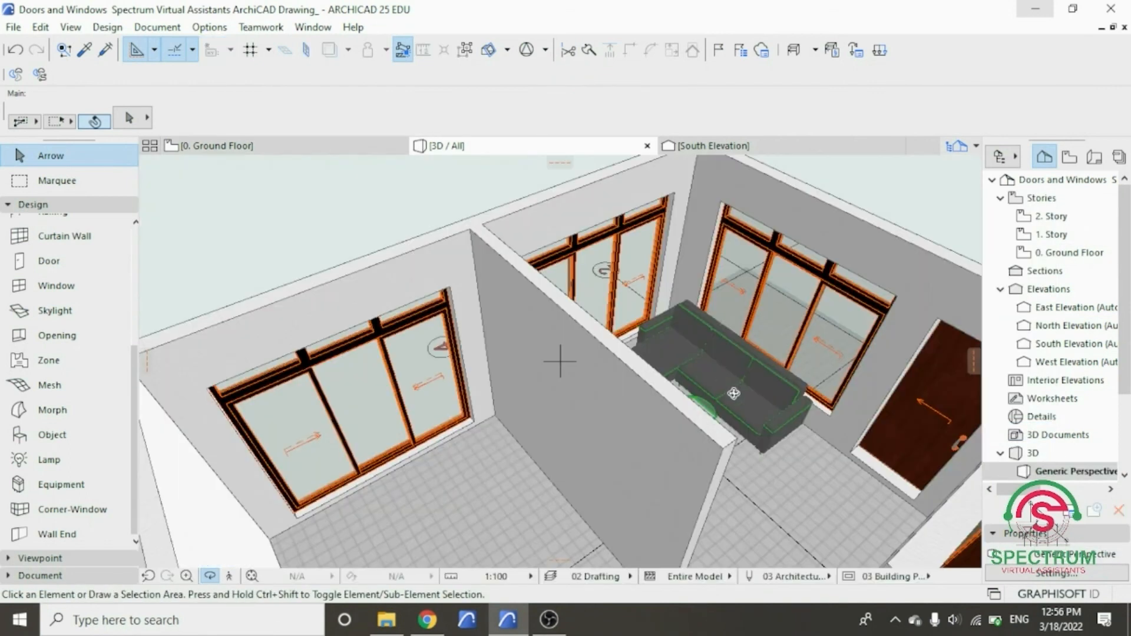
drag(705, 393, 641, 310)
- Return to the Ground Floor plan and set TV Stand Mounted 25 from a "tv" library search as the default object
click(302, 145)
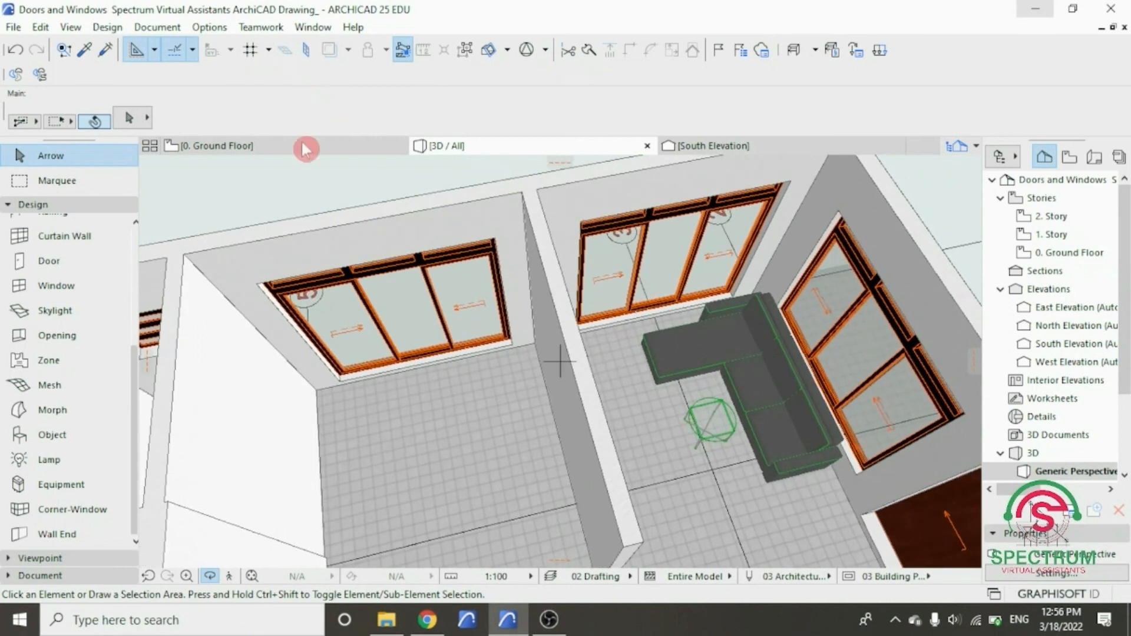
click(546, 219)
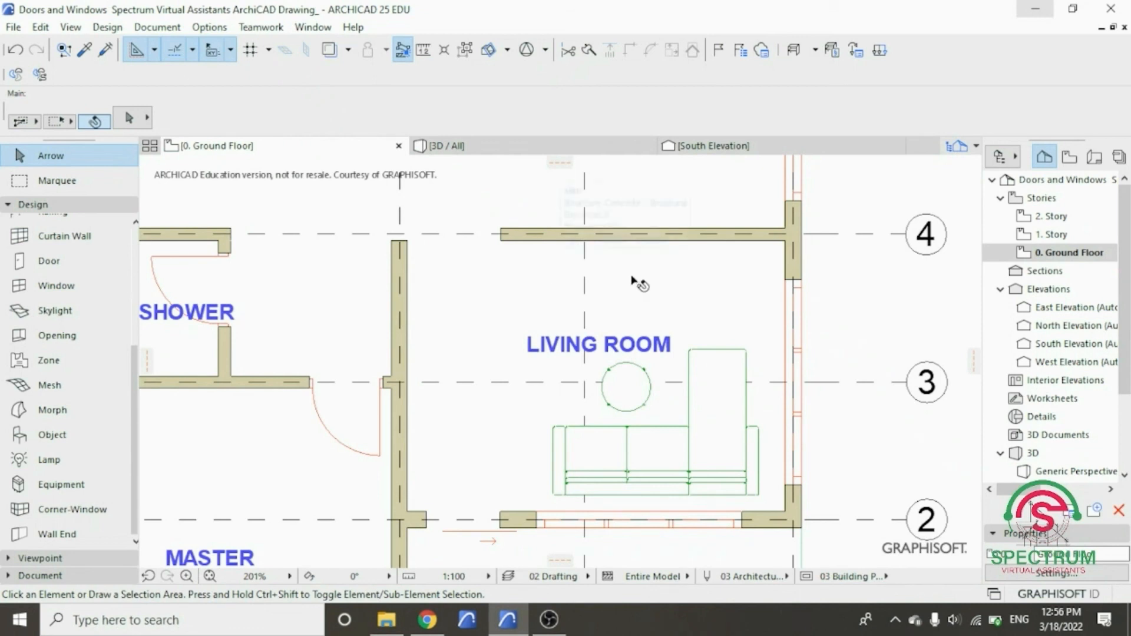
click(62, 437)
double_click(61, 437)
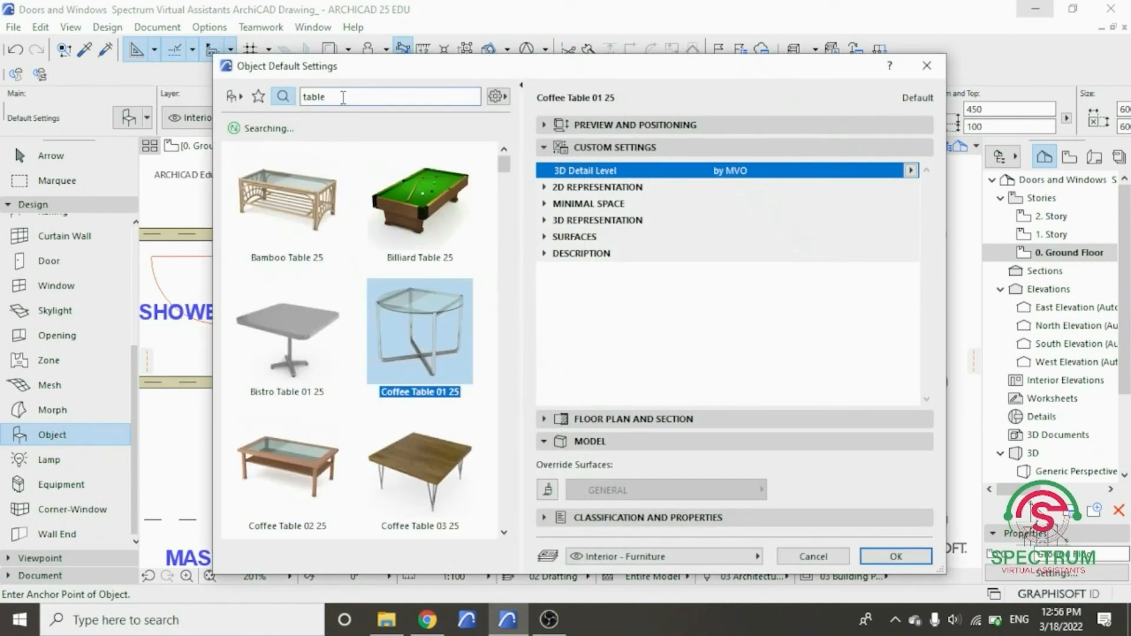
drag(343, 98, 268, 107)
text(tv)
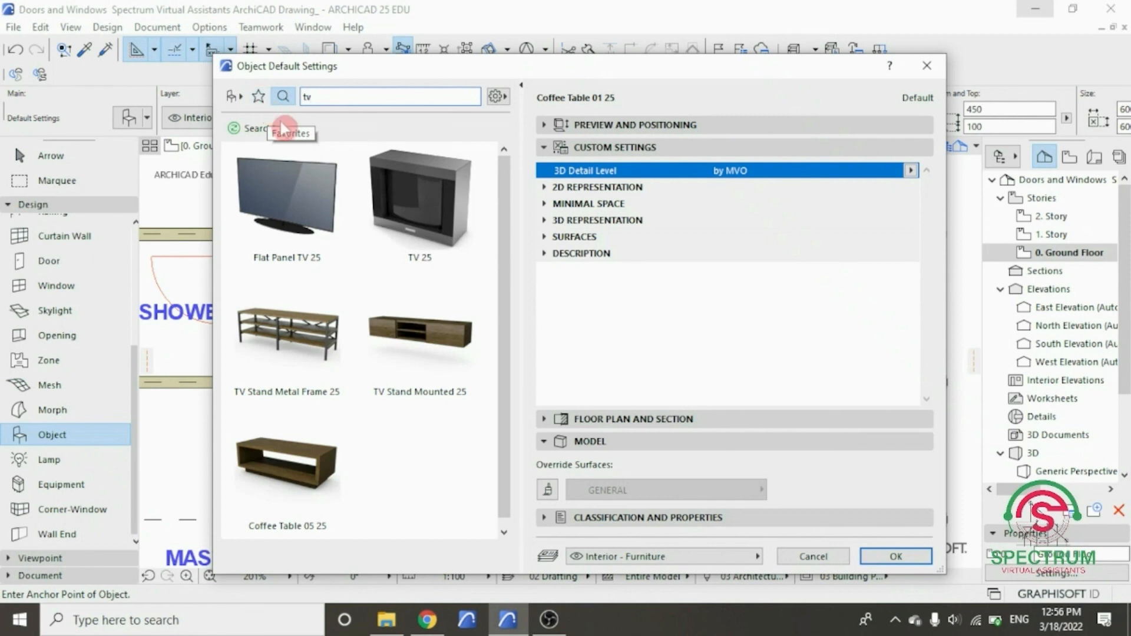
click(437, 339)
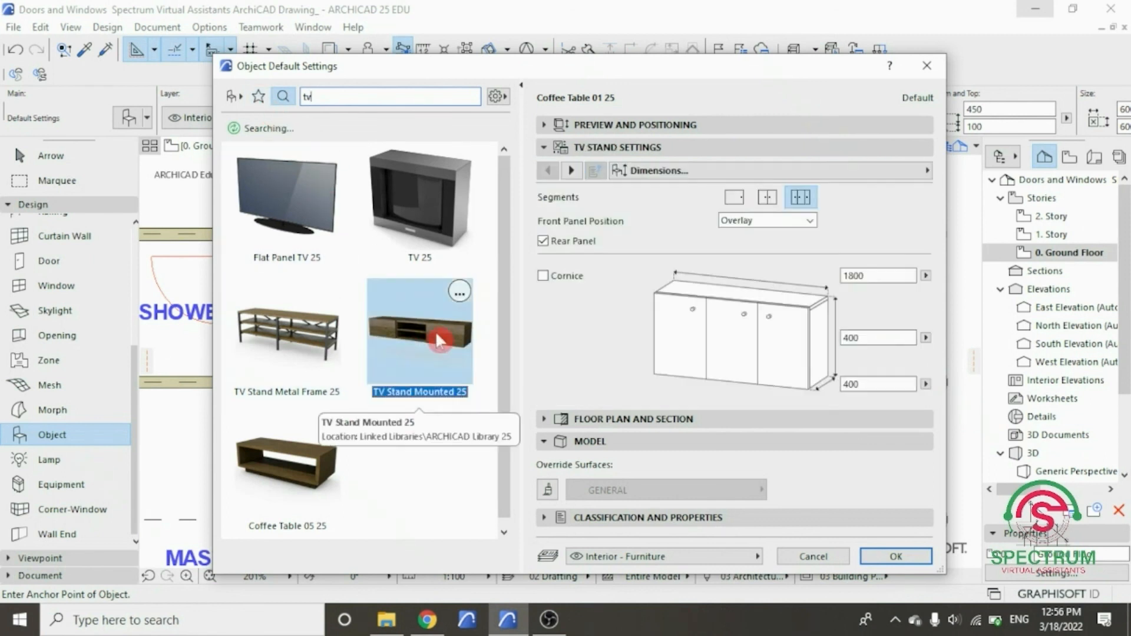
click(899, 562)
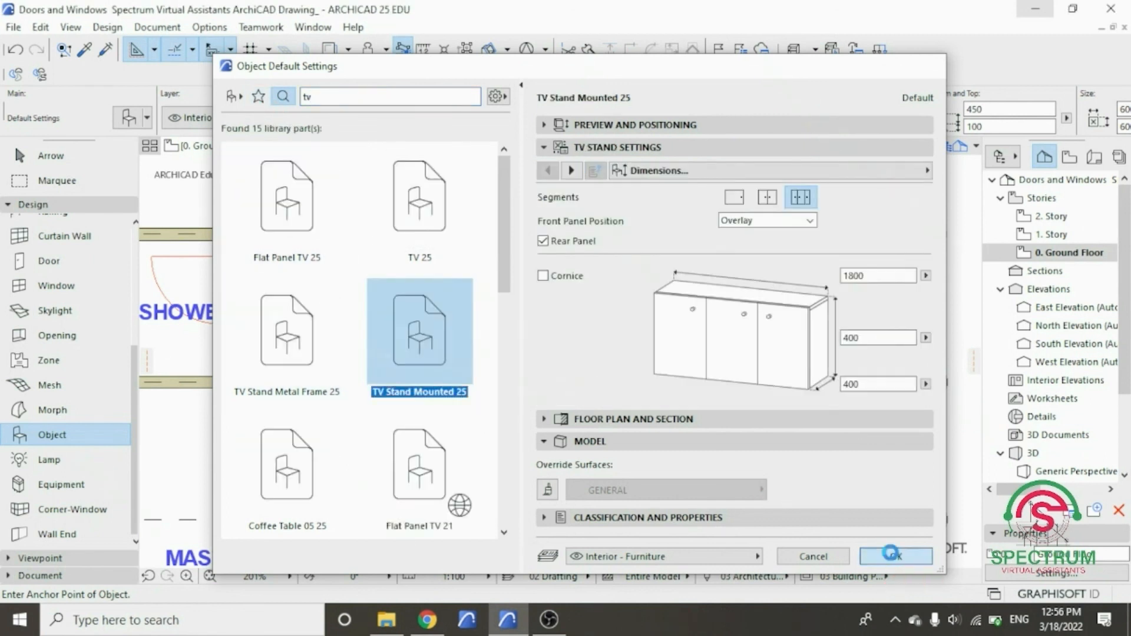
- Place the TV stand at the Living Room wall on grid line 4 and move it by its centre to face the coffee table
scroll(610, 261, up, 3)
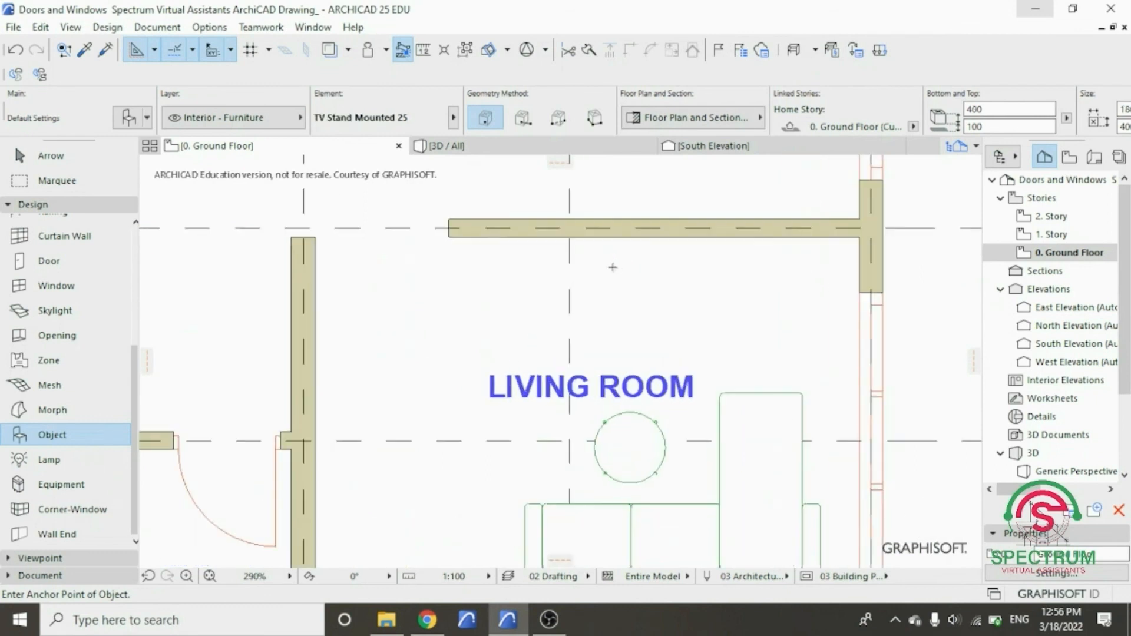
click(679, 266)
click(705, 263)
right_click(705, 263)
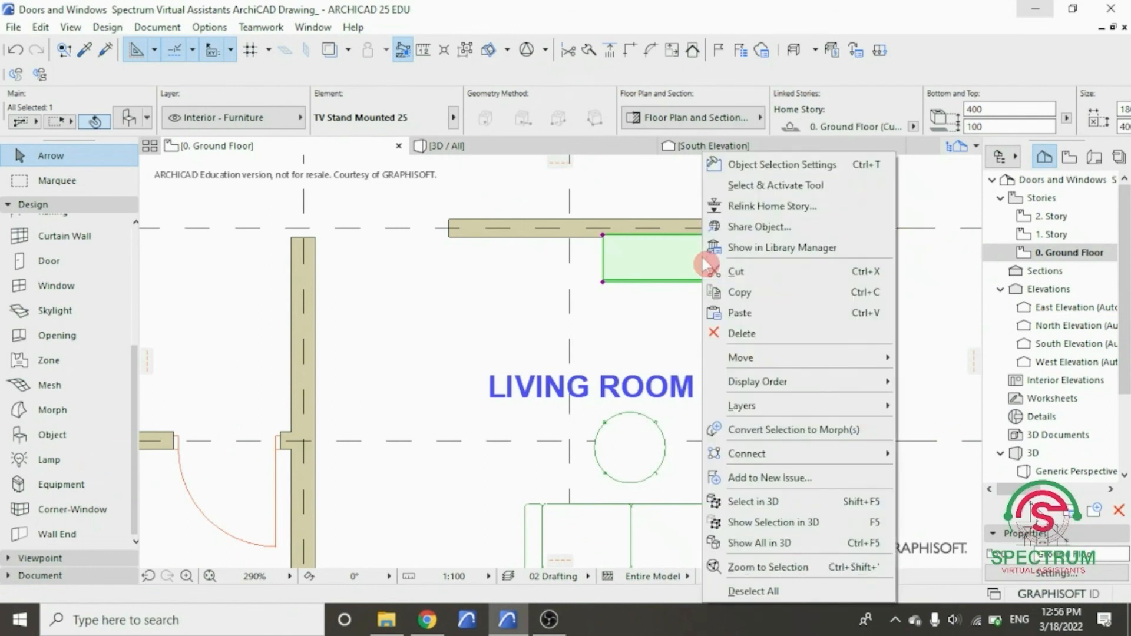
mouse_move(784, 358)
click(937, 358)
click(709, 258)
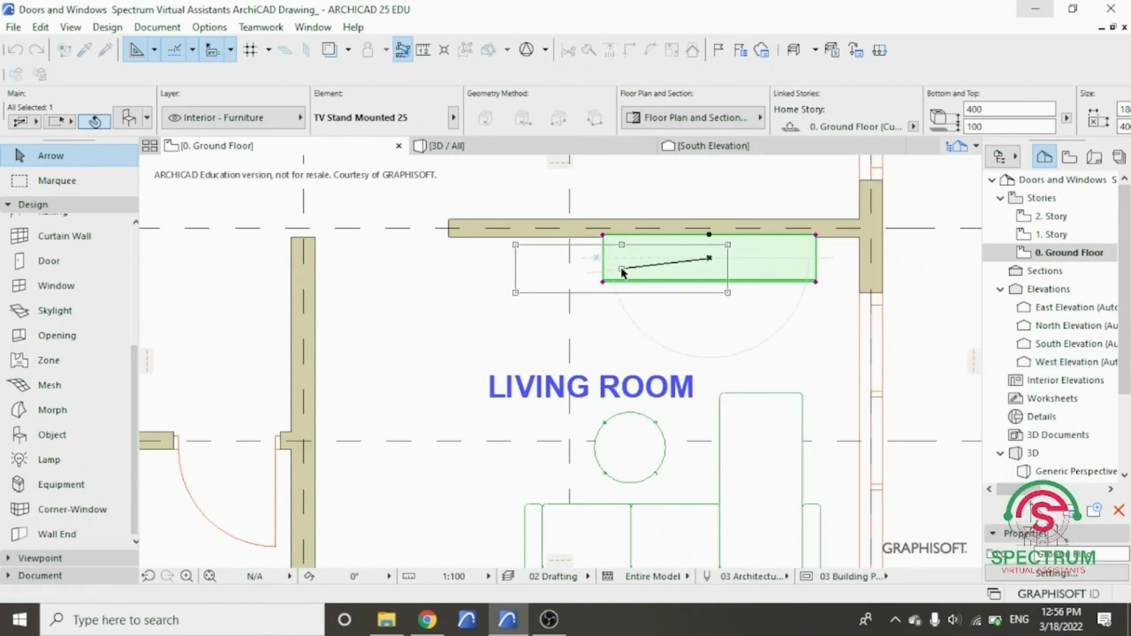
click(621, 268)
key(Escape)
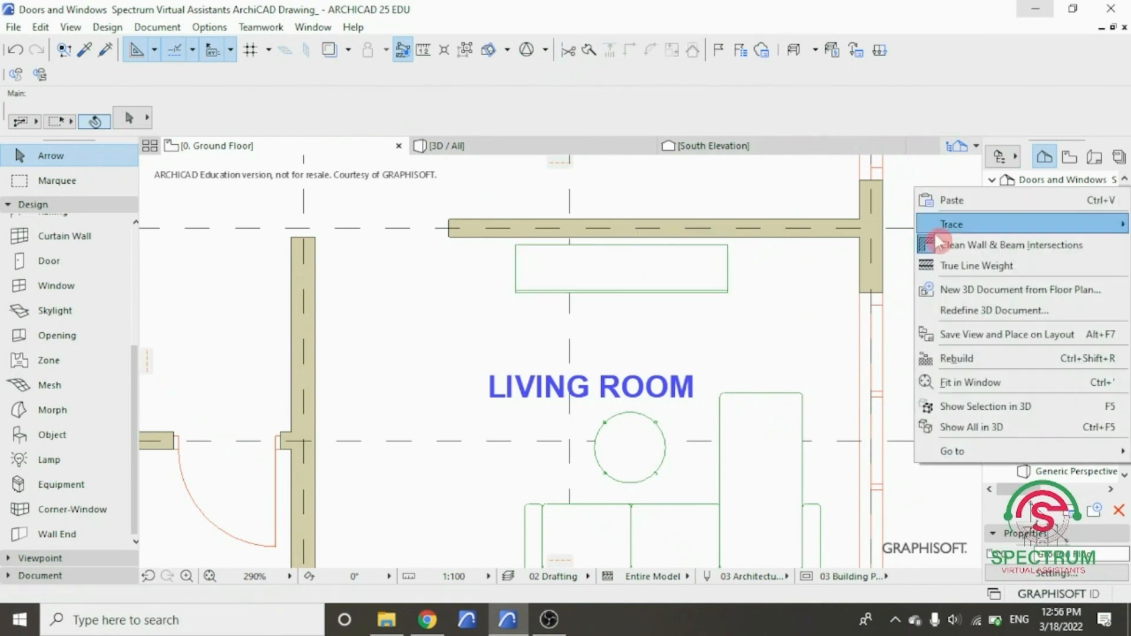
- Show the model in 3D and inspect the TV stand's position along the Living Room wall
click(973, 406)
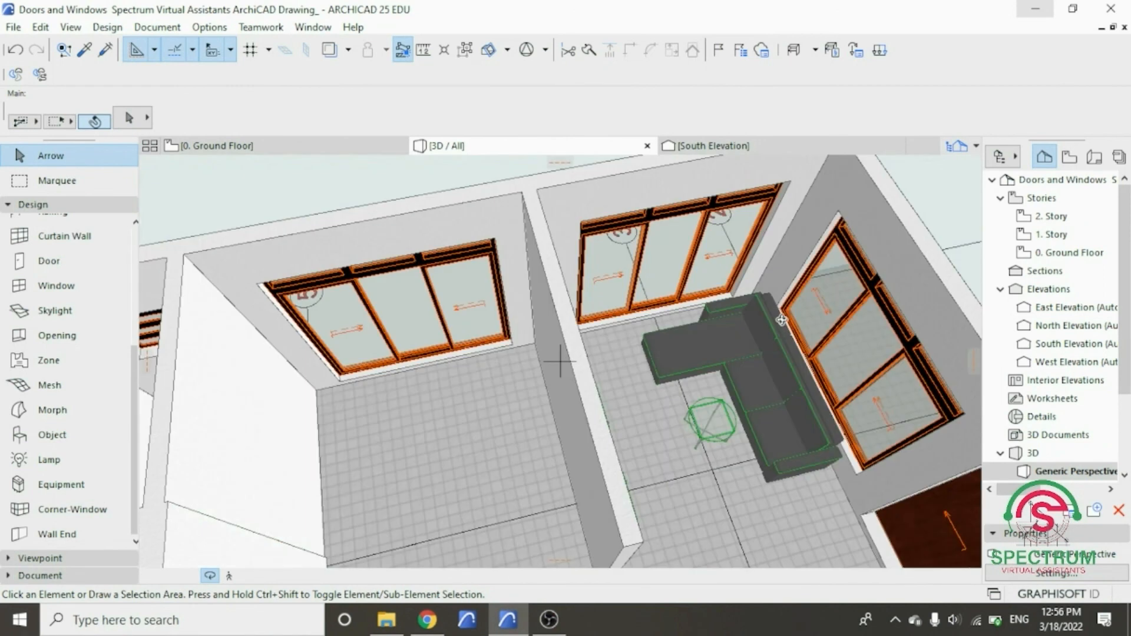
drag(770, 381, 472, 283)
drag(560, 362, 421, 472)
scroll(421, 472, up, 8)
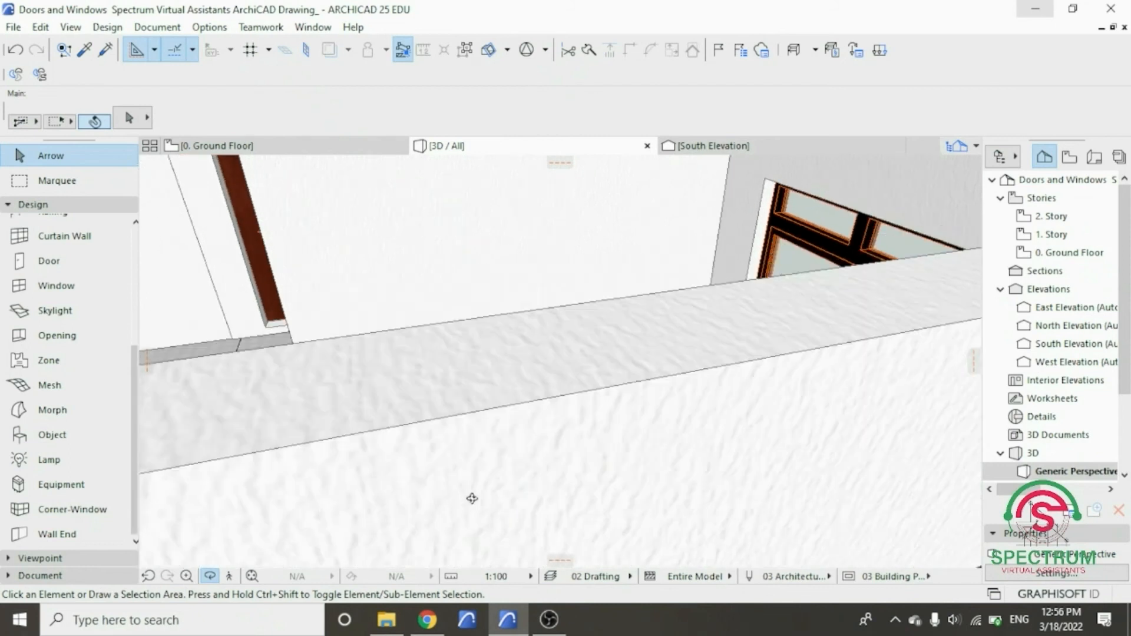
drag(472, 499, 440, 538)
- On the Ground Floor plan, set Flat Panel TV 25 as the default object and place it at the middle of the TV stand
click(289, 147)
click(476, 280)
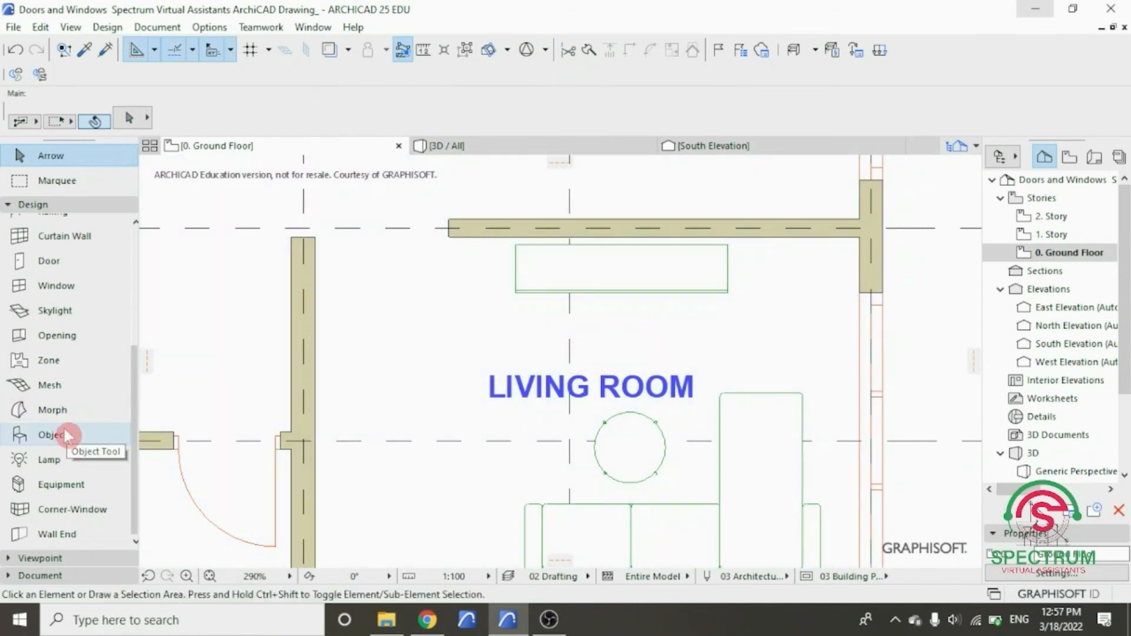
click(59, 435)
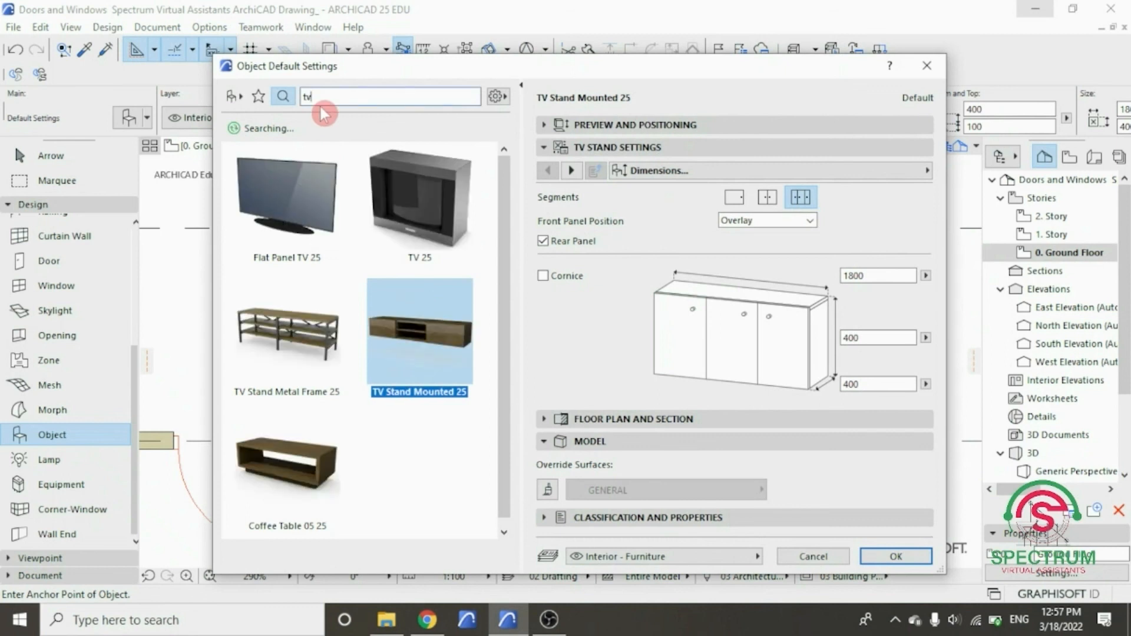
click(298, 198)
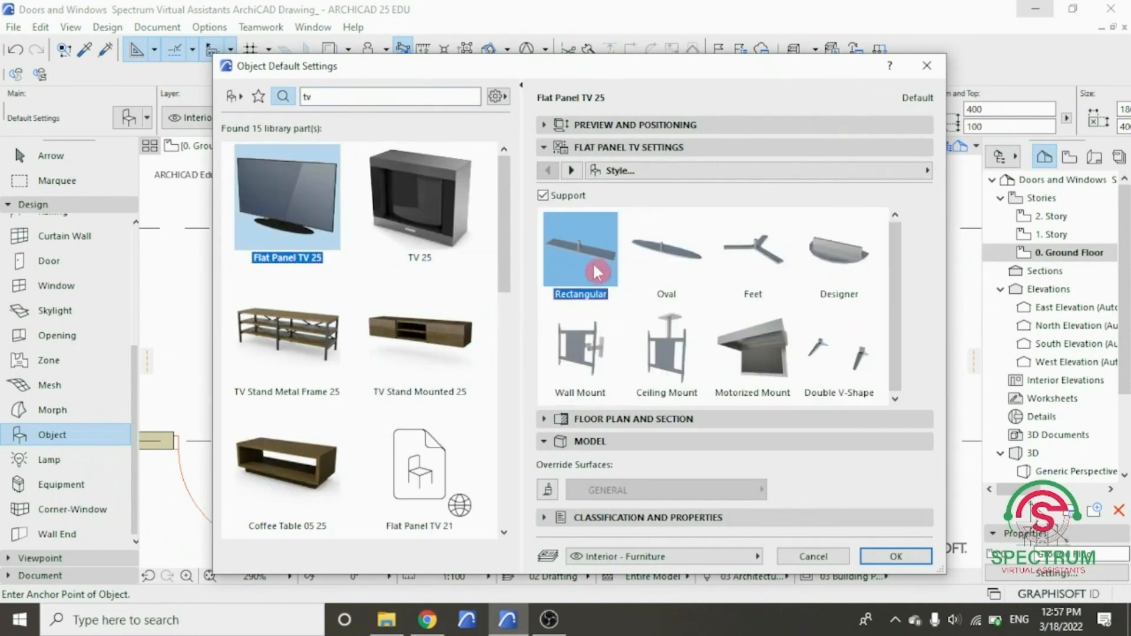
click(876, 550)
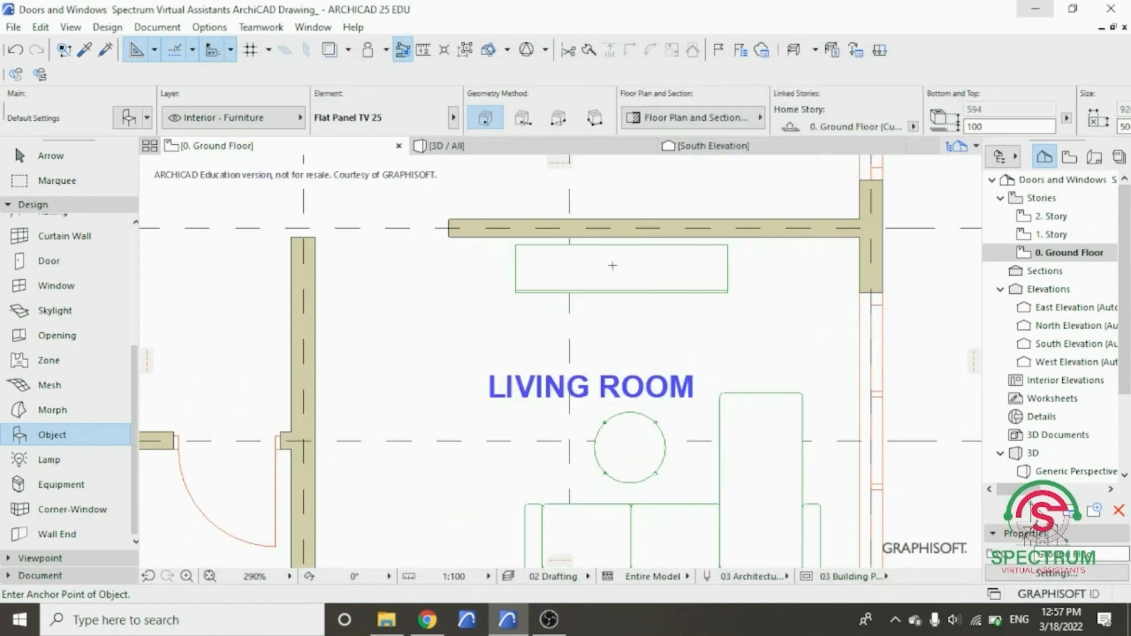
click(621, 265)
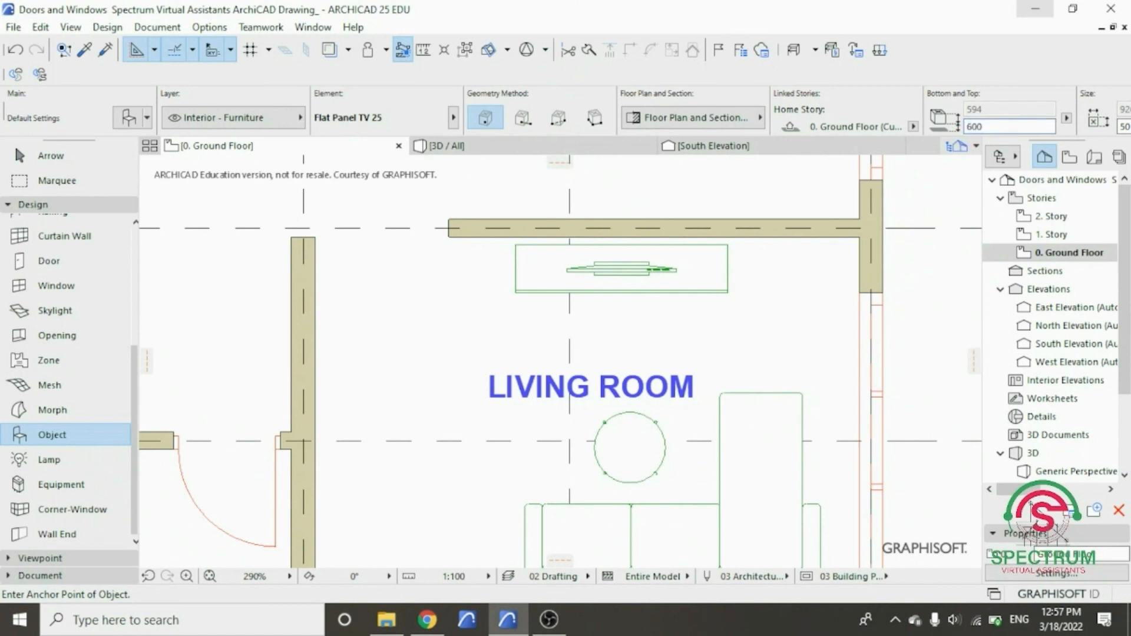
- Show the whole model in 3D and examine up close how the flat panel TV sits relative to the TV stand
right_click(413, 301)
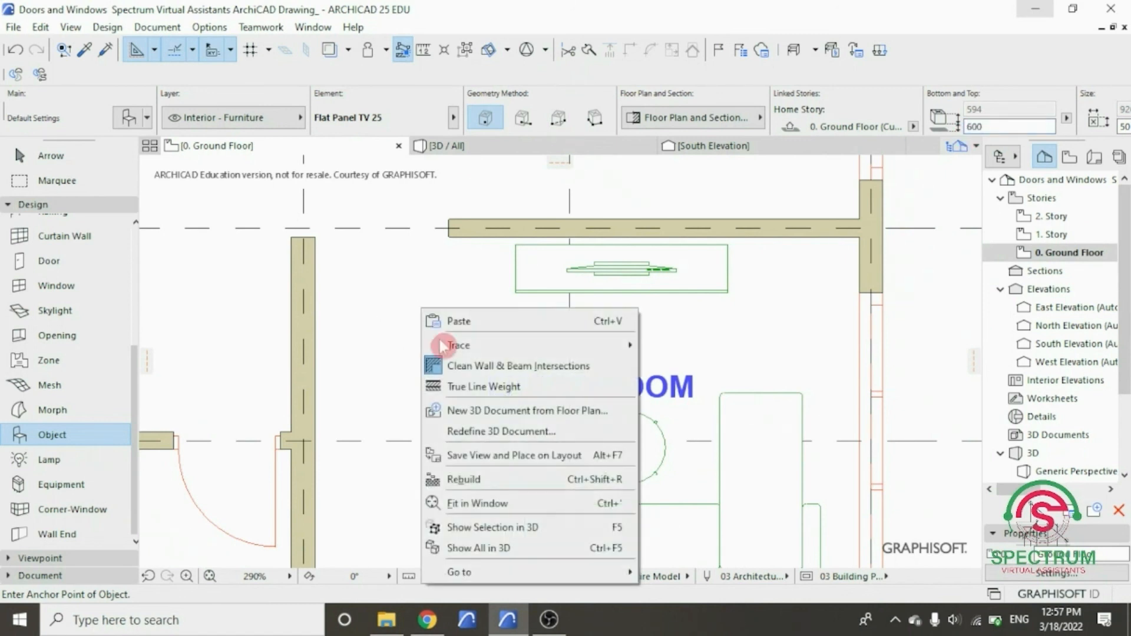
click(522, 546)
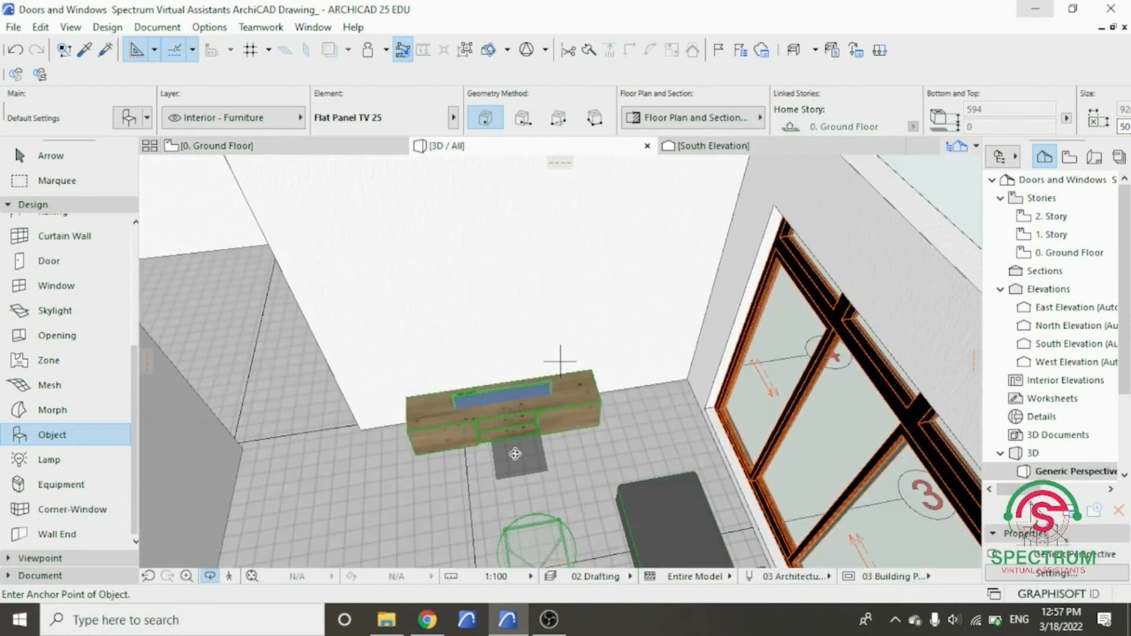
shift+middle_drag(515, 454, 475, 378)
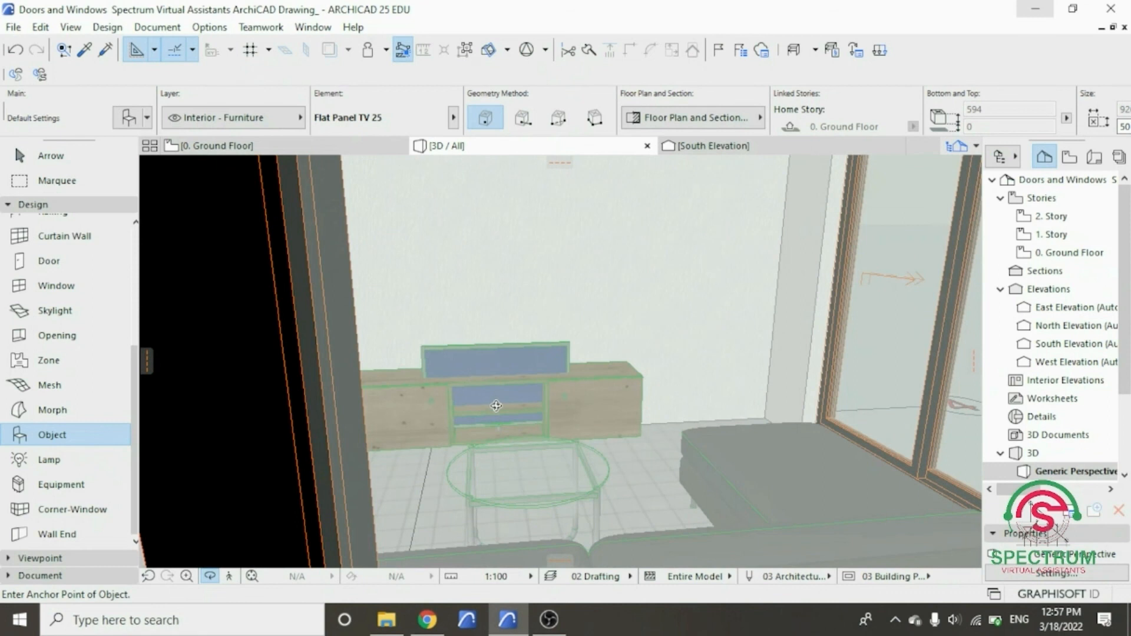
scroll(498, 419, up, 5)
scroll(498, 419, up, 2)
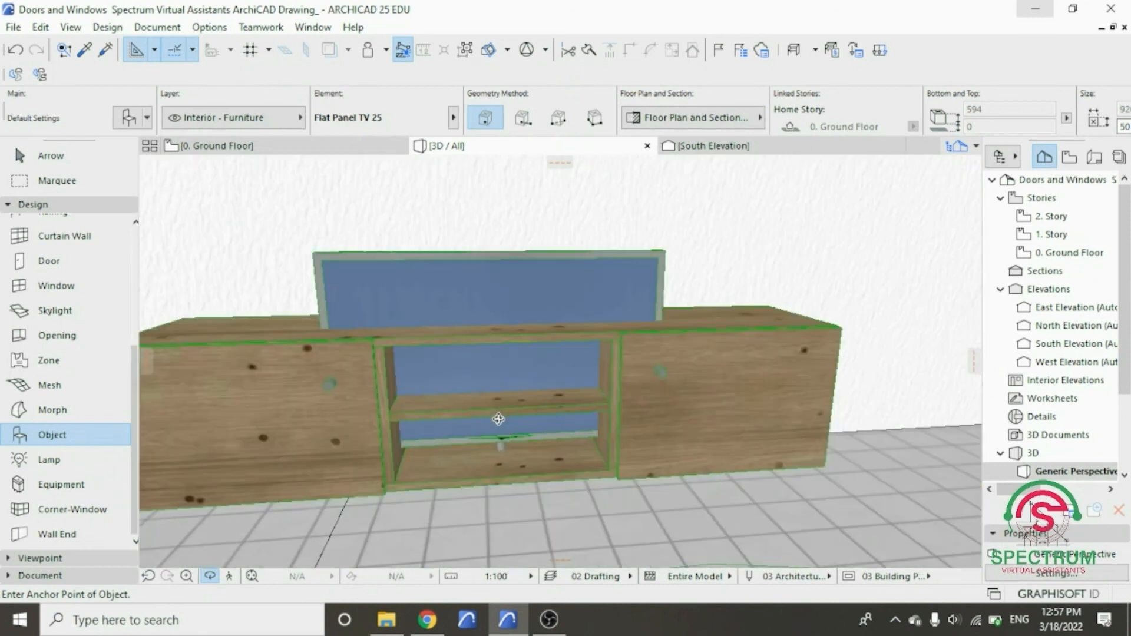
- Move the flat panel TV straight up onto the top of the TV stand, to a base height of about 481 mm
key(Escape)
key(Escape)
click(502, 437)
right_click(502, 441)
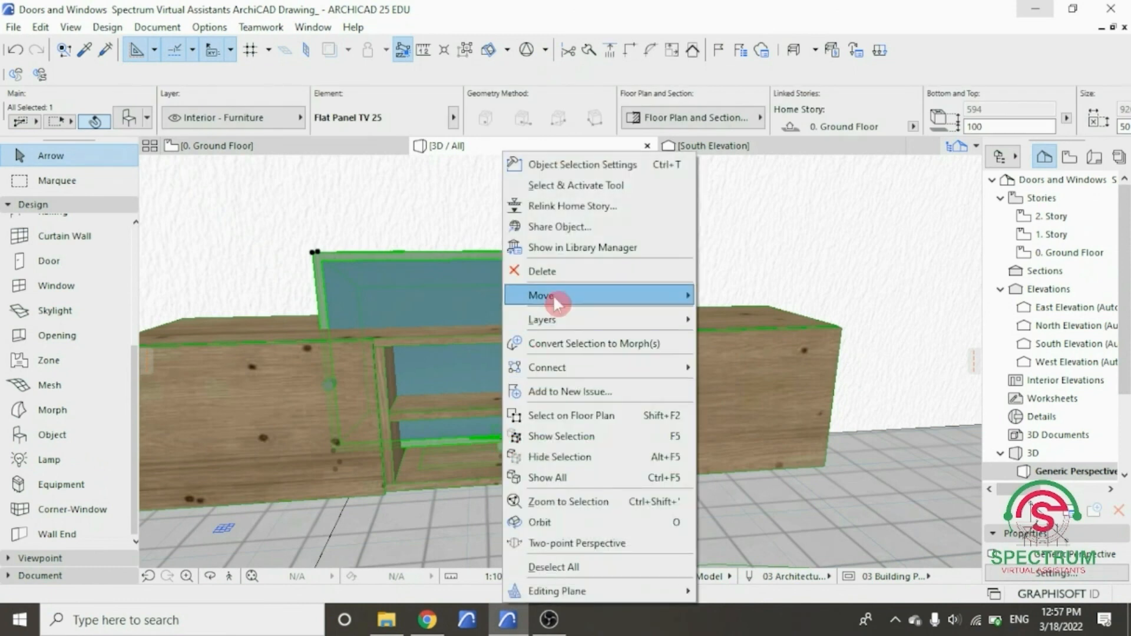
click(724, 296)
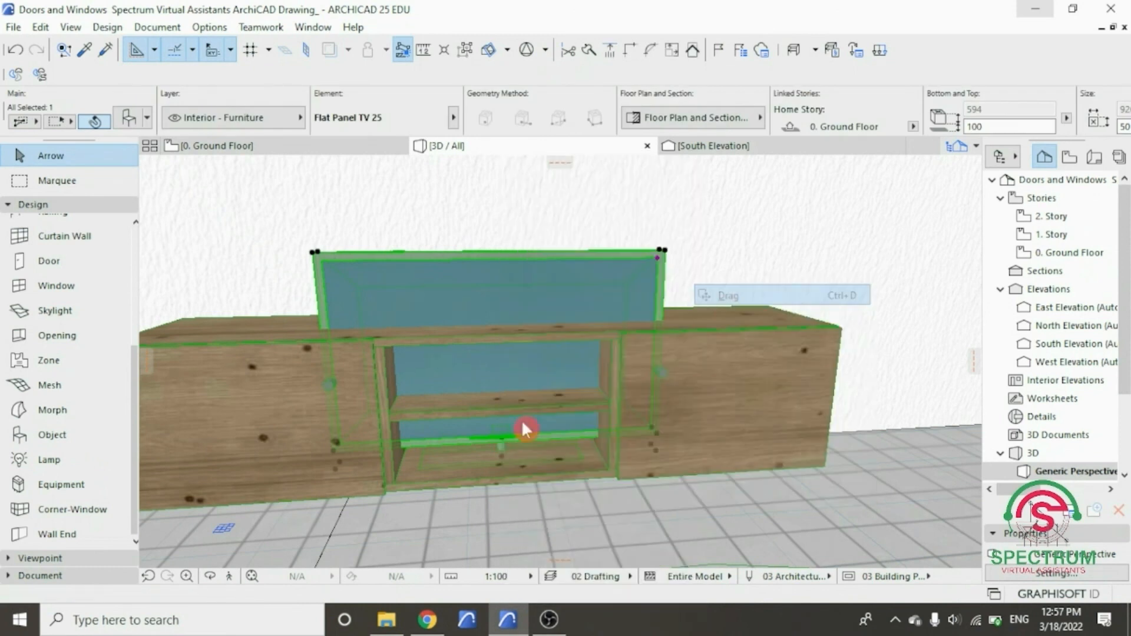
click(503, 447)
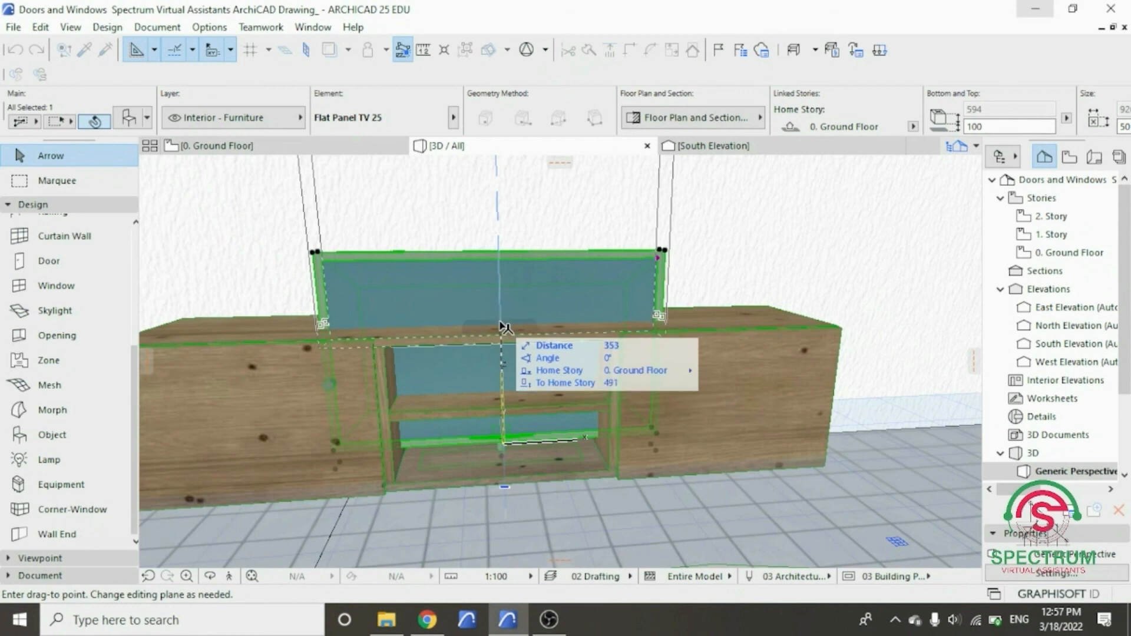
click(500, 323)
scroll(500, 331, up, 3)
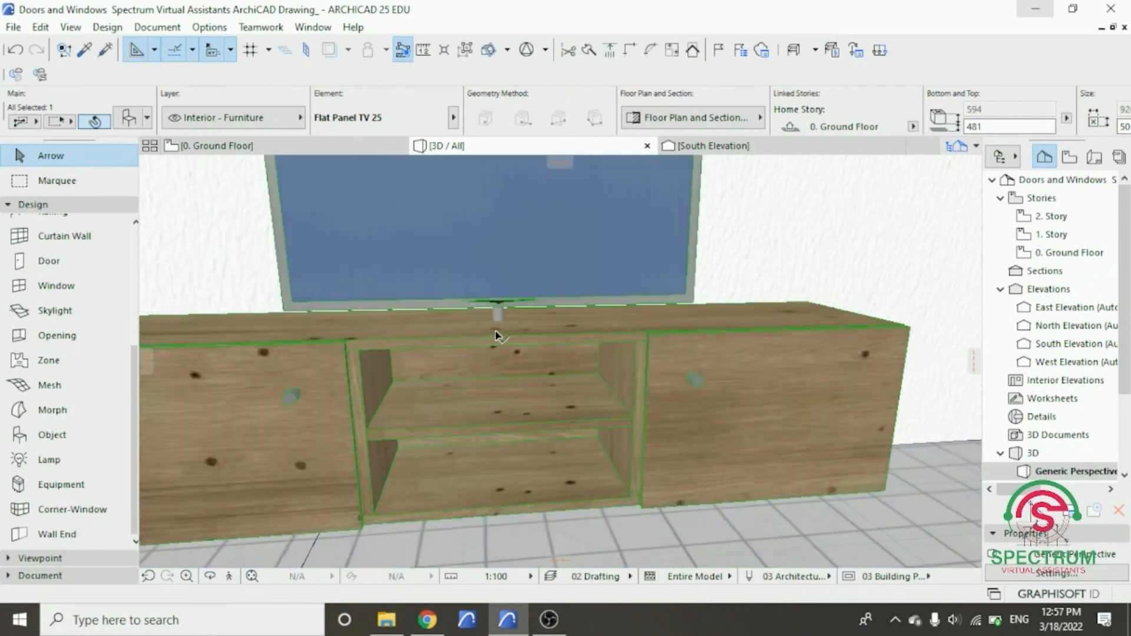
- Move the flat panel TV vertically in 3D so its base plate rests on the TV stand's top surface
right_click(510, 305)
mouse_move(545, 295)
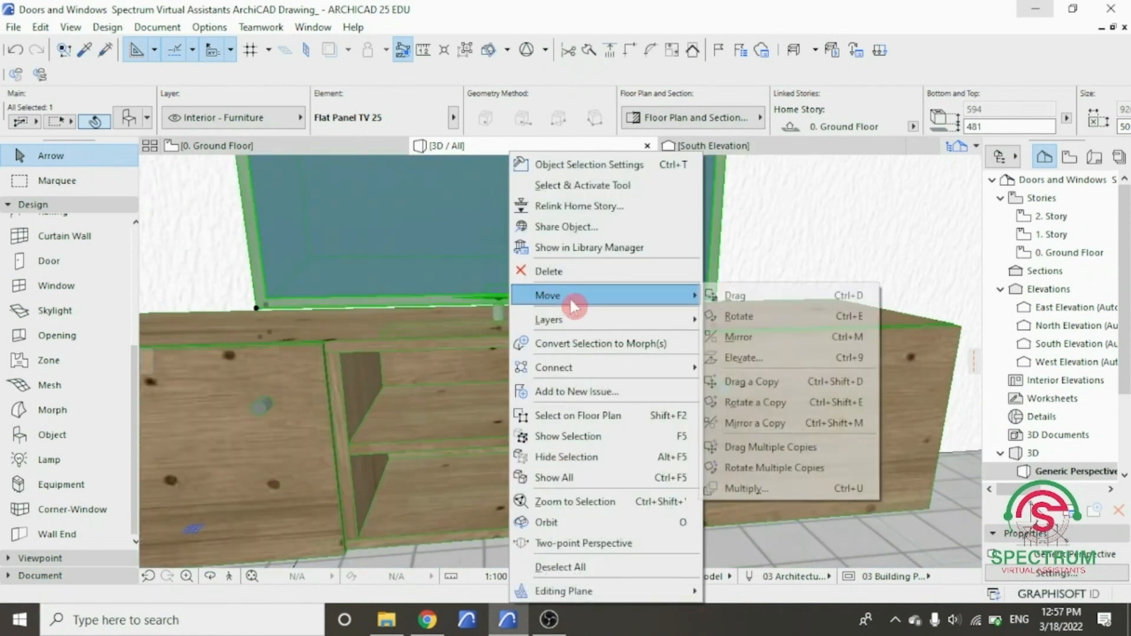
click(795, 314)
click(500, 323)
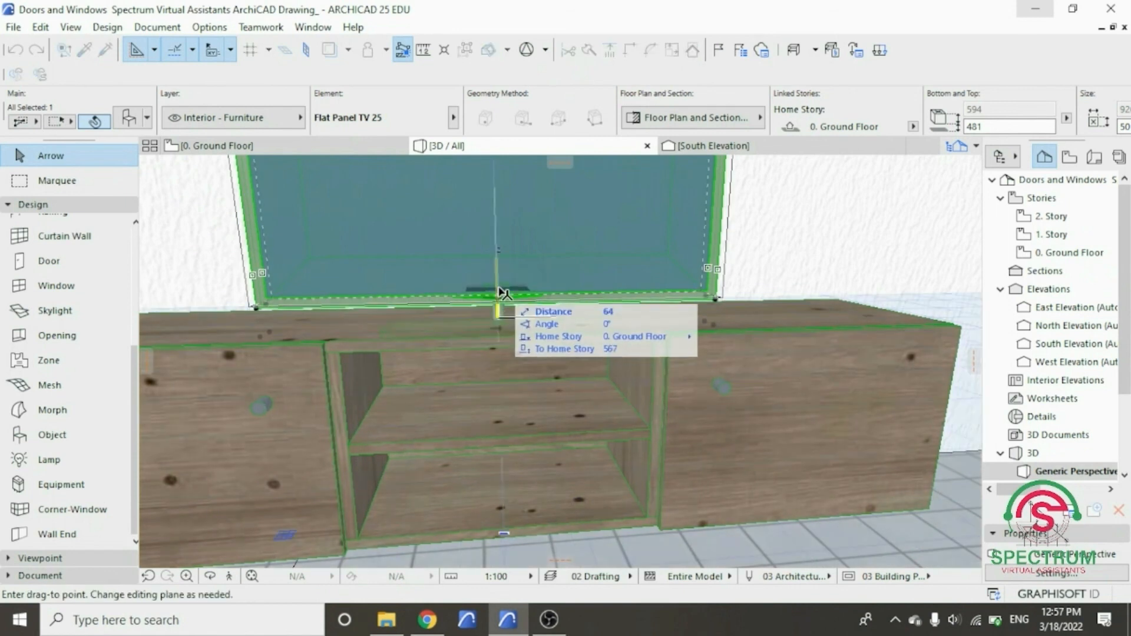
click(502, 287)
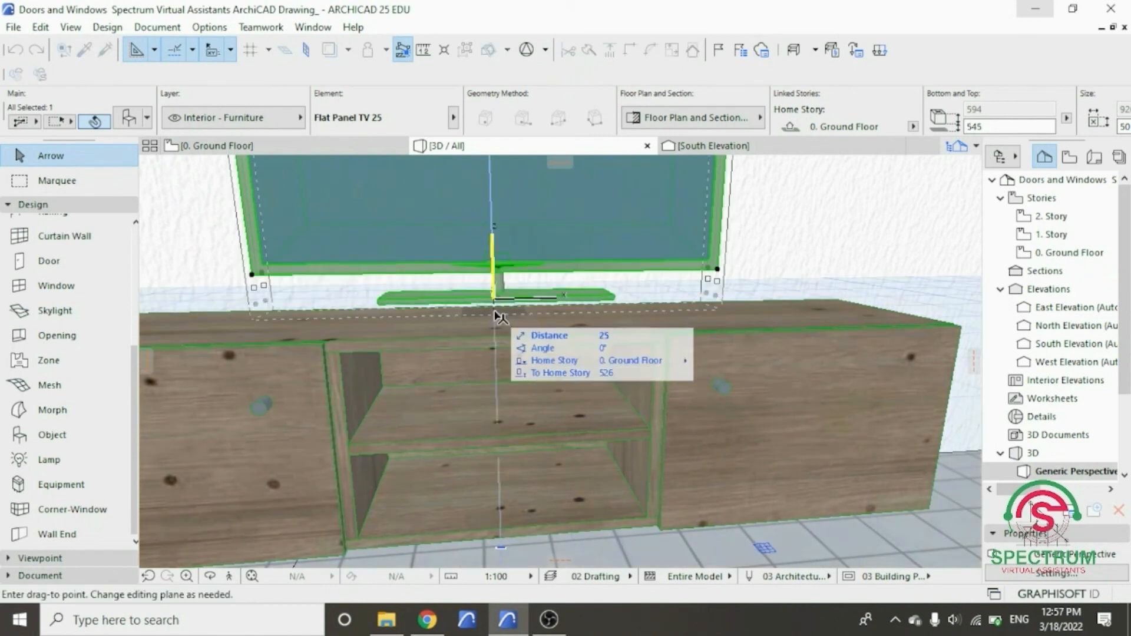
click(498, 316)
key(Escape)
- Examine the TV and its stand inside the living room from an elevated 3D viewpoint
scroll(521, 330, down, 6)
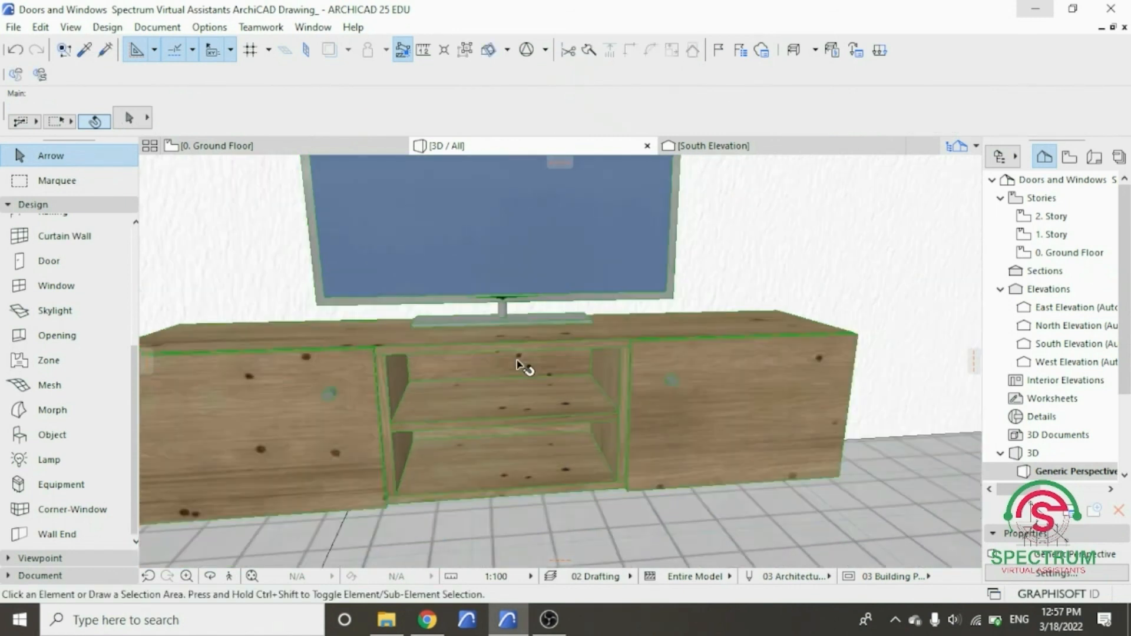
scroll(525, 357, down, 8)
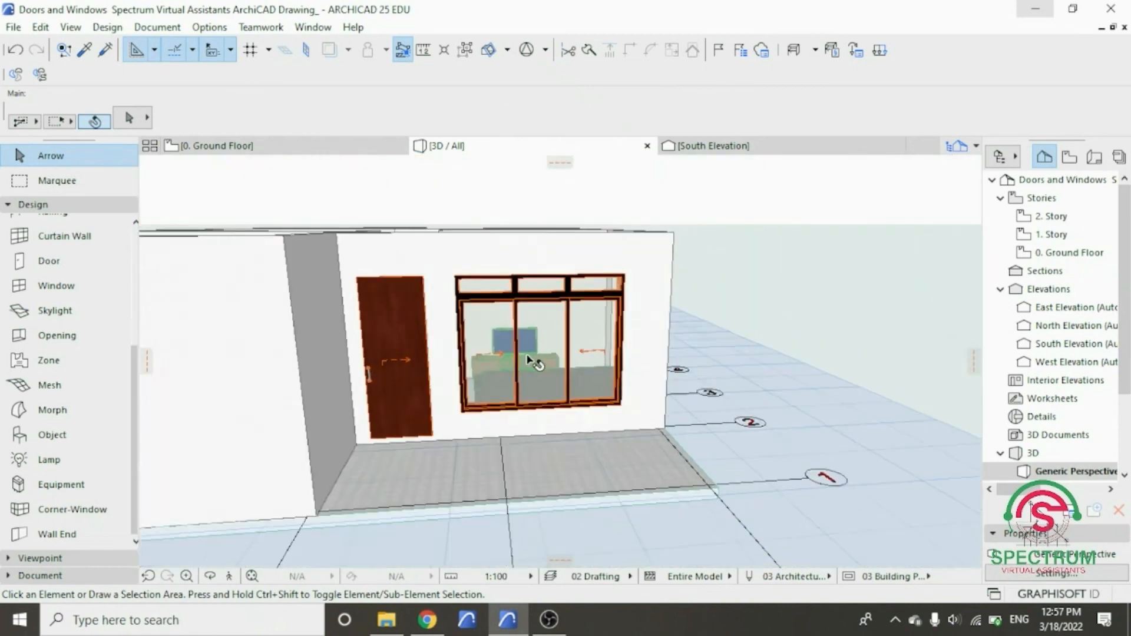
click(209, 577)
drag(556, 299, 897, 286)
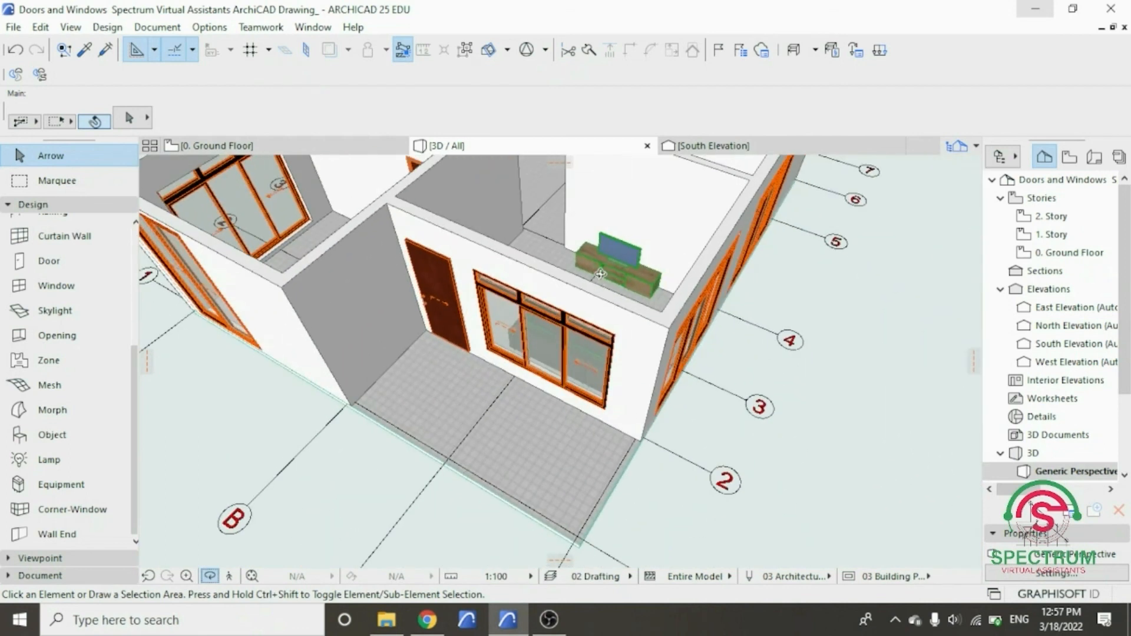
drag(600, 274, 735, 266)
- Show the Ground Floor plan and examine the layout of all rooms around the furnished living room
click(277, 145)
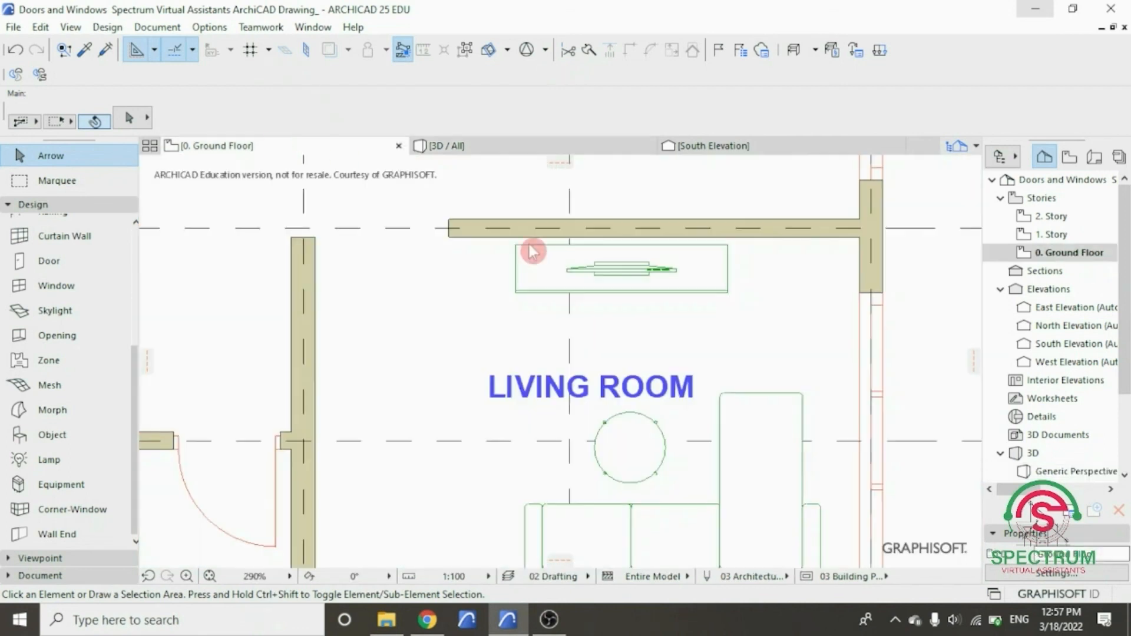
scroll(652, 360, down, 8)
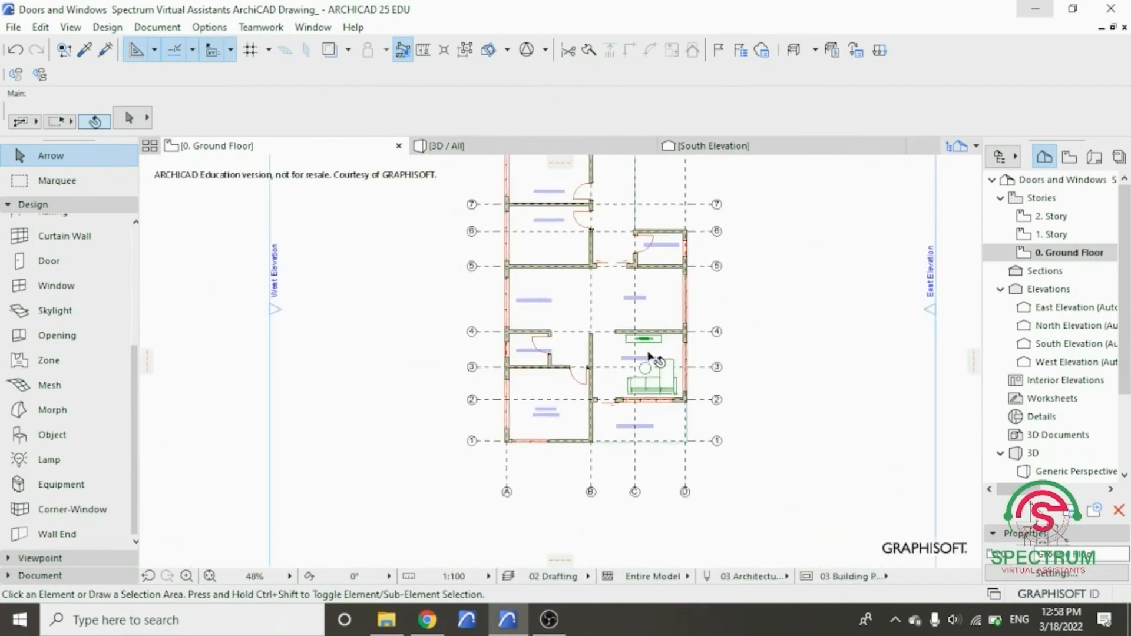
scroll(631, 285, up, 5)
scroll(578, 268, down, 3)
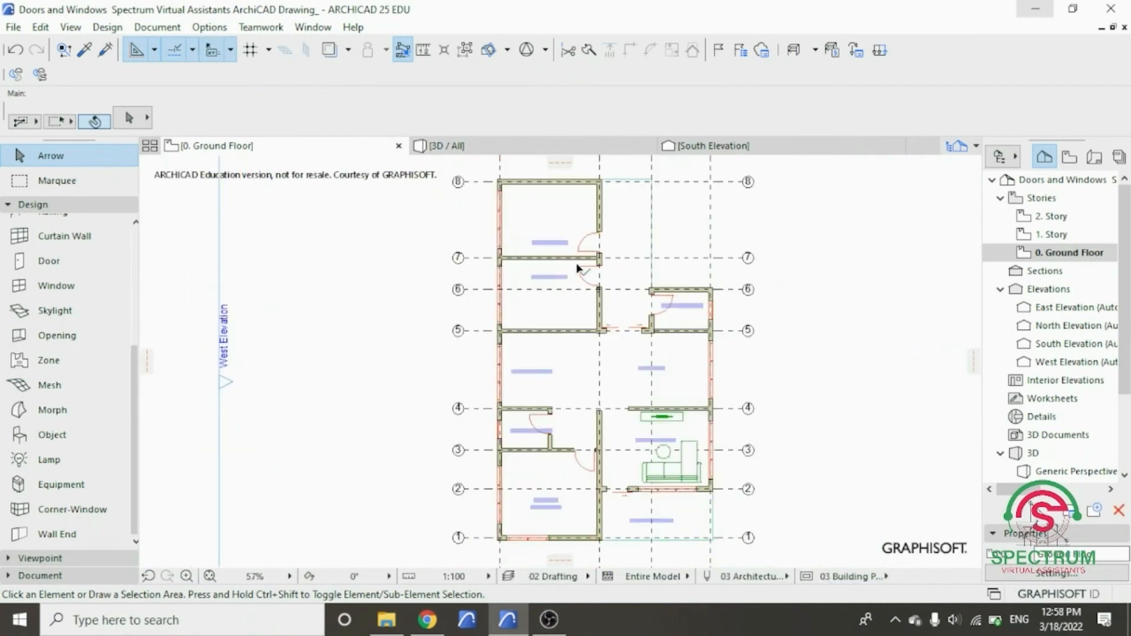
scroll(652, 362, up, 2)
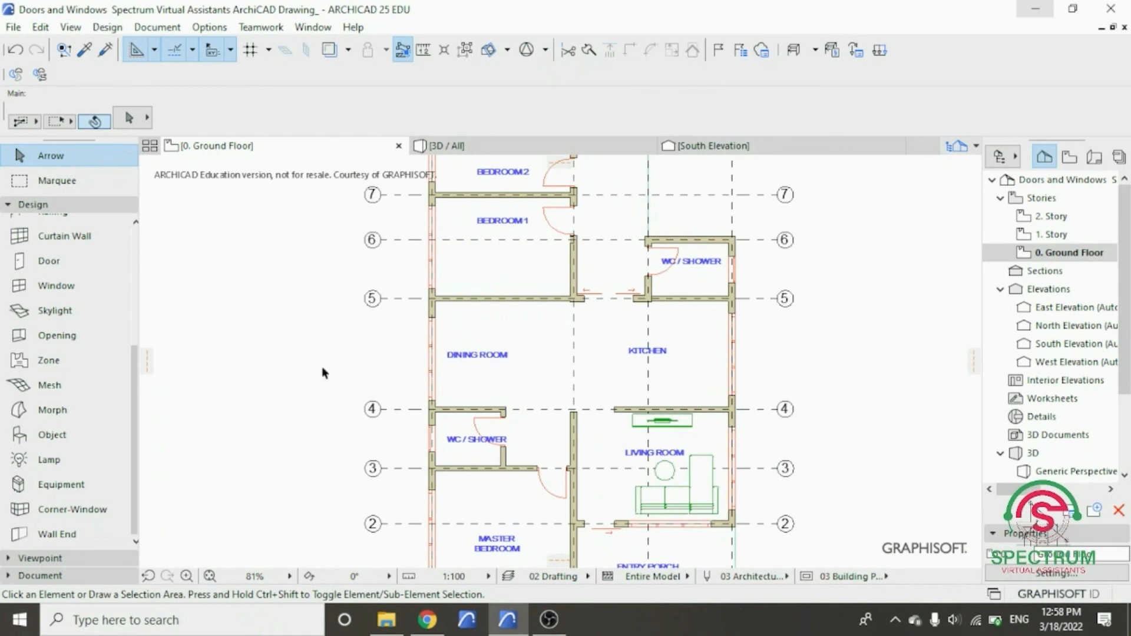
- Browse the 1.1 Furnishing 25 library folders in the object default settings, closing them without choosing an object
click(59, 435)
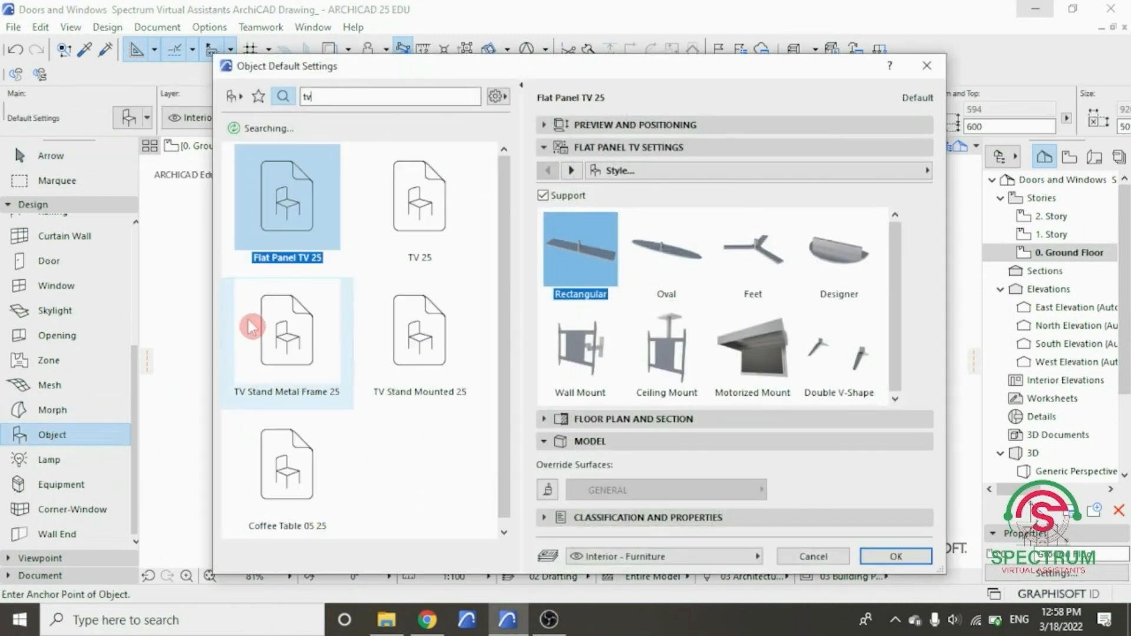
click(234, 97)
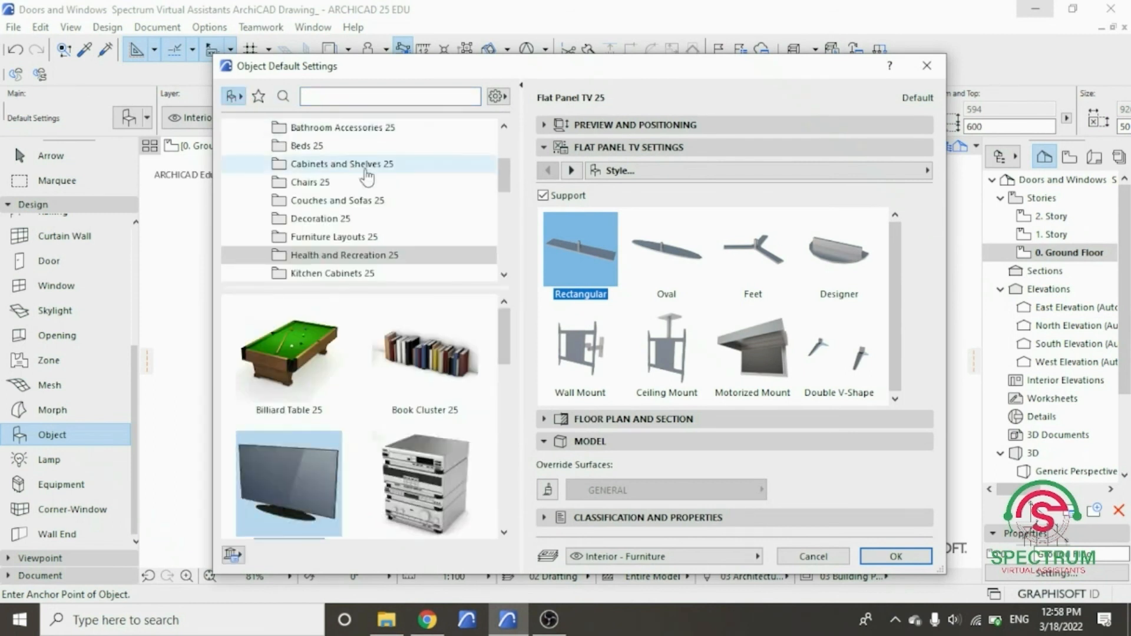
scroll(505, 175, up, 1)
drag(505, 172, 503, 158)
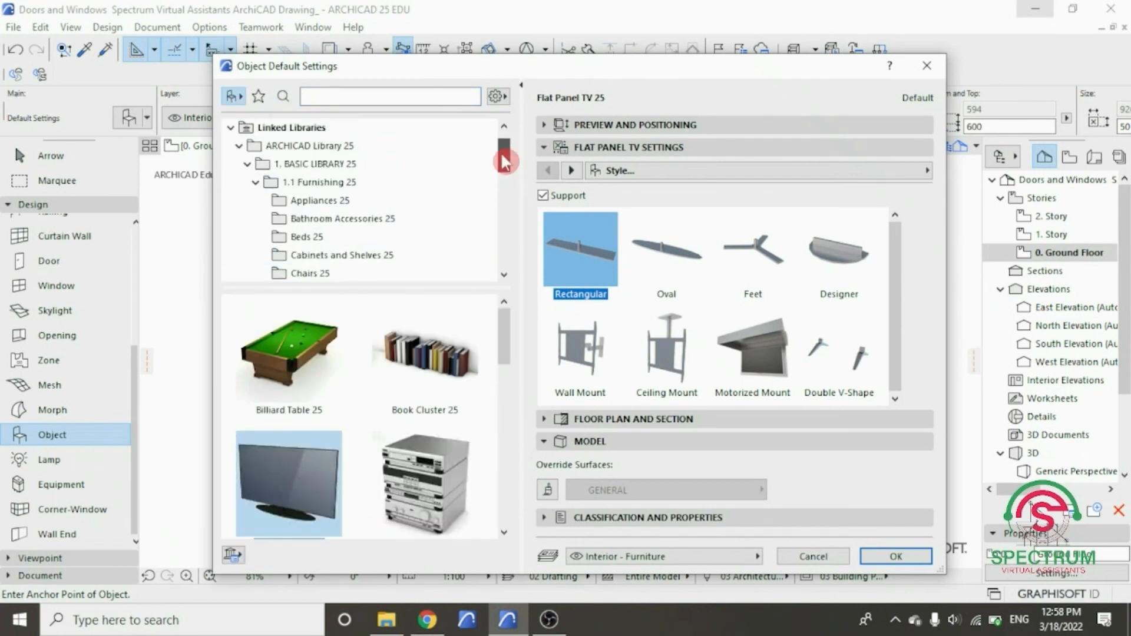
click(489, 182)
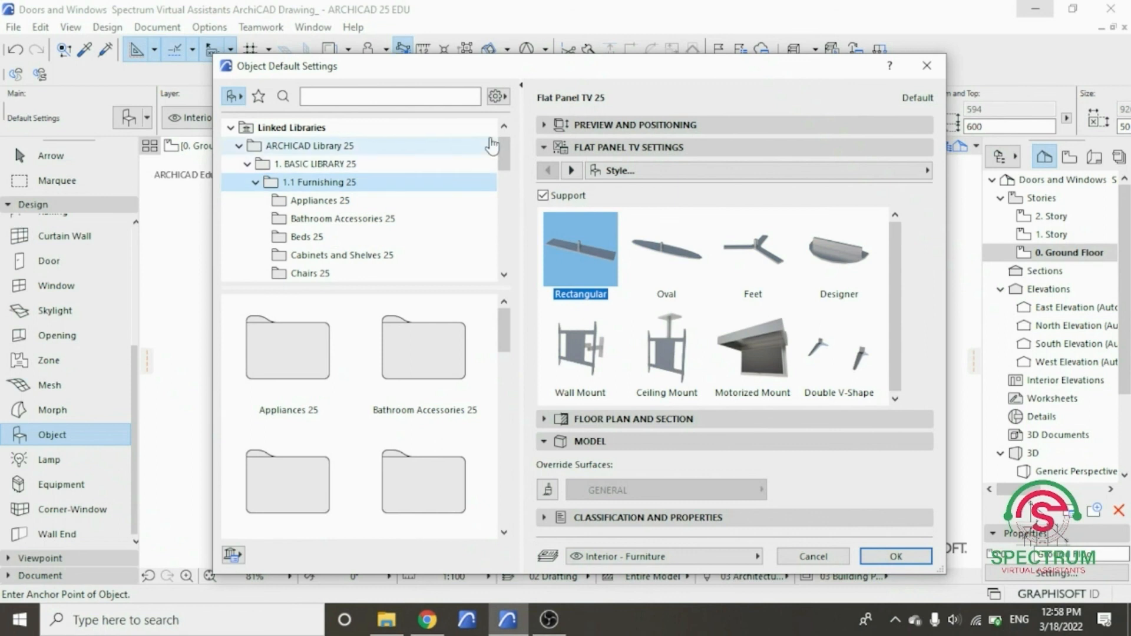
drag(505, 158, 506, 165)
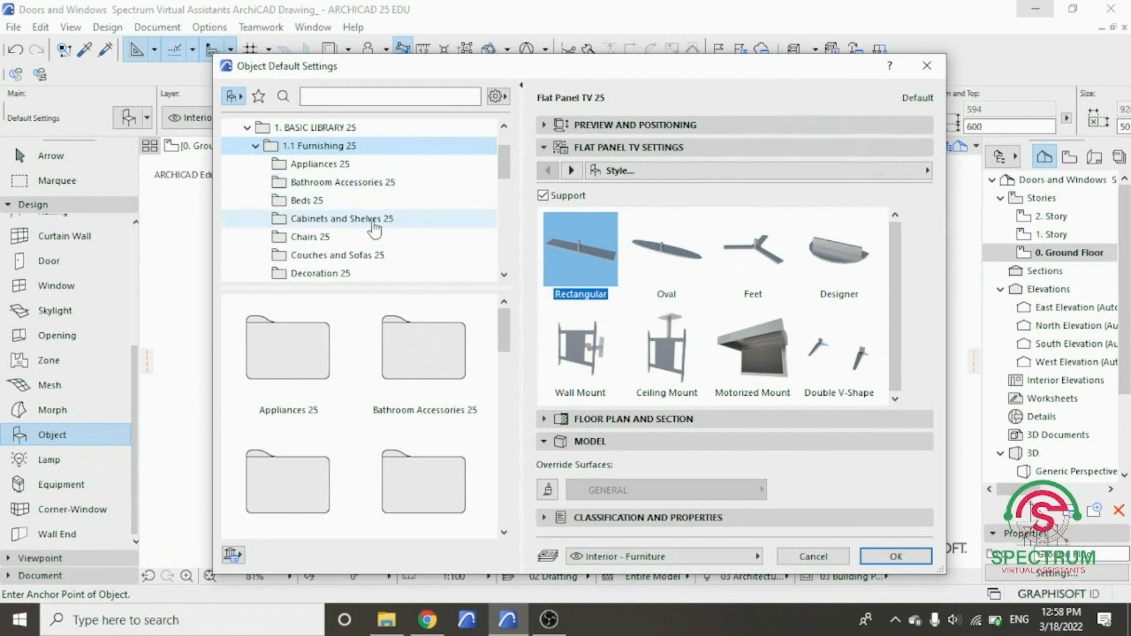
click(506, 170)
mouse_move(506, 171)
mouse_down()
mouse_move(505, 219)
mouse_move(501, 188)
mouse_up()
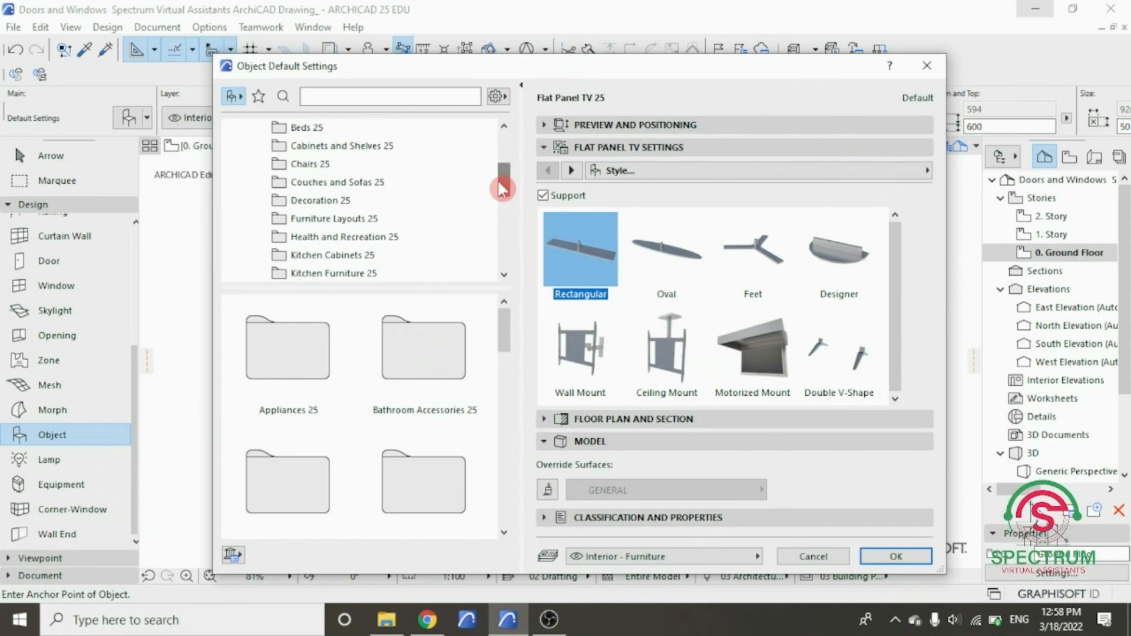
click(929, 66)
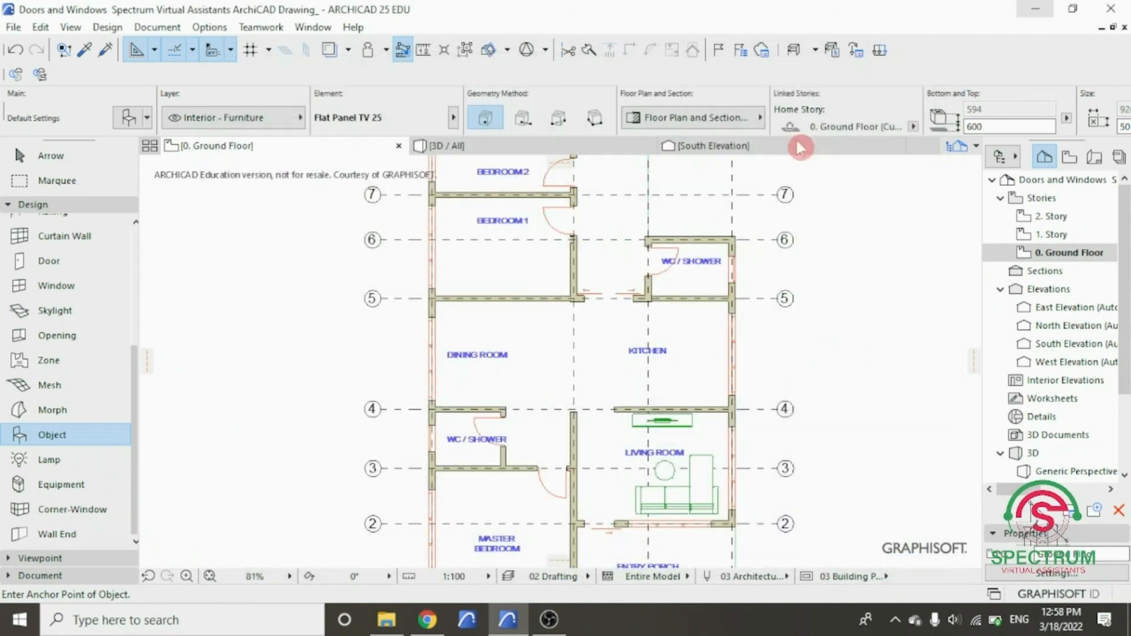